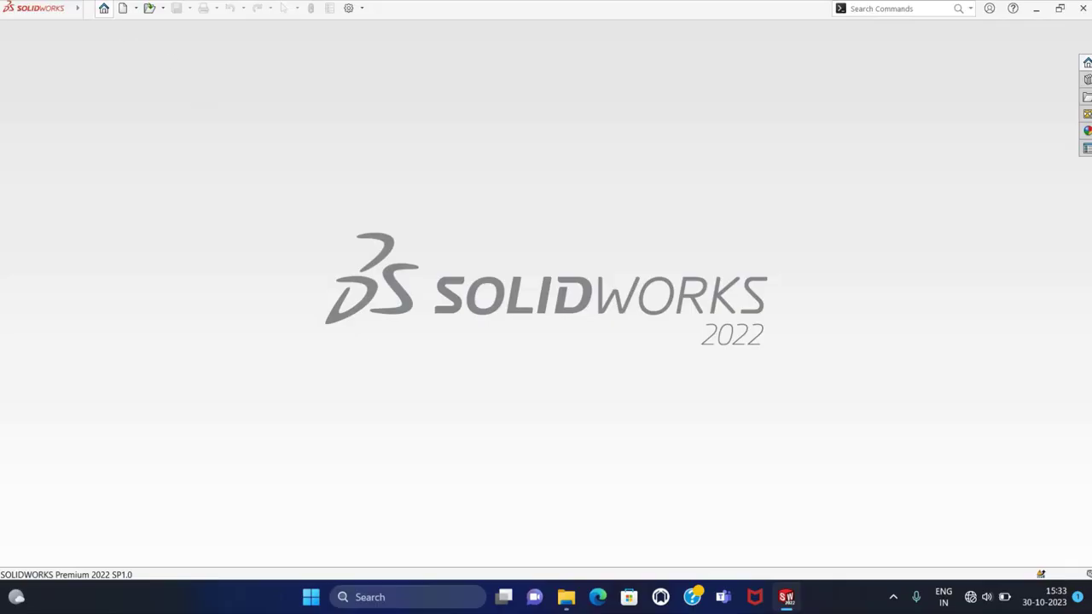
- Bring up the Welcome - SOLIDWORKS dialog from the top toolbar
{"action": "left_click", "coordinate": [103, 9]}
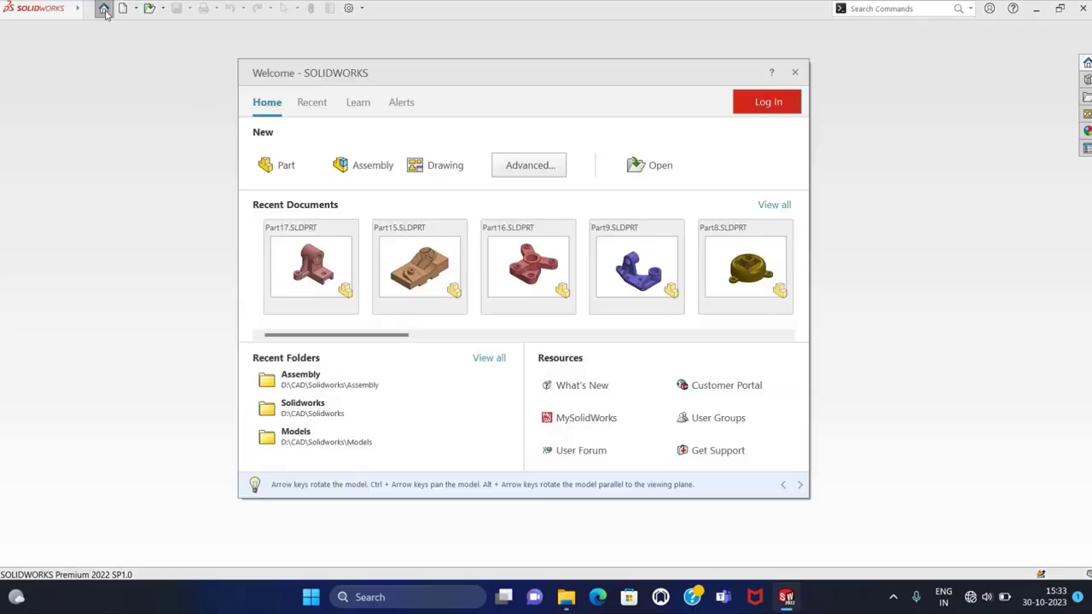
- Create a new part and start a sketch on the Front Plane
{"action": "left_click", "coordinate": [282, 166]}
{"action": "left_click", "coordinate": [18, 34]}
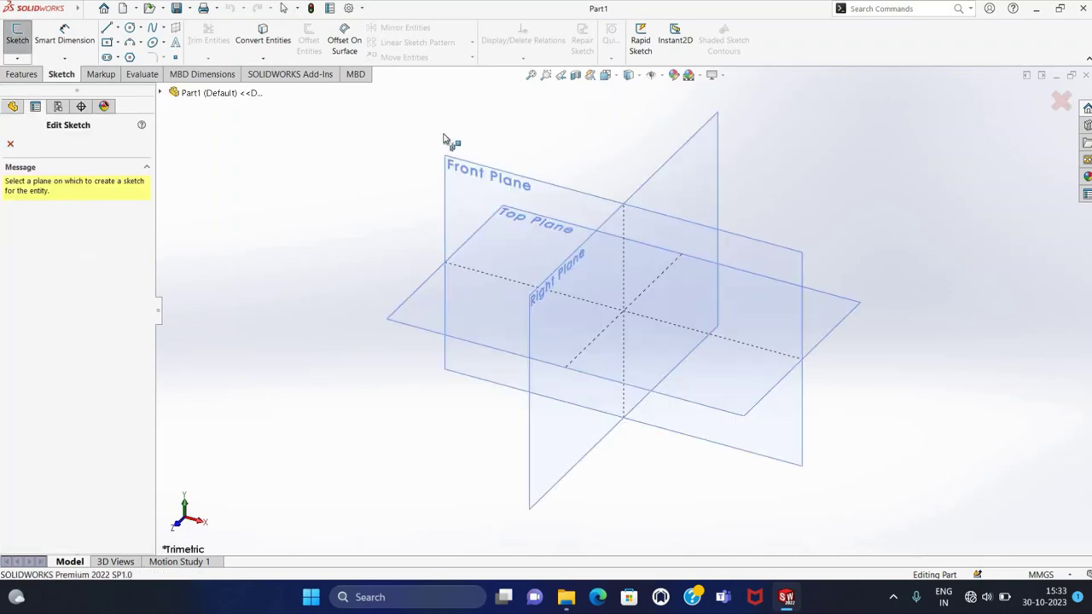
{"action": "left_click", "coordinate": [450, 164]}
- Draw the hat-shaped notch as six connected lines starting at the origin
{"action": "left_click", "coordinate": [107, 31]}
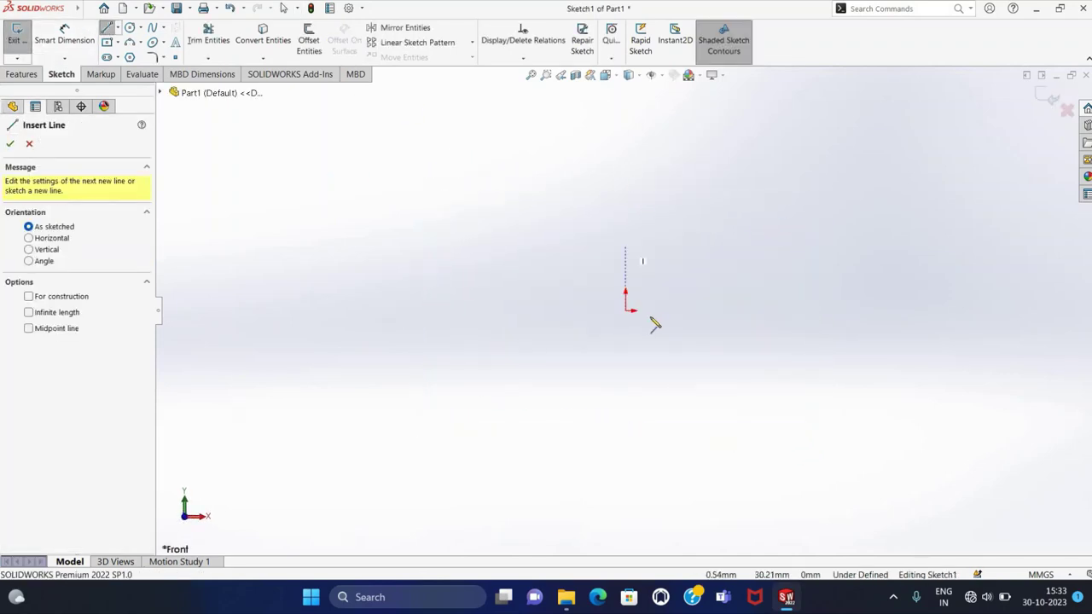
{"action": "left_click", "coordinate": [626, 311]}
{"action": "left_click", "coordinate": [669, 309]}
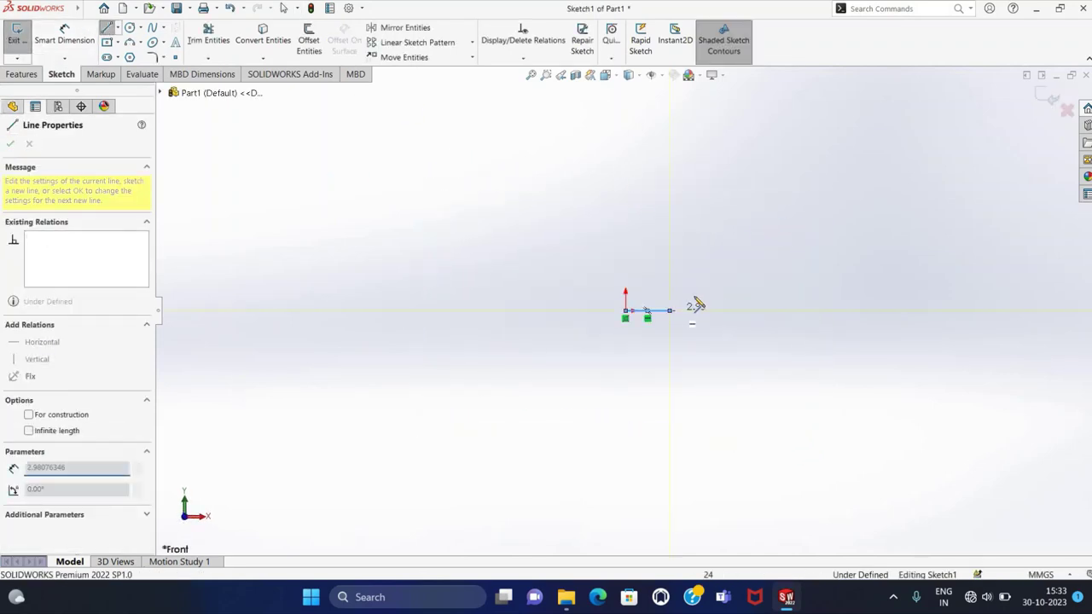
{"action": "left_click", "coordinate": [727, 263]}
{"action": "left_click", "coordinate": [756, 263]}
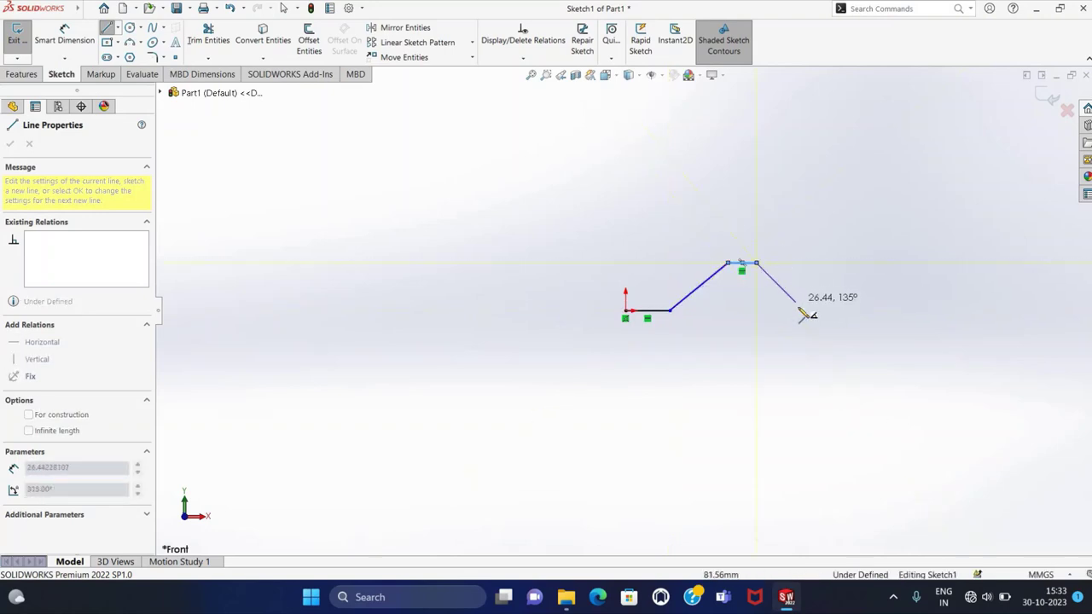
{"action": "left_click", "coordinate": [804, 310]}
{"action": "left_click", "coordinate": [843, 310]}
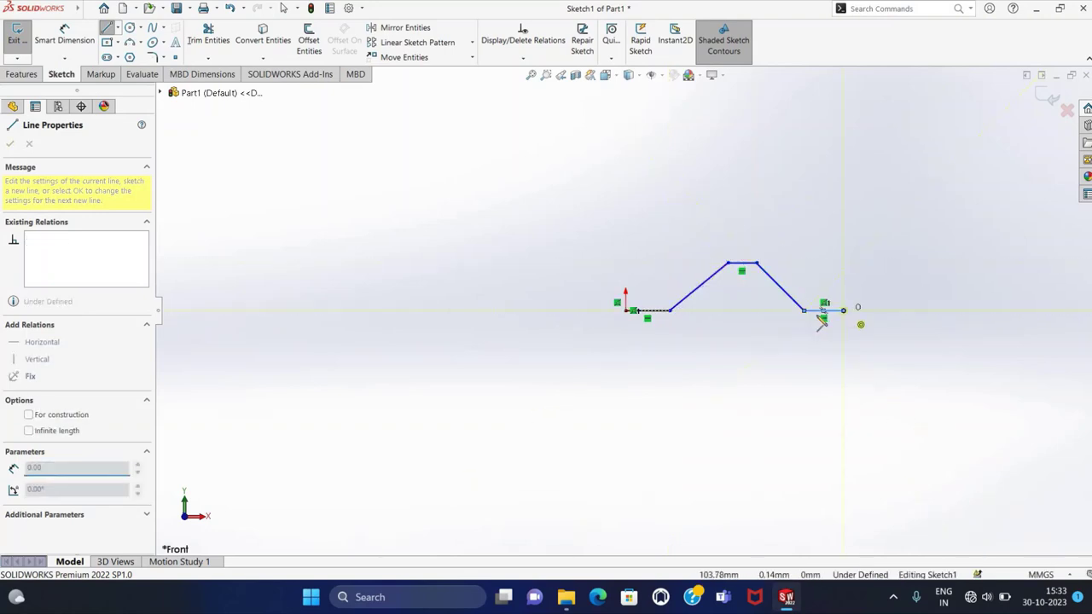
{"action": "key", "text": "Escape"}
- Dimension the left flat to 10 mm and the left slanted side to 50°
{"action": "left_click", "coordinate": [64, 40]}
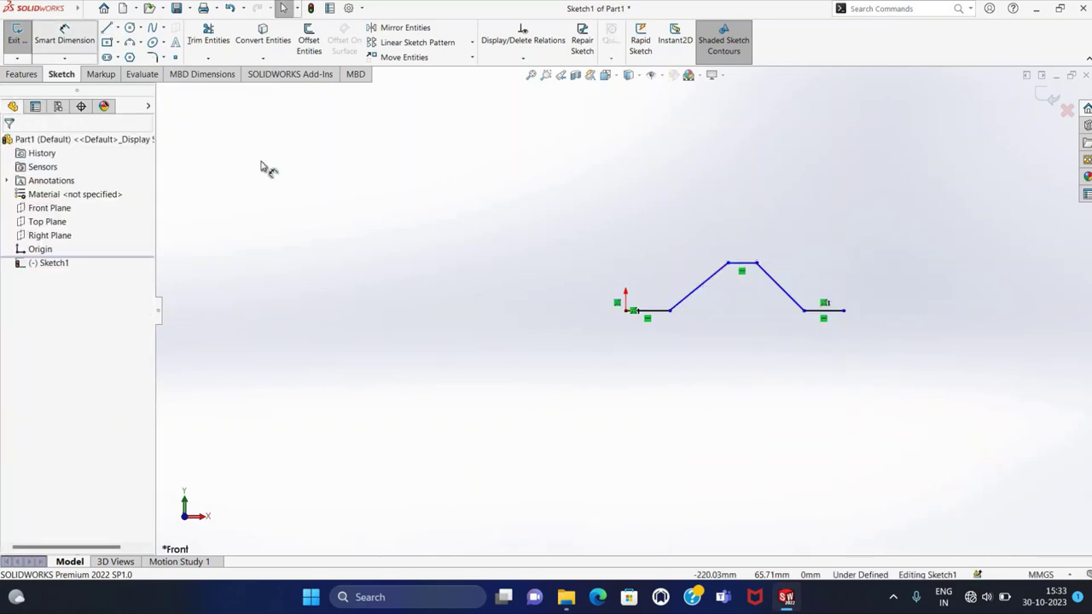
{"action": "left_click", "coordinate": [657, 343]}
{"action": "type", "text": "10"}
{"action": "key", "text": "Return"}
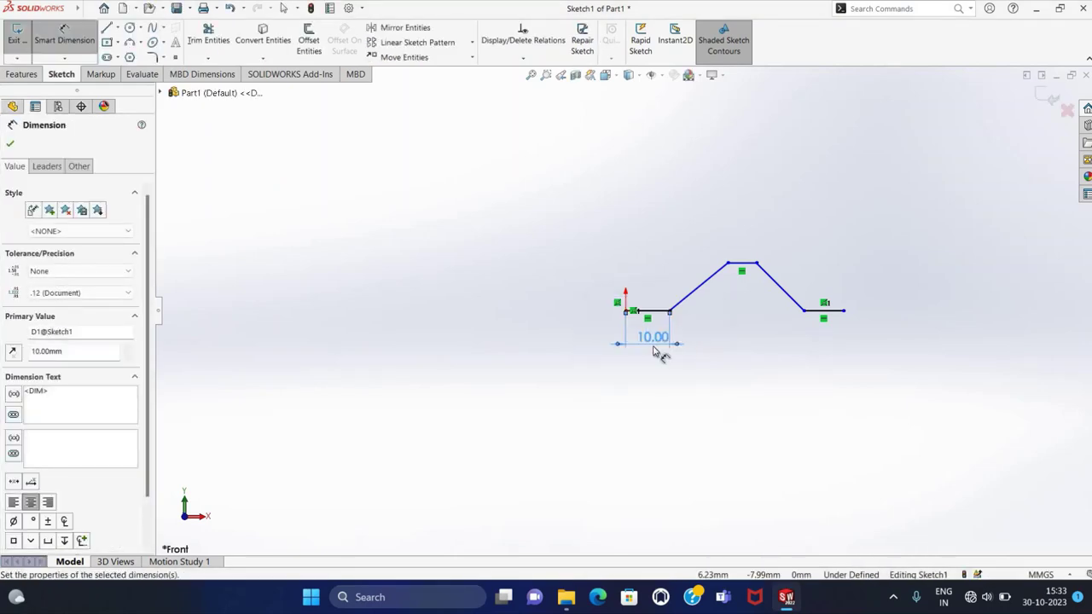
{"action": "left_click", "coordinate": [663, 307]}
{"action": "left_click", "coordinate": [690, 294]}
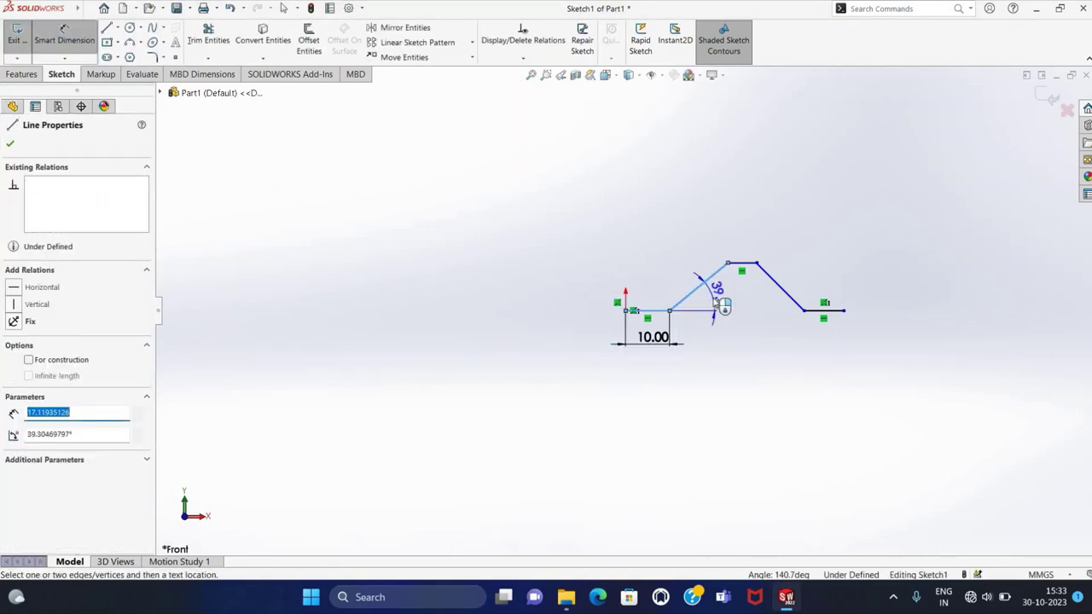
{"action": "left_click", "coordinate": [714, 297]}
{"action": "type", "text": "50"}
{"action": "key", "text": "Return"}
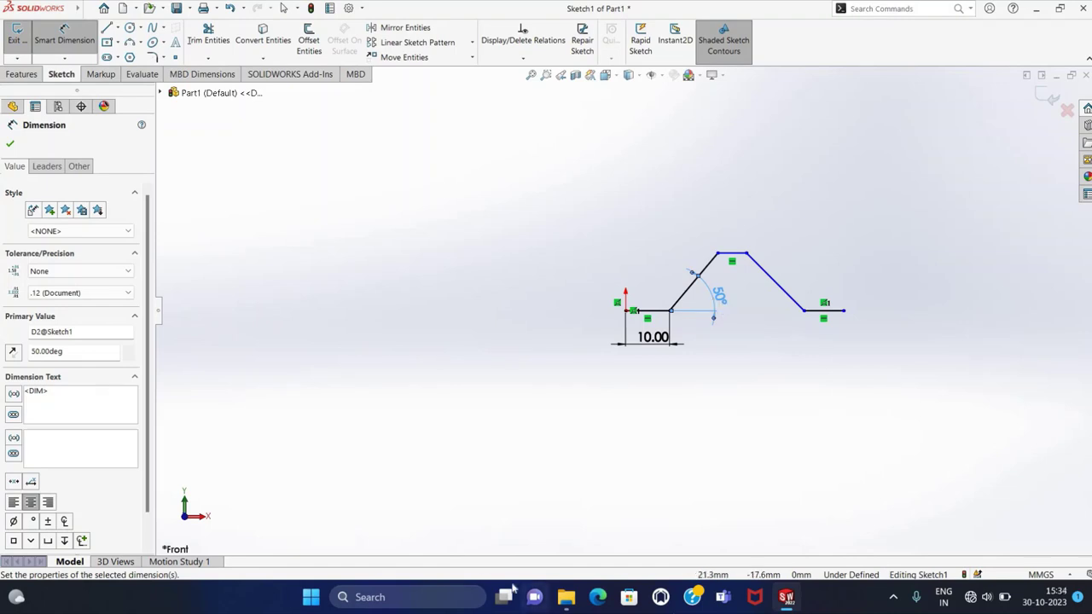
- Dimension the right slanted side to 50° and the right flat to 10 mm
{"action": "left_click", "coordinate": [792, 298]}
{"action": "left_click", "coordinate": [815, 309]}
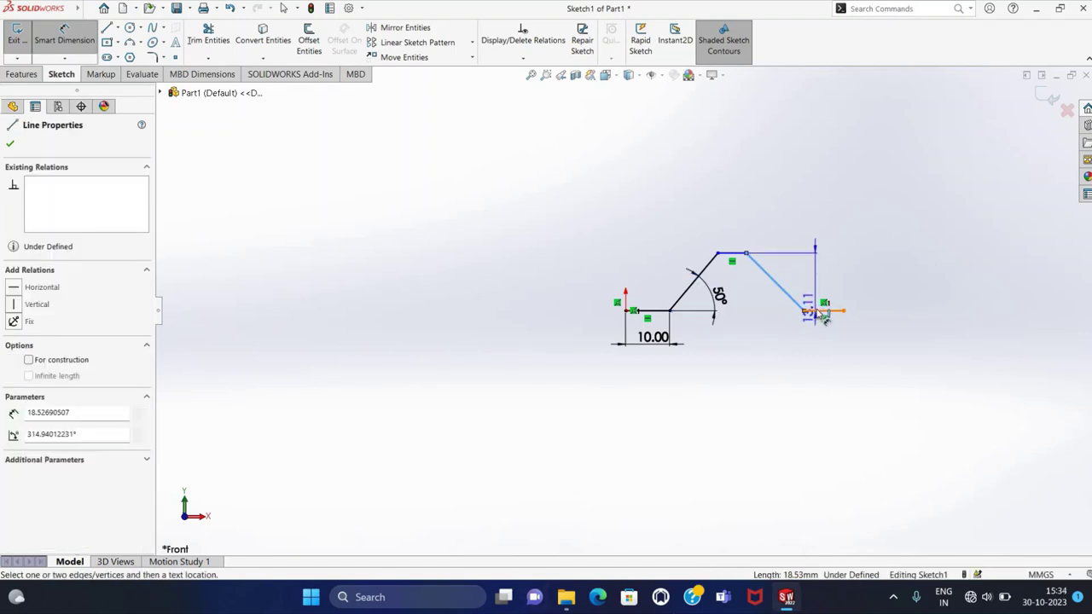
{"action": "left_click", "coordinate": [768, 314]}
{"action": "type", "text": "50"}
{"action": "key", "text": "Return"}
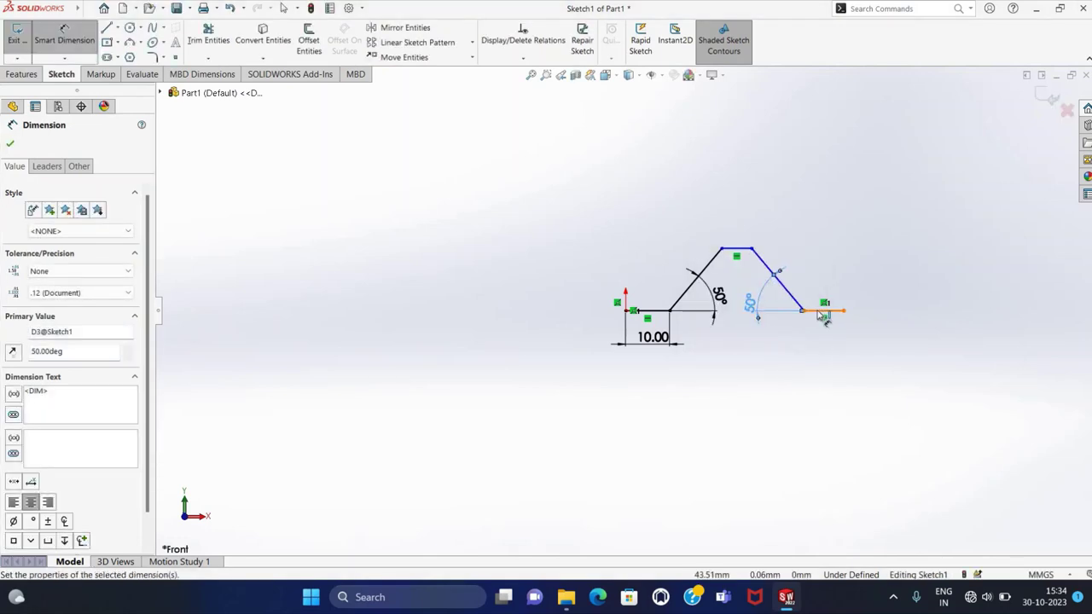
{"action": "left_click", "coordinate": [821, 311]}
{"action": "left_click", "coordinate": [815, 342]}
{"action": "type", "text": "10"}
{"action": "key", "text": "Return"}
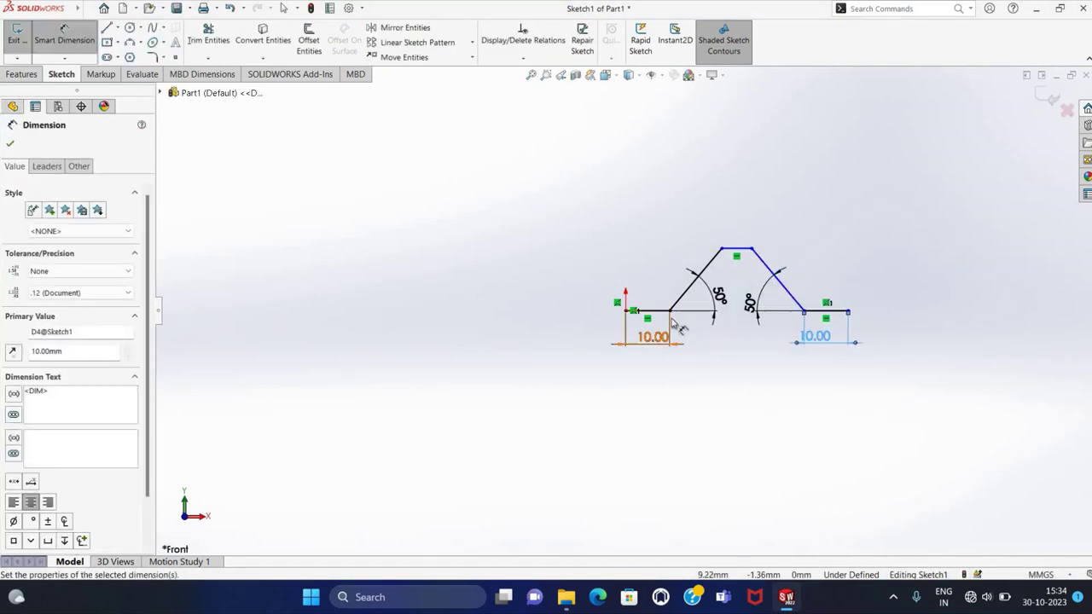
- Set the notch width to 40 mm and its height to 20 mm
{"action": "left_click", "coordinate": [671, 312]}
{"action": "left_click", "coordinate": [803, 312]}
{"action": "left_click", "coordinate": [754, 341]}
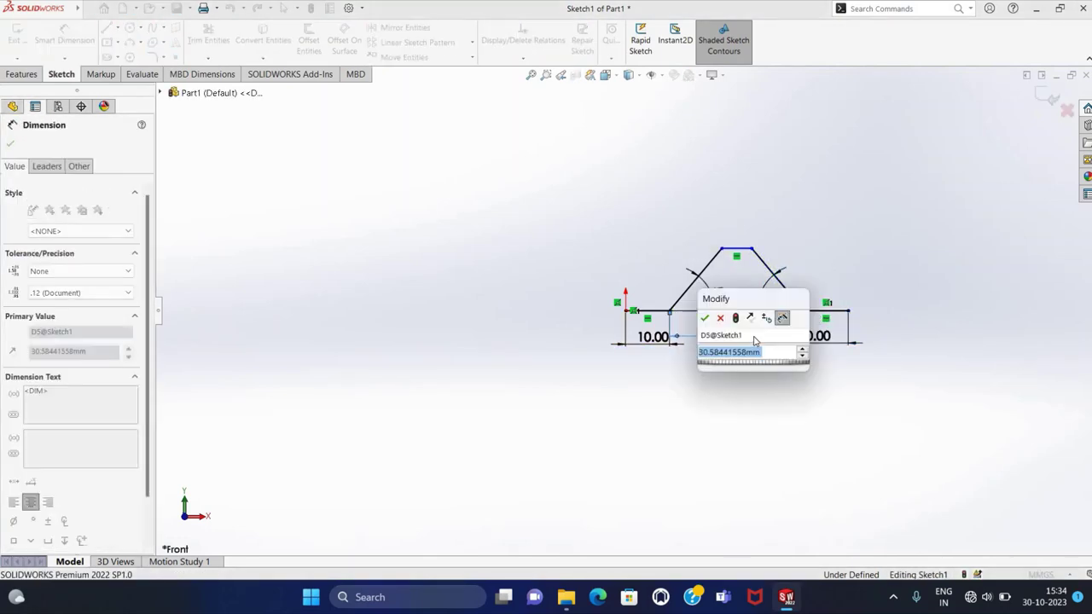
{"action": "type", "text": "40"}
{"action": "key", "text": "Return"}
{"action": "left_click", "coordinate": [761, 249]}
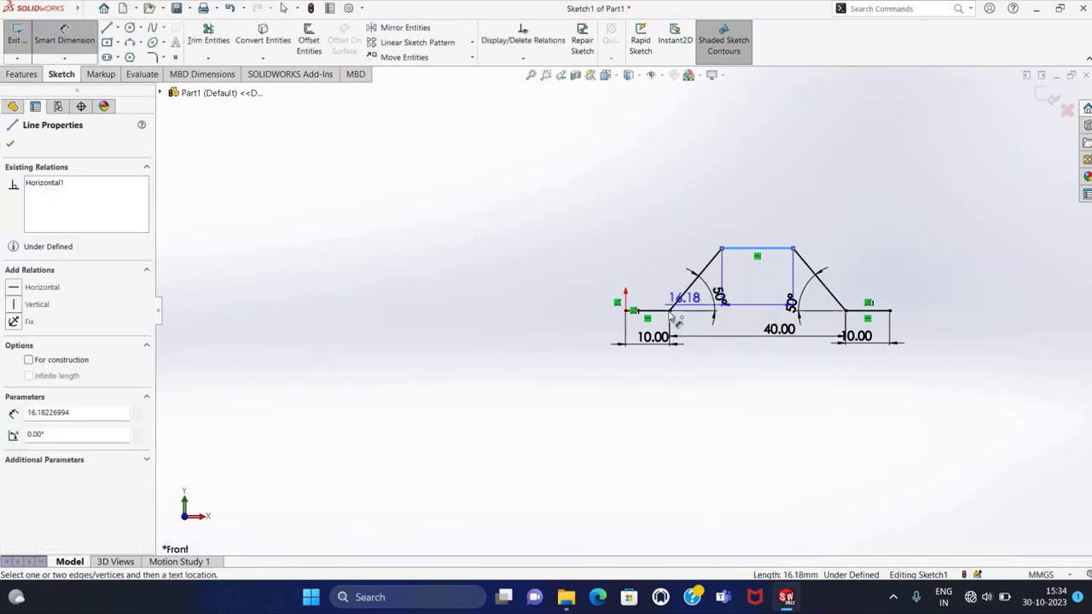
{"action": "left_click", "coordinate": [729, 312]}
{"action": "left_click", "coordinate": [759, 293]}
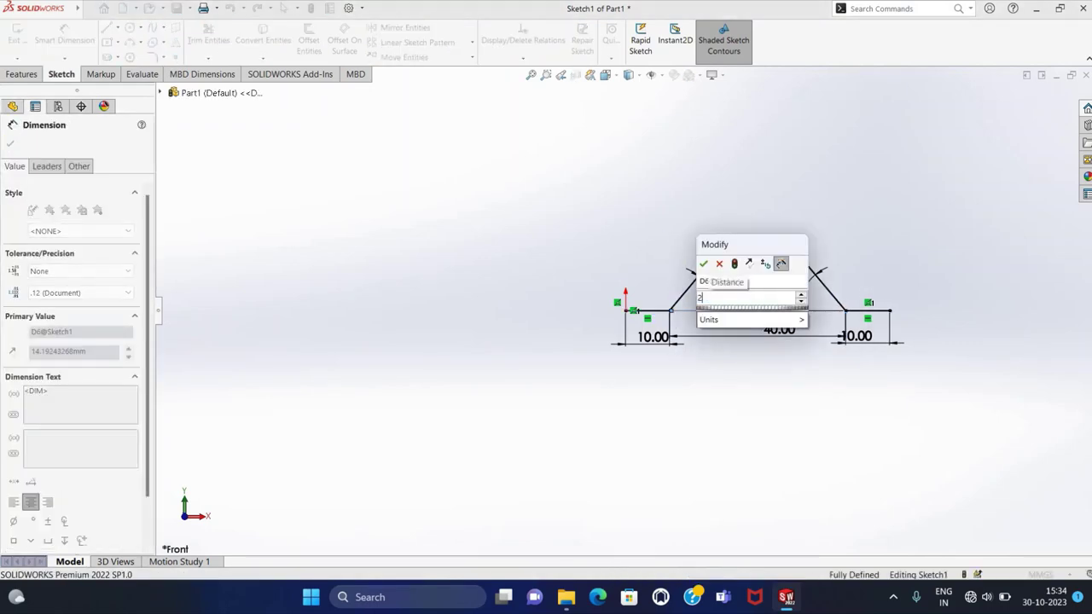
{"action": "type", "text": "20"}
{"action": "key", "text": "Return"}
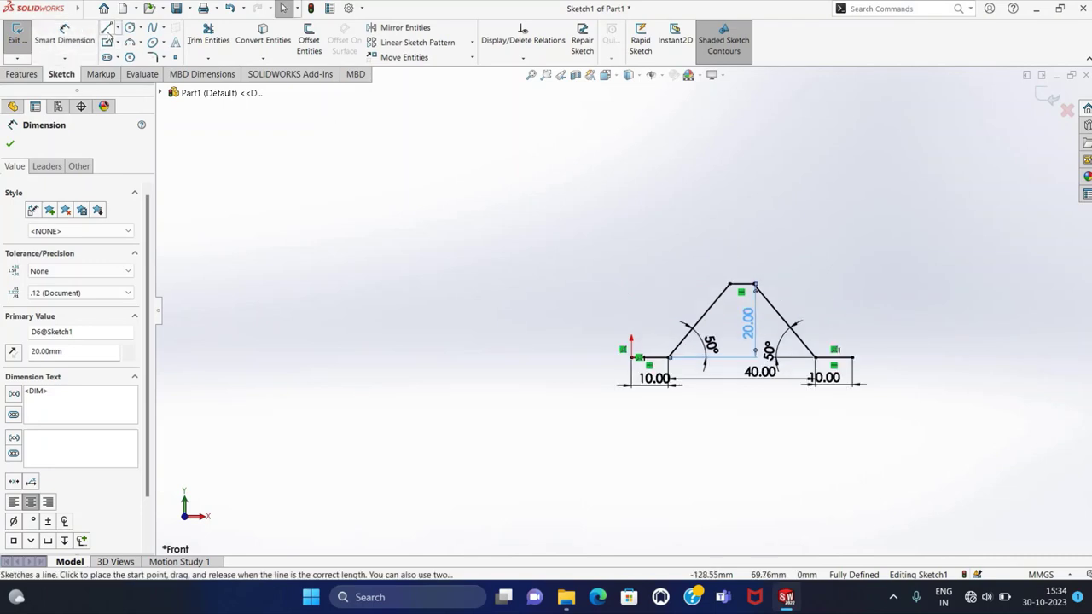
- Draw the left wall with its inward step up to the top-left corner
{"action": "left_click", "coordinate": [108, 30]}
{"action": "left_click", "coordinate": [632, 357]}
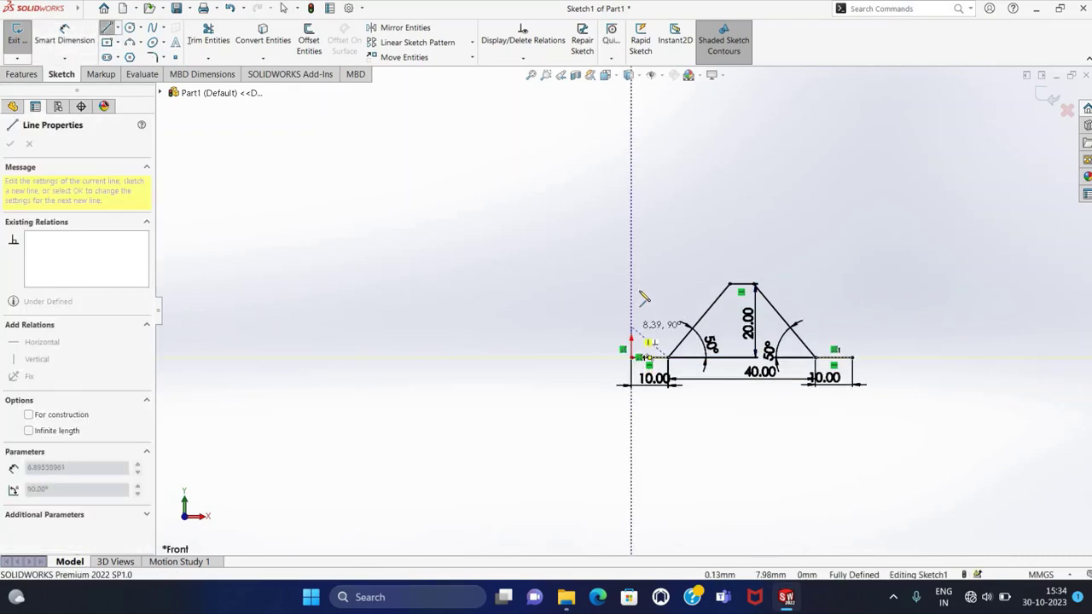
{"action": "left_click", "coordinate": [632, 249]}
{"action": "left_click", "coordinate": [662, 250]}
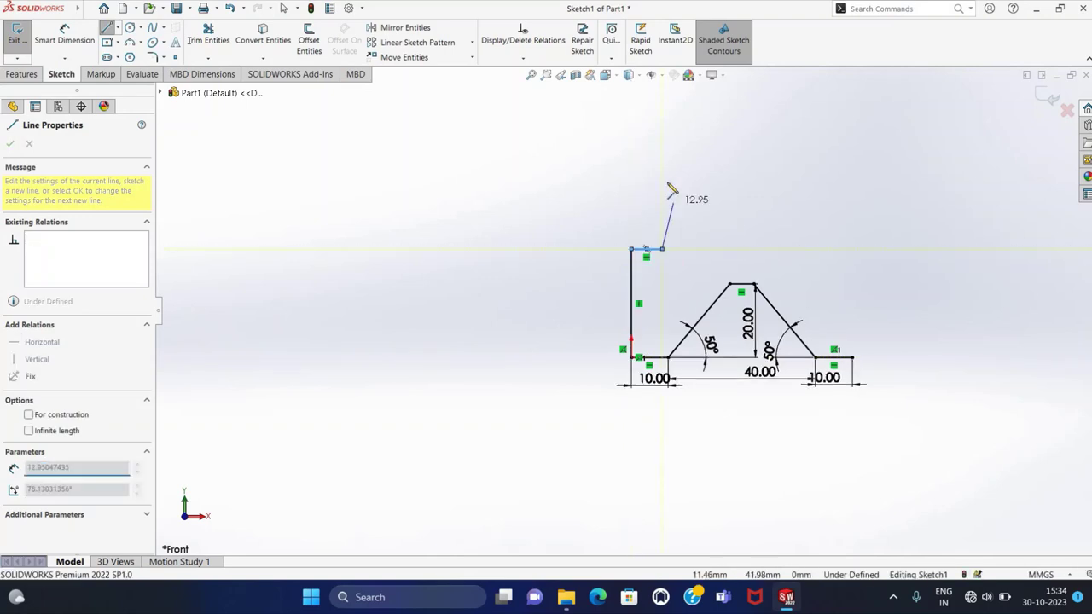
{"action": "left_click", "coordinate": [633, 170]}
{"action": "scroll", "coordinate": [633, 171], "scroll_direction": "down", "scroll_amount": 2}
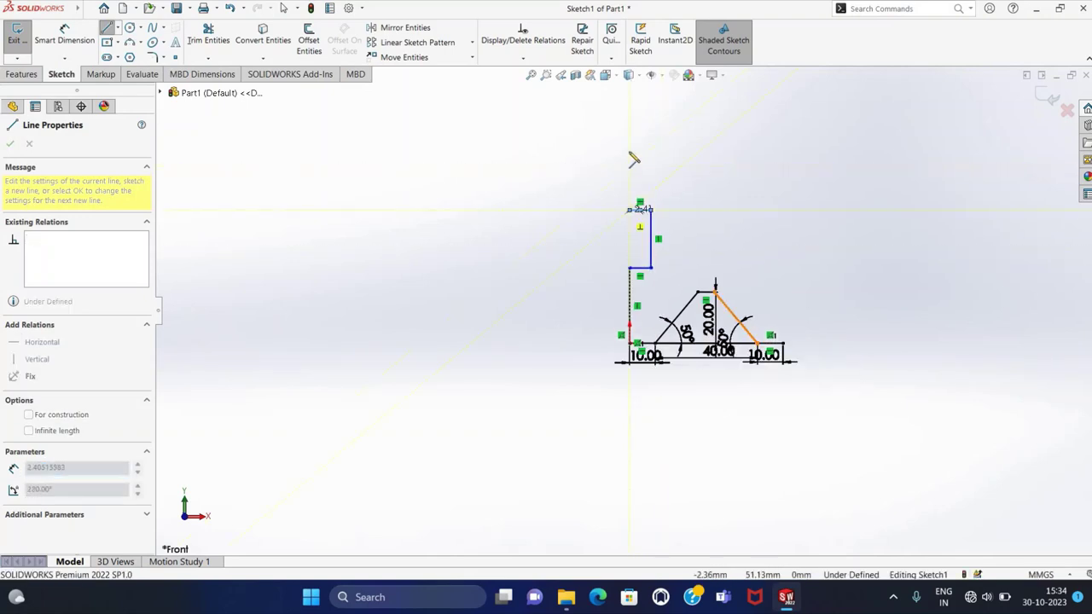
{"action": "left_click", "coordinate": [630, 209]}
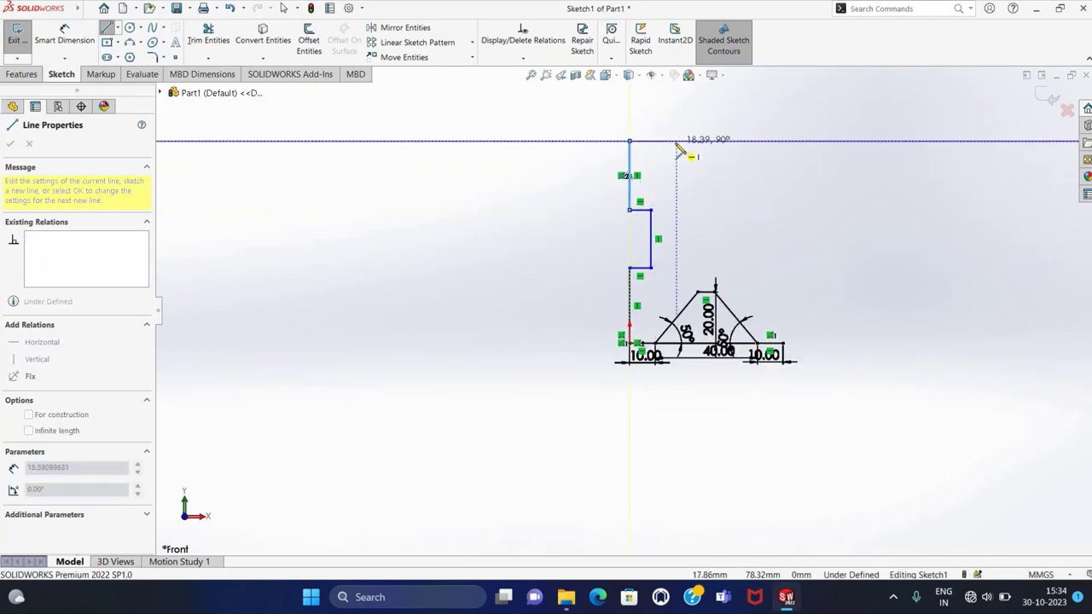
{"action": "left_click", "coordinate": [658, 144]}
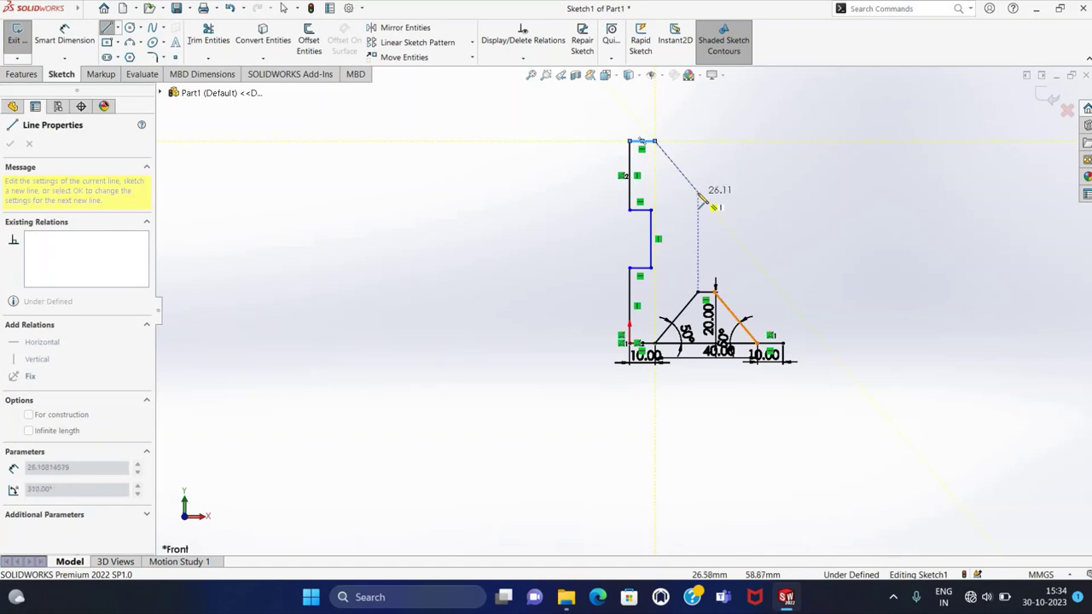
- Draw the top V-groove and the stepped right wall, closing the outline at the bottom right
{"action": "left_click", "coordinate": [697, 193]}
{"action": "left_click", "coordinate": [715, 193]}
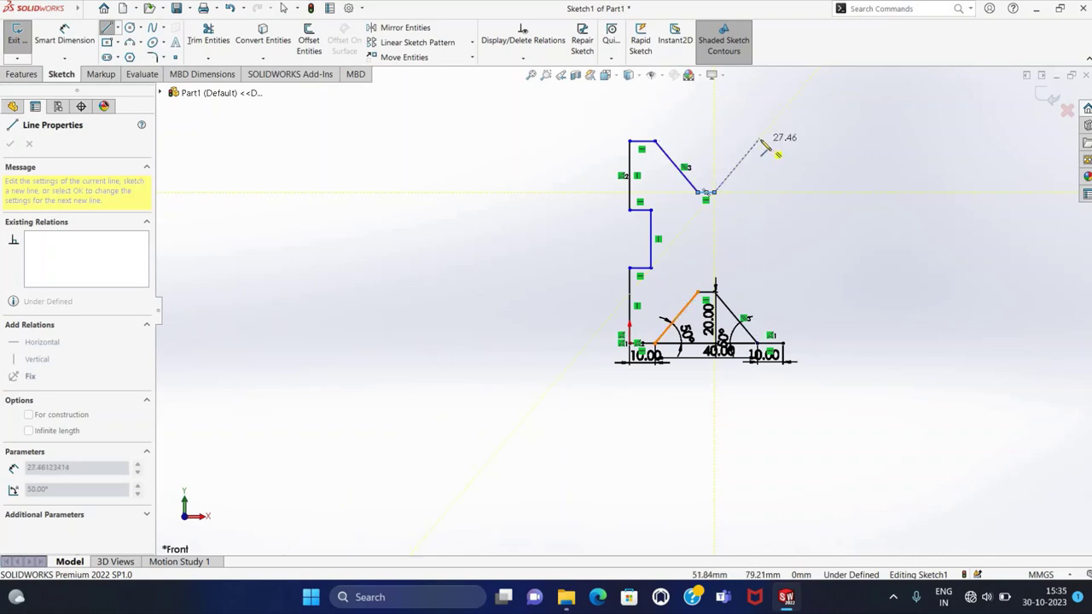
{"action": "left_click", "coordinate": [757, 141]}
{"action": "left_click", "coordinate": [783, 141]}
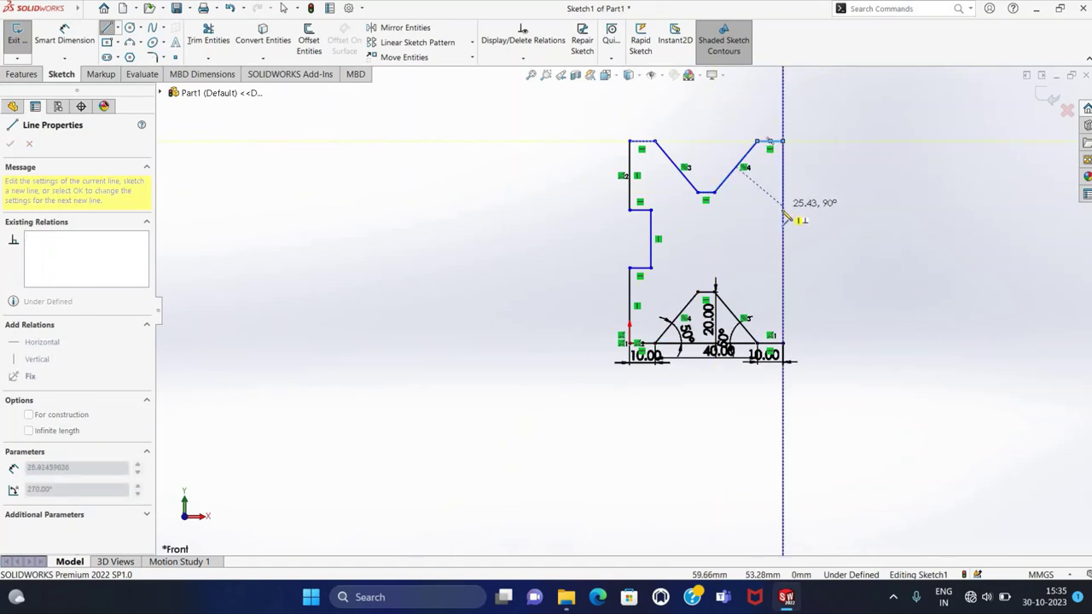
{"action": "left_click", "coordinate": [782, 209]}
{"action": "left_click", "coordinate": [765, 209]}
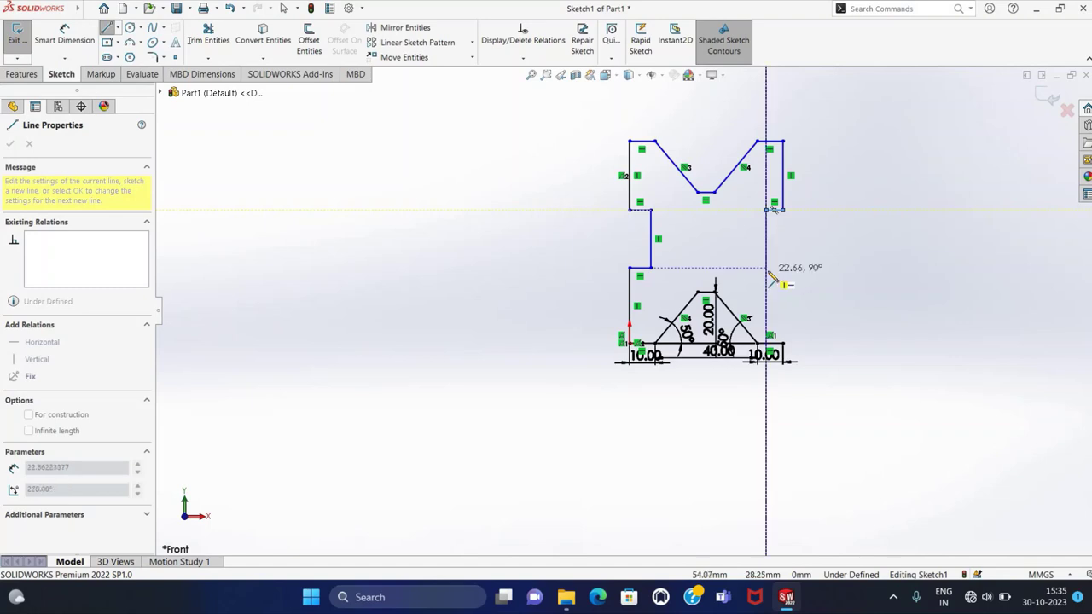
{"action": "left_click", "coordinate": [765, 267]}
{"action": "left_click", "coordinate": [783, 267]}
{"action": "left_click", "coordinate": [783, 344]}
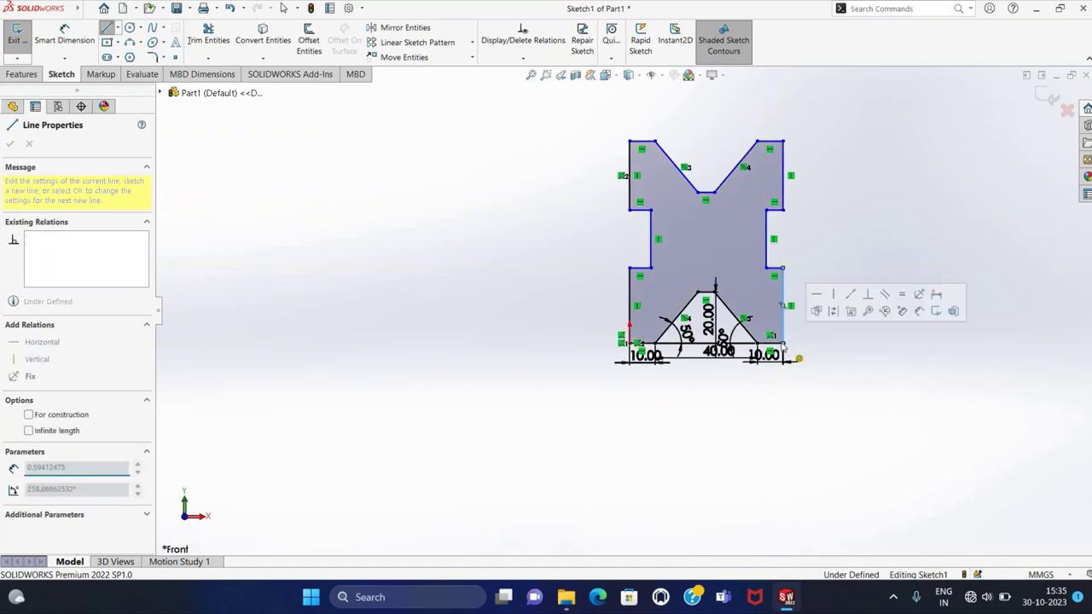
{"action": "key", "text": "Escape"}
{"action": "left_click", "coordinate": [64, 39]}
- Dimension the lower left and lower right wall lines to 24 mm each
{"action": "scroll", "coordinate": [716, 299], "scroll_direction": "down", "scroll_amount": 2}
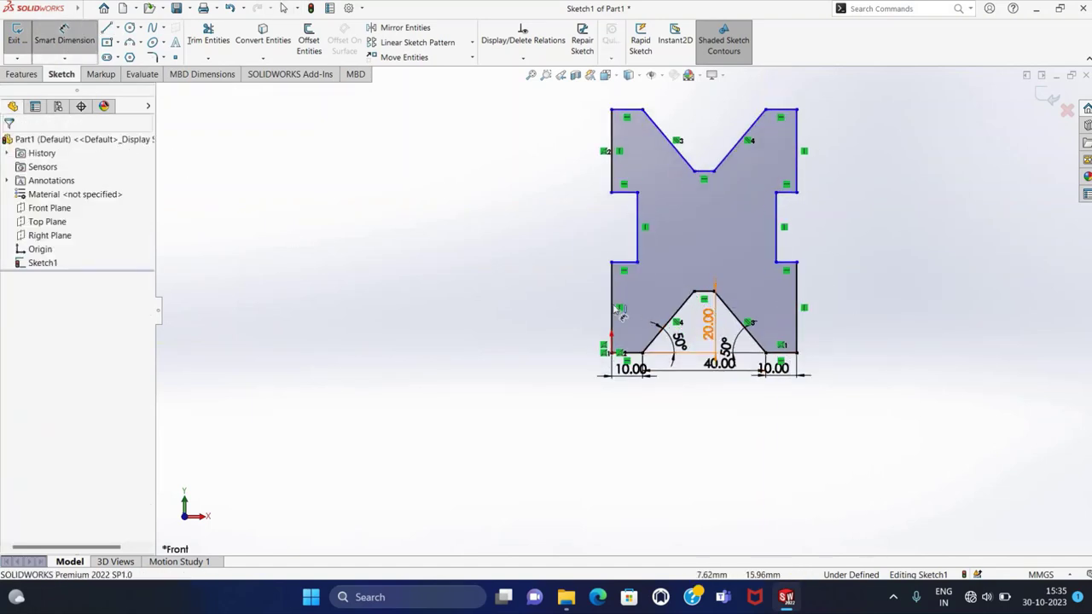
{"action": "left_click", "coordinate": [613, 307]}
{"action": "left_click", "coordinate": [577, 315]}
{"action": "type", "text": "24"}
{"action": "key", "text": "Return"}
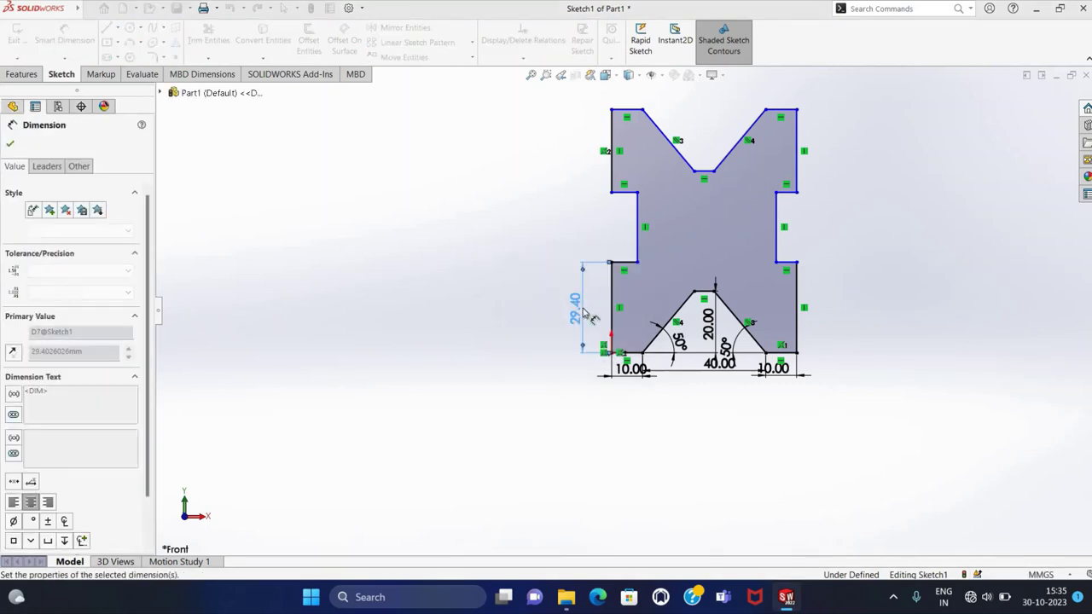
{"action": "left_click", "coordinate": [799, 316]}
{"action": "left_click", "coordinate": [829, 316]}
{"action": "type", "text": "24"}
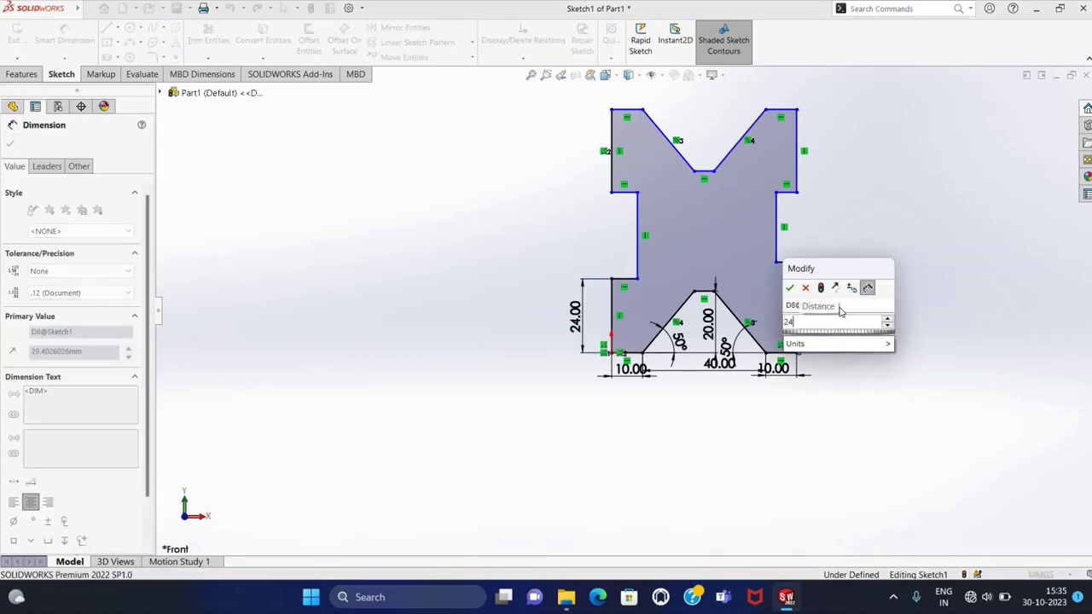
{"action": "key", "text": "Return"}
- Dimension the upper-left and upper-right vertical edges to 24 mm each
{"action": "left_click", "coordinate": [612, 162]}
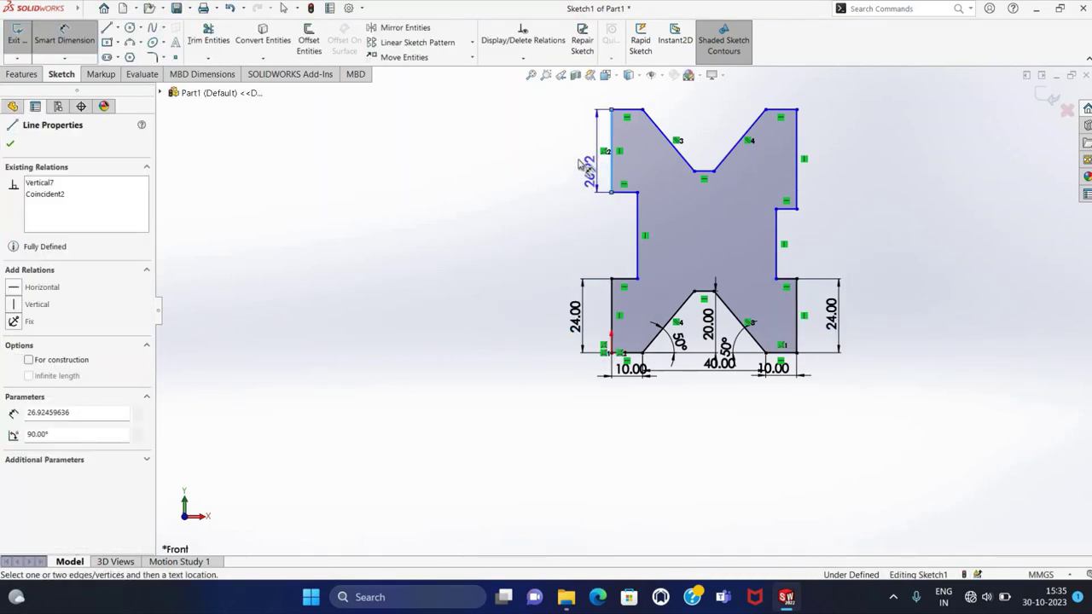
{"action": "left_click", "coordinate": [573, 155]}
{"action": "type", "text": "24"}
{"action": "key", "text": "Return"}
{"action": "left_click", "coordinate": [796, 166]}
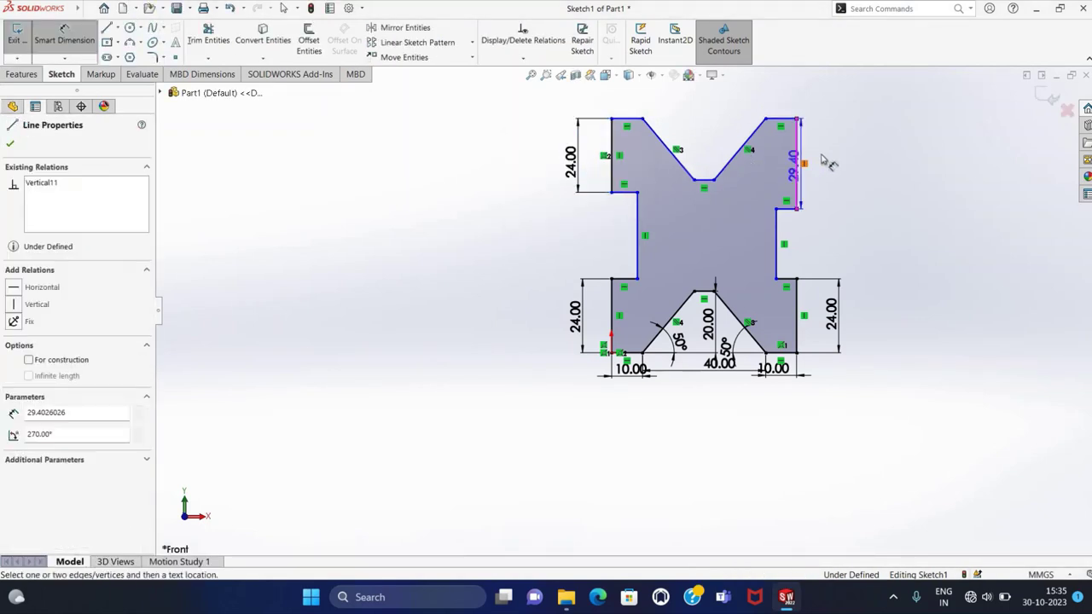
{"action": "left_click", "coordinate": [821, 158]}
{"action": "type", "text": "24"}
{"action": "key", "text": "Return"}
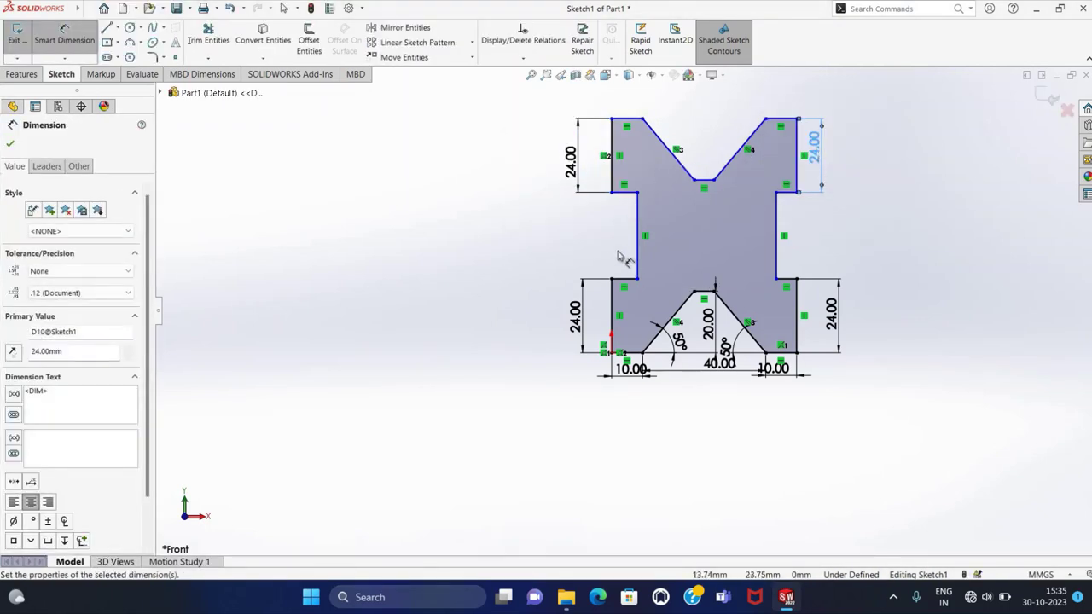
- Set the overall block height to 60 mm
{"action": "left_click", "coordinate": [632, 118]}
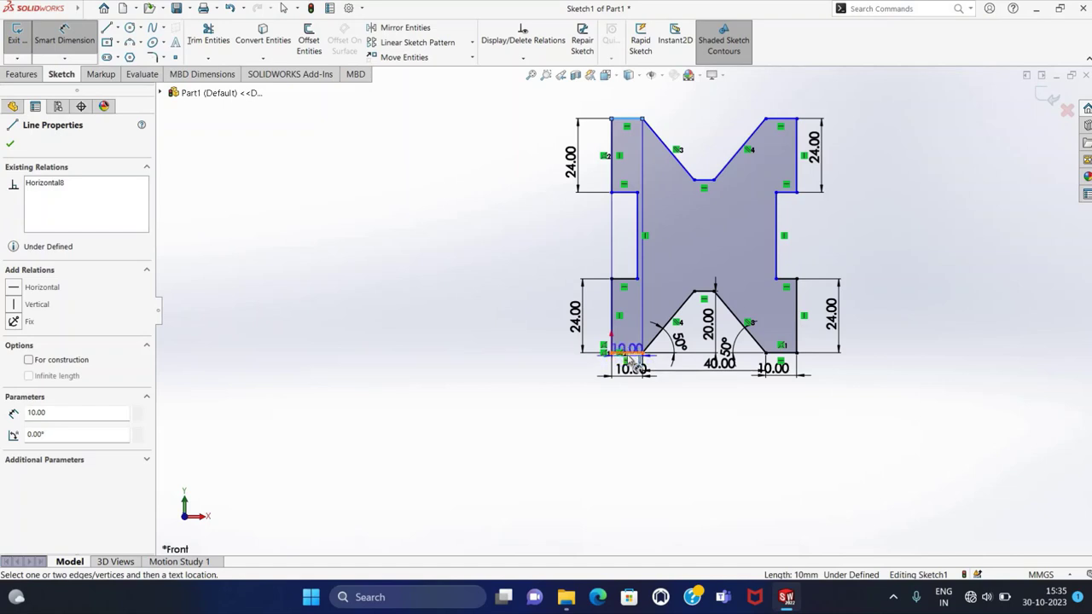
{"action": "left_click", "coordinate": [633, 353]}
{"action": "left_click", "coordinate": [483, 256]}
{"action": "type", "text": "60"}
{"action": "key", "text": "Return"}
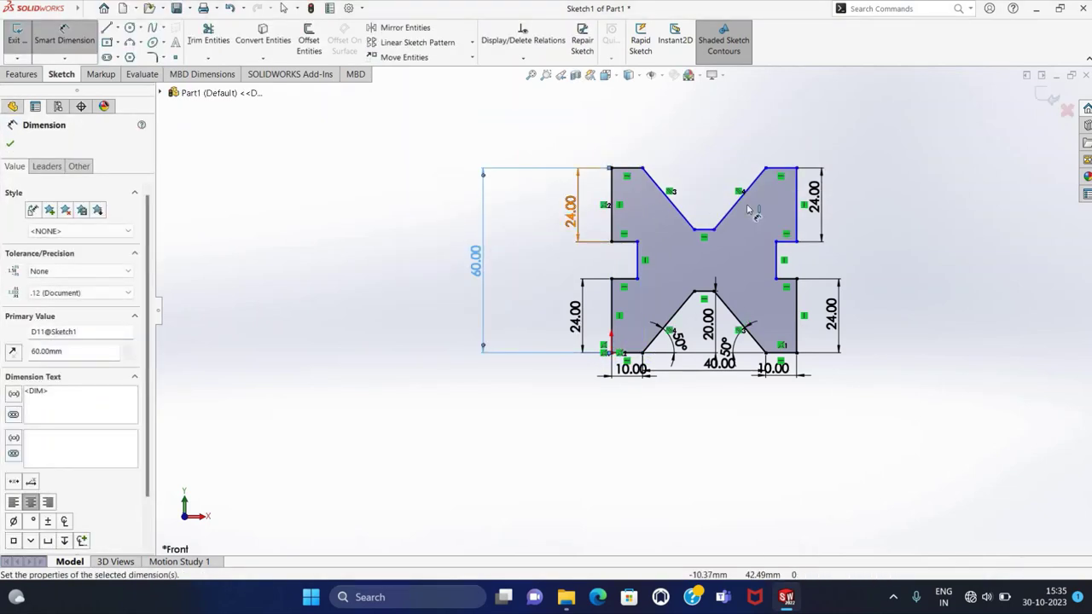
- Try angle and vertex dimensions at the top corners, discarding them as over-defining
{"action": "left_click", "coordinate": [630, 168]}
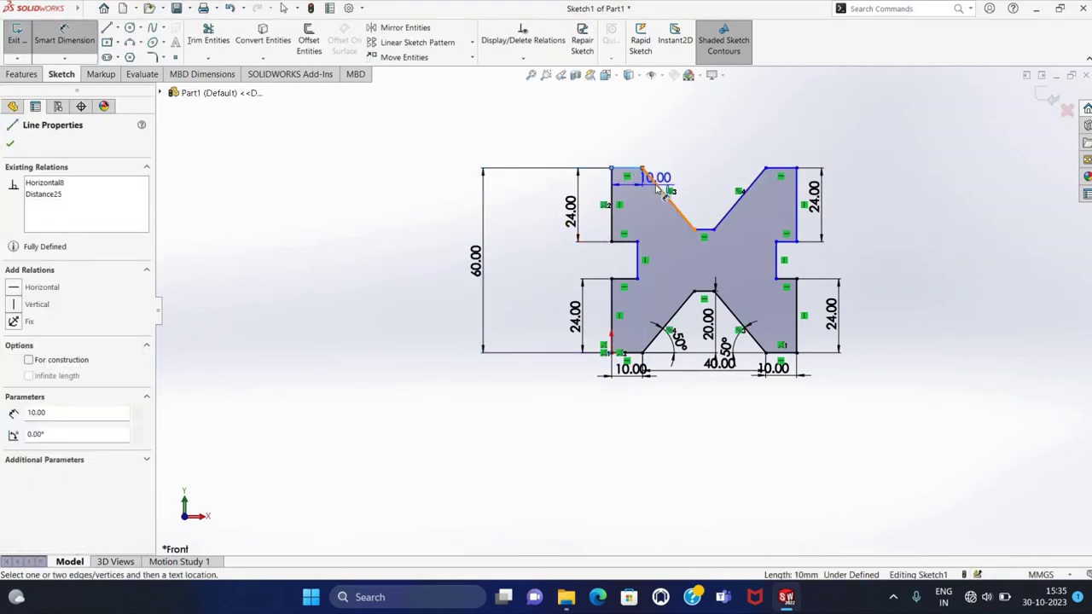
{"action": "left_click", "coordinate": [662, 190]}
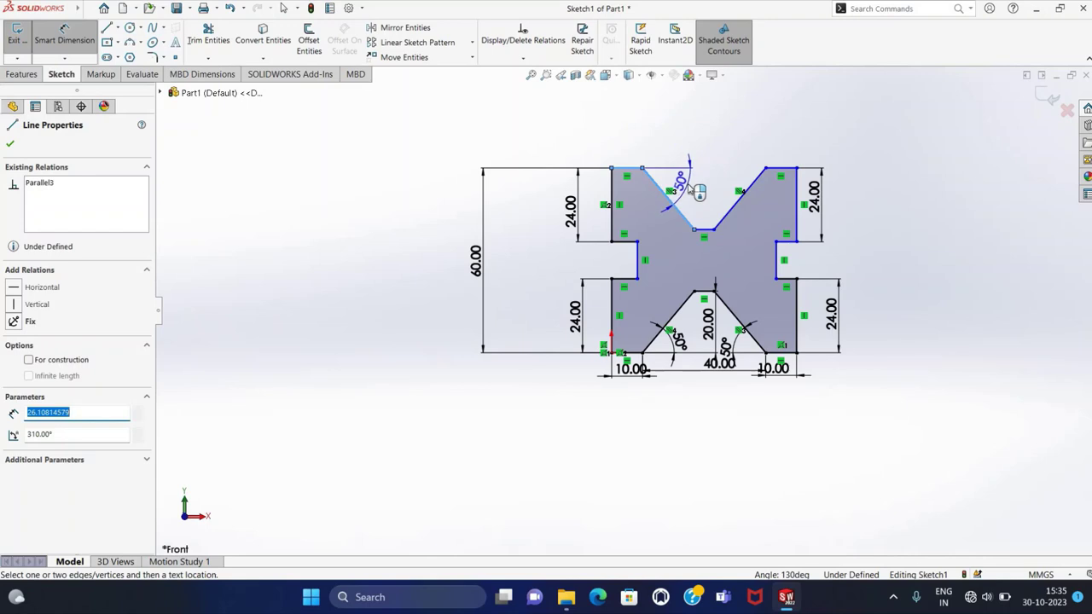
{"action": "key", "text": "Escape"}
{"action": "left_click", "coordinate": [783, 169]}
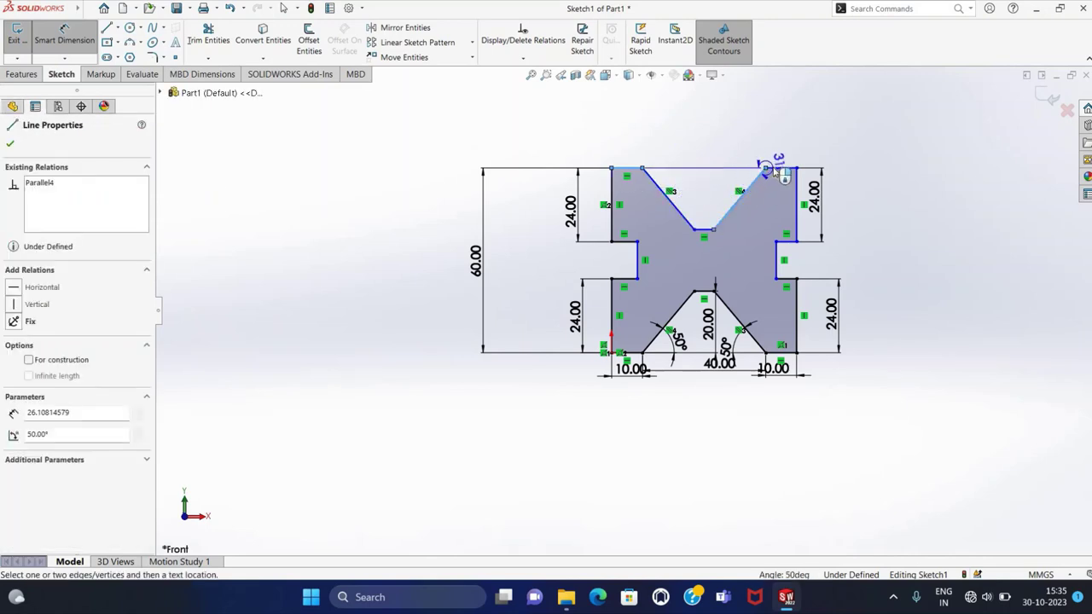
{"action": "left_click", "coordinate": [751, 186]}
{"action": "left_click", "coordinate": [732, 183]}
{"action": "key", "text": "Escape"}
{"action": "left_click", "coordinate": [780, 171]}
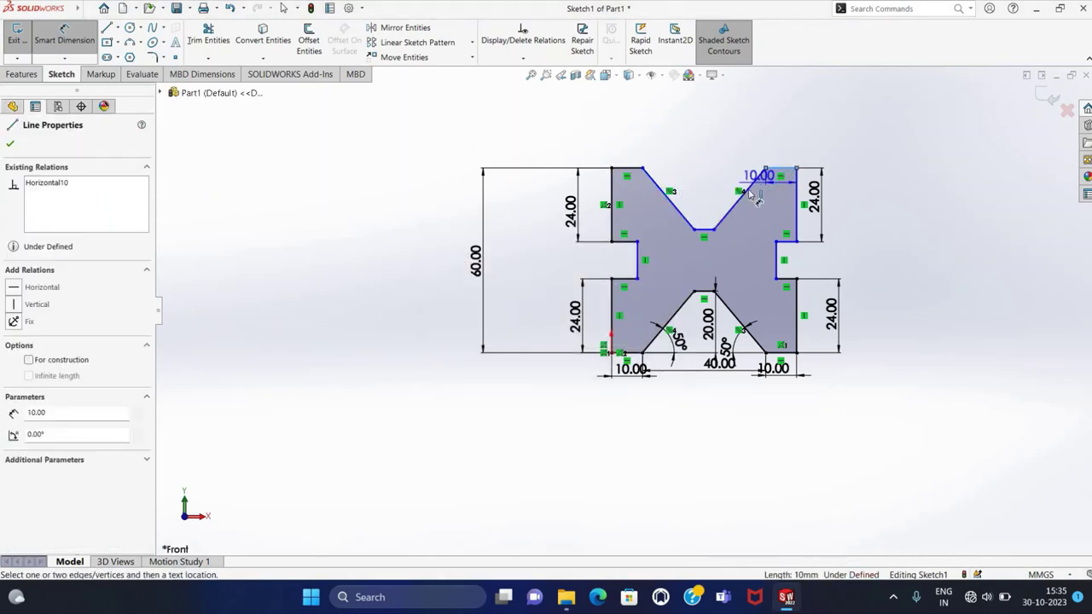
{"action": "key", "text": "Escape"}
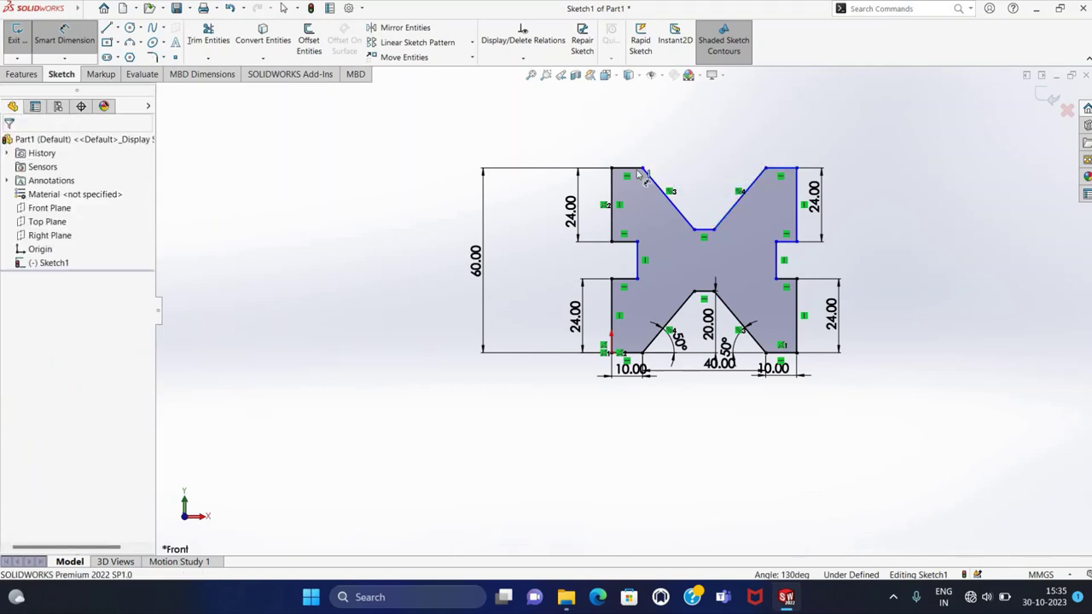
{"action": "left_click", "coordinate": [627, 168]}
{"action": "left_click", "coordinate": [704, 229]}
{"action": "key", "text": "Escape"}
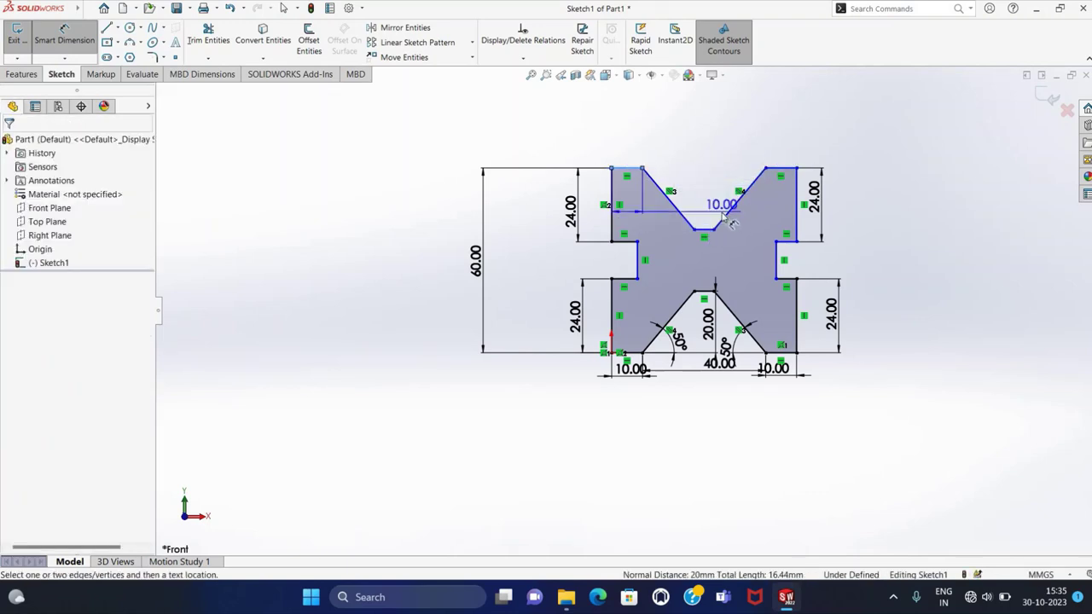
- Dimension the right and left step widths to 6 mm and exit Smart Dimension
{"action": "left_click", "coordinate": [785, 241]}
{"action": "left_click", "coordinate": [783, 227]}
{"action": "type", "text": "6.59672104mm"}
{"action": "key", "text": "Return"}
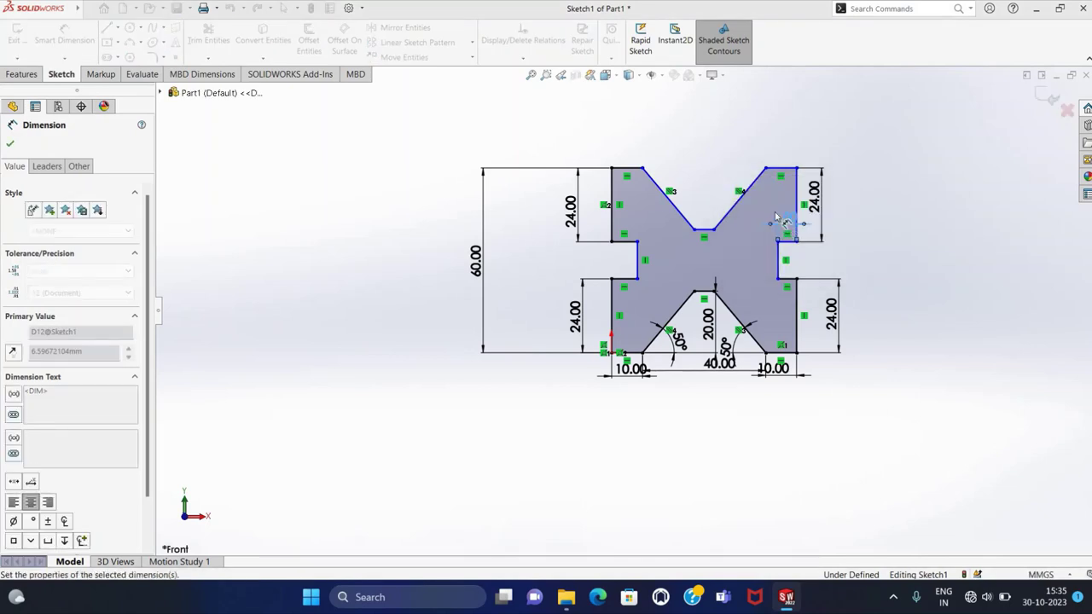
{"action": "left_click", "coordinate": [624, 242]}
{"action": "left_click", "coordinate": [628, 226]}
{"action": "type", "text": "6"}
{"action": "key", "text": "Return"}
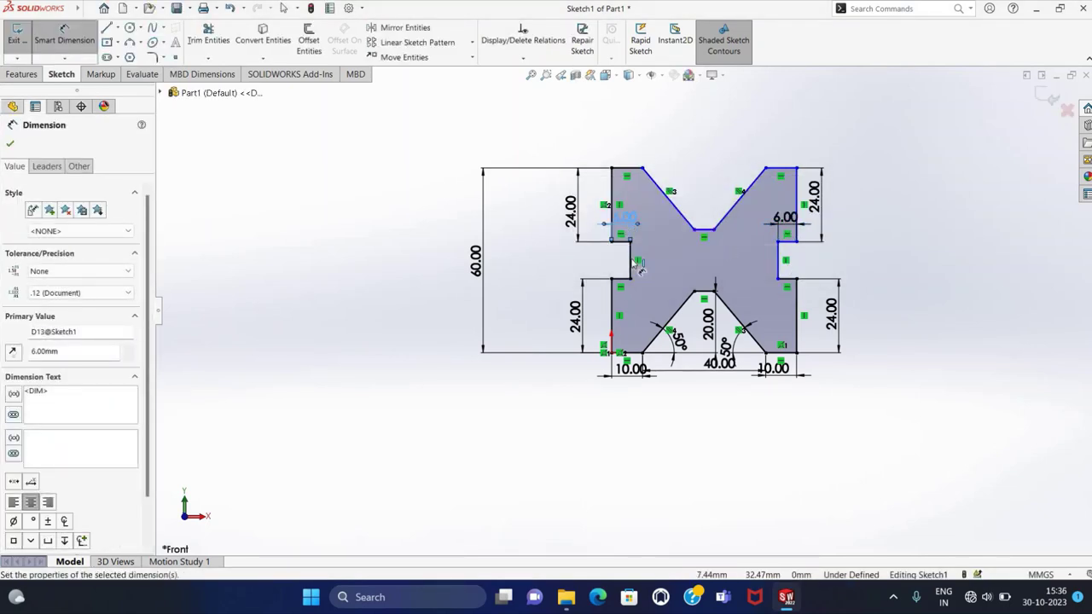
{"action": "left_click", "coordinate": [633, 264]}
{"action": "key", "text": "Escape"}
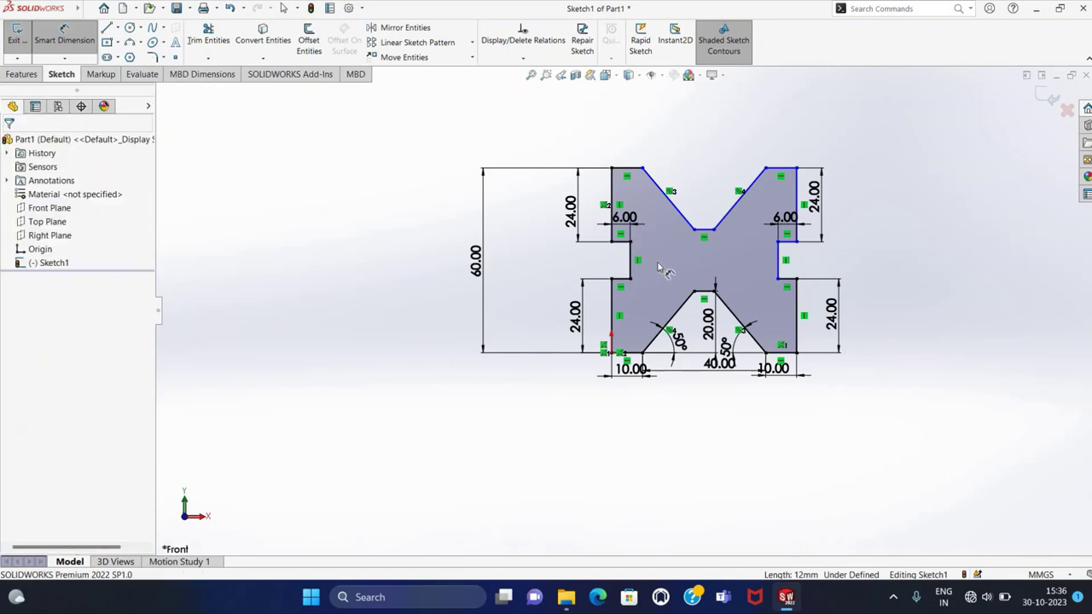
{"action": "key", "text": "Escape"}
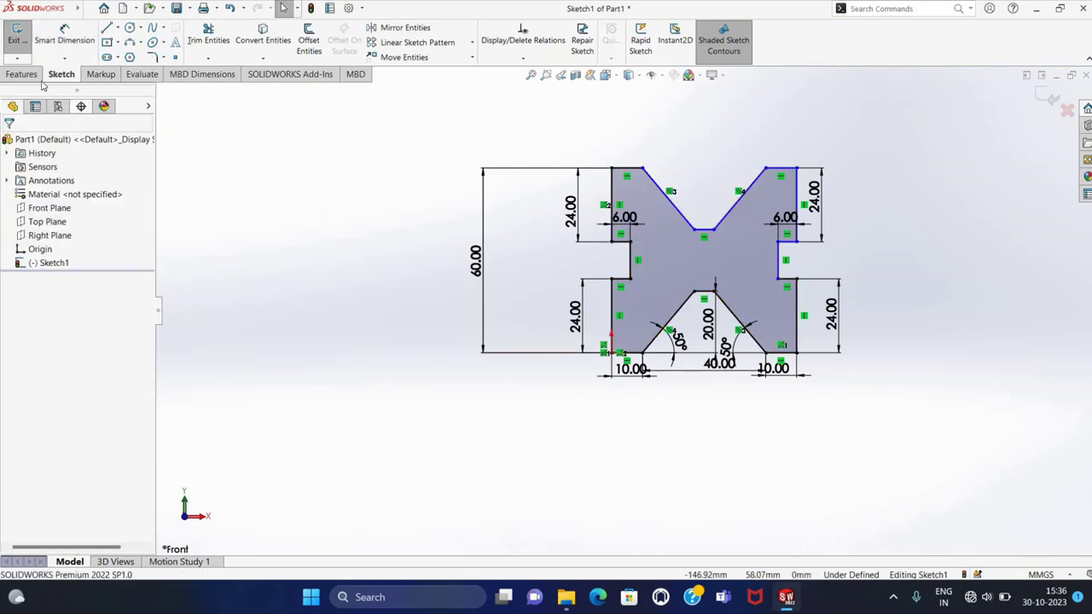
- Extrude the V-block sketch as a Blind boss 150 mm deep, then orbit to view it
{"action": "left_click", "coordinate": [17, 34]}
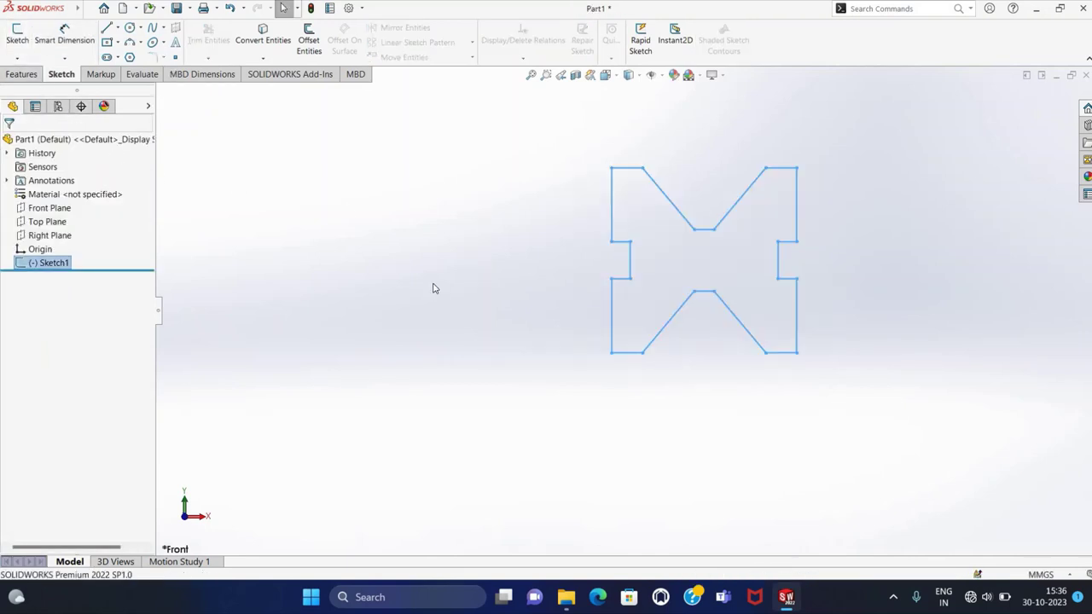
{"action": "left_click", "coordinate": [39, 77]}
{"action": "left_click", "coordinate": [29, 51]}
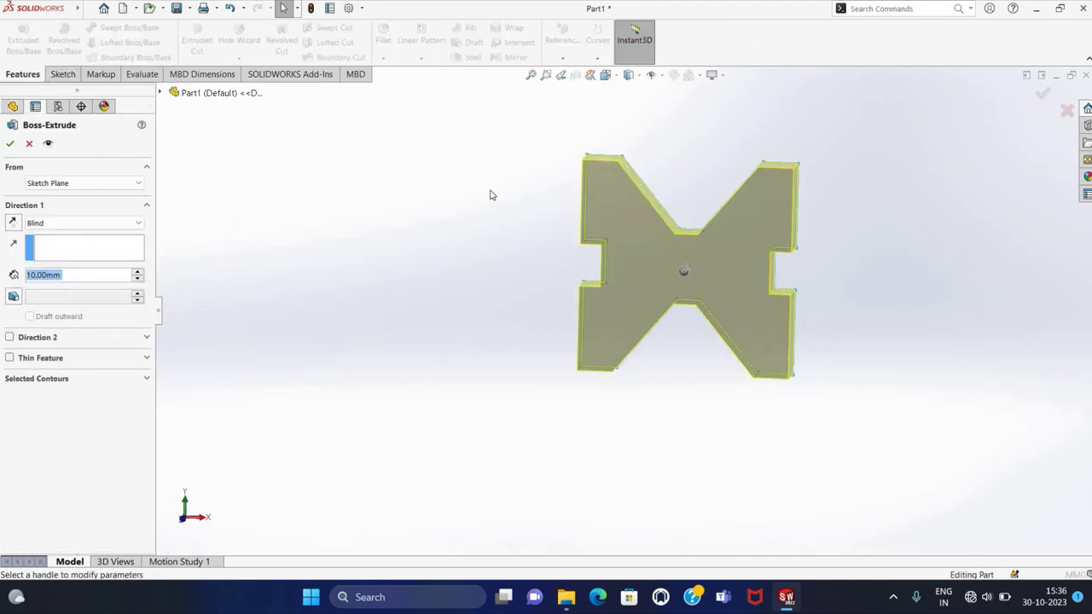
{"action": "type", "text": "150"}
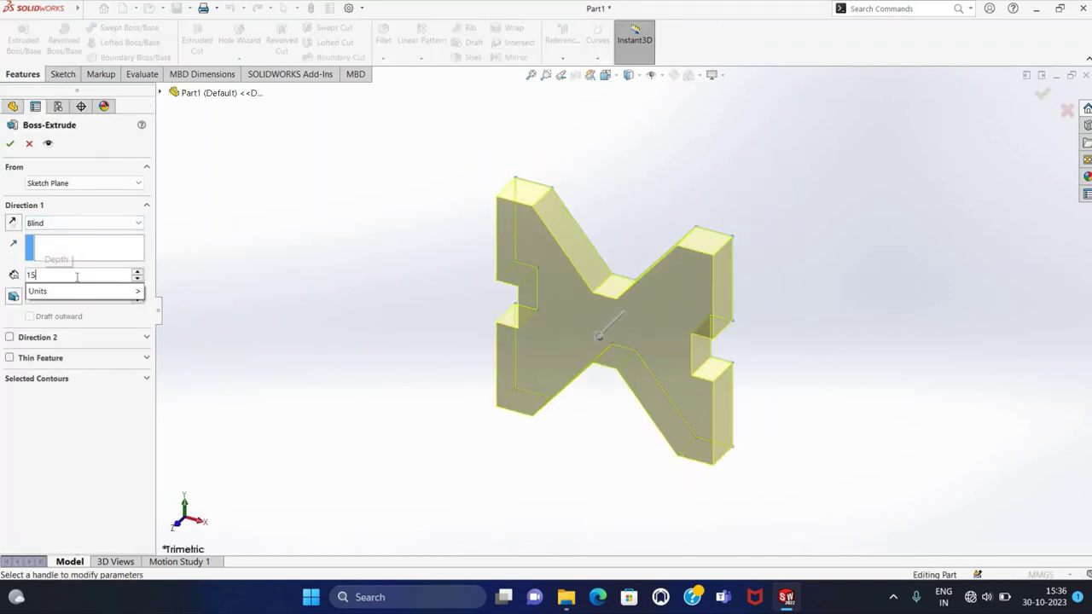
{"action": "key", "text": "Return"}
{"action": "left_click", "coordinate": [10, 143]}
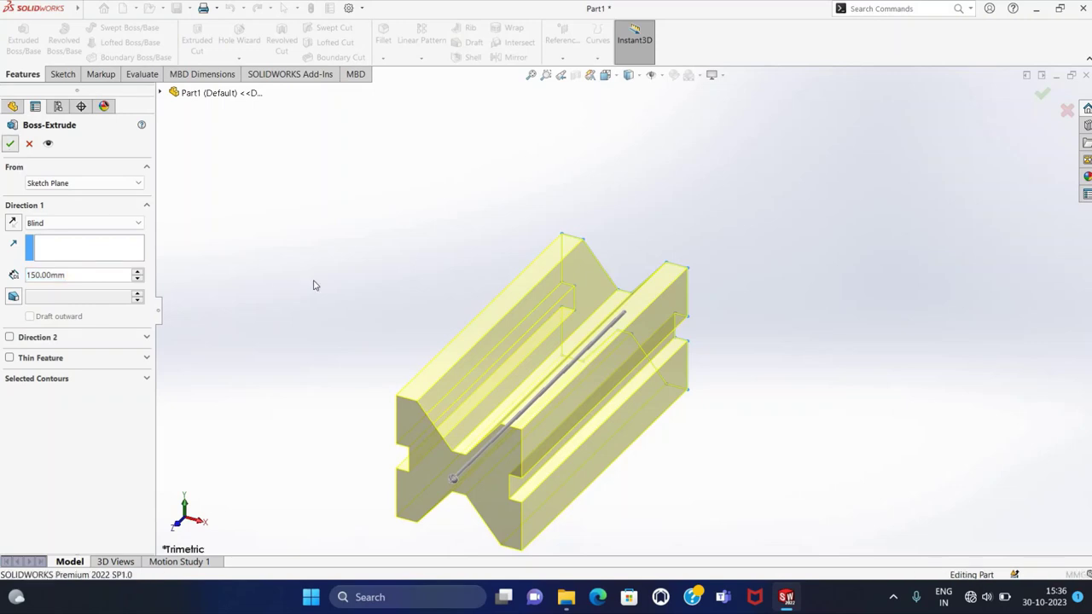
{"action": "mouse_move", "coordinate": [444, 231]}
{"action": "middle_mouse_down"}
{"action": "mouse_move", "coordinate": [475, 158]}
{"action": "mouse_move", "coordinate": [441, 200]}
{"action": "middle_mouse_up"}
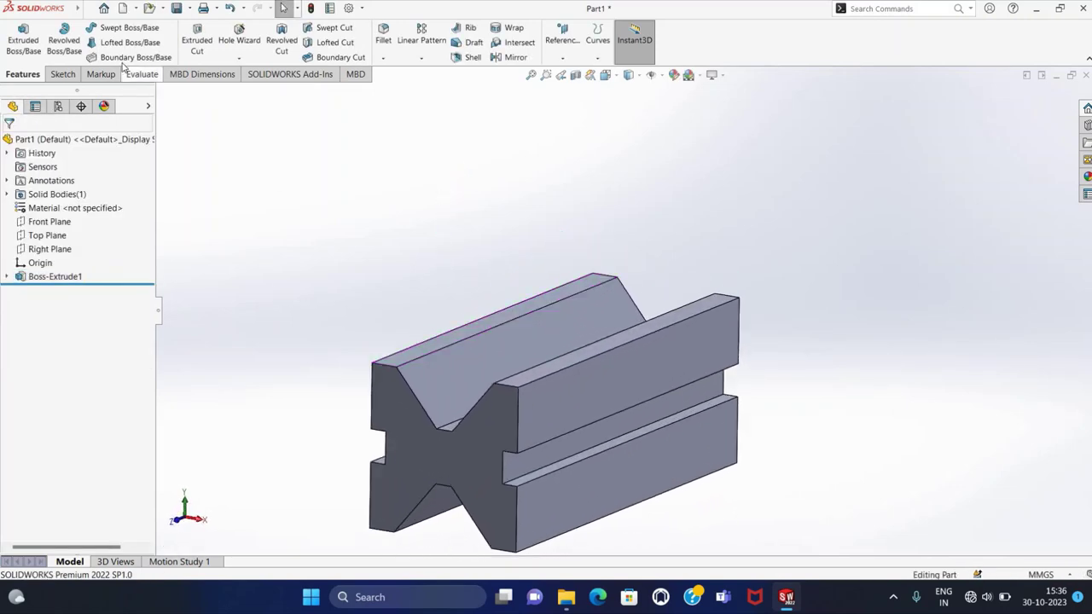
- Save the V-block as Part1.SLDPRT and create a new blank part, Part2
{"action": "left_click", "coordinate": [182, 11]}
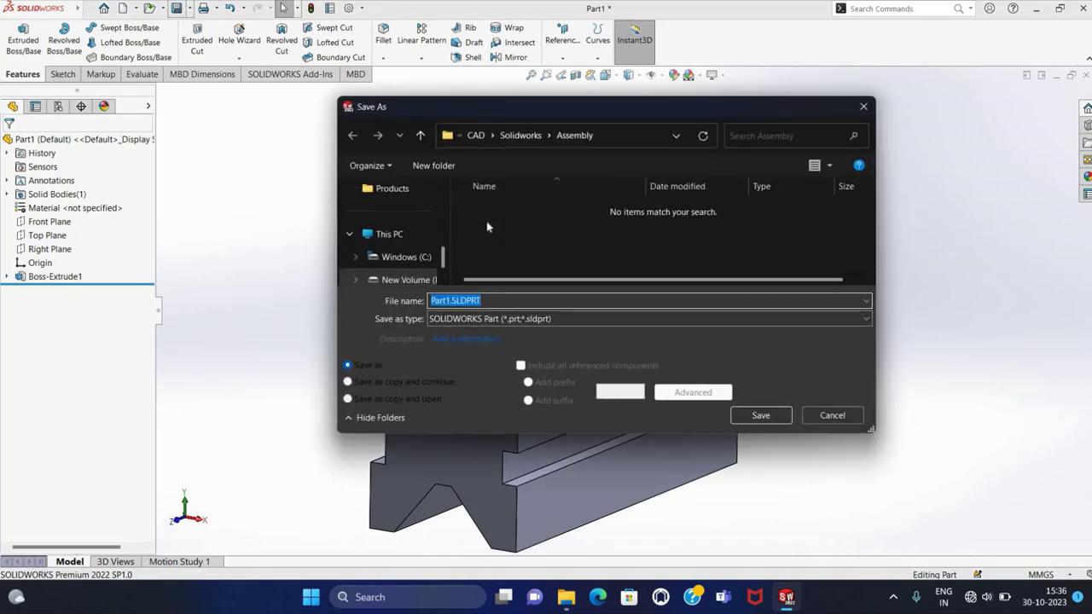
{"action": "left_click", "coordinate": [768, 421]}
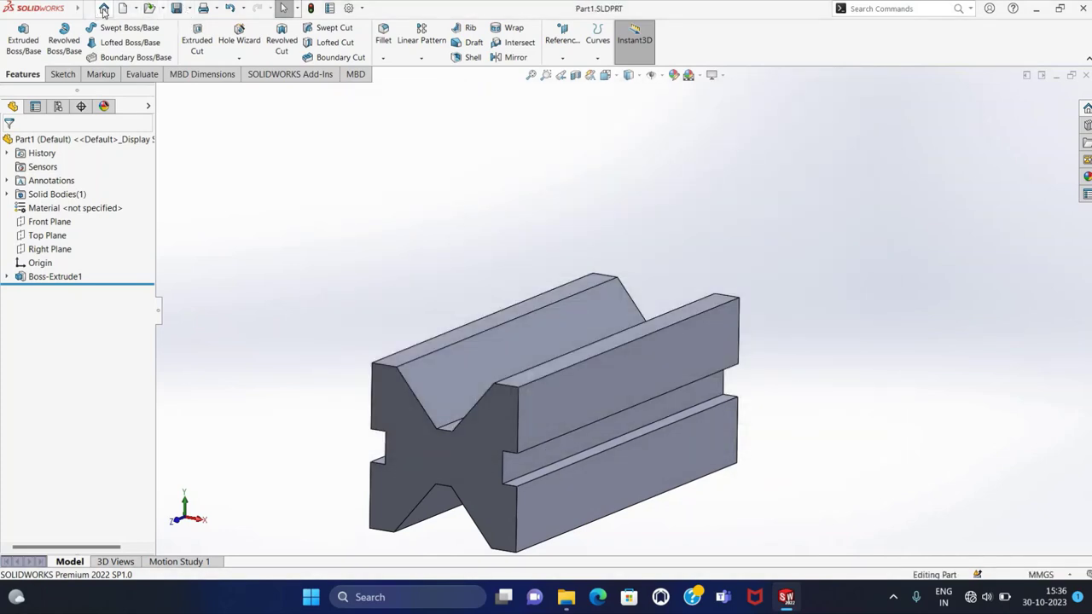
{"action": "left_click", "coordinate": [103, 12]}
{"action": "left_click", "coordinate": [284, 170]}
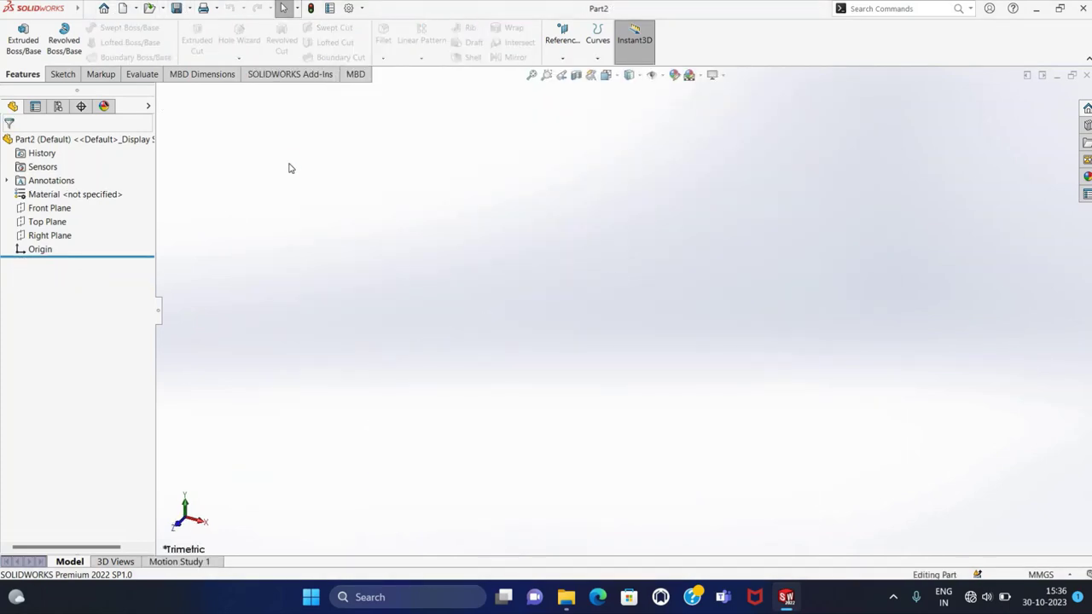
- Start a Front Plane sketch with vertical and horizontal centerlines through the origin
{"action": "left_click", "coordinate": [62, 75]}
{"action": "left_click", "coordinate": [17, 35]}
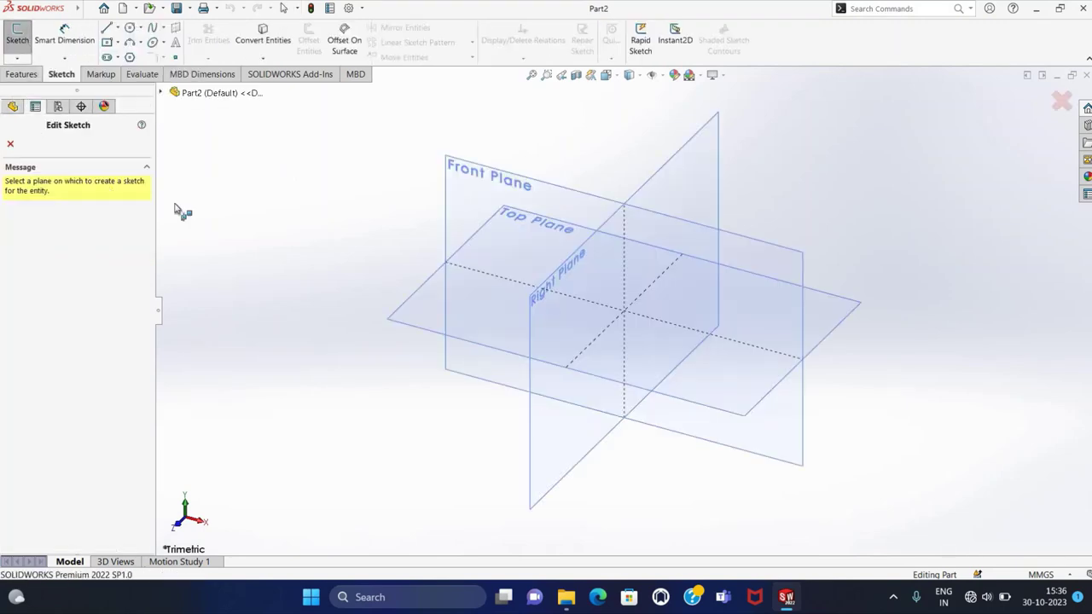
{"action": "left_click", "coordinate": [453, 190]}
{"action": "left_click", "coordinate": [117, 28]}
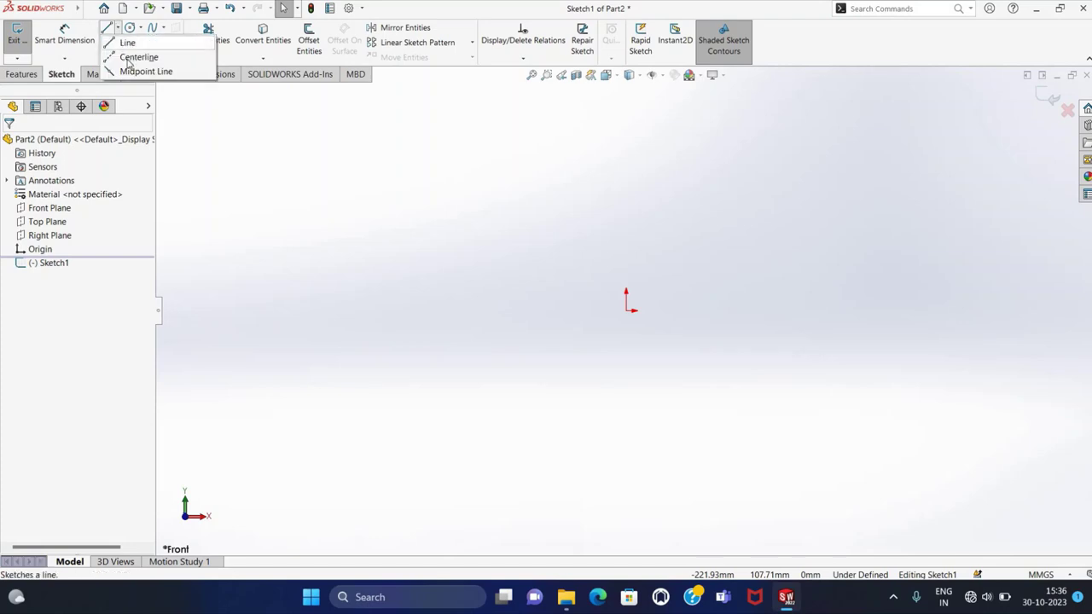
{"action": "left_click", "coordinate": [136, 56]}
{"action": "left_click", "coordinate": [626, 256]}
{"action": "left_click", "coordinate": [626, 157]}
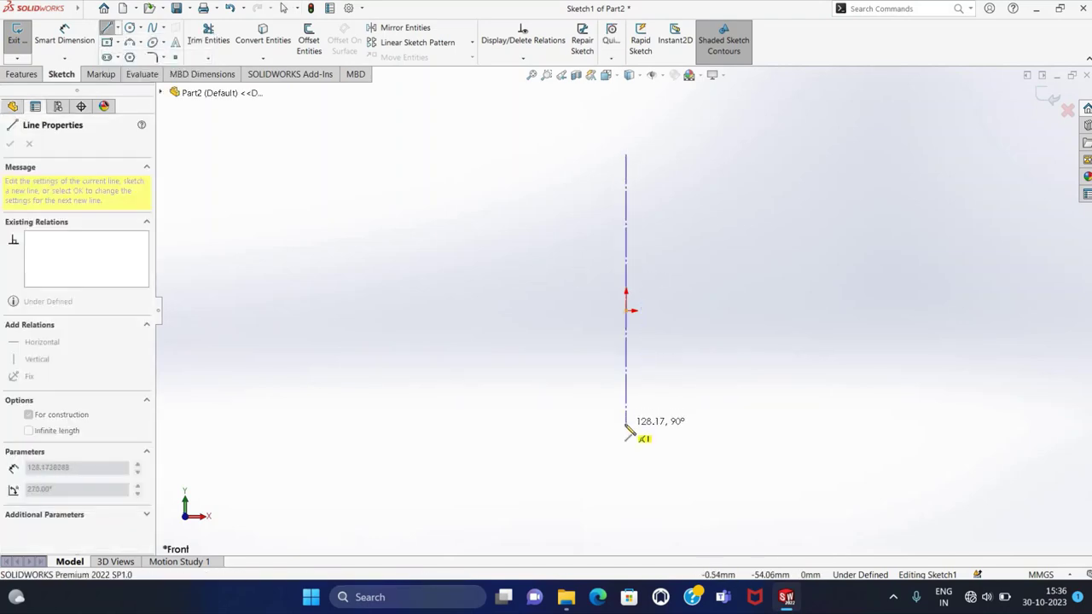
{"action": "left_click", "coordinate": [627, 424]}
{"action": "key", "text": "Escape"}
{"action": "key", "text": "Return"}
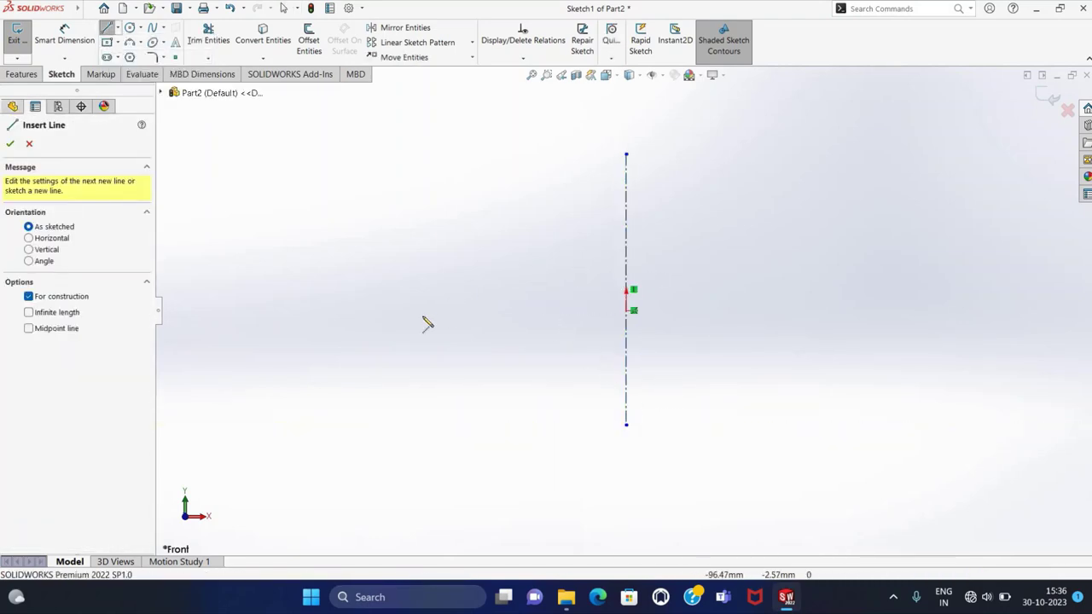
{"action": "left_click", "coordinate": [419, 311]}
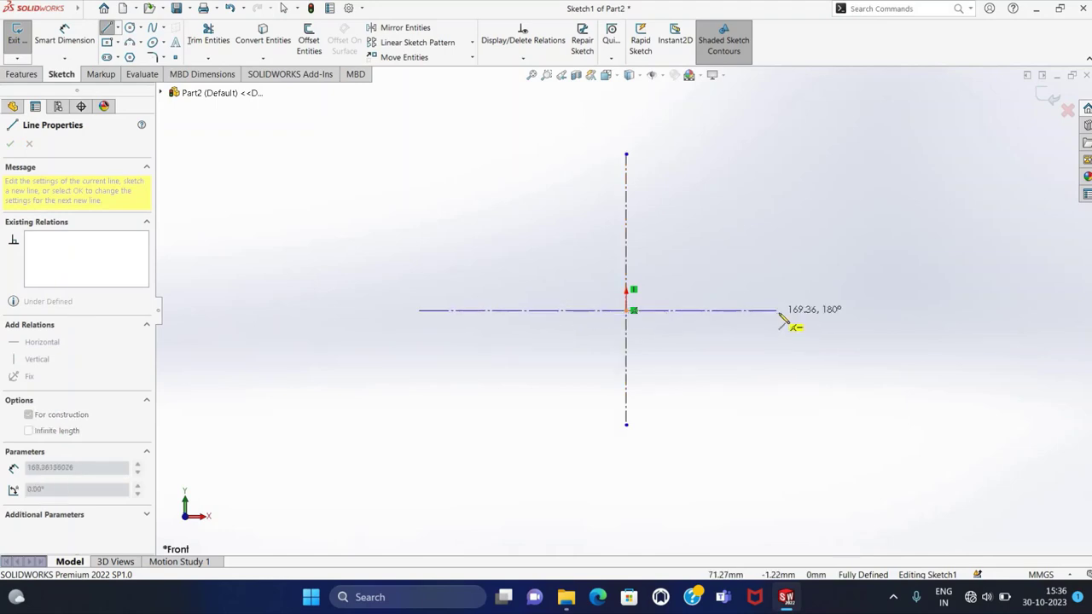
{"action": "left_click", "coordinate": [779, 311]}
{"action": "key", "text": "Escape"}
- Draw two concentric circles centred on the origin
{"action": "left_click", "coordinate": [130, 29]}
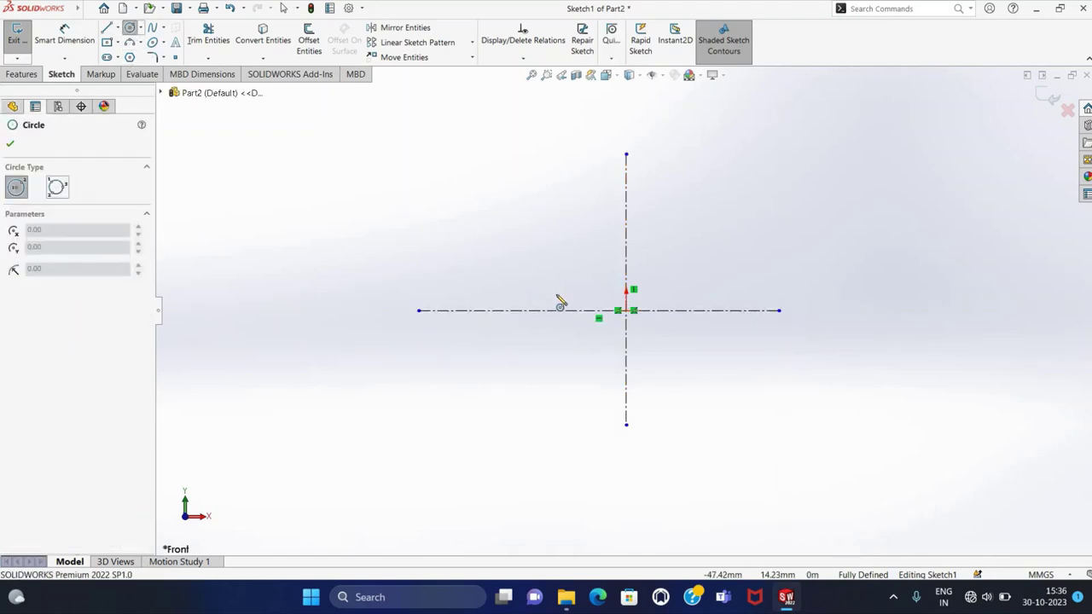
{"action": "left_click", "coordinate": [628, 312]}
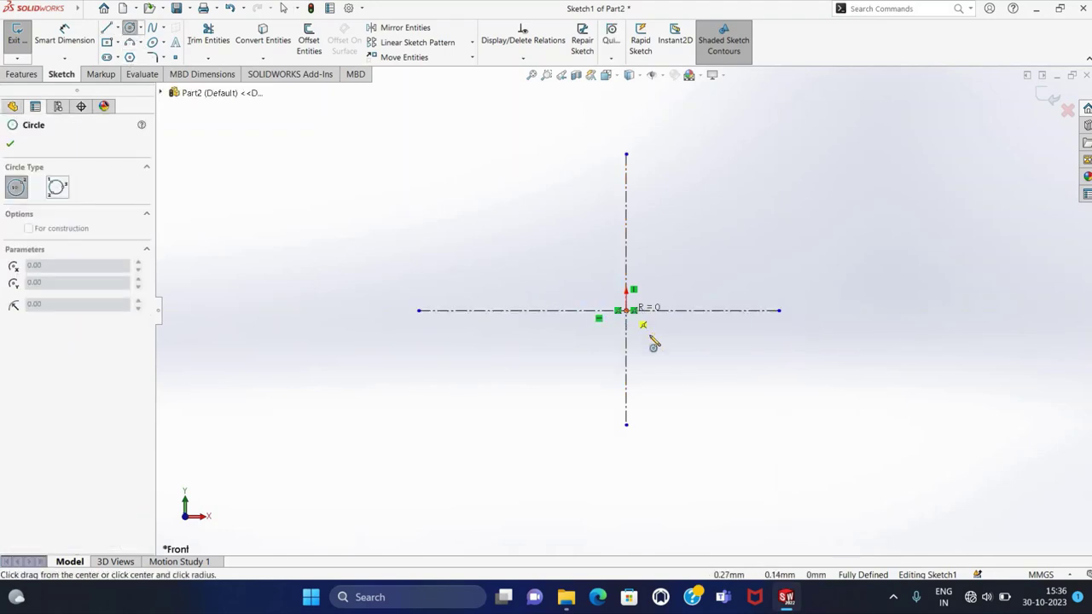
{"action": "left_click", "coordinate": [691, 375]}
{"action": "left_click", "coordinate": [628, 312]}
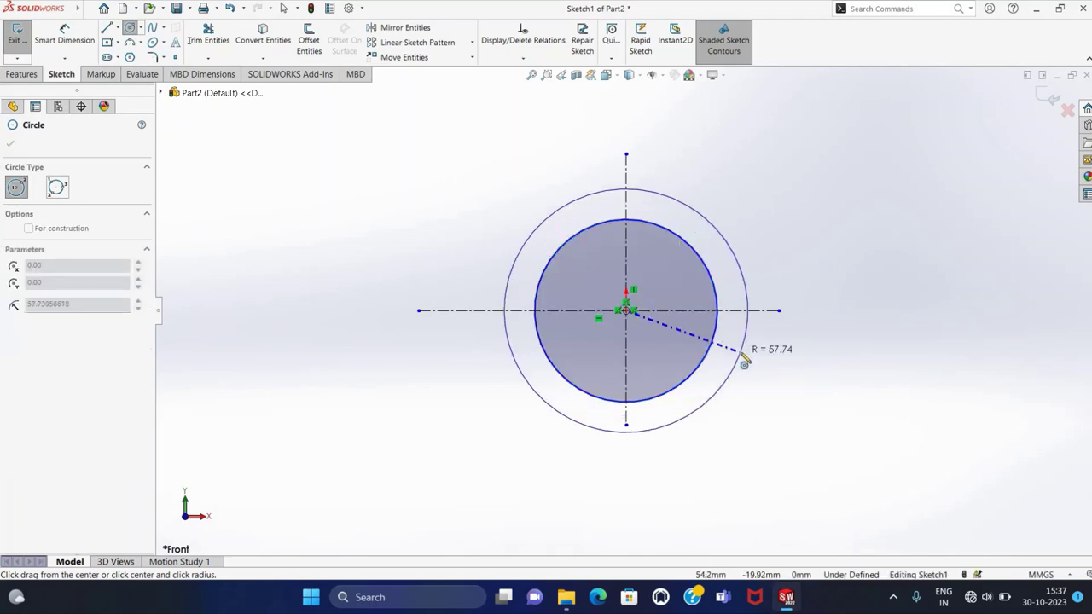
{"action": "left_click", "coordinate": [739, 348]}
{"action": "key", "text": "Escape"}
- Dimension the outer circle to Ø72 and the inner circle to Ø48
{"action": "left_click", "coordinate": [60, 36]}
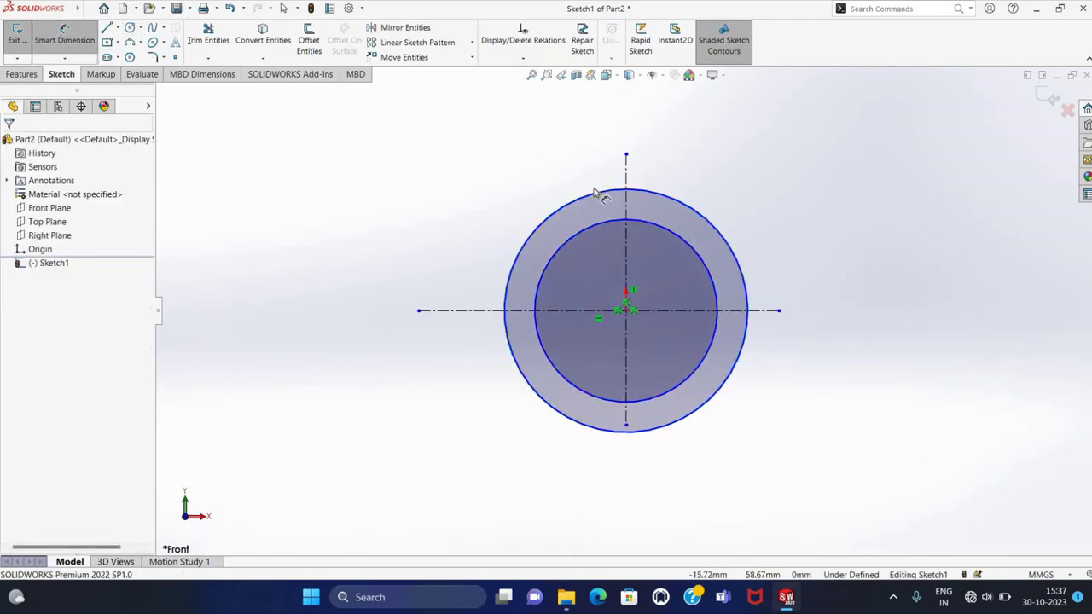
{"action": "left_click", "coordinate": [590, 182]}
{"action": "left_click", "coordinate": [578, 171]}
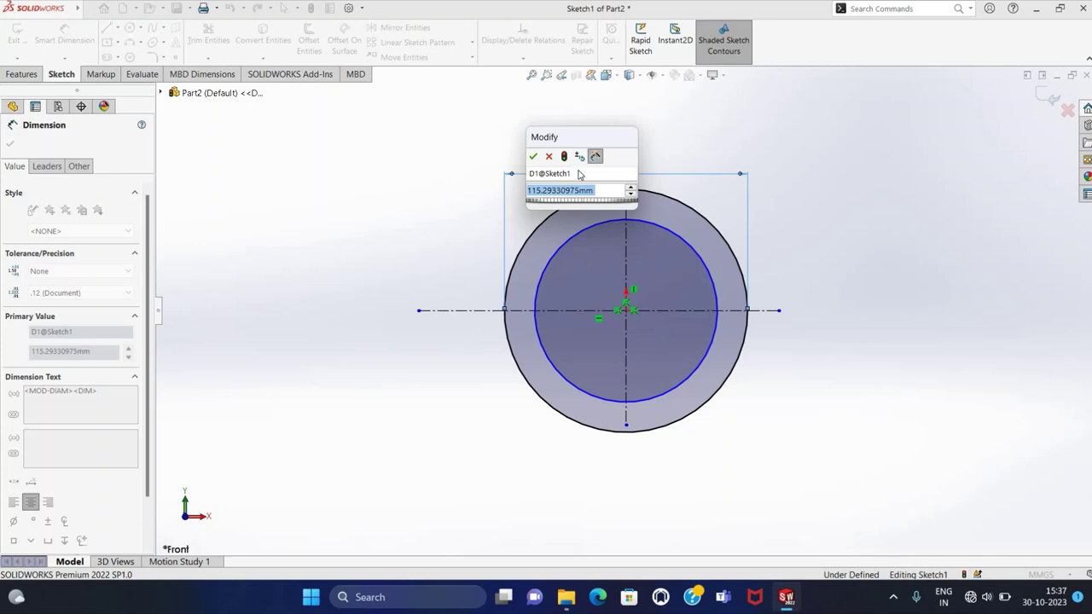
{"action": "type", "text": "72"}
{"action": "key", "text": "Return"}
{"action": "left_click", "coordinate": [627, 221]}
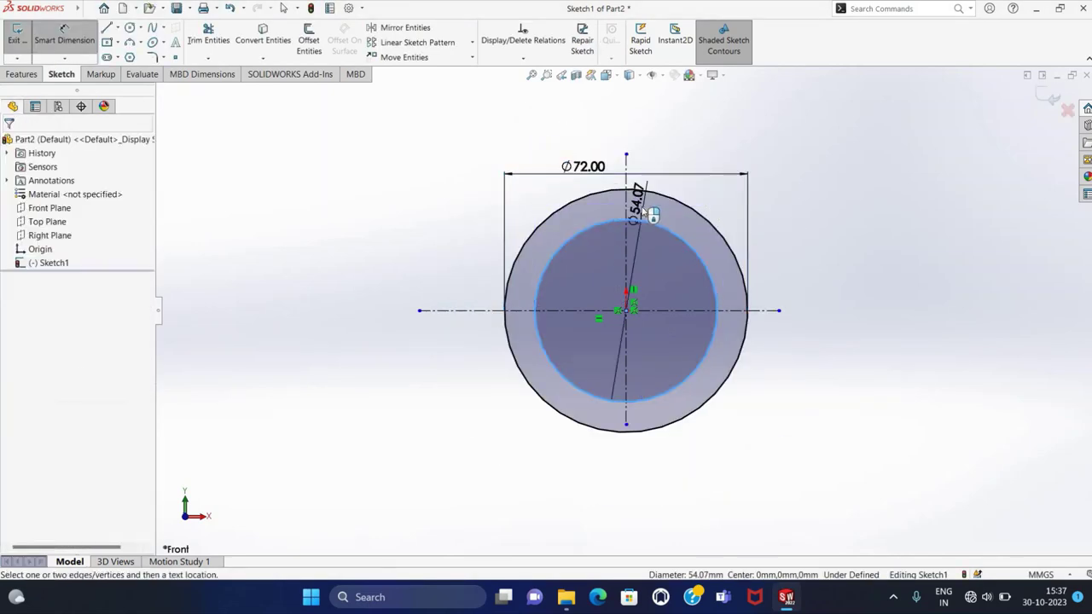
{"action": "left_click", "coordinate": [650, 215]}
{"action": "type", "text": "48"}
{"action": "key", "text": "Return"}
{"action": "left_click", "coordinate": [773, 243]}
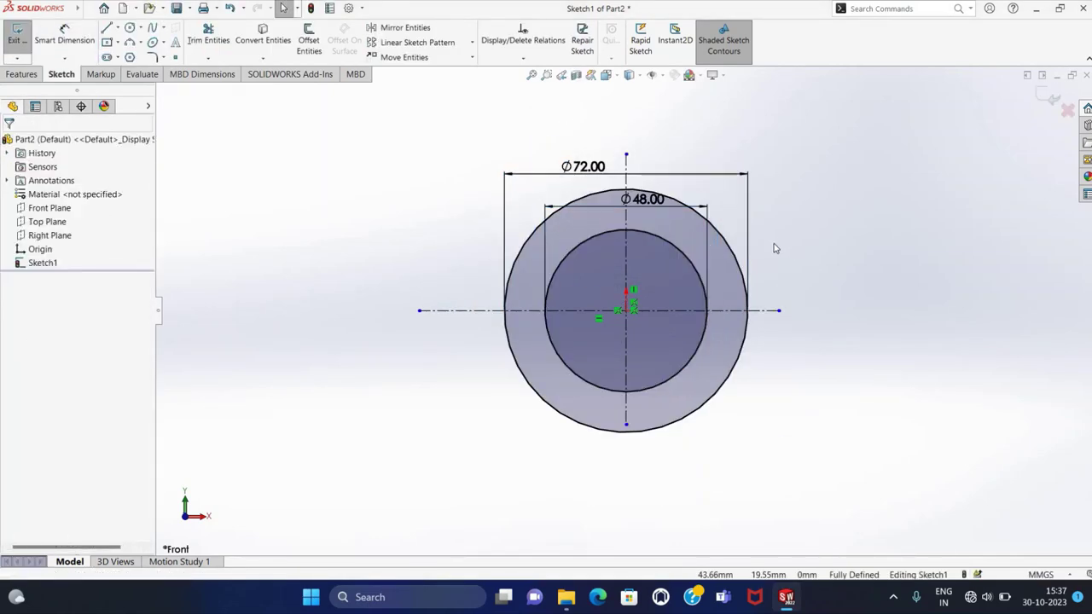
- Power-trim away the lower halves of both circles
{"action": "scroll", "coordinate": [774, 243], "scroll_direction": "down", "scroll_amount": 2}
{"action": "left_click", "coordinate": [208, 40]}
{"action": "left_click_drag", "start_coordinate": [470, 369], "coordinate": [691, 396]}
- Sketch a closed stepped line outline below the centreline, starting and ending at the inner arc's right end
{"action": "key", "text": "Escape"}
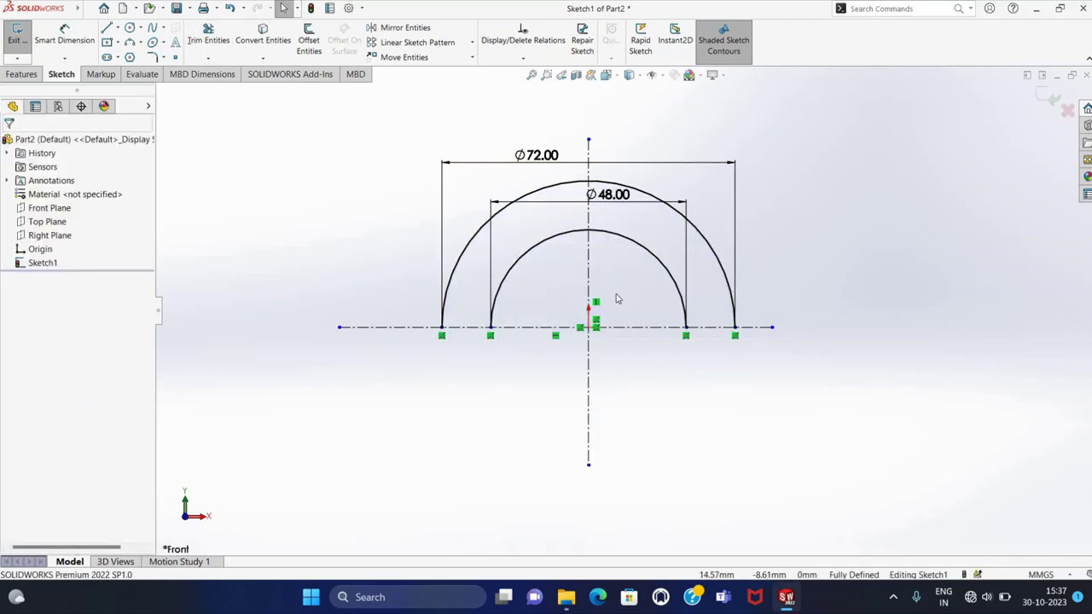
{"action": "left_click", "coordinate": [106, 29]}
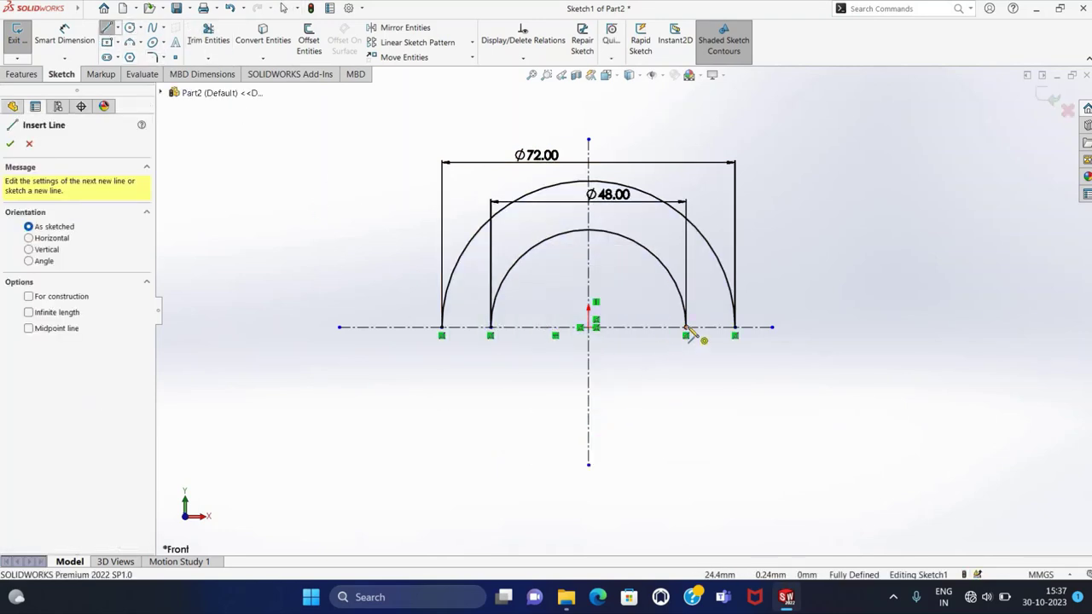
{"action": "left_click", "coordinate": [734, 328]}
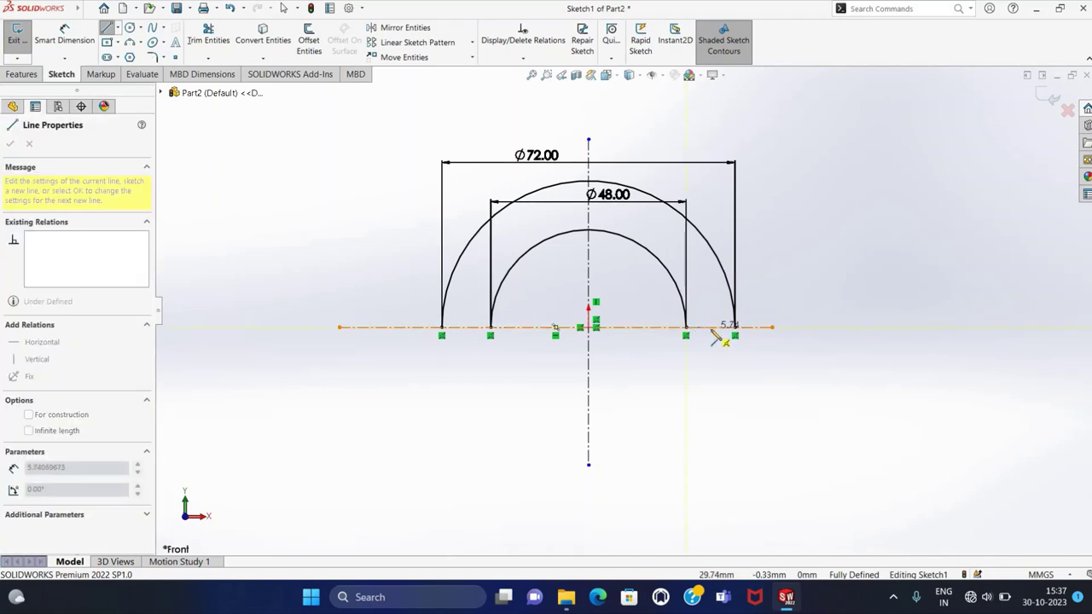
{"action": "left_click", "coordinate": [710, 328]}
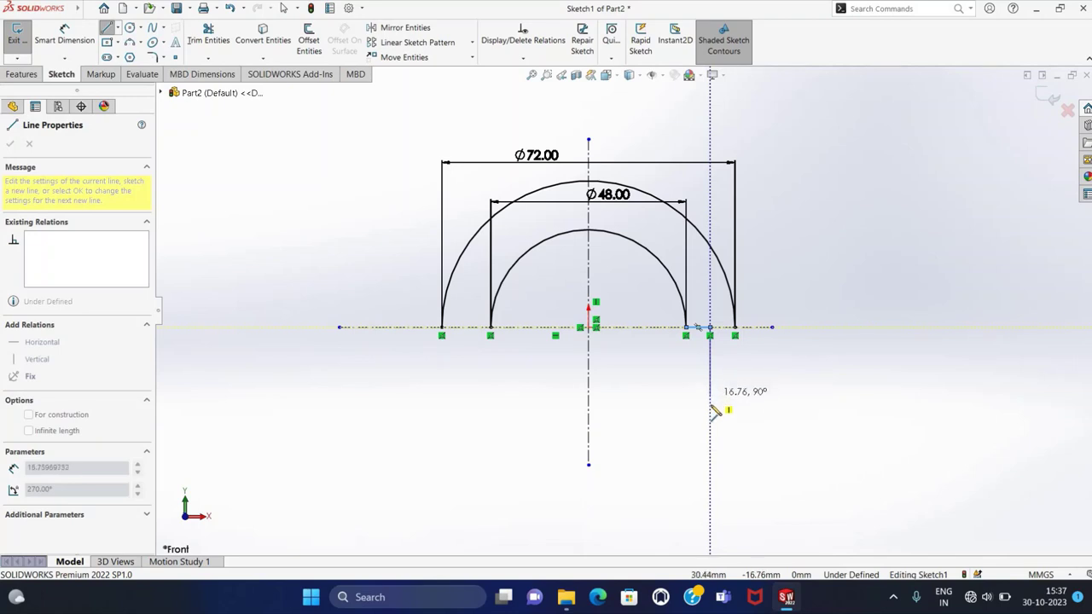
{"action": "left_click", "coordinate": [710, 405]}
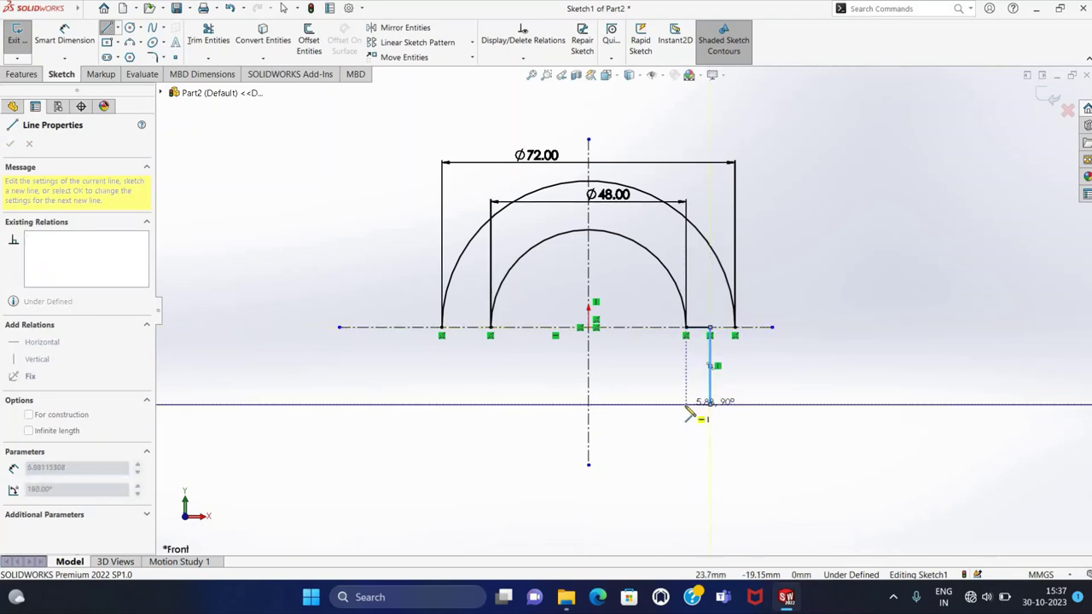
{"action": "left_click", "coordinate": [687, 407]}
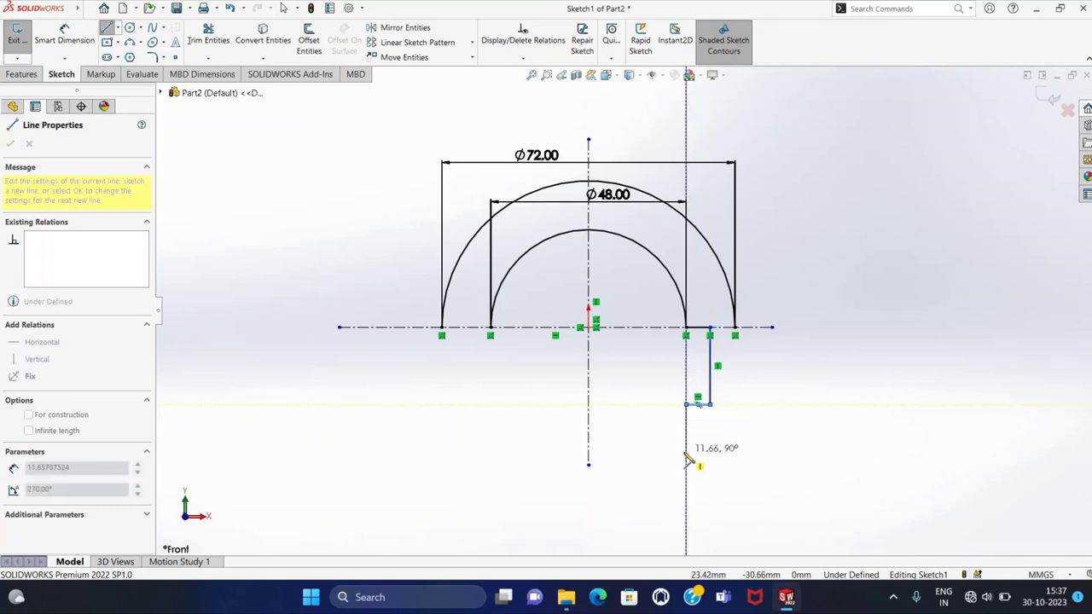
{"action": "left_click", "coordinate": [685, 452]}
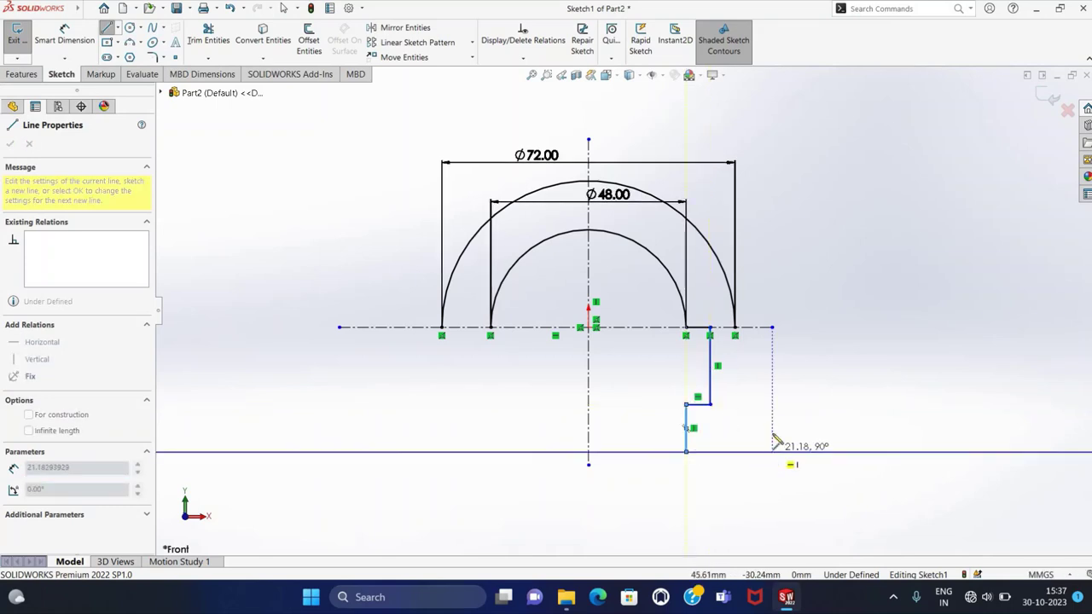
{"action": "left_click", "coordinate": [773, 451]}
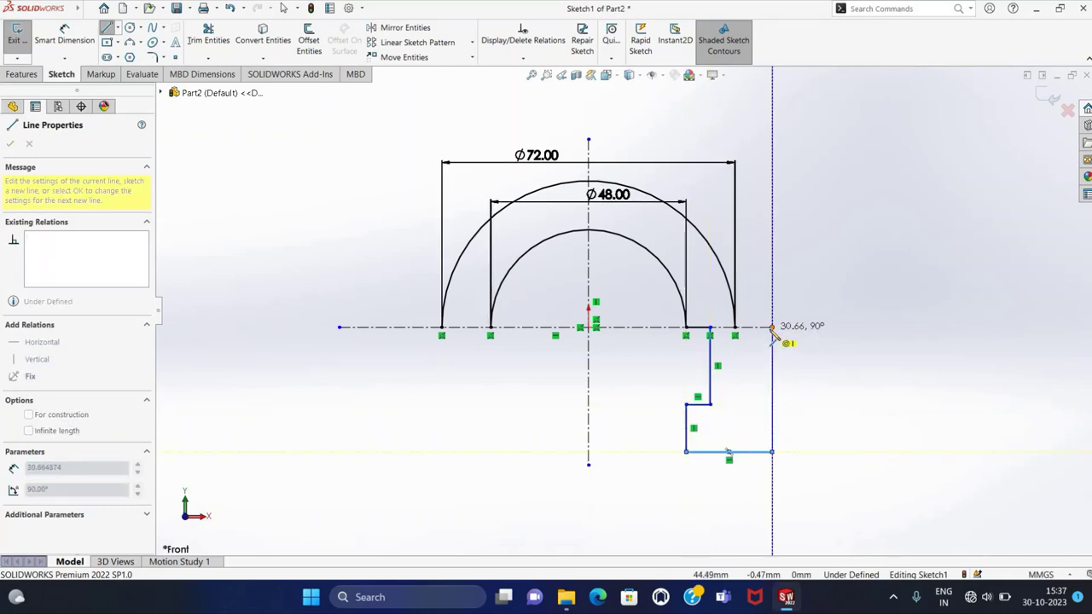
{"action": "left_click", "coordinate": [773, 327]}
{"action": "left_click", "coordinate": [734, 327]}
- Dimension the top ledge to 6 and the first vertical edge to 12
{"action": "key", "text": "Escape"}
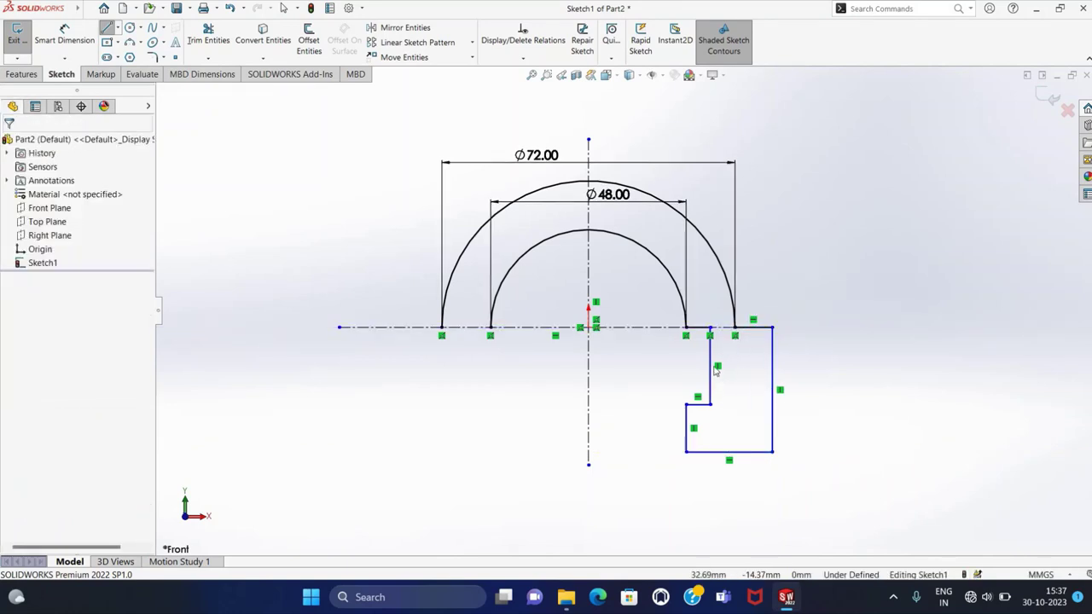
{"action": "left_click", "coordinate": [72, 36]}
{"action": "left_click", "coordinate": [699, 331]}
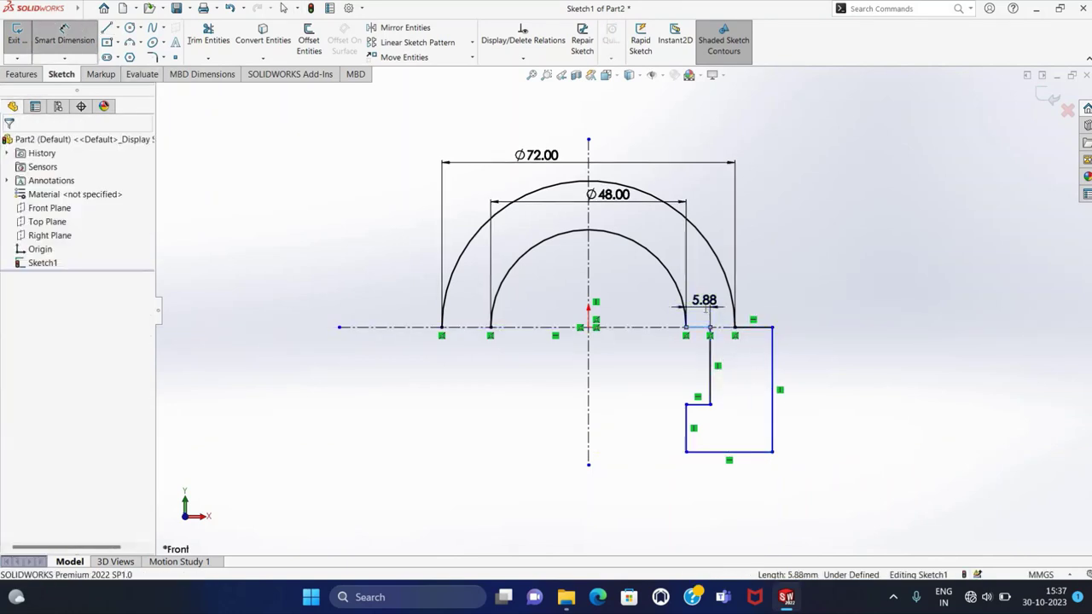
{"action": "left_click", "coordinate": [705, 300]}
{"action": "type", "text": "6"}
{"action": "key", "text": "Return"}
{"action": "left_click", "coordinate": [710, 367]}
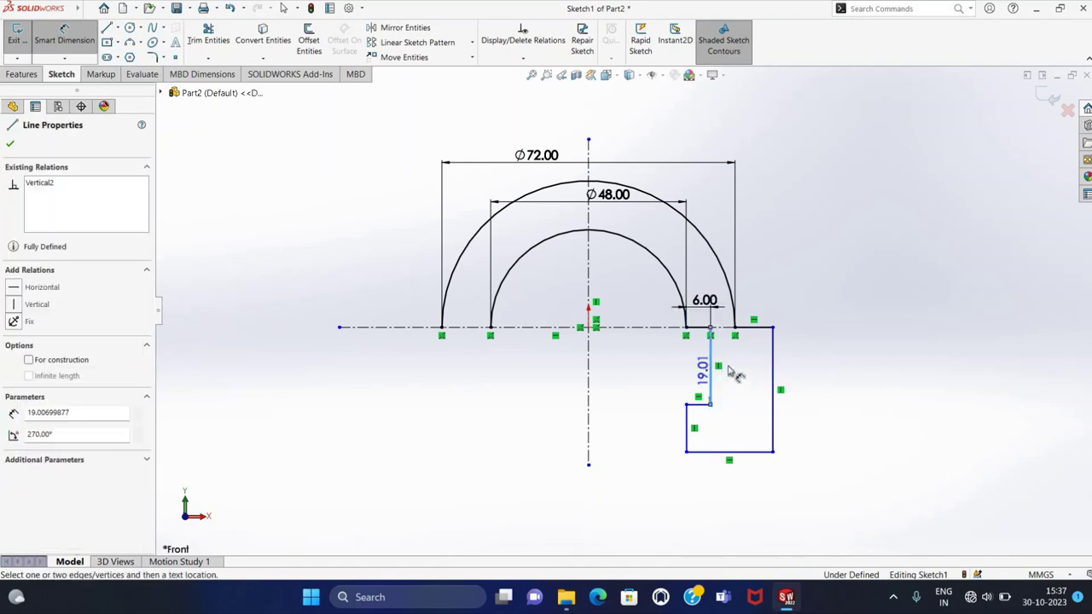
{"action": "left_click", "coordinate": [724, 363]}
{"action": "type", "text": "12"}
{"action": "key", "text": "Return"}
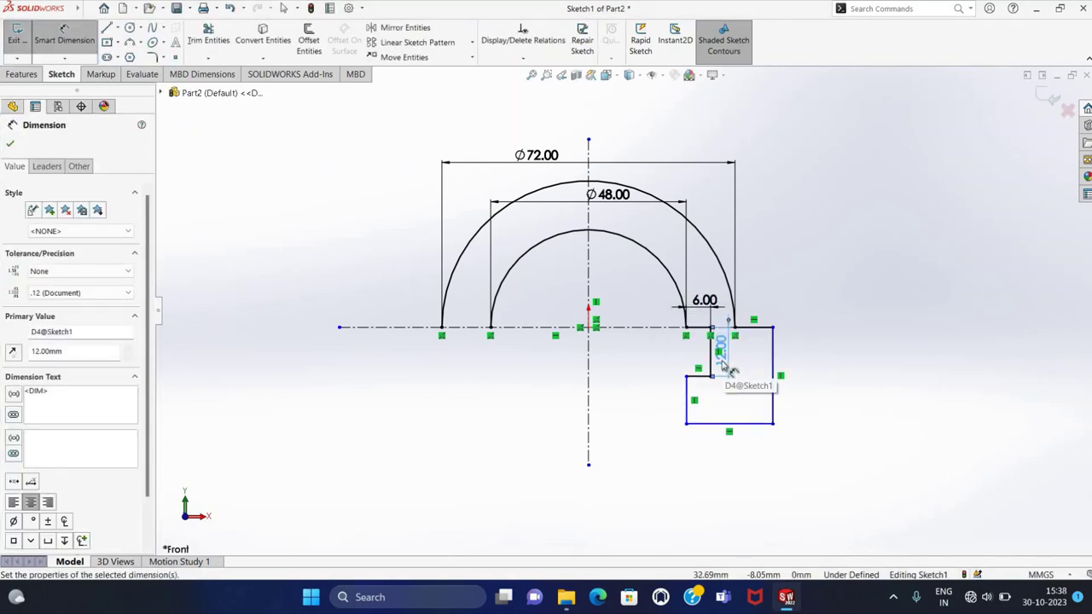
- Set the left edge height to 12 and change the upper vertical edge to 24
{"action": "left_click", "coordinate": [691, 406]}
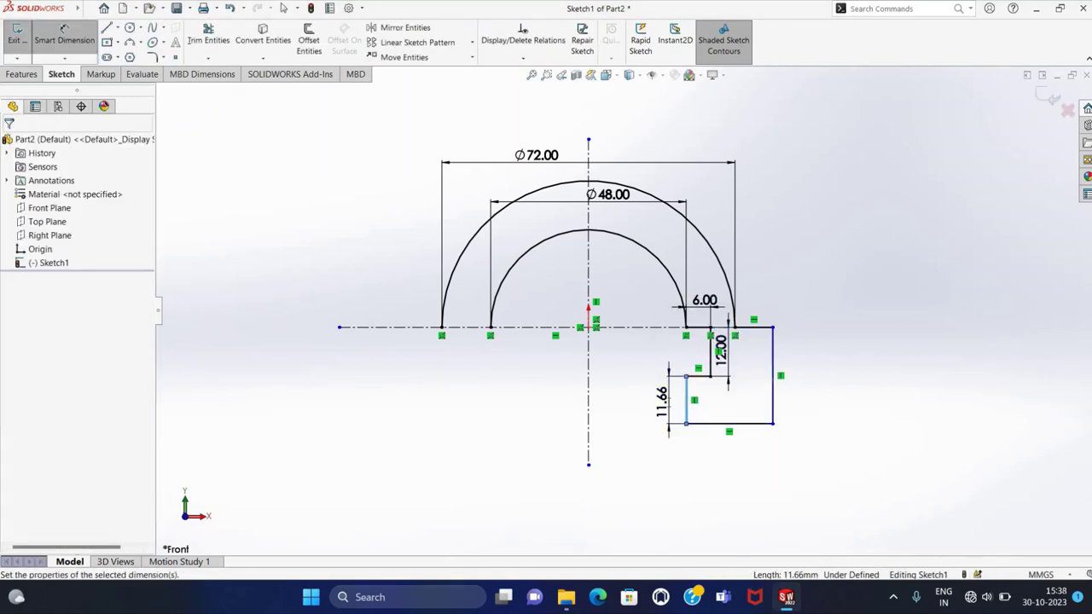
{"action": "left_click", "coordinate": [662, 399]}
{"action": "type", "text": "12"}
{"action": "key", "text": "Return"}
{"action": "key", "text": "Escape"}
{"action": "left_click", "coordinate": [723, 355]}
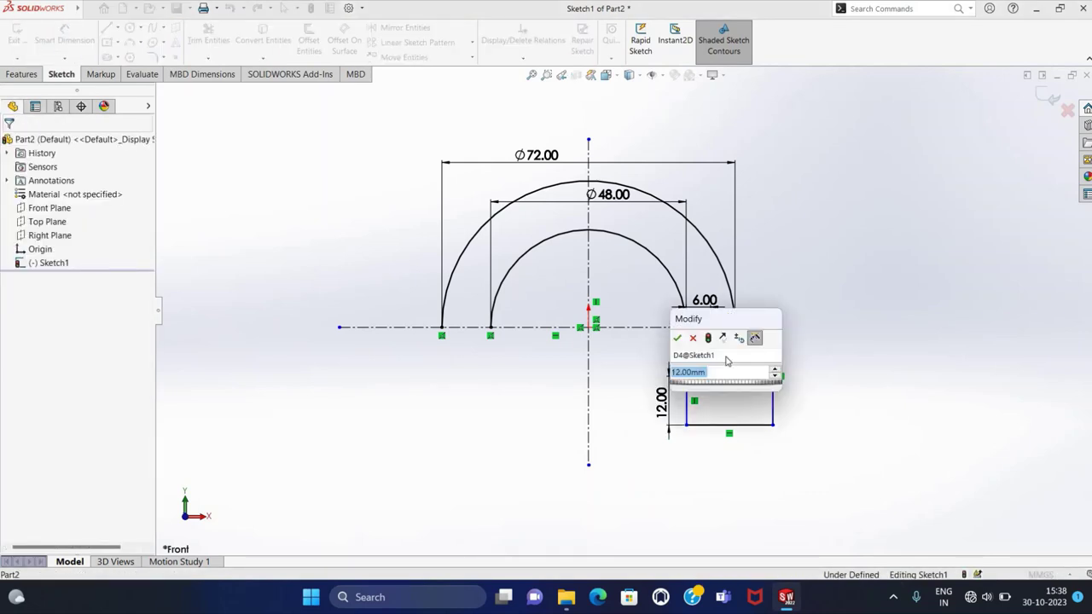
{"action": "type", "text": "24"}
{"action": "key", "text": "Return"}
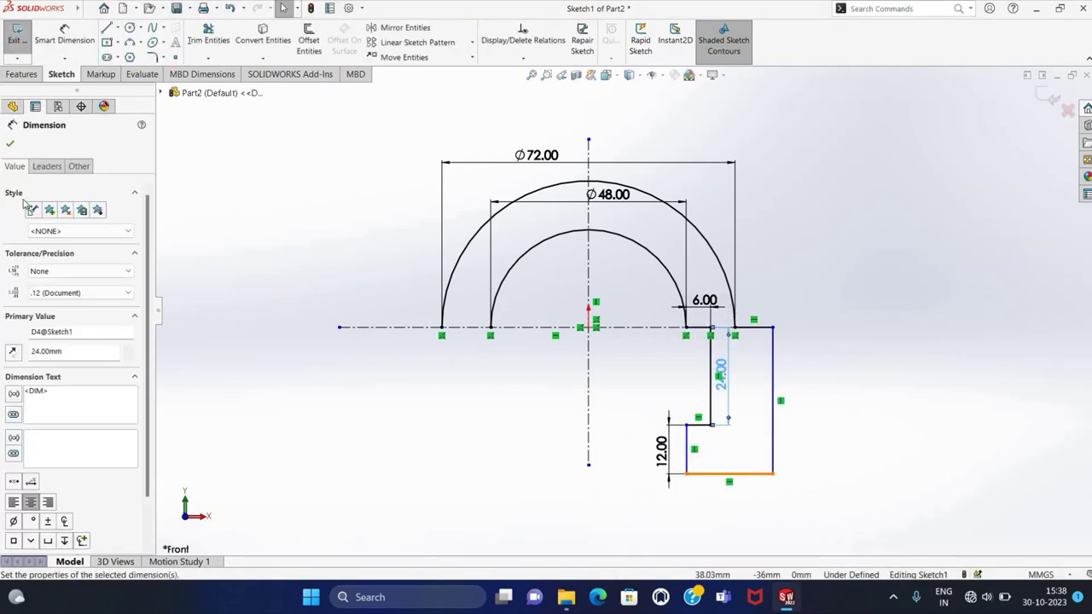
- Dimension the bottom edge to 16 and cancel the over-defining 36 dimension
{"action": "left_click", "coordinate": [64, 32]}
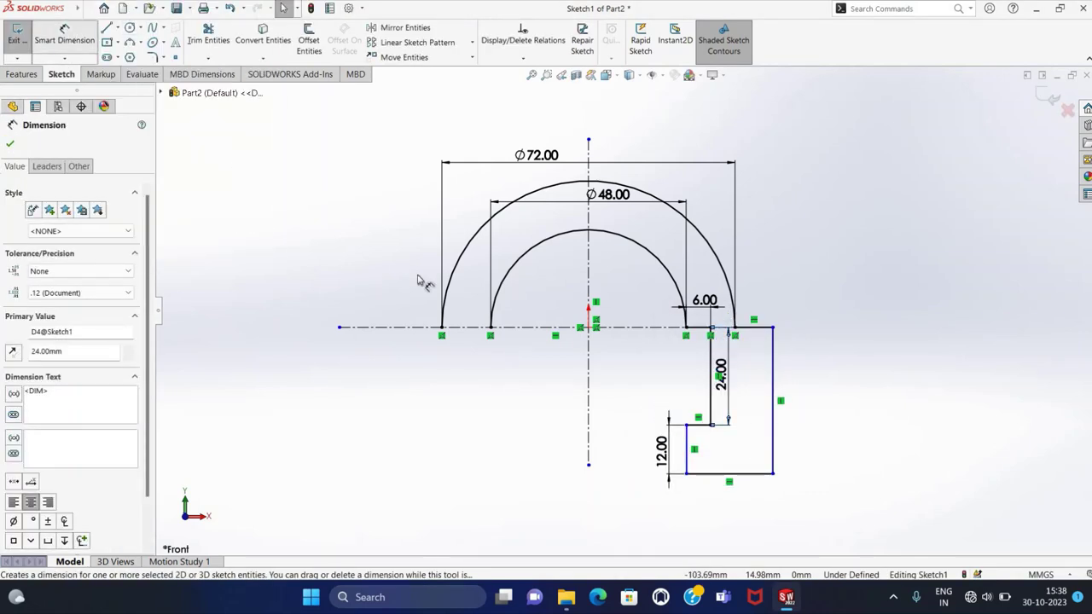
{"action": "left_click", "coordinate": [739, 474]}
{"action": "left_click", "coordinate": [723, 498]}
{"action": "type", "text": "16"}
{"action": "key", "text": "Return"}
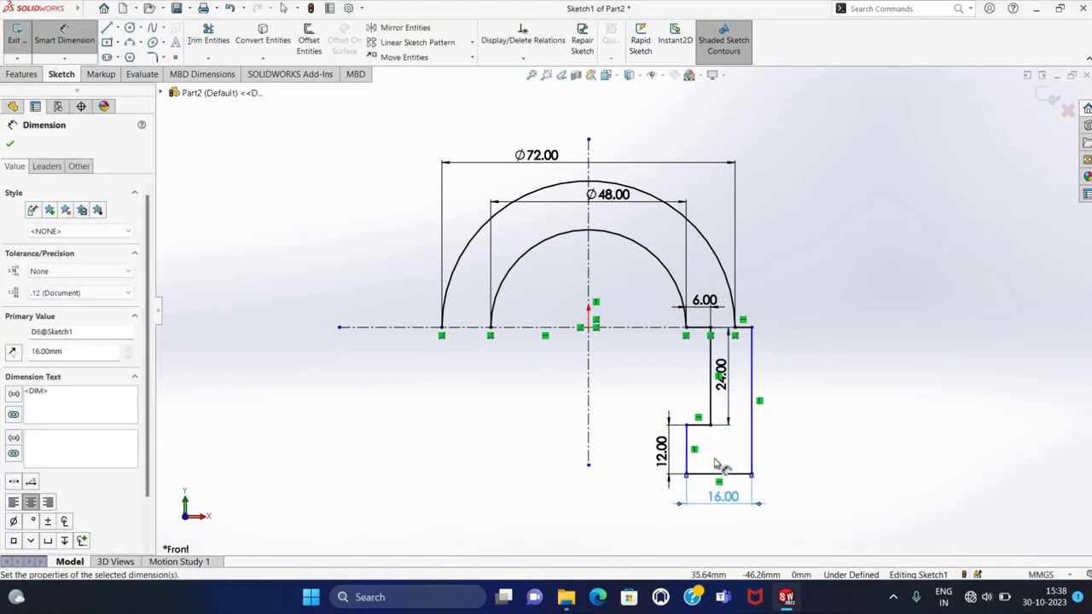
{"action": "left_click", "coordinate": [751, 426]}
{"action": "left_click", "coordinate": [793, 392]}
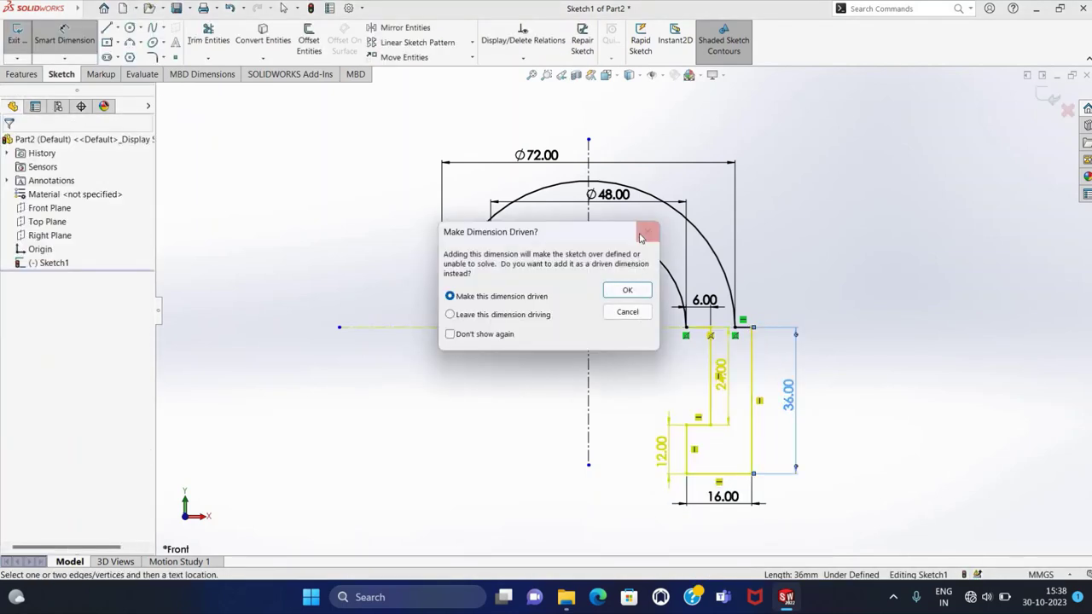
{"action": "left_click", "coordinate": [641, 237]}
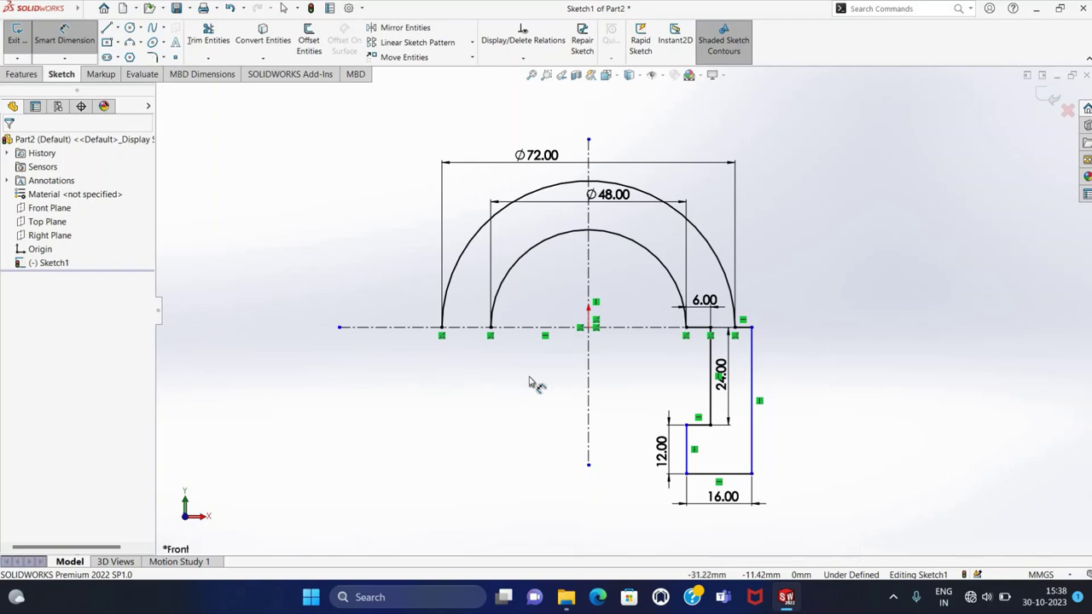
{"action": "key", "text": "Escape"}
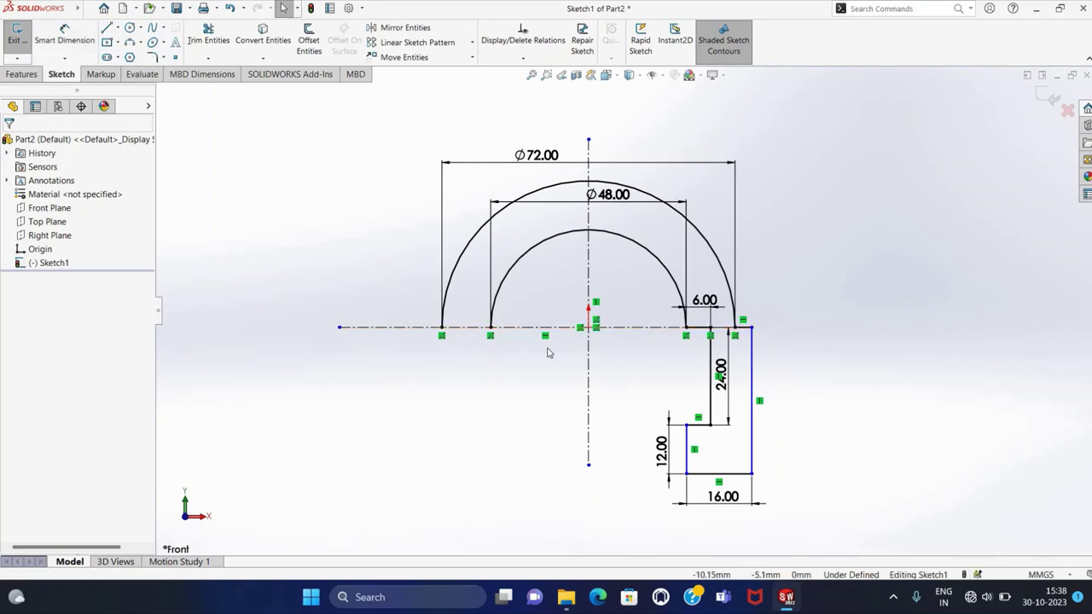
- Add the 10 mm gap between the step's inner edge and the right edge
{"action": "key", "text": "d"}
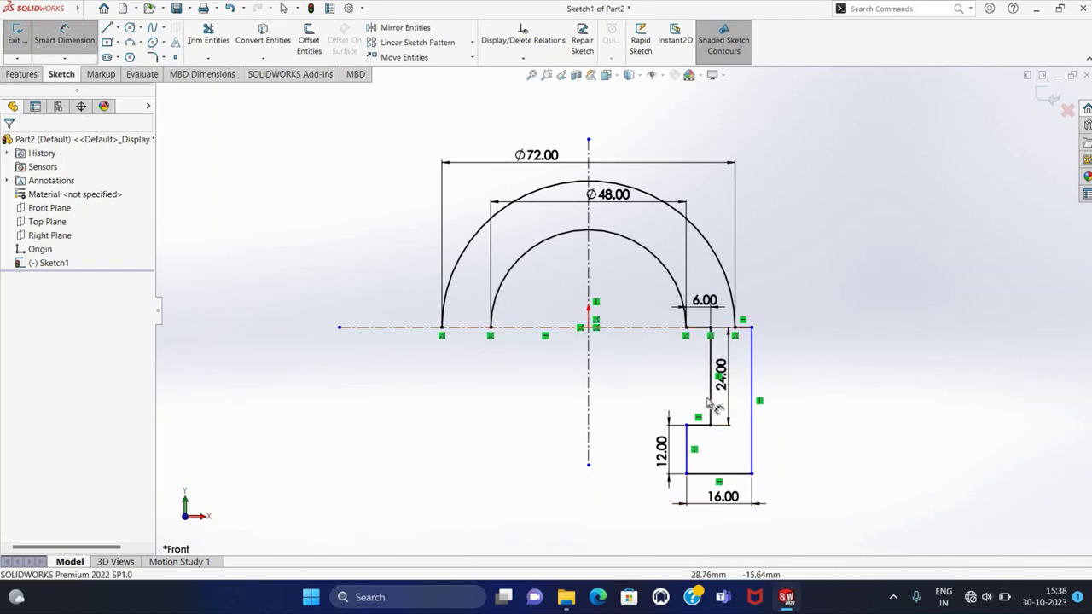
{"action": "left_click", "coordinate": [727, 407]}
{"action": "left_click", "coordinate": [740, 431]}
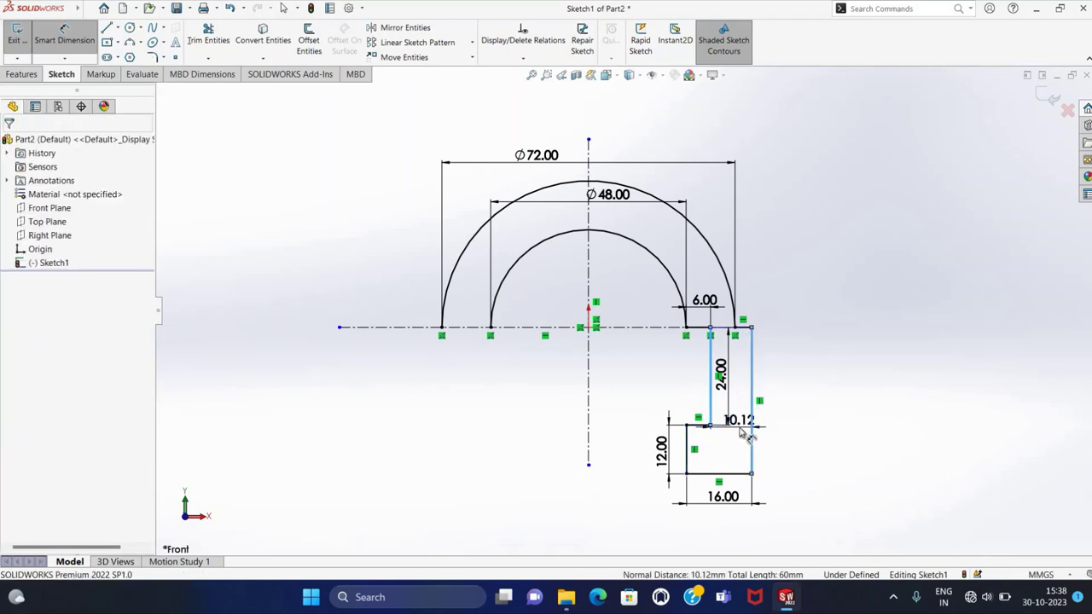
{"action": "type", "text": "10"}
{"action": "key", "text": "Return"}
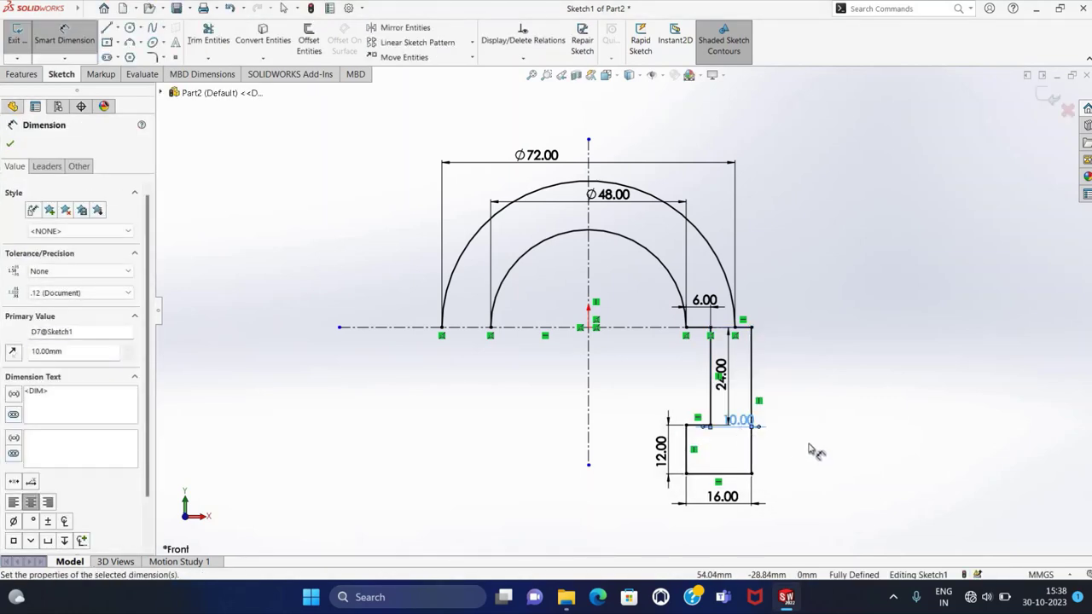
{"action": "key", "text": "Escape"}
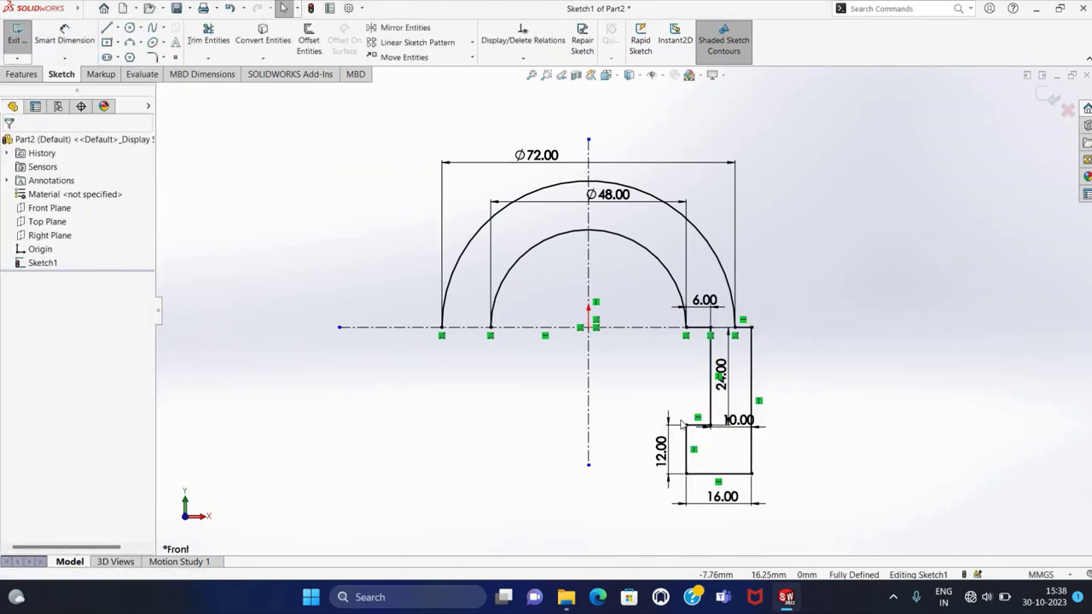
- Mirror the right leg lines about the vertical centerline to form the left leg
{"action": "left_click_drag", "start_coordinate": [854, 538], "coordinate": [657, 332]}
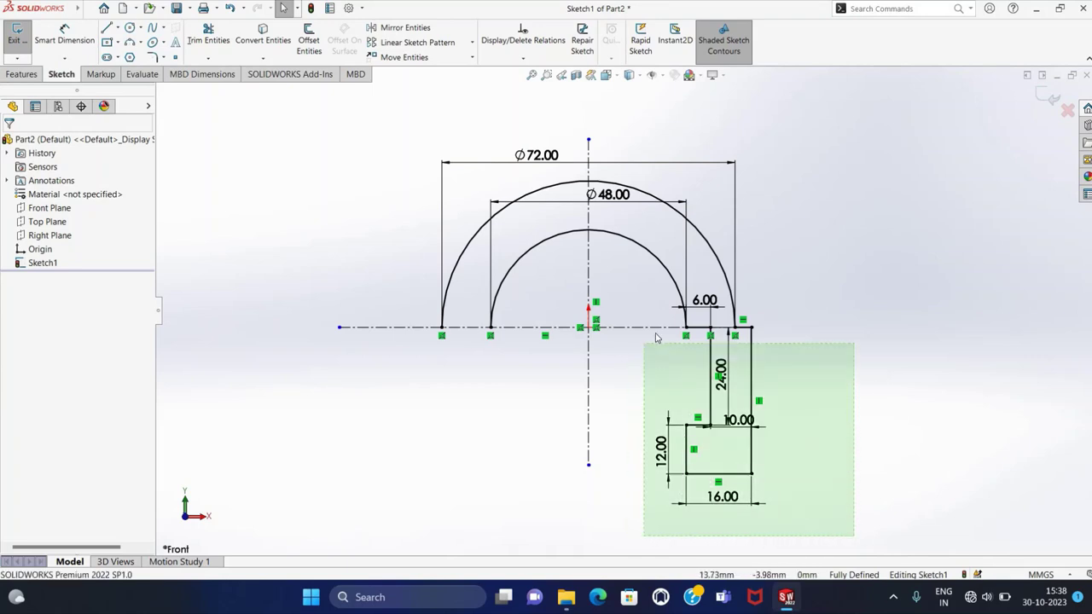
{"action": "left_click", "coordinate": [697, 326], "text": "ctrl"}
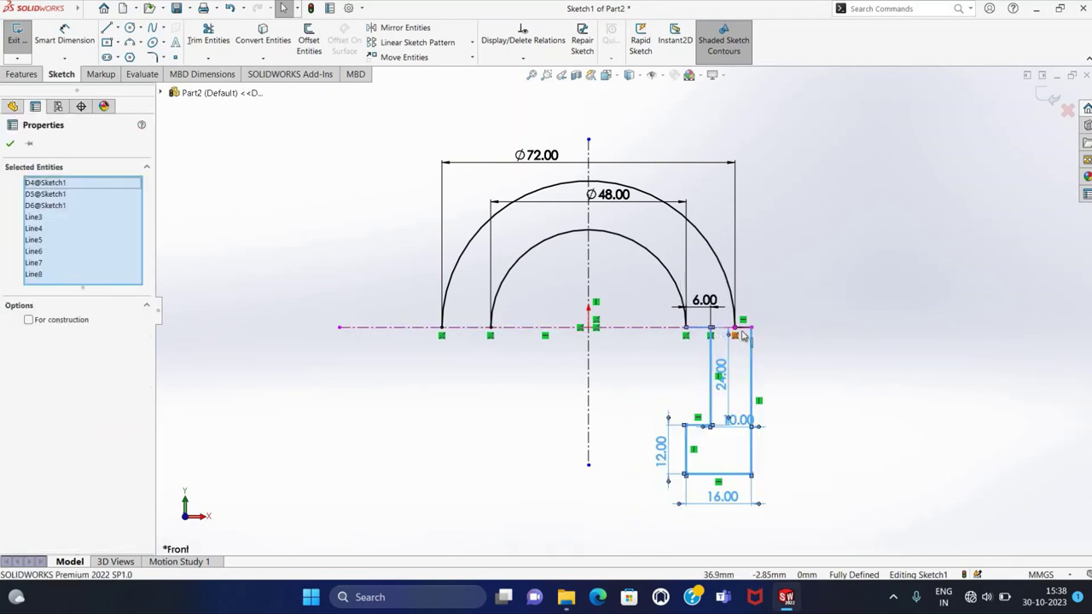
{"action": "left_click", "coordinate": [743, 327], "text": "ctrl"}
{"action": "left_click", "coordinate": [401, 27]}
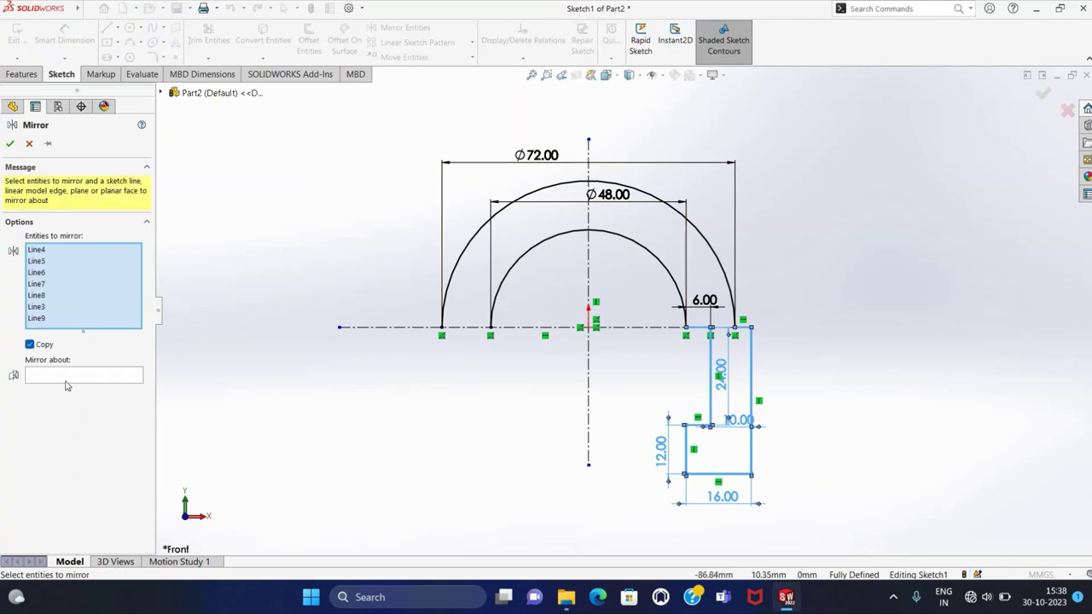
{"action": "left_click", "coordinate": [61, 380]}
{"action": "left_click", "coordinate": [590, 399]}
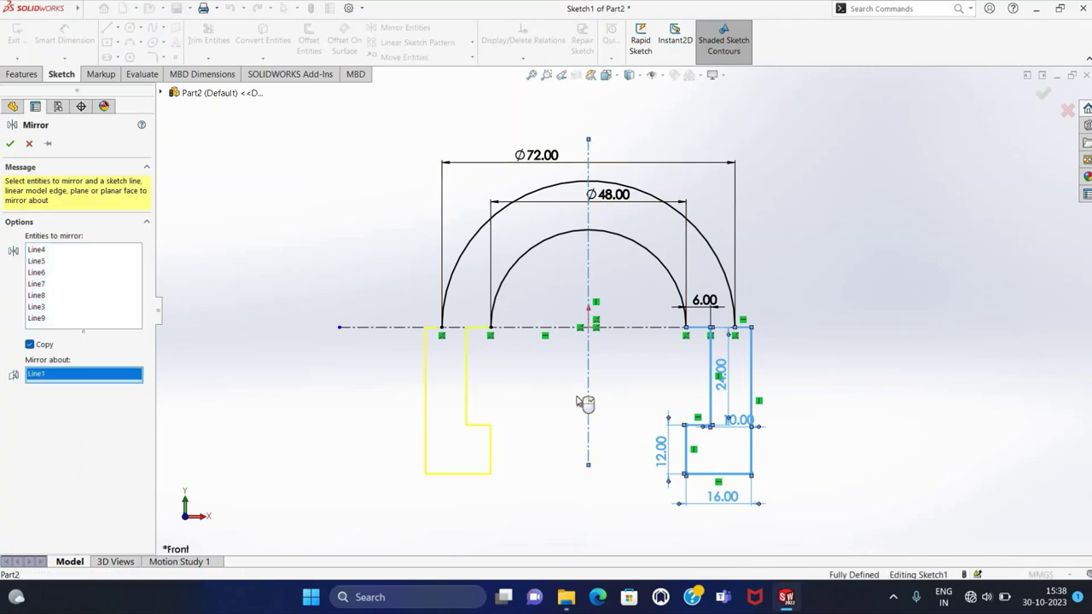
{"action": "left_click", "coordinate": [10, 143]}
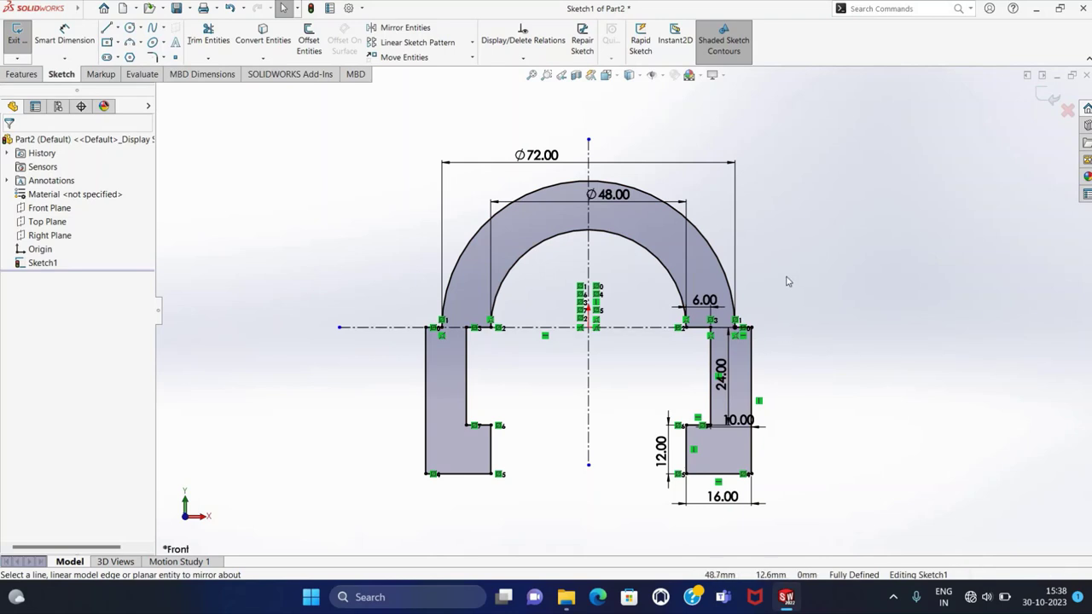
{"action": "scroll", "coordinate": [627, 268], "scroll_direction": "down", "scroll_amount": 2}
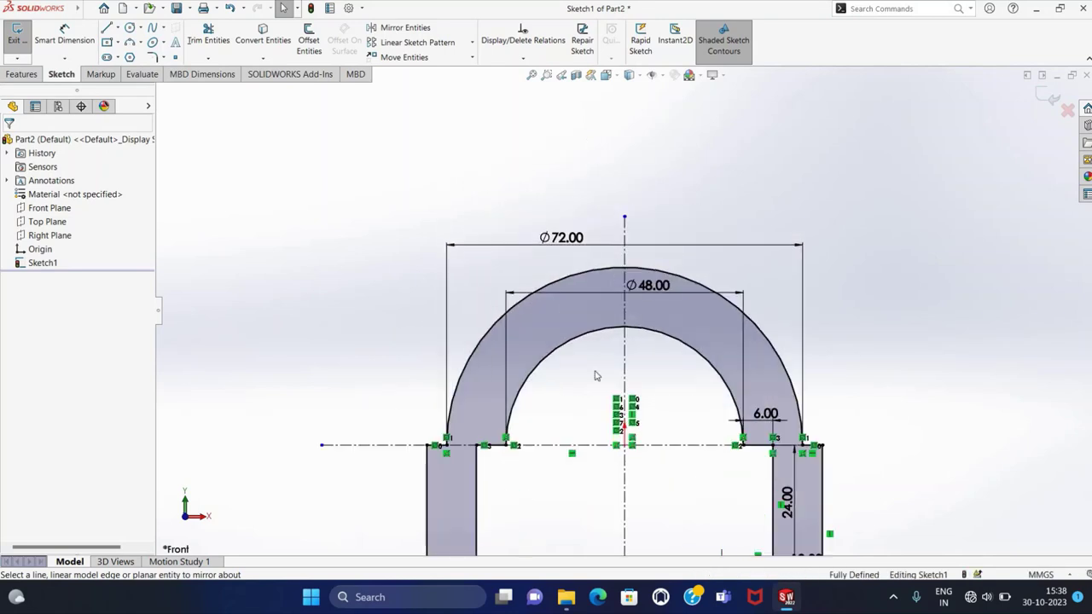
{"action": "scroll", "coordinate": [616, 367], "scroll_direction": "down", "scroll_amount": 1}
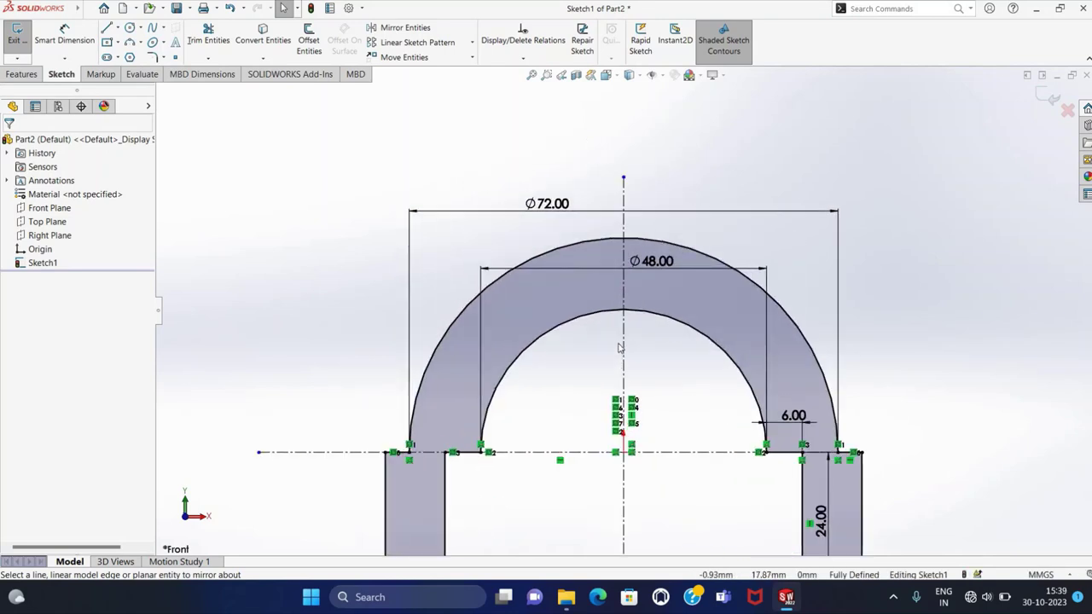
{"action": "left_click", "coordinate": [119, 47]}
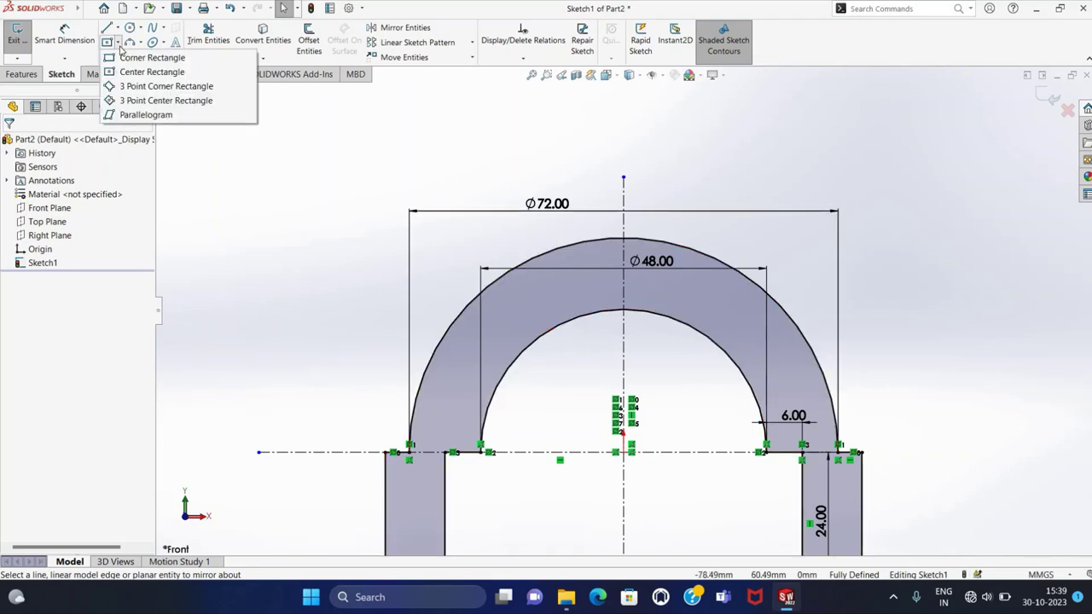
- Draw a center rectangle at the arch top and dimension its width to 24 mm
{"action": "left_click", "coordinate": [150, 71]}
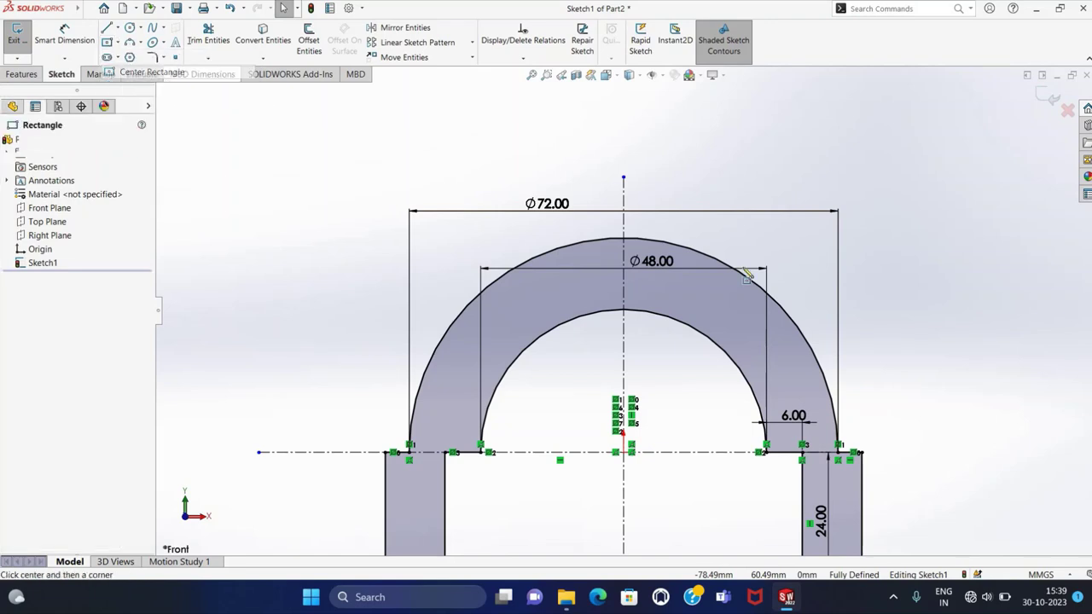
{"action": "left_click", "coordinate": [624, 238]}
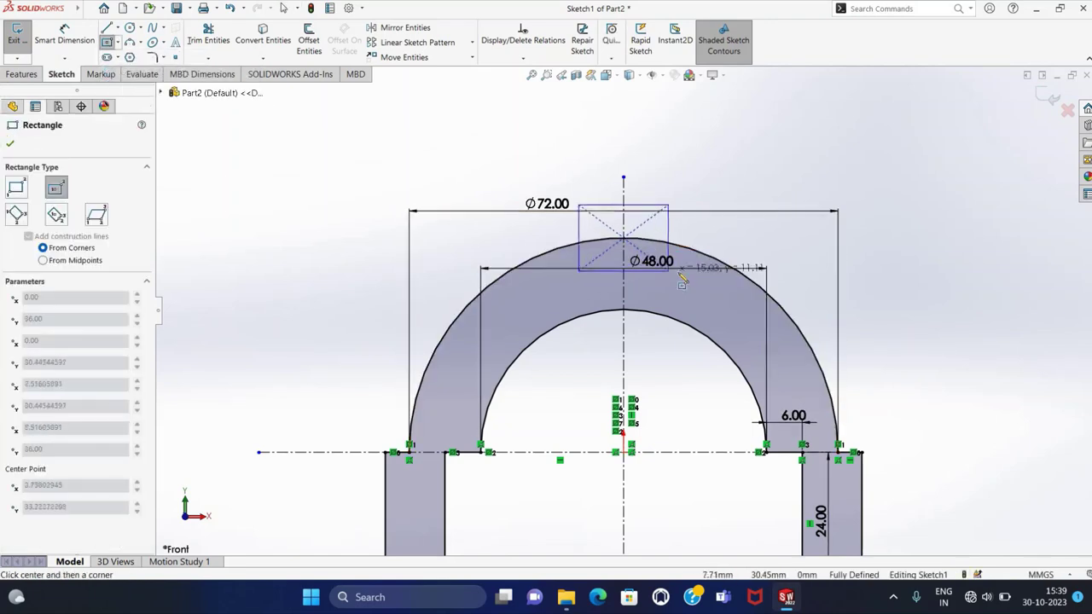
{"action": "left_click", "coordinate": [739, 289]}
{"action": "key", "text": "Escape"}
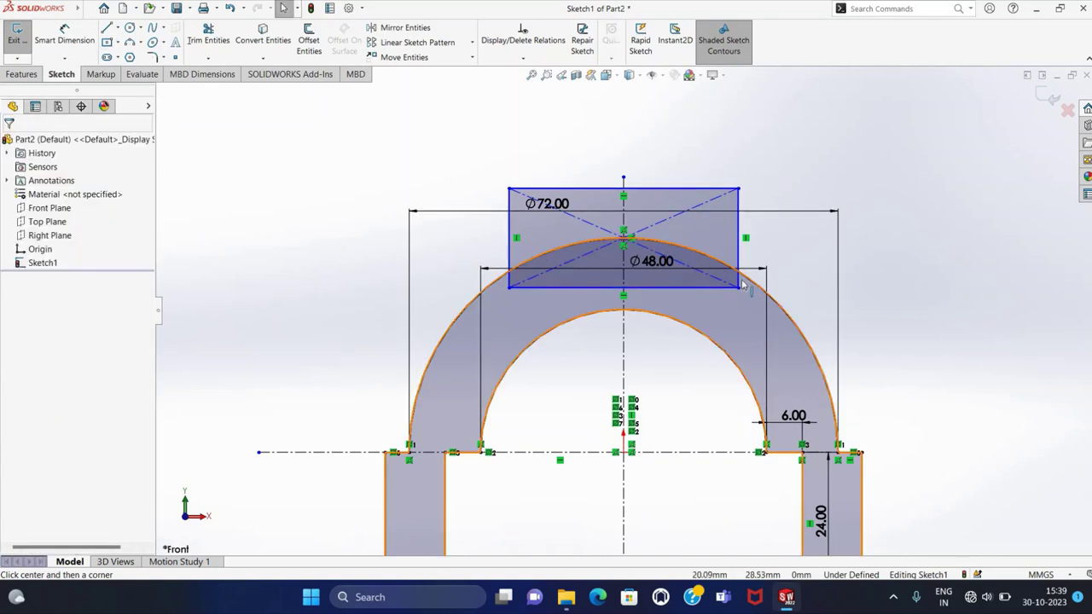
{"action": "left_click", "coordinate": [74, 39]}
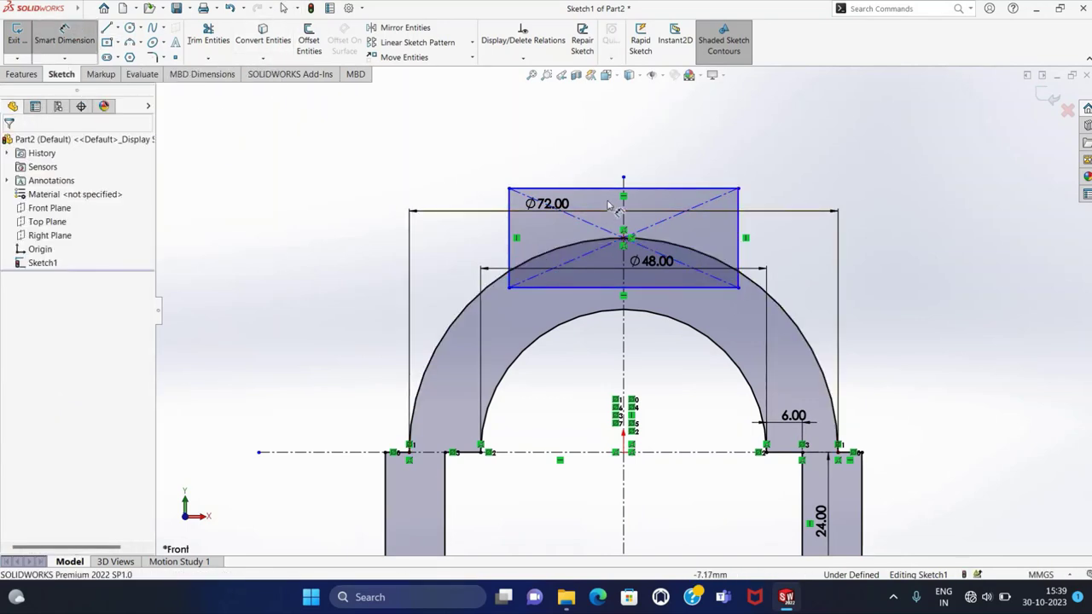
{"action": "left_click", "coordinate": [636, 188]}
{"action": "left_click", "coordinate": [637, 156]}
{"action": "type", "text": "24"}
{"action": "key", "text": "Return"}
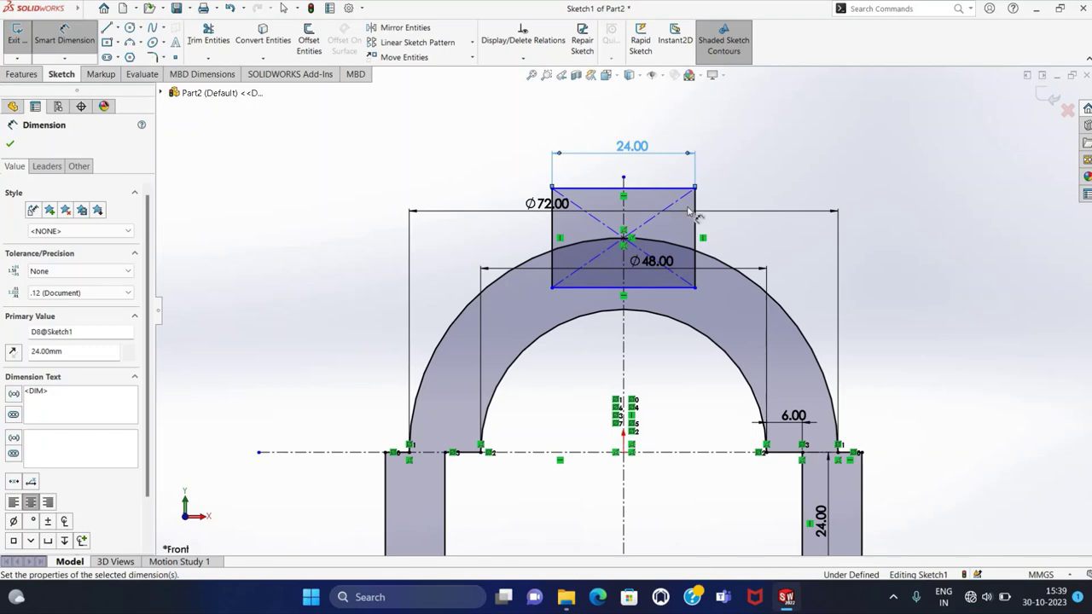
- Dimension the overall height from rectangle top to leg bottom as 80 mm
{"action": "key", "text": "z"}
{"action": "key", "text": "f"}
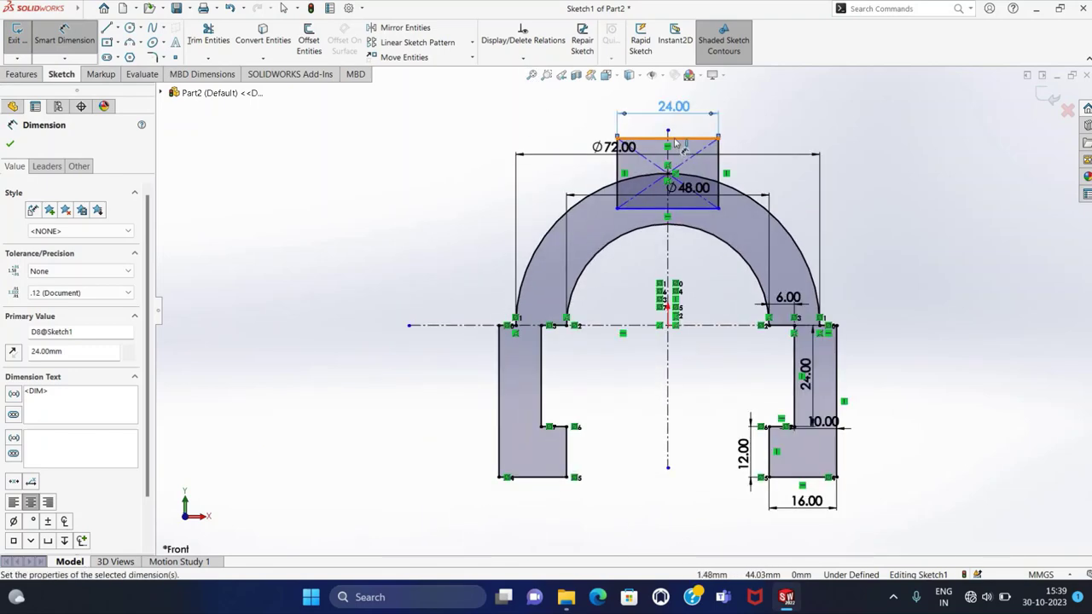
{"action": "left_click", "coordinate": [536, 477]}
{"action": "left_click", "coordinate": [648, 138]}
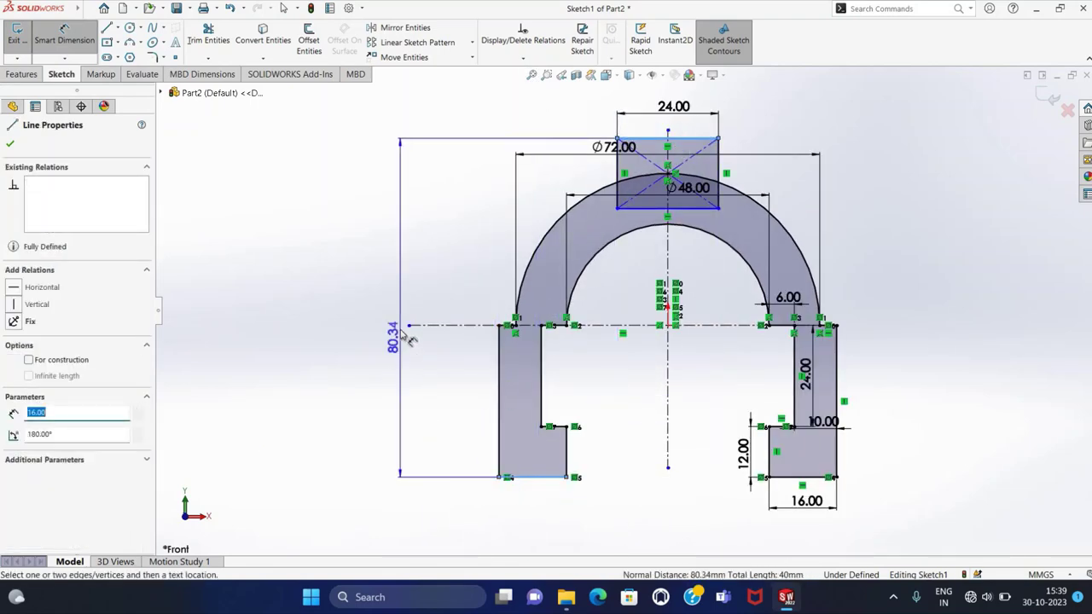
{"action": "left_click", "coordinate": [400, 328]}
{"action": "type", "text": "80.00mm"}
{"action": "key", "text": "Return"}
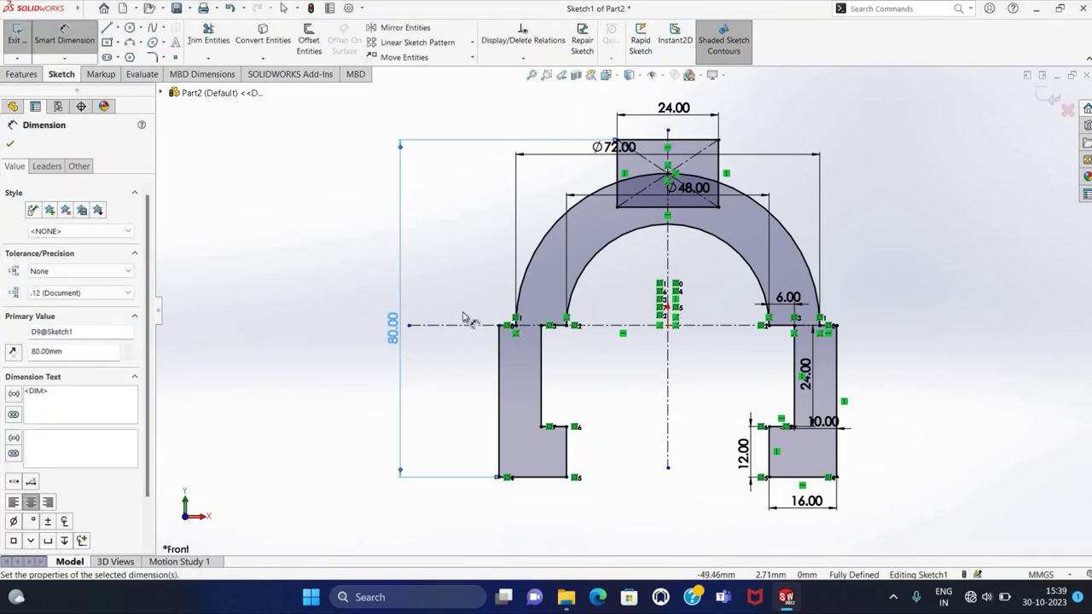
- Trim away the arc segment and rectangle lower edge where the boss overlaps the arch
{"action": "key", "text": "Escape"}
{"action": "left_click", "coordinate": [208, 40]}
{"action": "scroll", "coordinate": [725, 191], "scroll_direction": "down", "scroll_amount": 2}
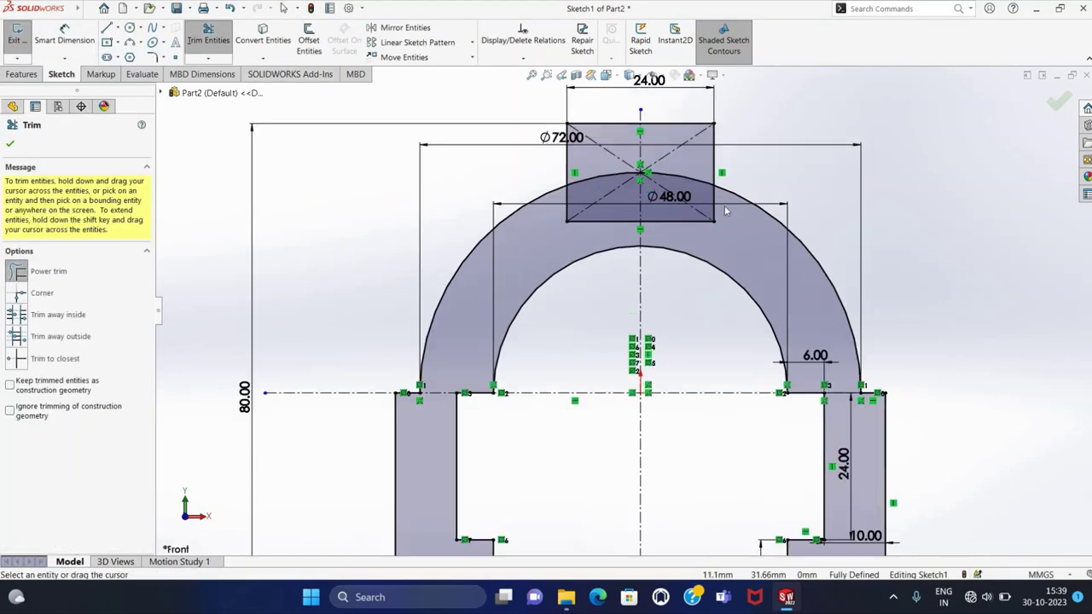
{"action": "left_click", "coordinate": [695, 177]}
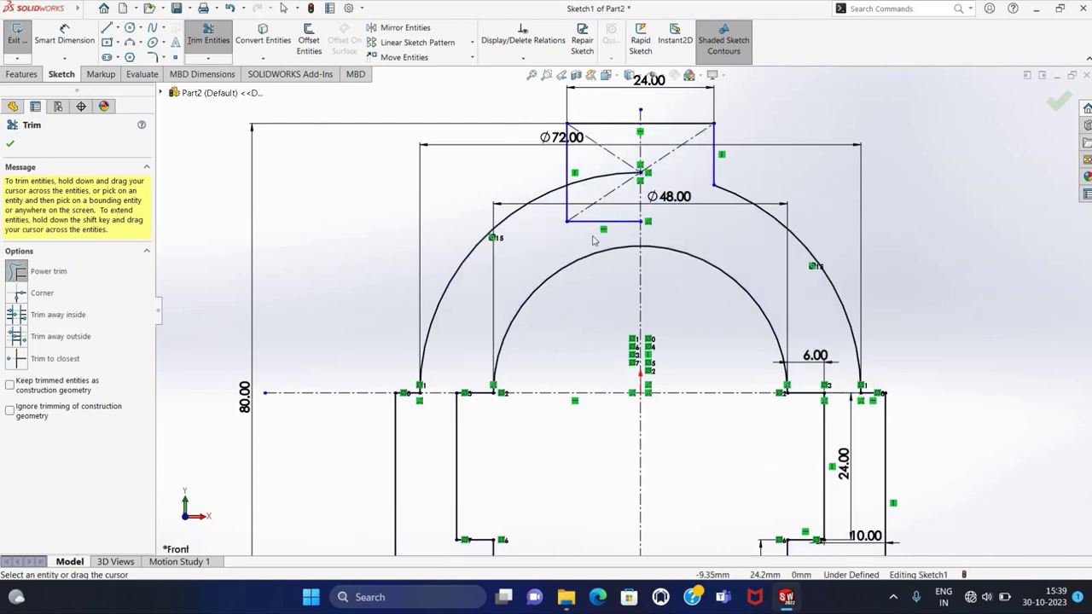
{"action": "left_click_drag", "start_coordinate": [563, 213], "coordinate": [564, 211]}
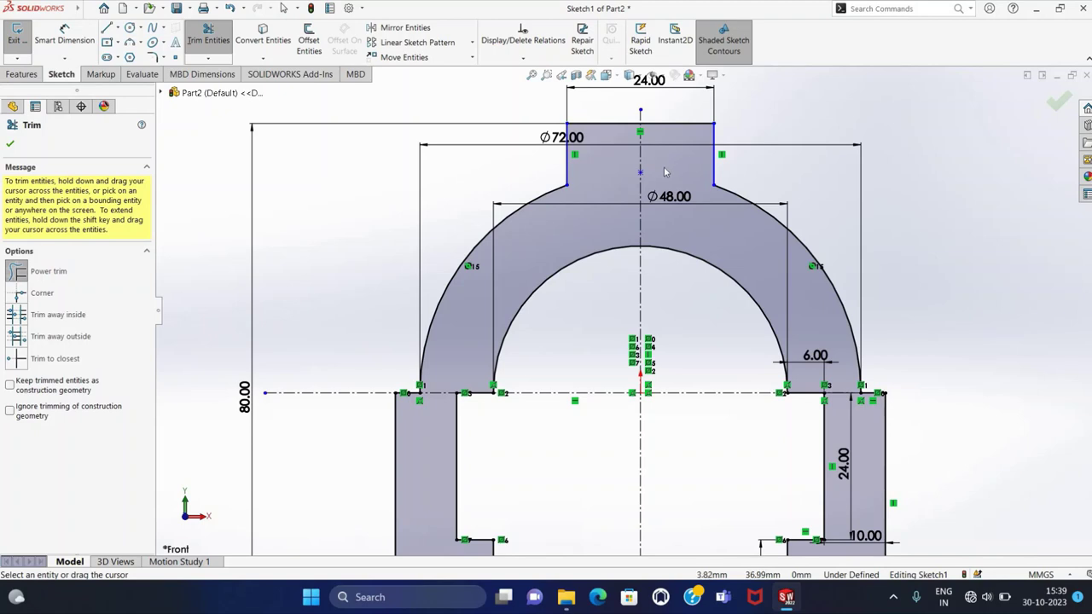
{"action": "key", "text": "Escape"}
{"action": "scroll", "coordinate": [597, 256], "scroll_direction": "up", "scroll_amount": 1}
{"action": "left_click", "coordinate": [530, 75]}
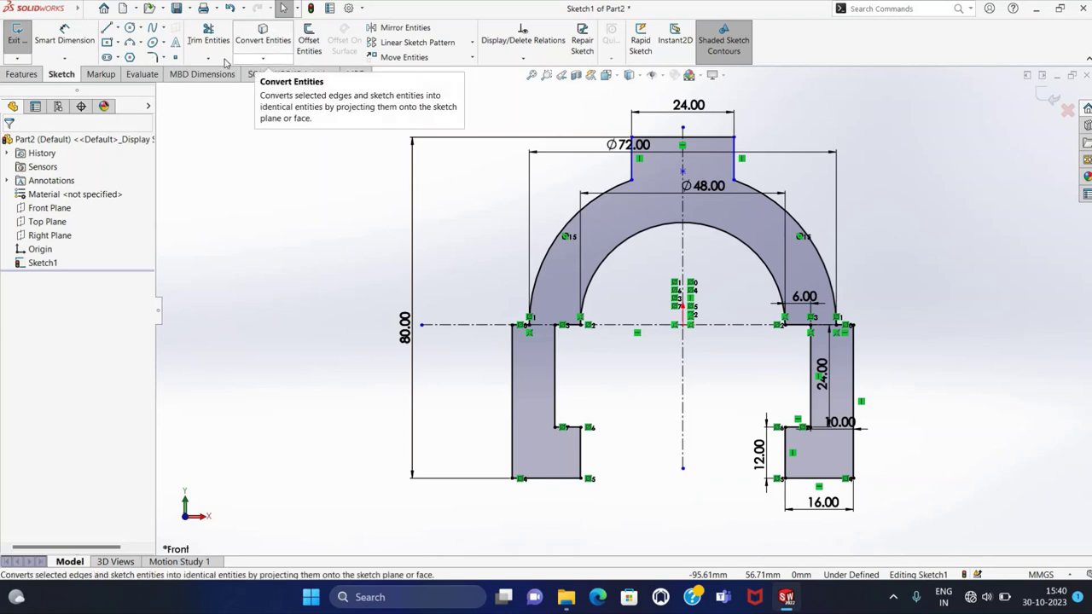
- Pick the two boss-to-arch corners for 4 mm sketch fillets
{"action": "left_click", "coordinate": [163, 57]}
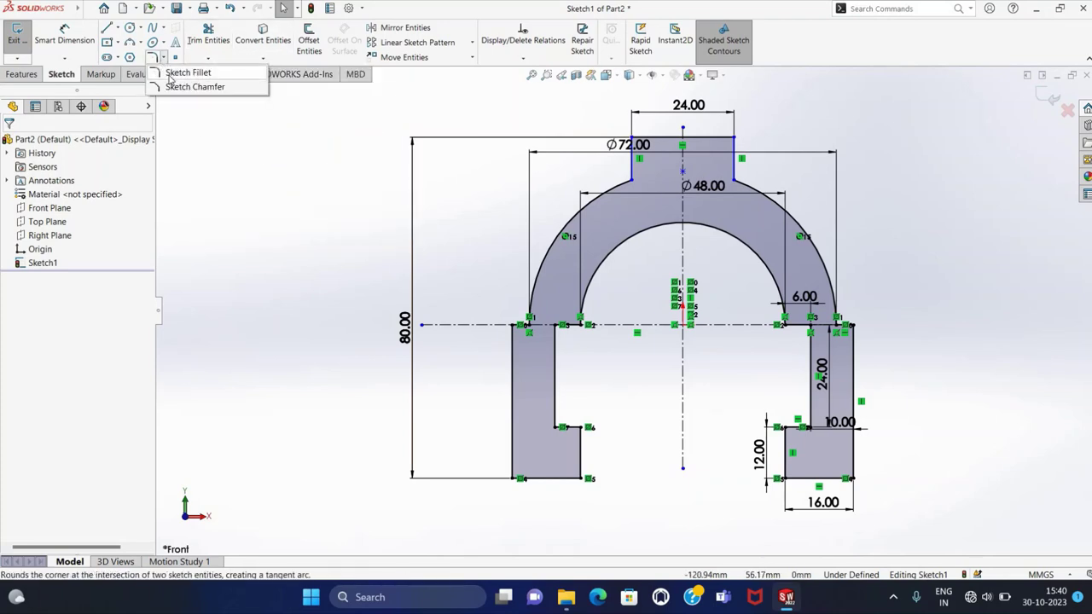
{"action": "left_click", "coordinate": [187, 72]}
{"action": "scroll", "coordinate": [729, 183], "scroll_direction": "down", "scroll_amount": 3}
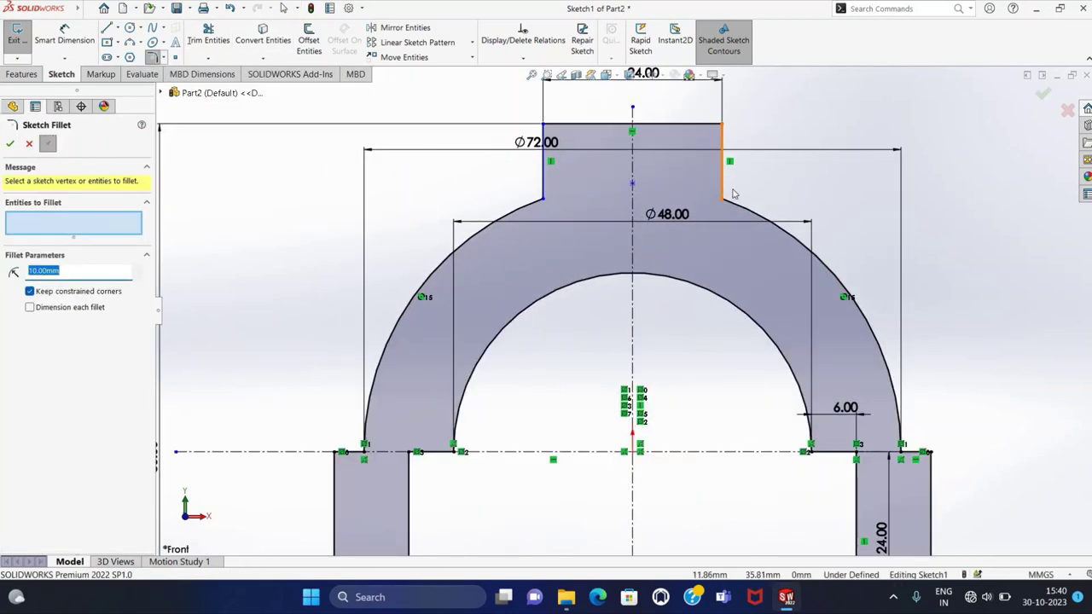
{"action": "left_click", "coordinate": [730, 195]}
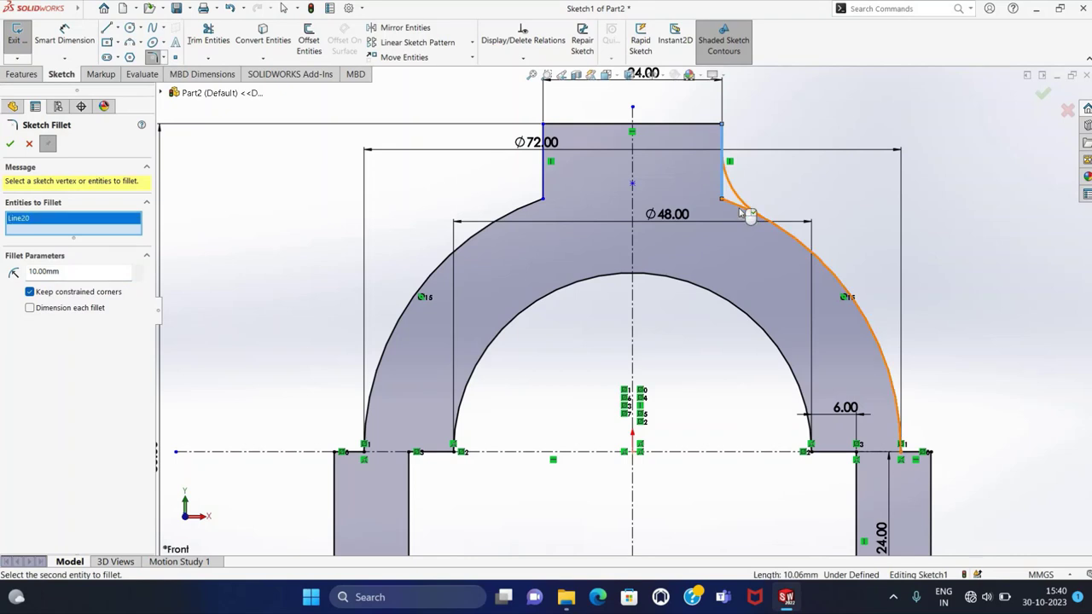
{"action": "left_click", "coordinate": [546, 193]}
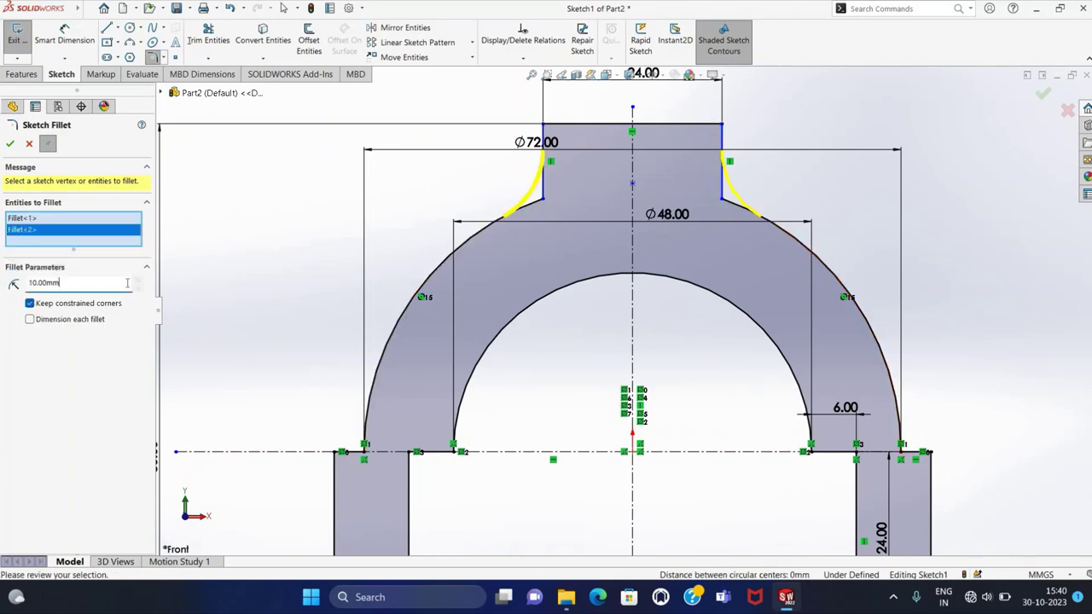
{"action": "type", "text": "4"}
{"action": "scroll", "coordinate": [348, 341], "scroll_direction": "up", "scroll_amount": 1}
{"action": "scroll", "coordinate": [397, 402], "scroll_direction": "down", "scroll_amount": 3}
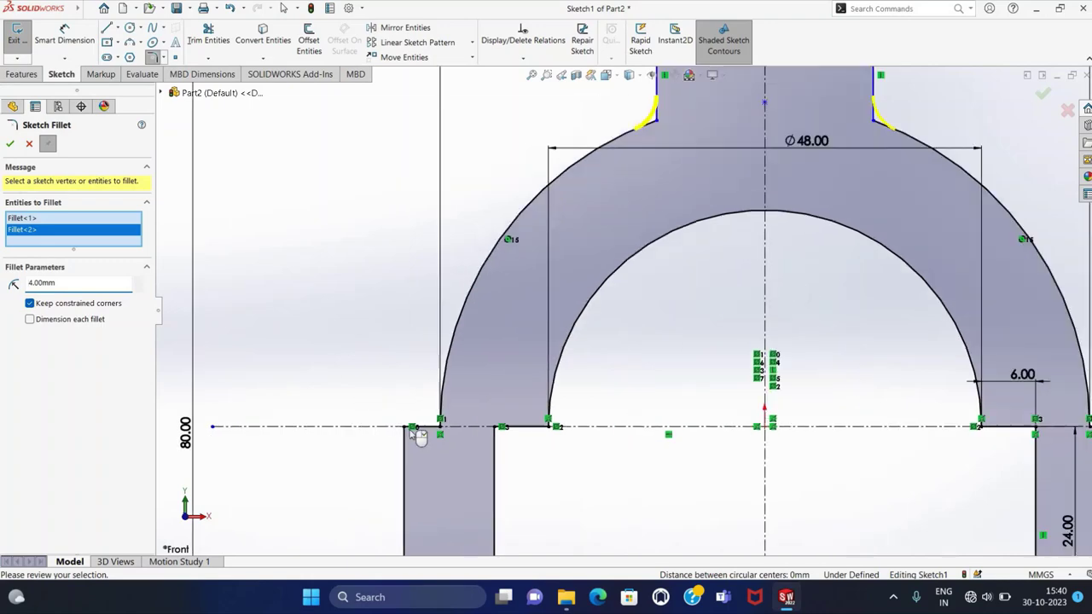
{"action": "scroll", "coordinate": [435, 431], "scroll_direction": "down", "scroll_amount": 1}
- Add 4 mm fillets at both arch-to-leg corners, apply all four, and exit the sketch
{"action": "left_click", "coordinate": [462, 420]}
{"action": "key", "text": "f"}
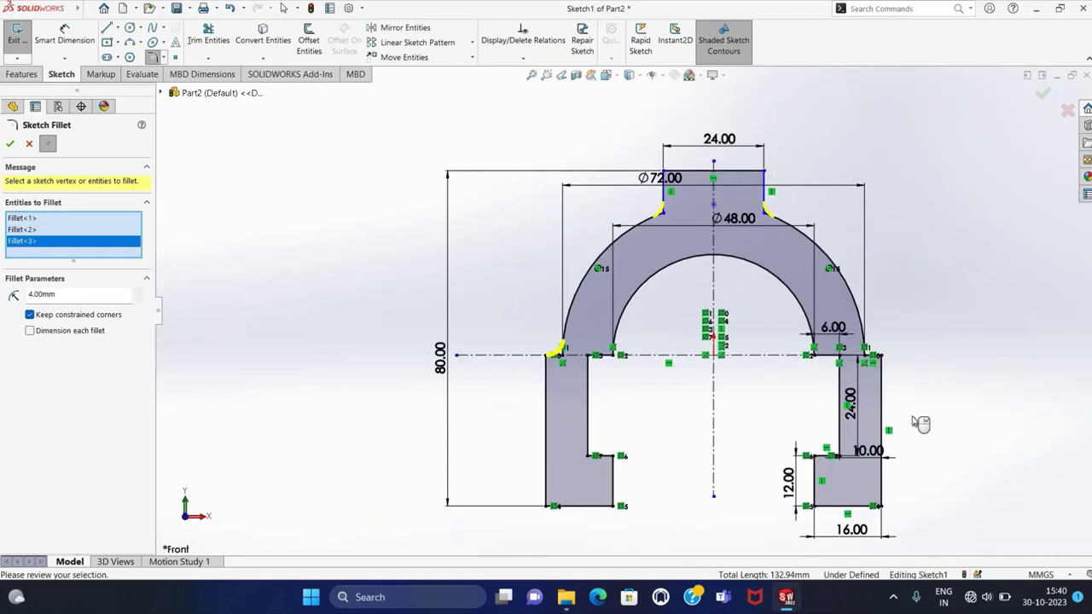
{"action": "scroll", "coordinate": [918, 362], "scroll_direction": "down", "scroll_amount": 1}
{"action": "left_click", "coordinate": [824, 346]}
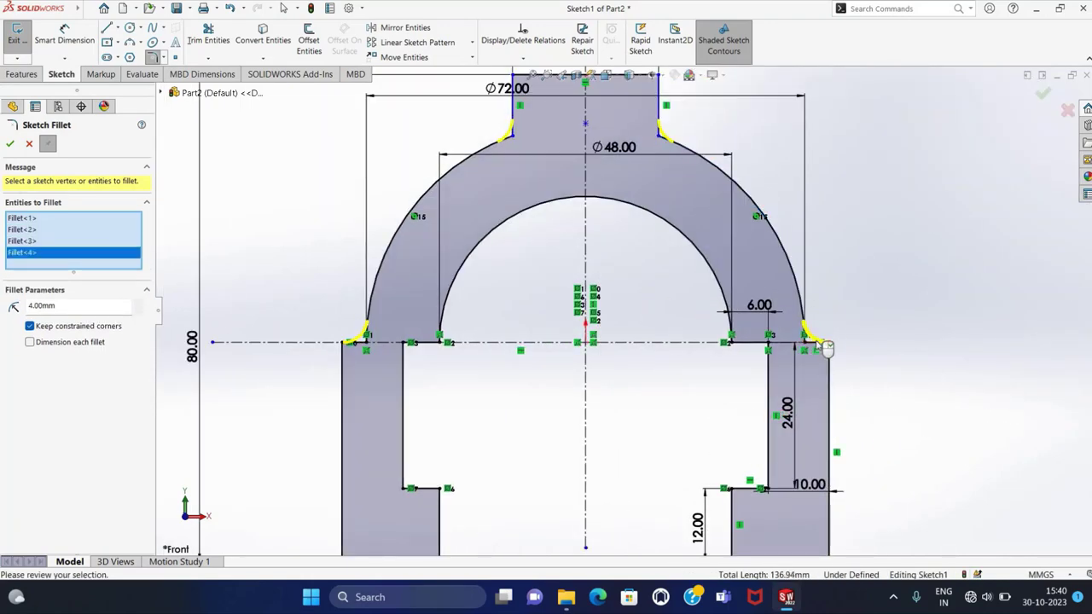
{"action": "key", "text": "Return"}
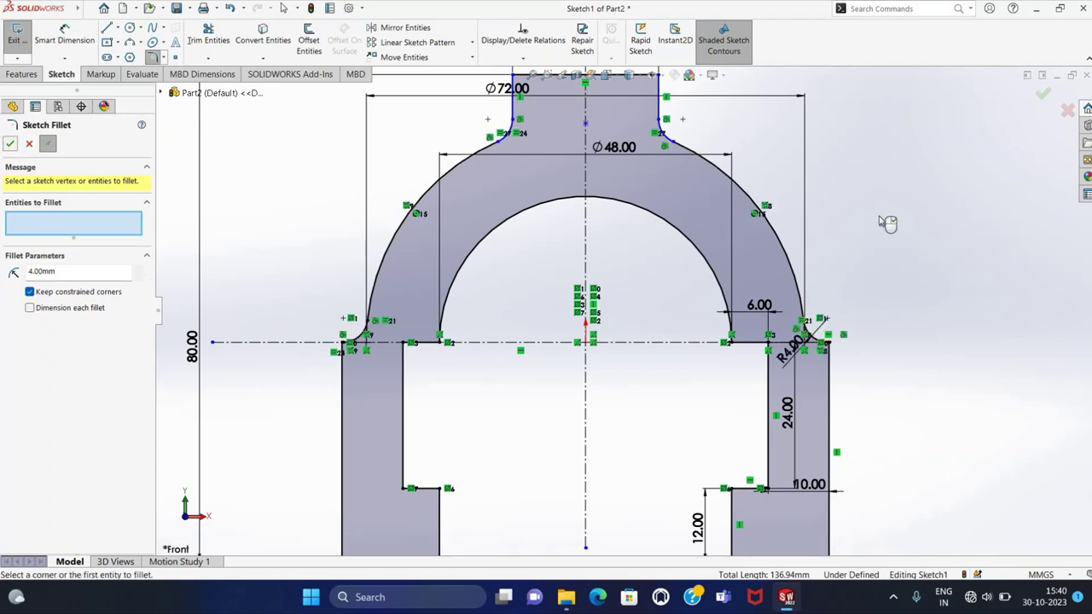
{"action": "key", "text": "f"}
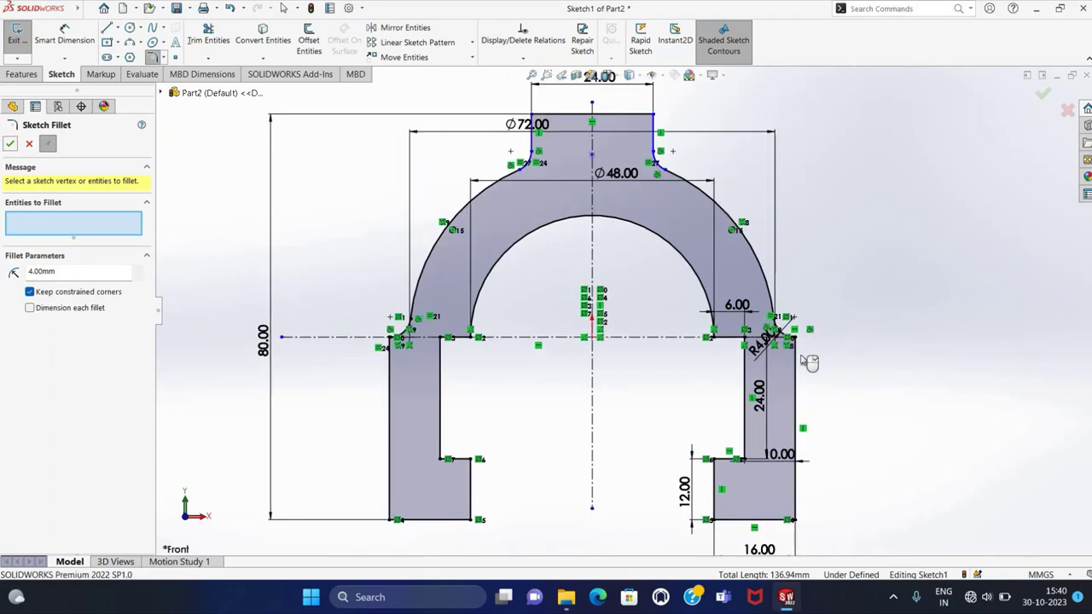
{"action": "left_click", "coordinate": [23, 40]}
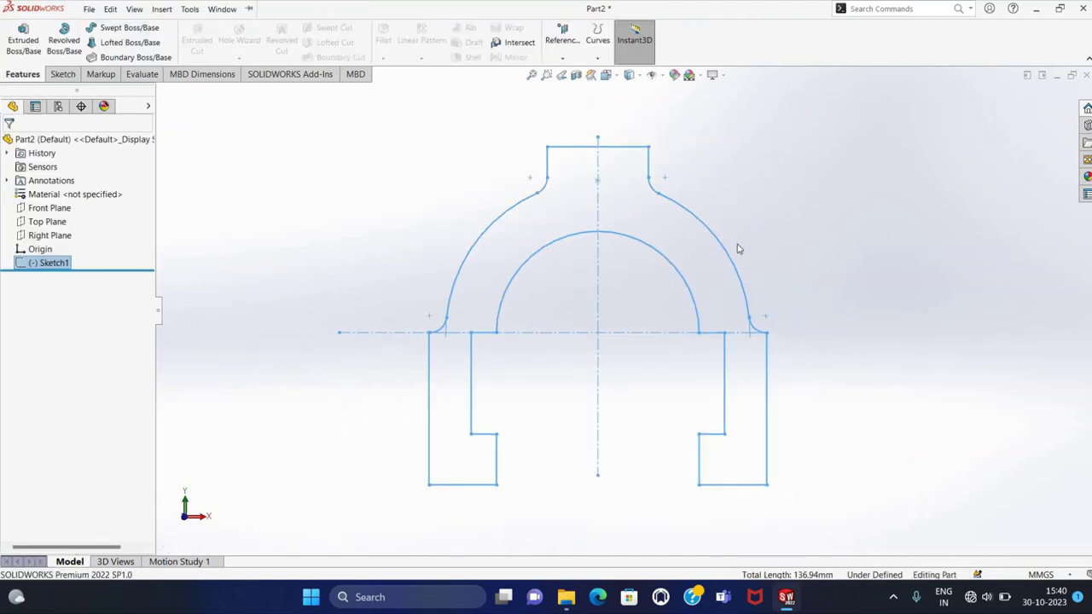
- Boss-extrude the clamp profile Mid Plane to 20 mm total thickness
{"action": "left_click", "coordinate": [27, 51]}
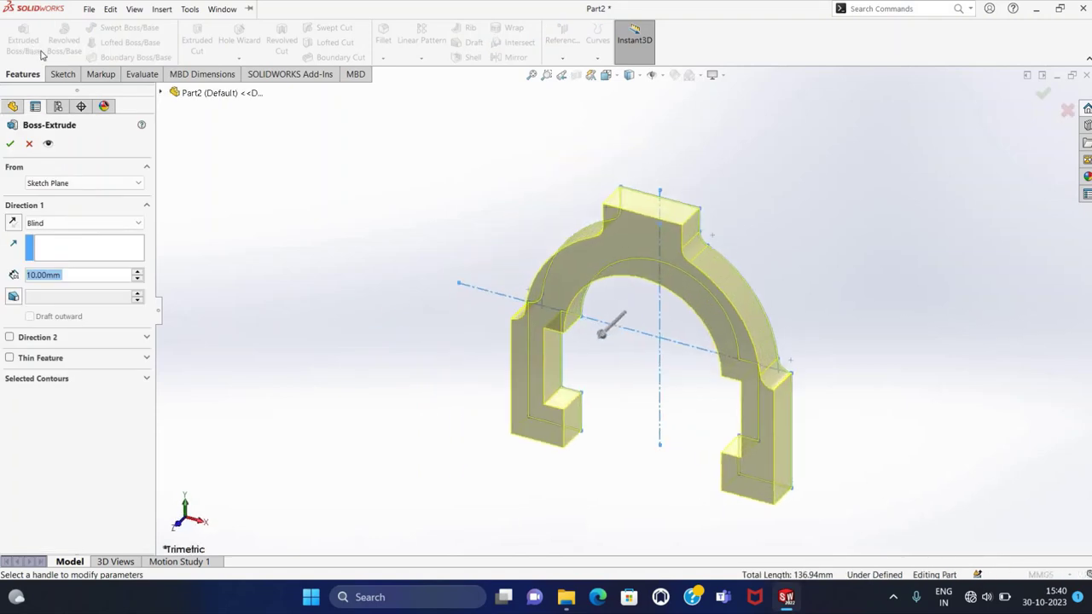
{"action": "left_click", "coordinate": [110, 222]}
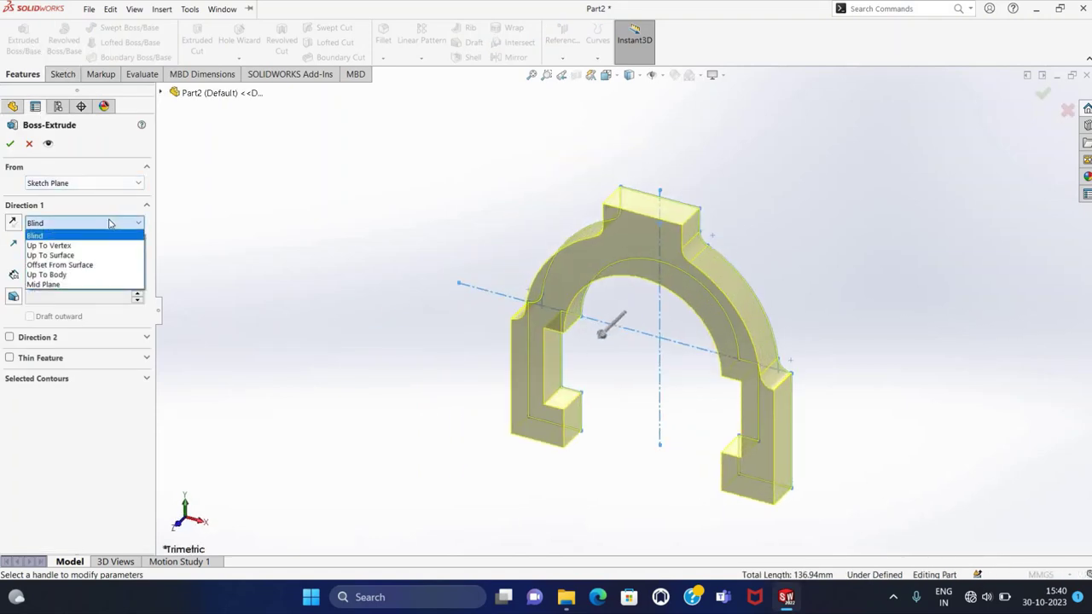
{"action": "left_click", "coordinate": [77, 285]}
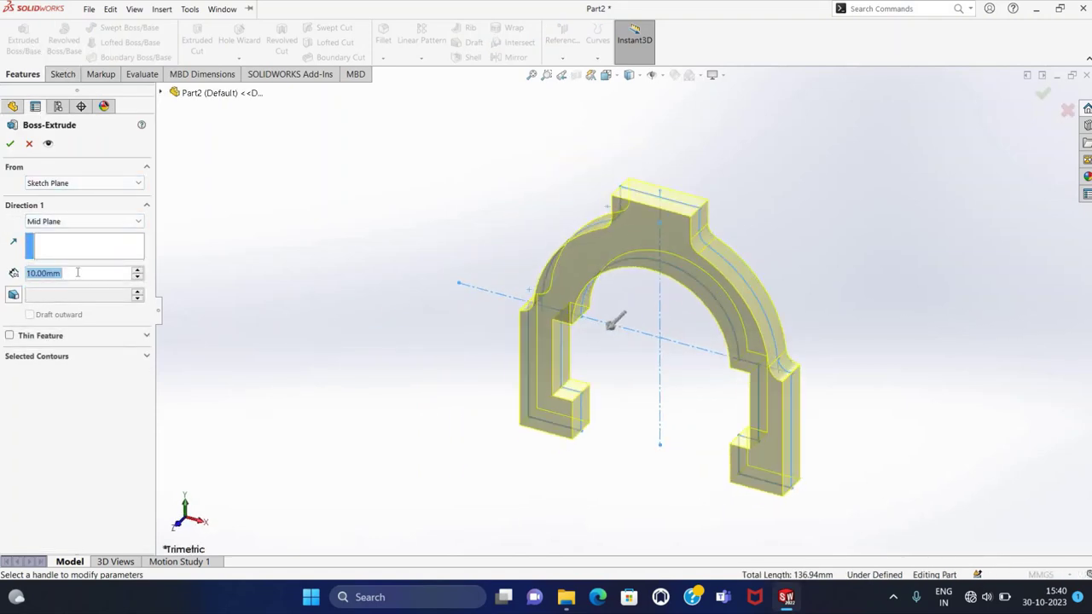
{"action": "scroll", "coordinate": [78, 273], "scroll_direction": "up", "scroll_amount": 1}
{"action": "left_click", "coordinate": [10, 144]}
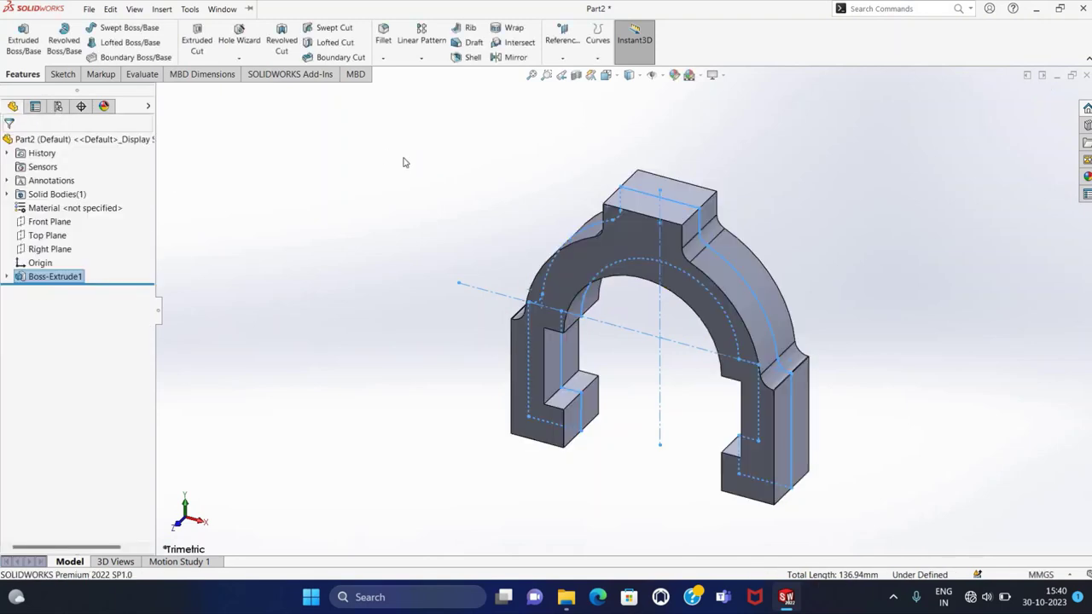
{"action": "mouse_move", "coordinate": [395, 159]}
{"action": "middle_mouse_down"}
{"action": "mouse_move", "coordinate": [396, 100]}
{"action": "mouse_move", "coordinate": [353, 195]}
{"action": "mouse_move", "coordinate": [378, 170]}
{"action": "middle_mouse_up"}
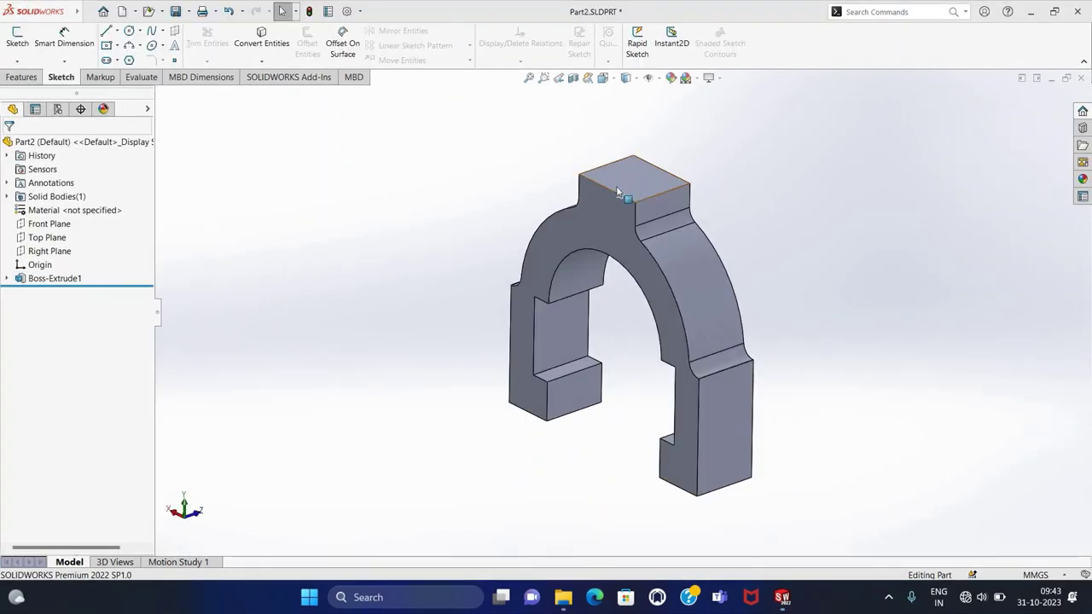
- Sketch a 5 mm radius circle at the origin on the boss's top face and exit the sketch
{"action": "left_click", "coordinate": [618, 192]}
{"action": "left_click", "coordinate": [17, 38]}
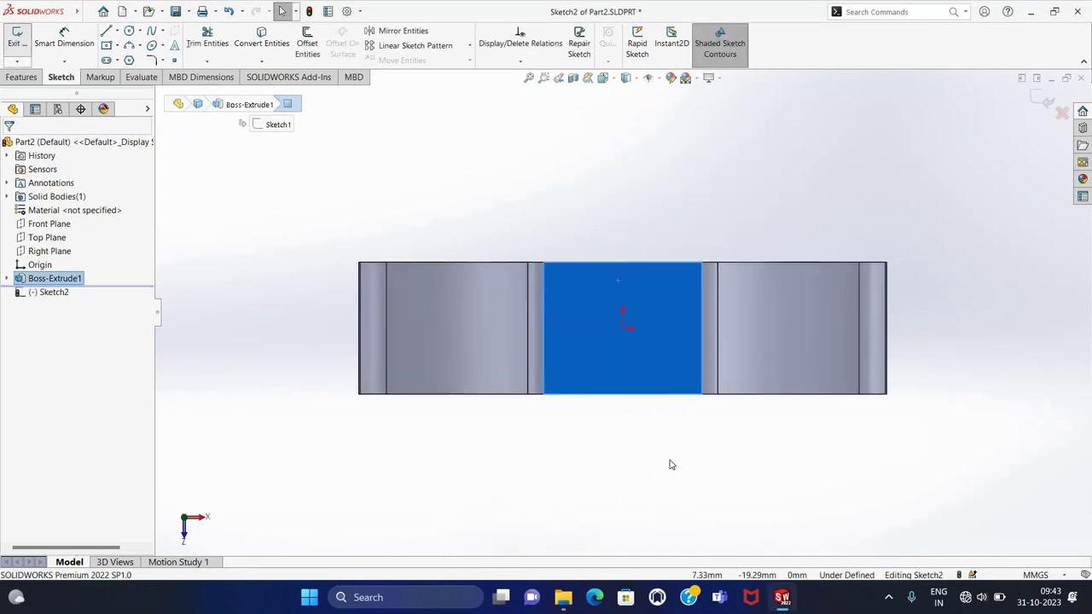
{"action": "left_click", "coordinate": [669, 465]}
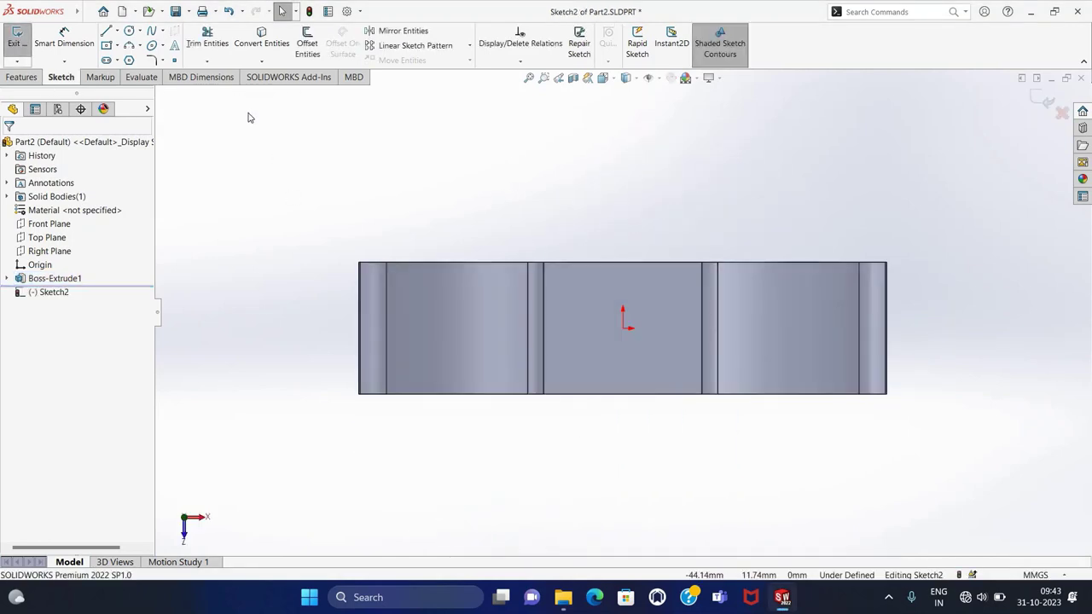
{"action": "left_click", "coordinate": [625, 331]}
{"action": "left_click", "coordinate": [646, 357]}
{"action": "type", "text": "6"}
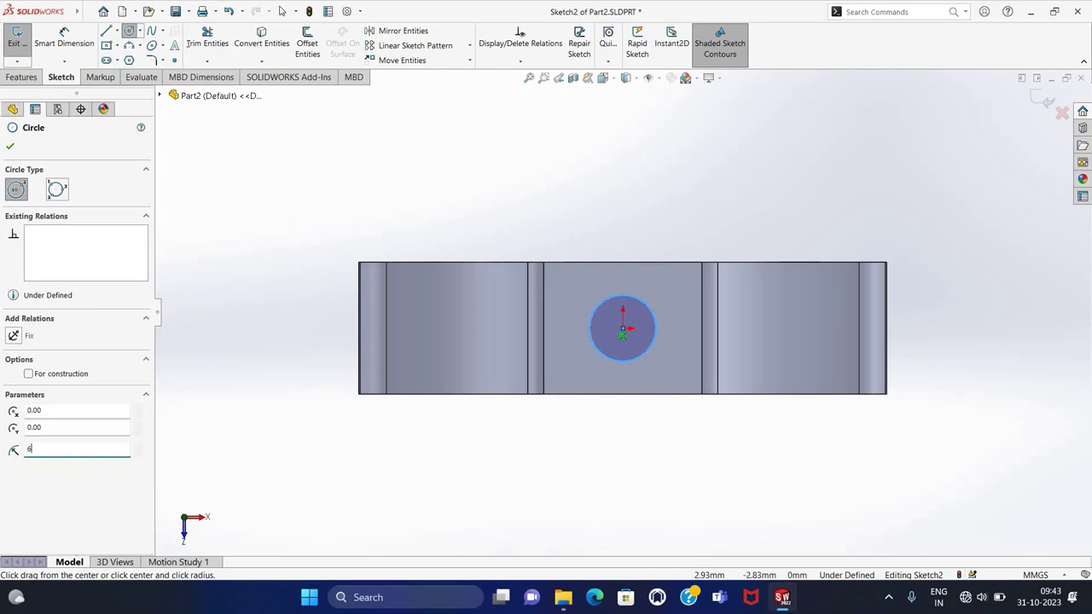
{"action": "key", "text": "Return"}
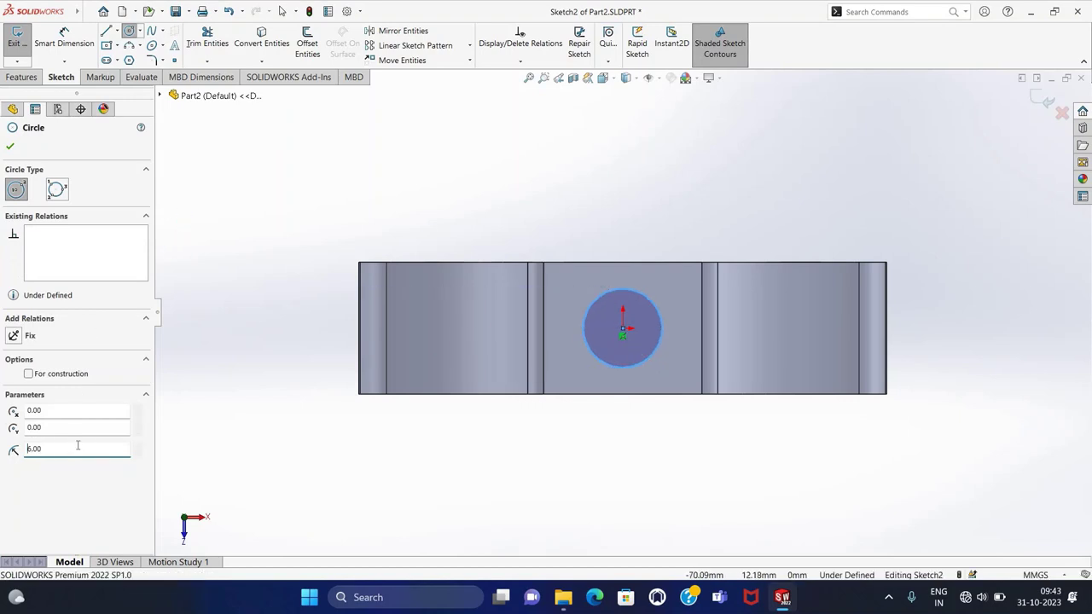
{"action": "type", "text": "5"}
{"action": "key", "text": "Return"}
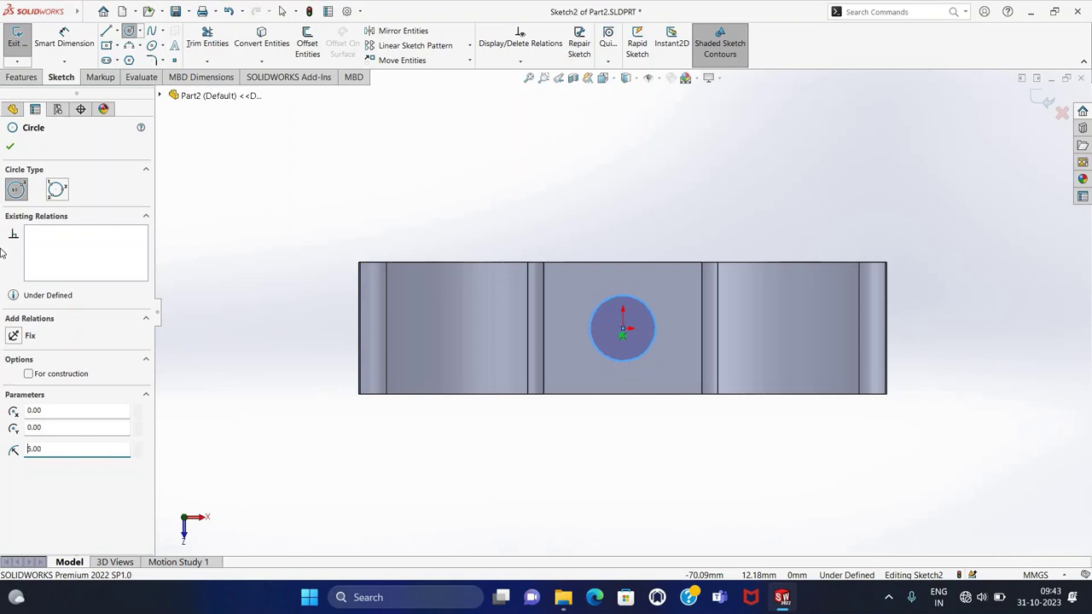
{"action": "left_click", "coordinate": [8, 149]}
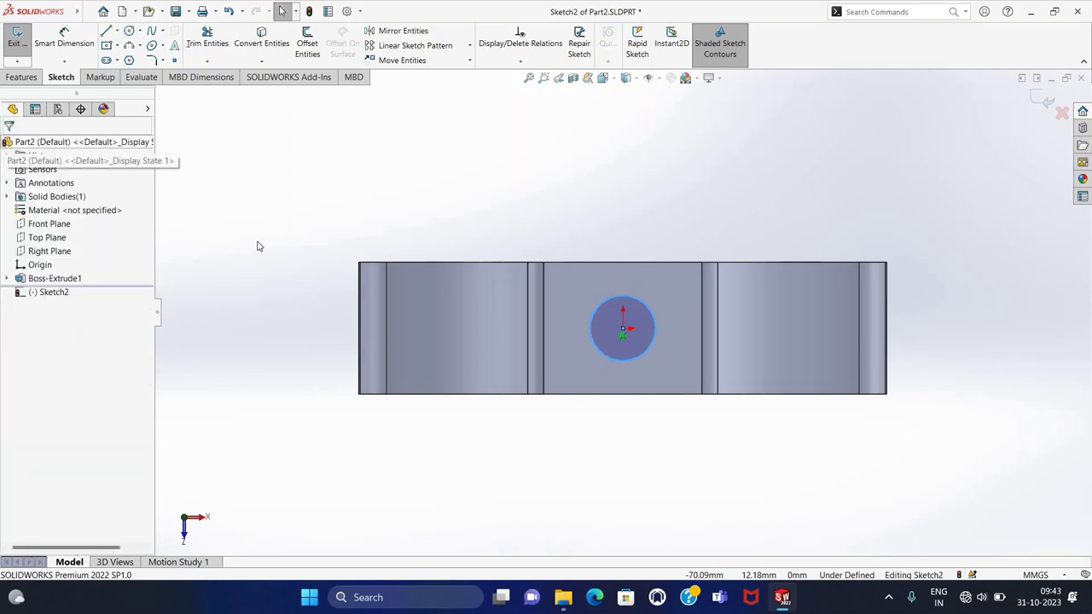
{"action": "left_click", "coordinate": [18, 38]}
- Extrude-cut the circle Up To Surface, stopping at the arch's inner curved face
{"action": "left_click", "coordinate": [22, 77]}
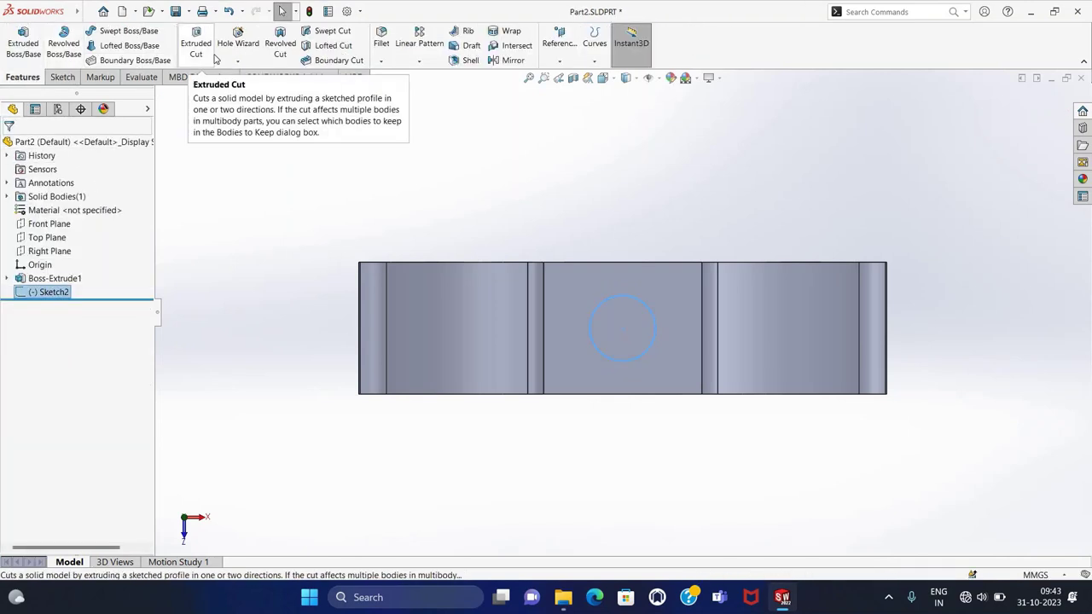
{"action": "left_click", "coordinate": [196, 59]}
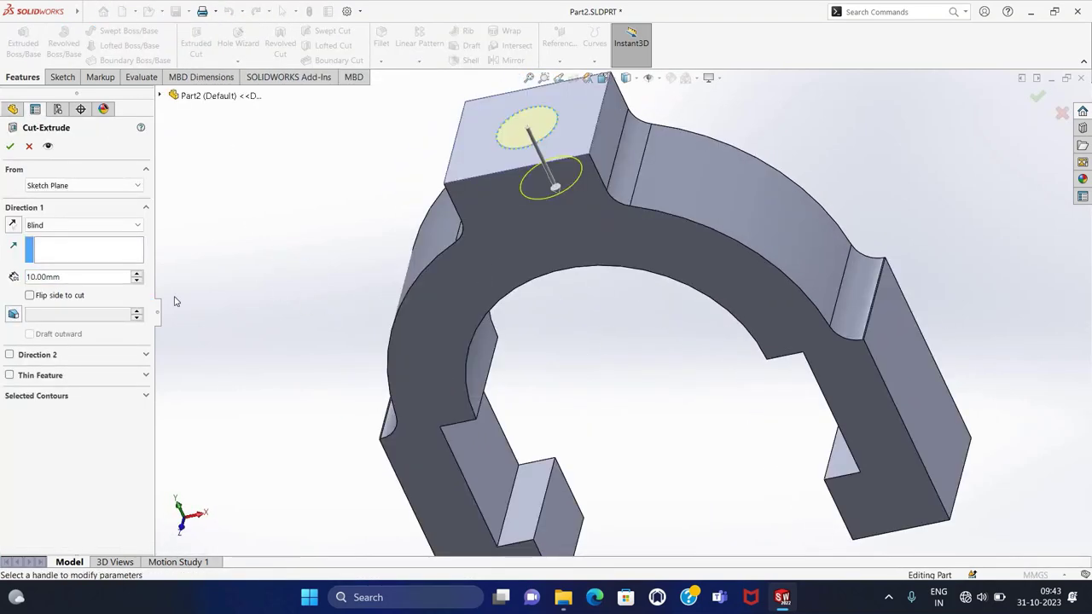
{"action": "left_click", "coordinate": [109, 227]}
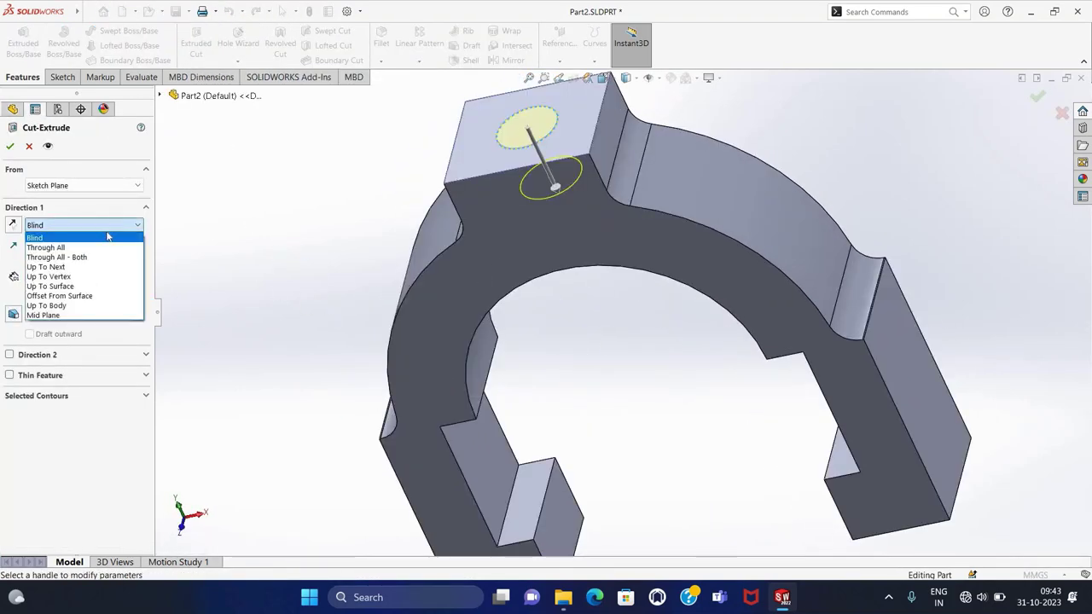
{"action": "left_click", "coordinate": [49, 286]}
{"action": "middle_click_drag", "start_coordinate": [251, 210], "coordinate": [509, 210]}
{"action": "left_click", "coordinate": [510, 210]}
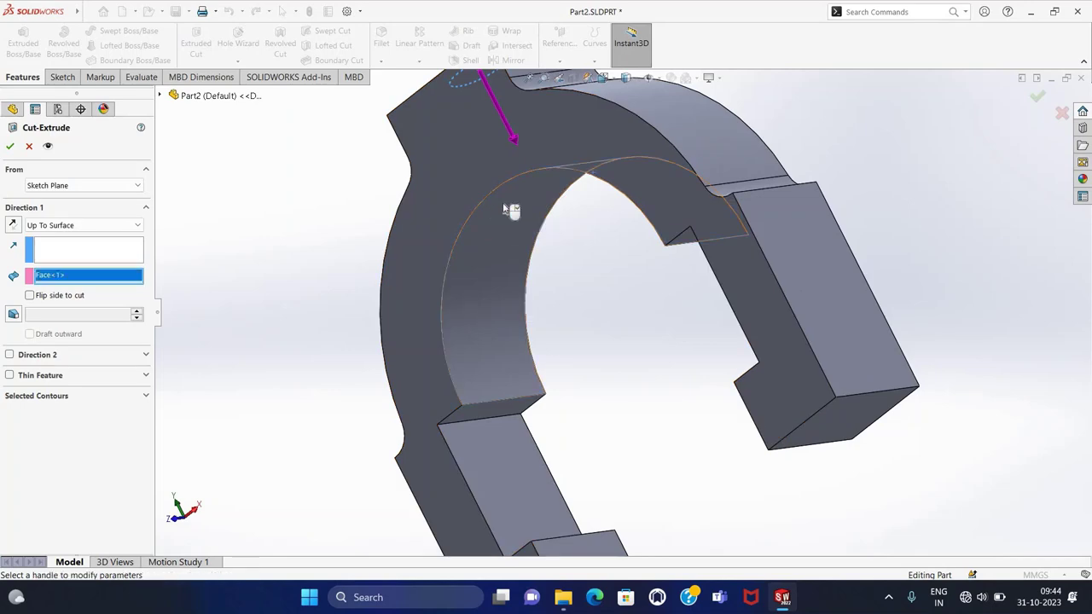
{"action": "left_click", "coordinate": [11, 147]}
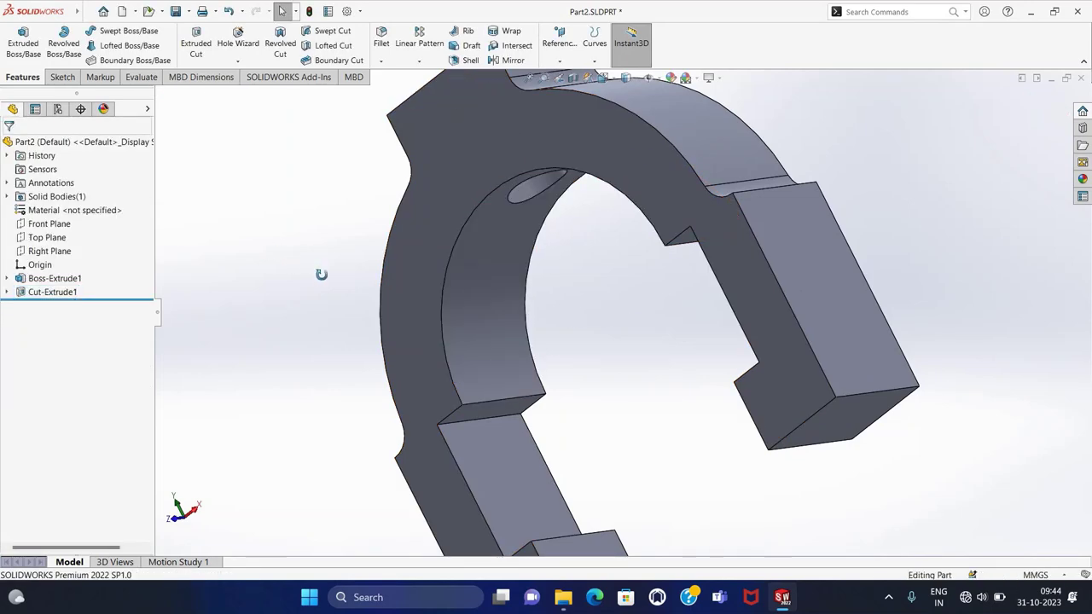
{"action": "mouse_move", "coordinate": [319, 273]}
{"action": "middle_mouse_down"}
{"action": "mouse_move", "coordinate": [390, 360]}
{"action": "mouse_move", "coordinate": [409, 309]}
{"action": "middle_mouse_up"}
{"action": "key", "text": "z"}
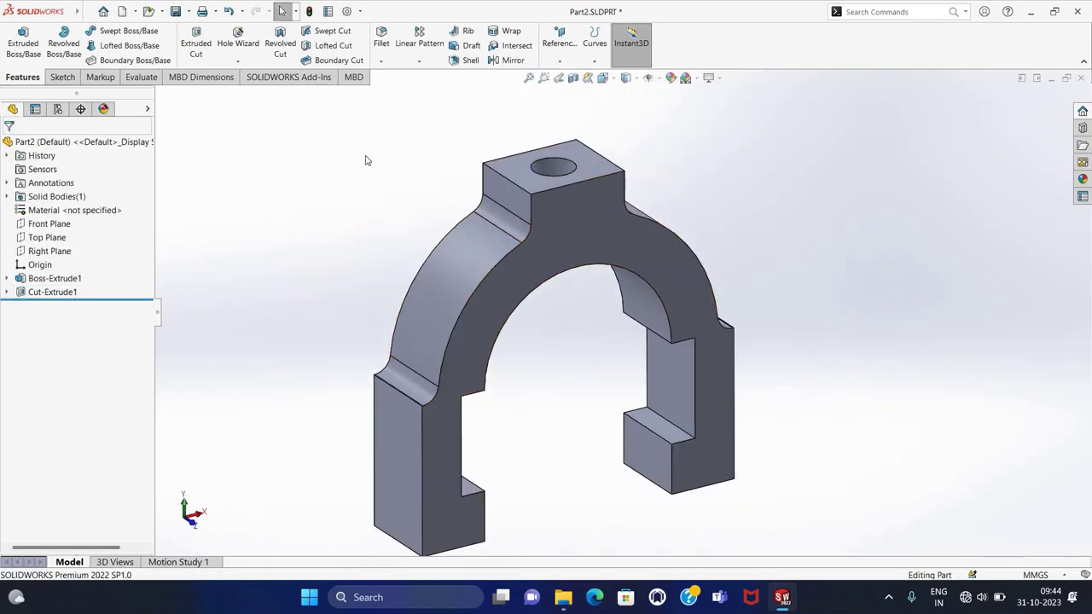
{"action": "scroll", "coordinate": [366, 160], "scroll_direction": "down", "scroll_amount": 1}
- Chamfer the boss hole's top and bottom edges with a 0.5 mm distance at 45°
{"action": "left_click", "coordinate": [381, 61]}
{"action": "left_click", "coordinate": [402, 90]}
{"action": "scroll", "coordinate": [610, 171], "scroll_direction": "down", "scroll_amount": 2}
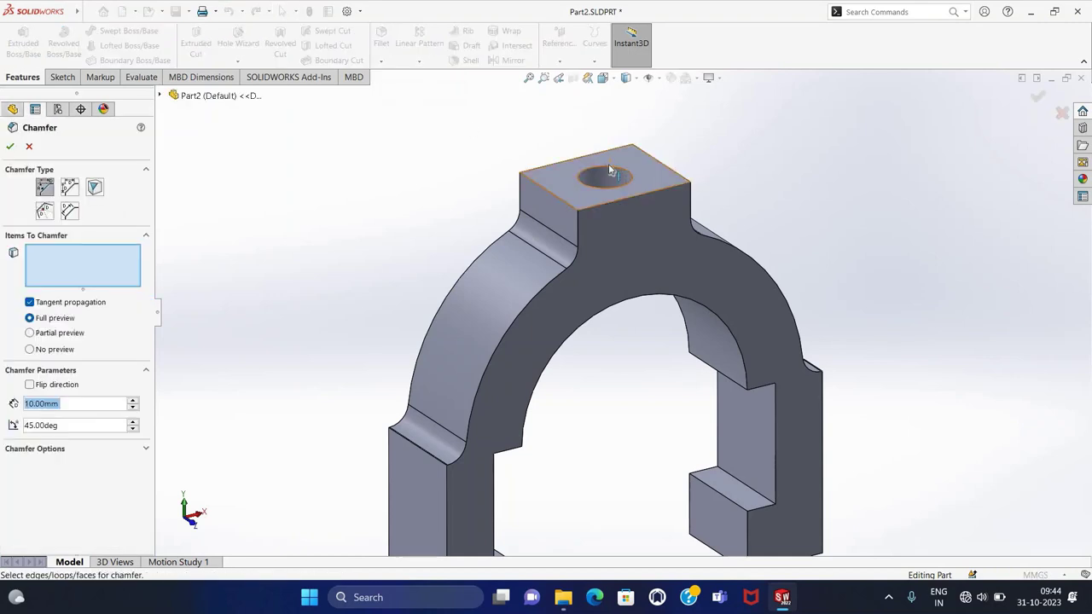
{"action": "left_click", "coordinate": [610, 171]}
{"action": "middle_click_drag", "start_coordinate": [610, 171], "coordinate": [612, 275]}
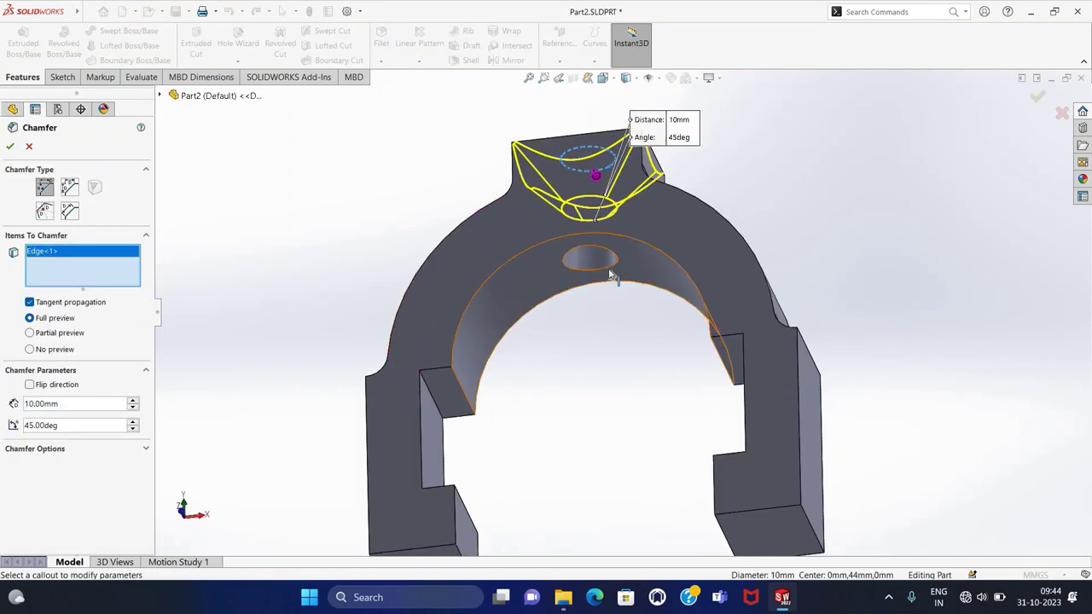
{"action": "left_click", "coordinate": [612, 275]}
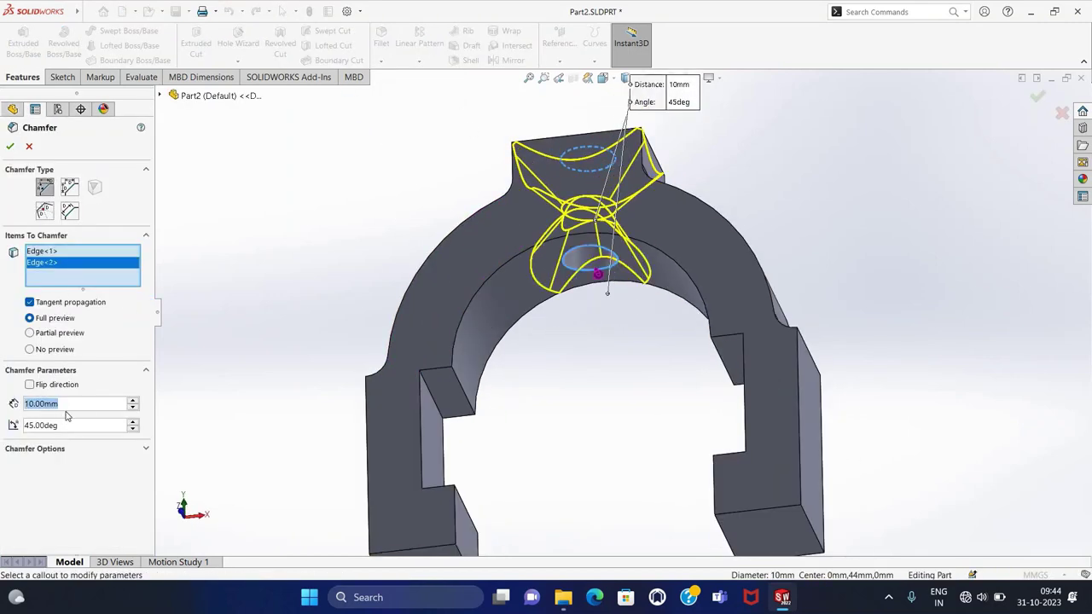
{"action": "type", "text": "0.5"}
{"action": "key", "text": "Return"}
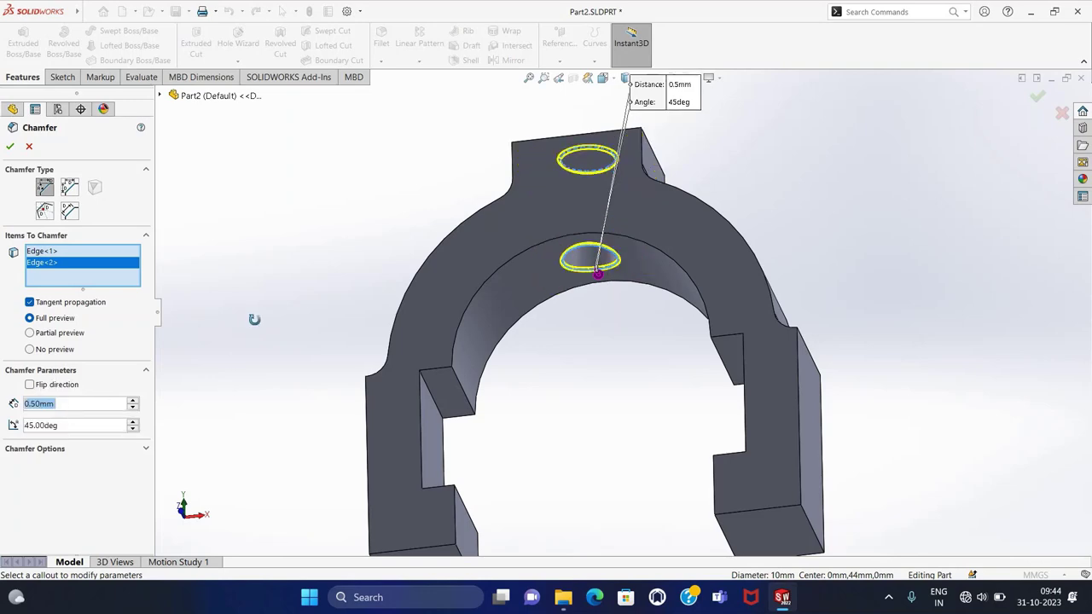
{"action": "middle_click_drag", "start_coordinate": [254, 319], "coordinate": [309, 407]}
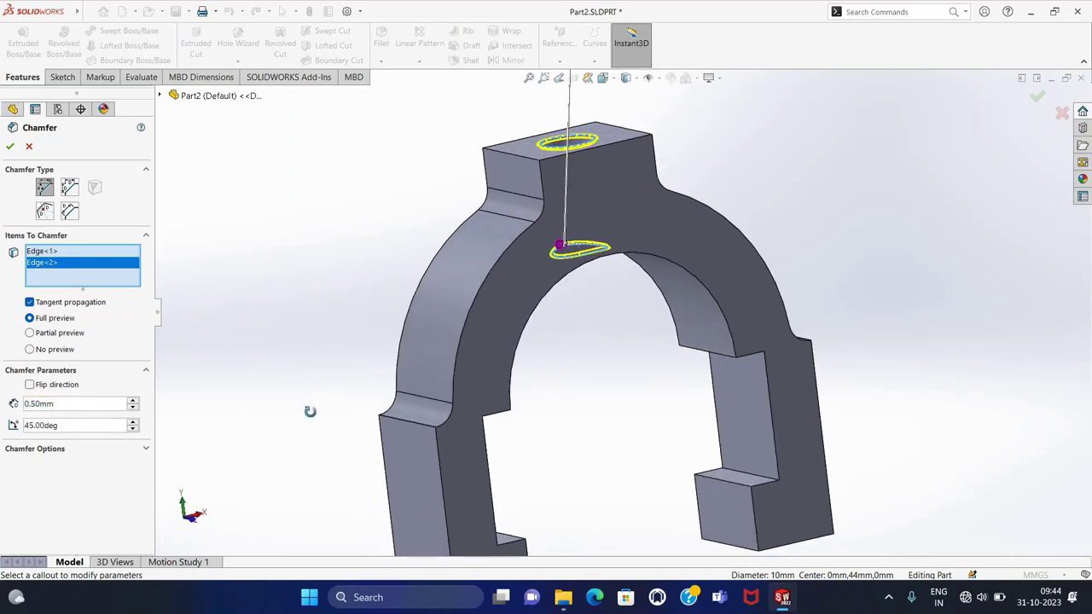
{"action": "left_click", "coordinate": [10, 147]}
{"action": "mouse_move", "coordinate": [292, 171]}
{"action": "middle_mouse_down"}
{"action": "mouse_move", "coordinate": [332, 246]}
{"action": "mouse_move", "coordinate": [517, 245]}
{"action": "mouse_move", "coordinate": [429, 263]}
{"action": "middle_mouse_up"}
{"action": "scroll", "coordinate": [689, 212], "scroll_direction": "down", "scroll_amount": 2}
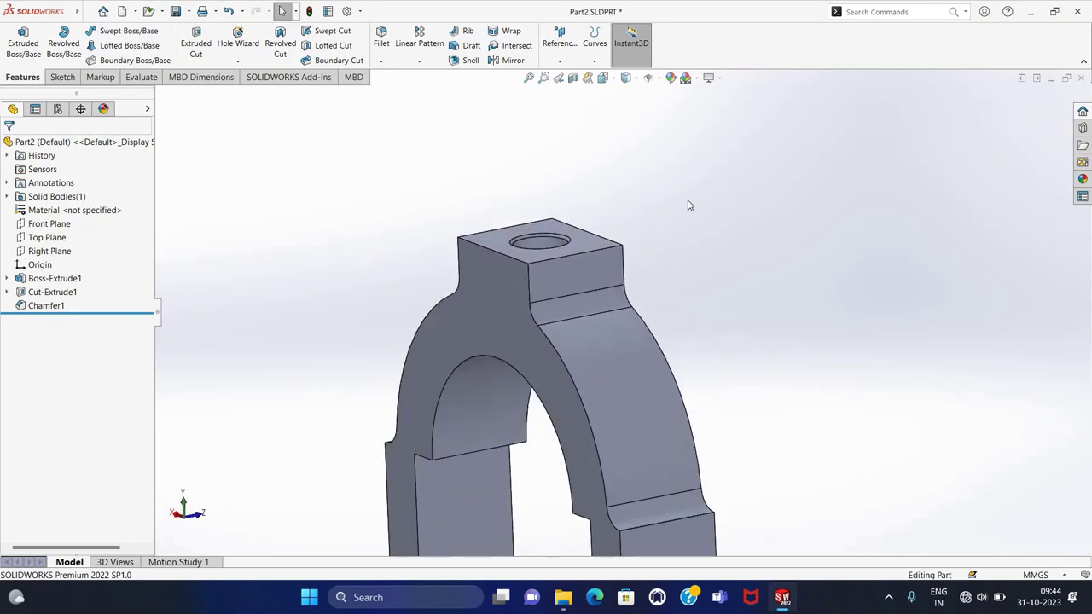
- Start a thread on the boss hole's top edge with a Blind depth of 20 mm
{"action": "left_click", "coordinate": [529, 77]}
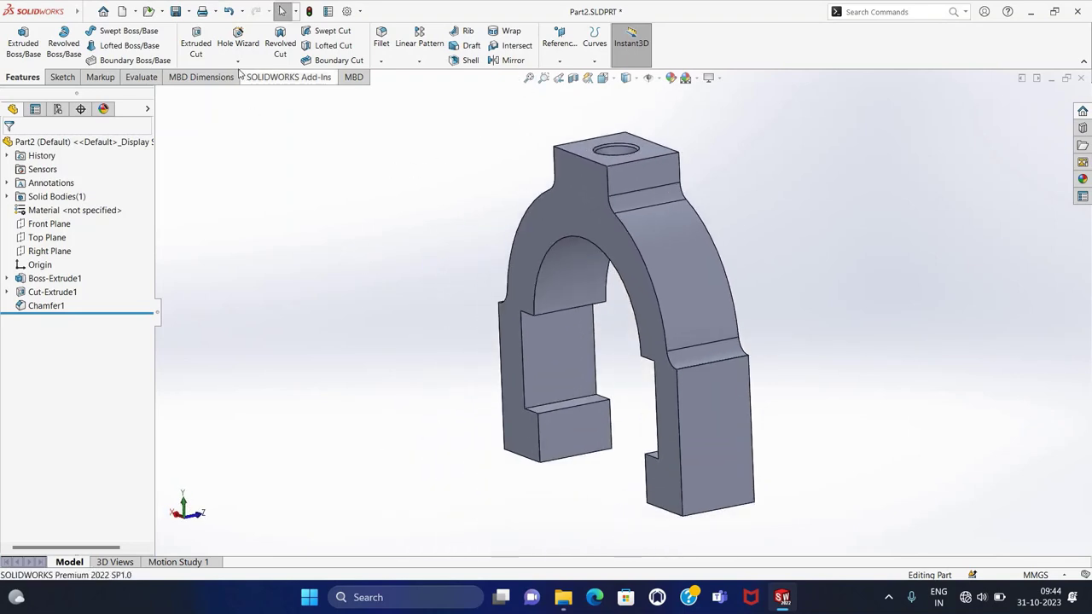
{"action": "left_click", "coordinate": [238, 62]}
{"action": "left_click", "coordinate": [249, 104]}
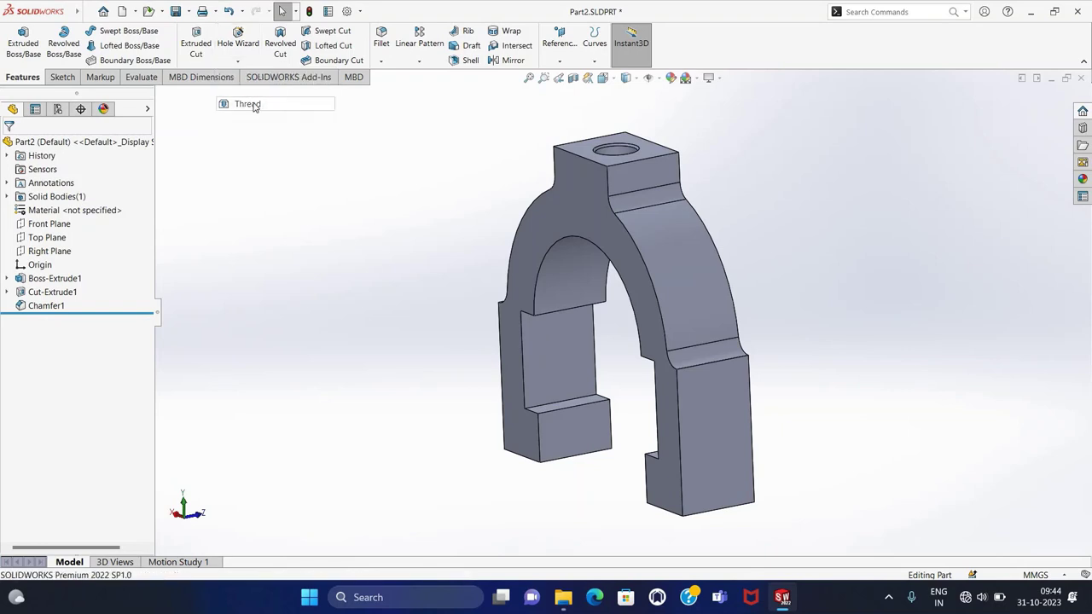
{"action": "left_click", "coordinate": [622, 318]}
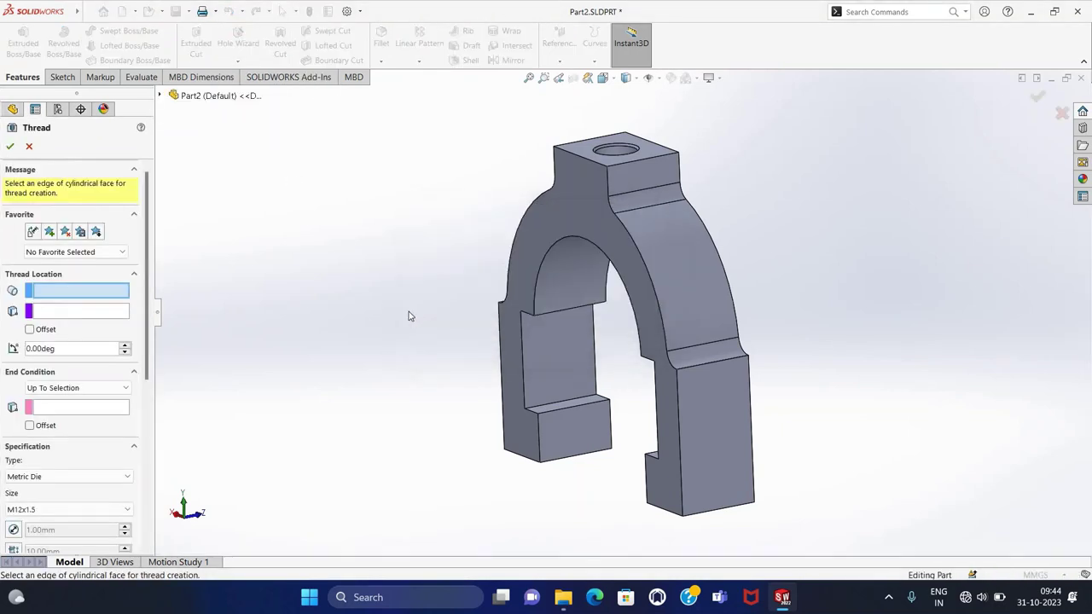
{"action": "middle_click_drag", "start_coordinate": [458, 284], "coordinate": [449, 349]}
{"action": "scroll", "coordinate": [612, 179], "scroll_direction": "down", "scroll_amount": 3}
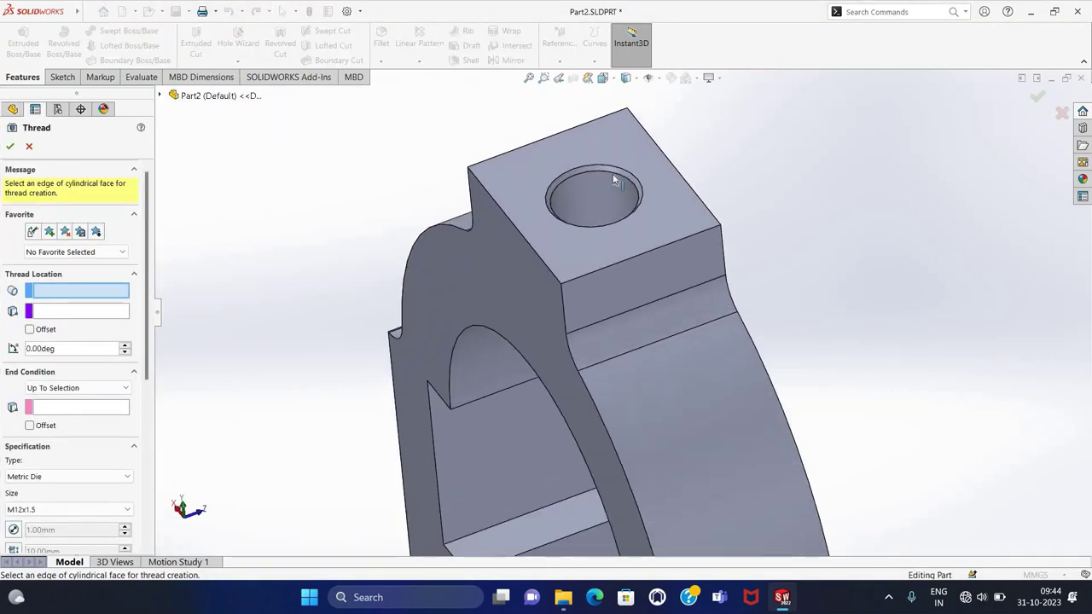
{"action": "left_click", "coordinate": [613, 179]}
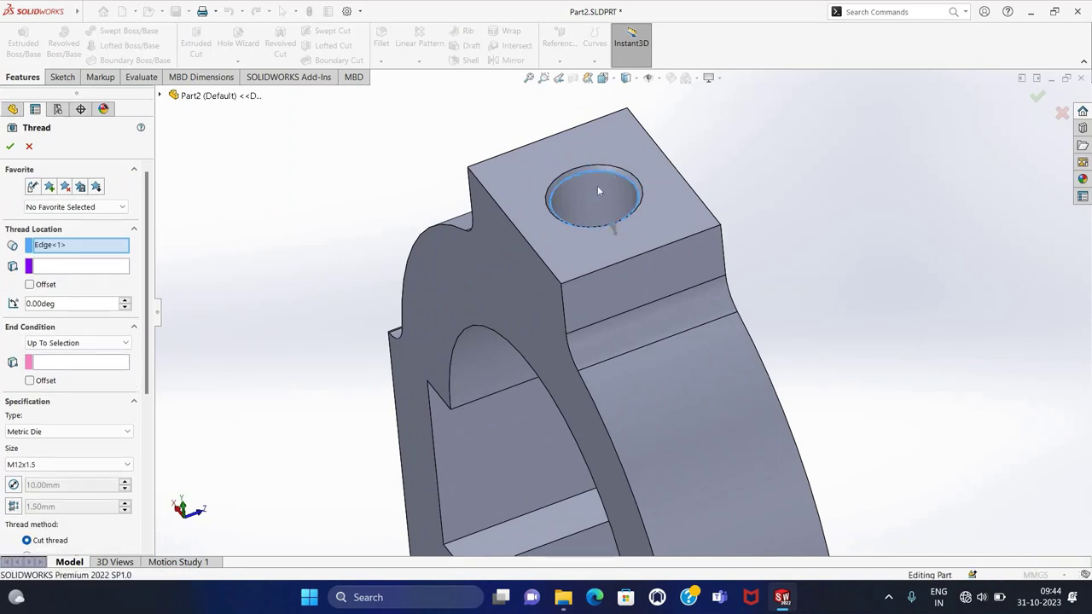
{"action": "mouse_move", "coordinate": [396, 205]}
{"action": "middle_mouse_down"}
{"action": "mouse_move", "coordinate": [358, 285]}
{"action": "mouse_move", "coordinate": [415, 234]}
{"action": "mouse_move", "coordinate": [451, 322]}
{"action": "middle_mouse_up"}
{"action": "left_click", "coordinate": [94, 344]}
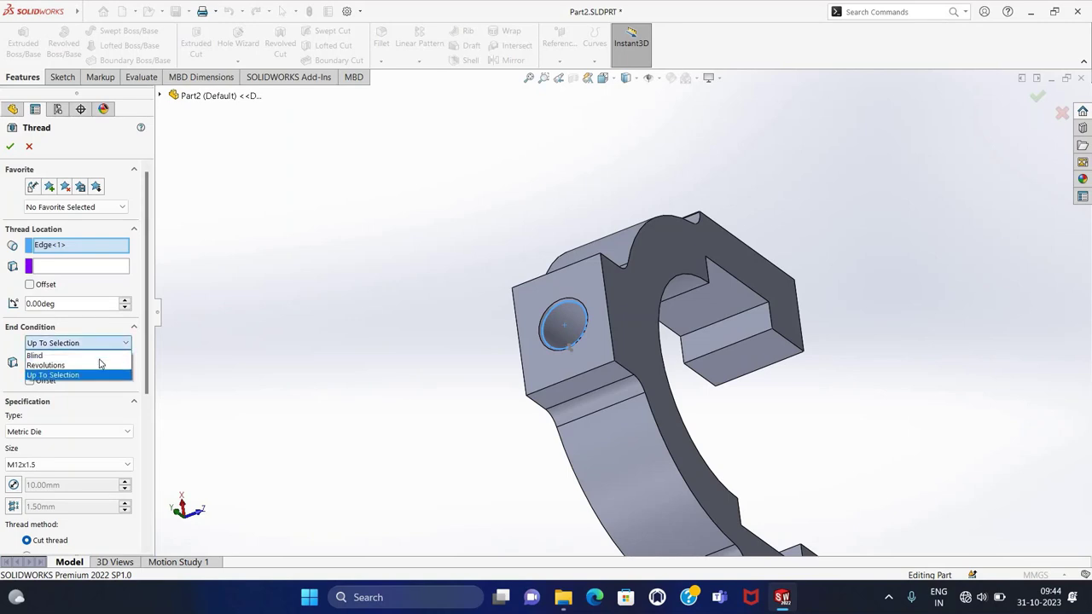
{"action": "left_click", "coordinate": [51, 356]}
{"action": "mouse_move", "coordinate": [244, 339]}
{"action": "middle_mouse_down"}
{"action": "mouse_move", "coordinate": [429, 317]}
{"action": "mouse_move", "coordinate": [528, 97]}
{"action": "mouse_move", "coordinate": [470, 308]}
{"action": "middle_mouse_up"}
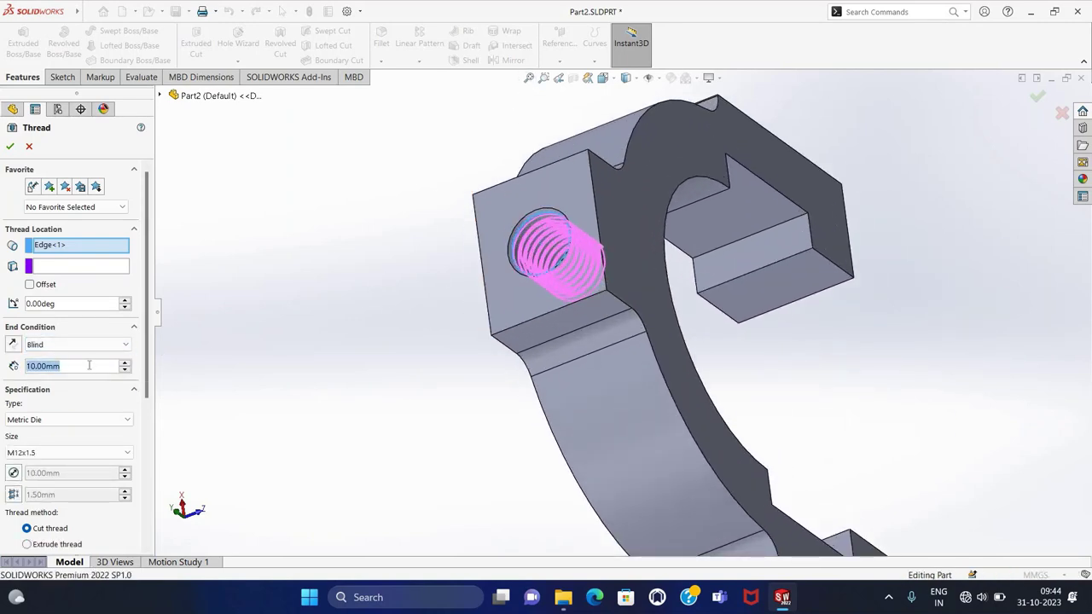
{"action": "type", "text": "20"}
{"action": "key", "text": "Return"}
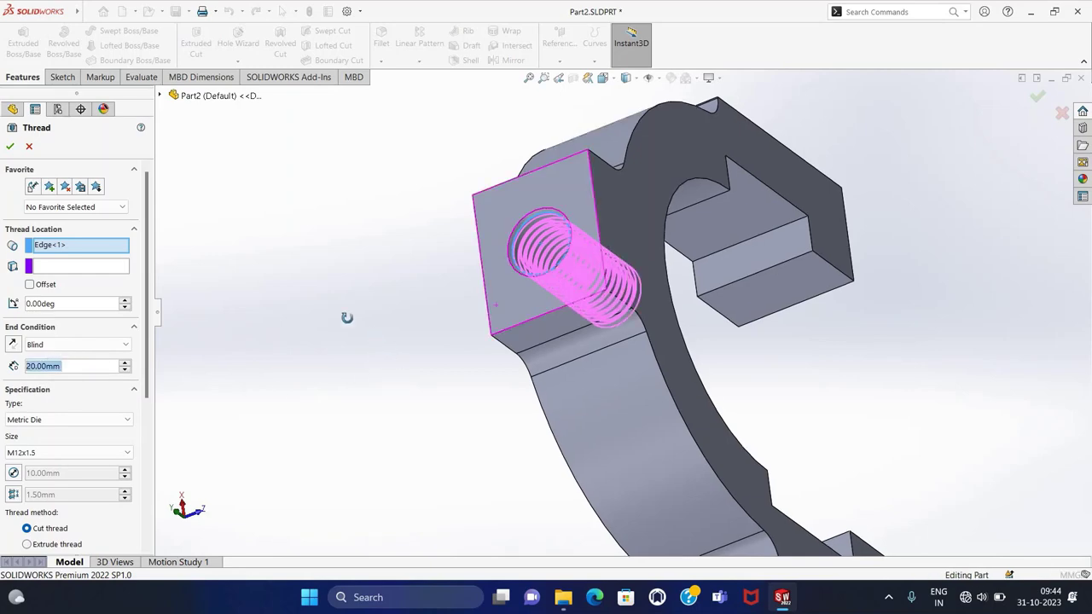
- Make the thread a Metric Tap type with size M12x1.5
{"action": "mouse_move", "coordinate": [346, 317]}
{"action": "middle_mouse_down"}
{"action": "mouse_move", "coordinate": [287, 287]}
{"action": "mouse_move", "coordinate": [285, 329]}
{"action": "mouse_move", "coordinate": [305, 347]}
{"action": "middle_mouse_up"}
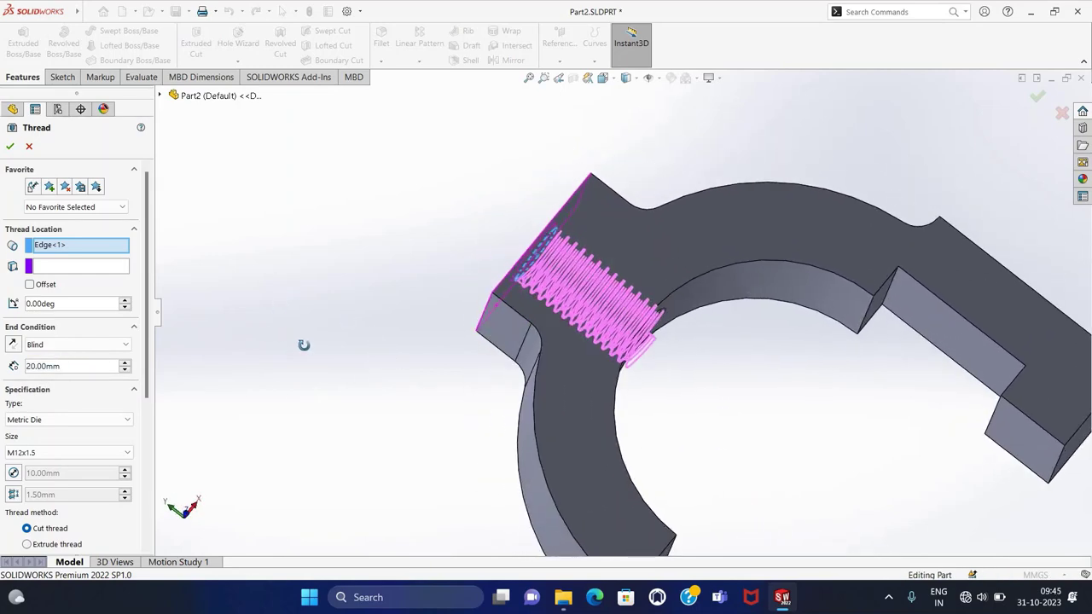
{"action": "mouse_move", "coordinate": [380, 321]}
{"action": "middle_mouse_down"}
{"action": "mouse_move", "coordinate": [429, 383]}
{"action": "mouse_move", "coordinate": [424, 393]}
{"action": "mouse_move", "coordinate": [435, 351]}
{"action": "middle_mouse_up"}
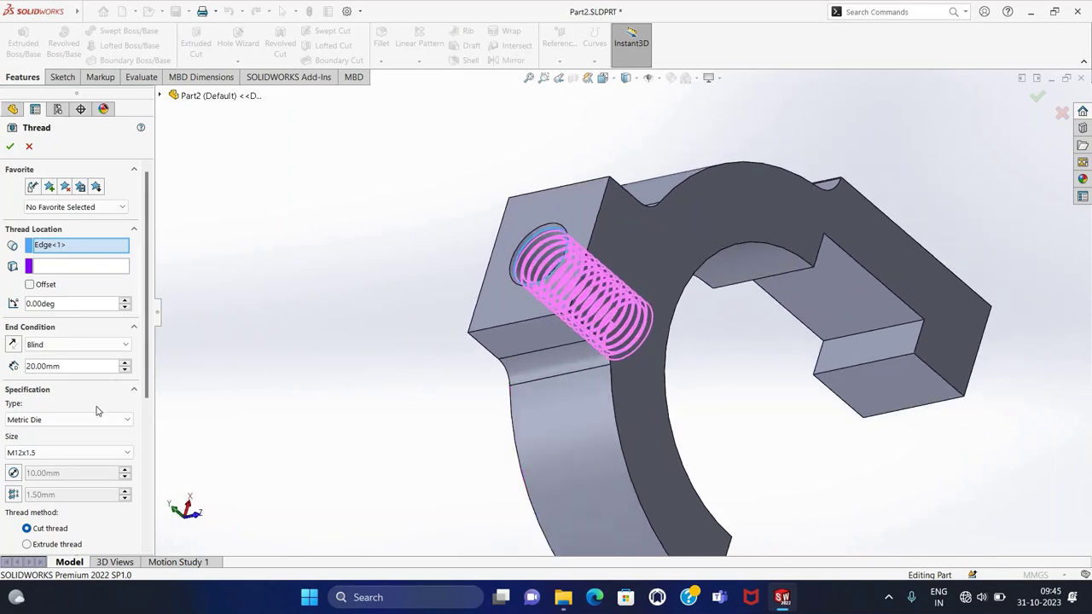
{"action": "scroll", "coordinate": [151, 376], "scroll_direction": "down", "scroll_amount": 2}
{"action": "scroll", "coordinate": [151, 376], "scroll_direction": "down", "scroll_amount": 2}
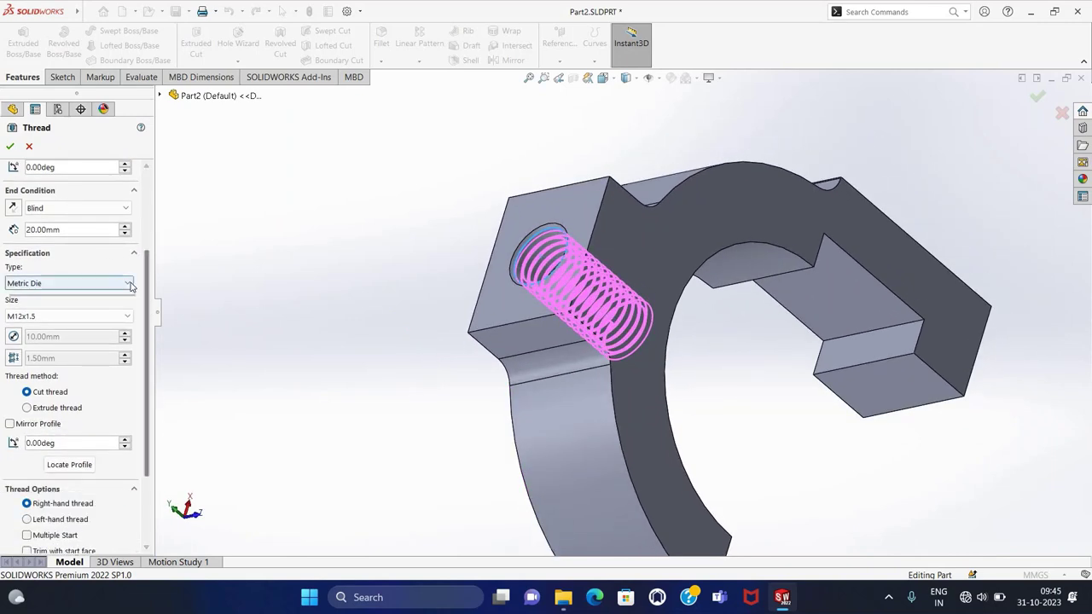
{"action": "left_click", "coordinate": [128, 283]}
{"action": "left_click", "coordinate": [98, 327]}
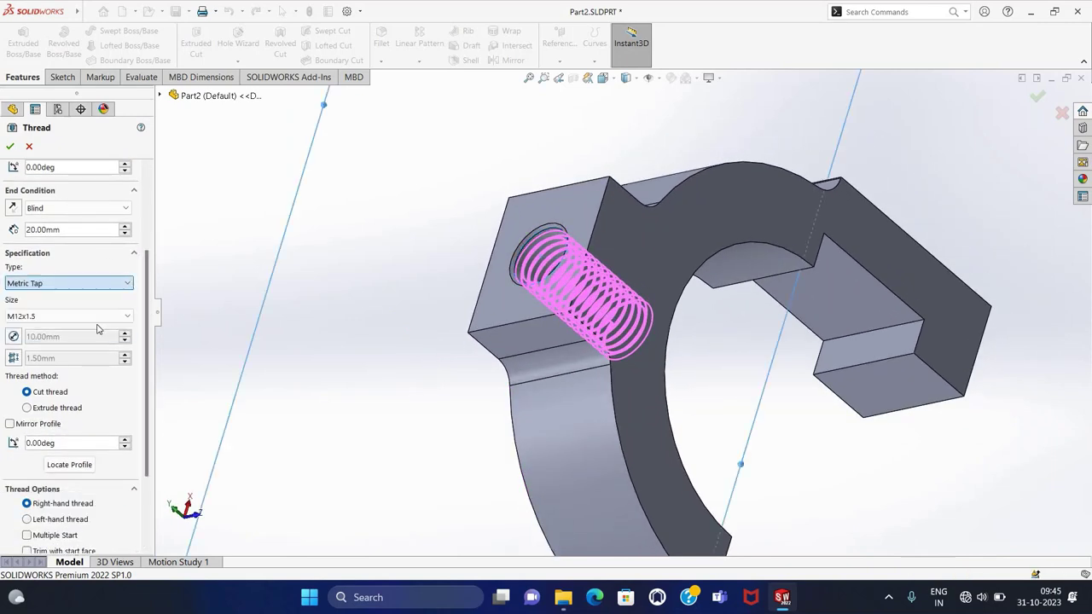
{"action": "left_click", "coordinate": [17, 318]}
{"action": "left_click", "coordinate": [30, 335]}
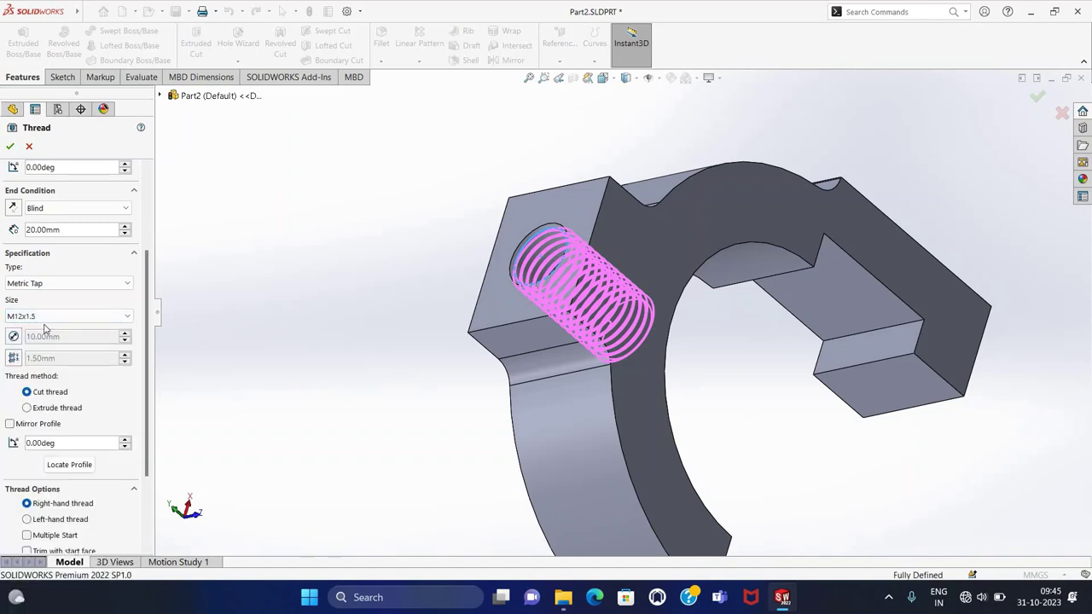
{"action": "scroll", "coordinate": [128, 389], "scroll_direction": "down", "scroll_amount": 1}
{"action": "scroll", "coordinate": [73, 401], "scroll_direction": "down", "scroll_amount": 1}
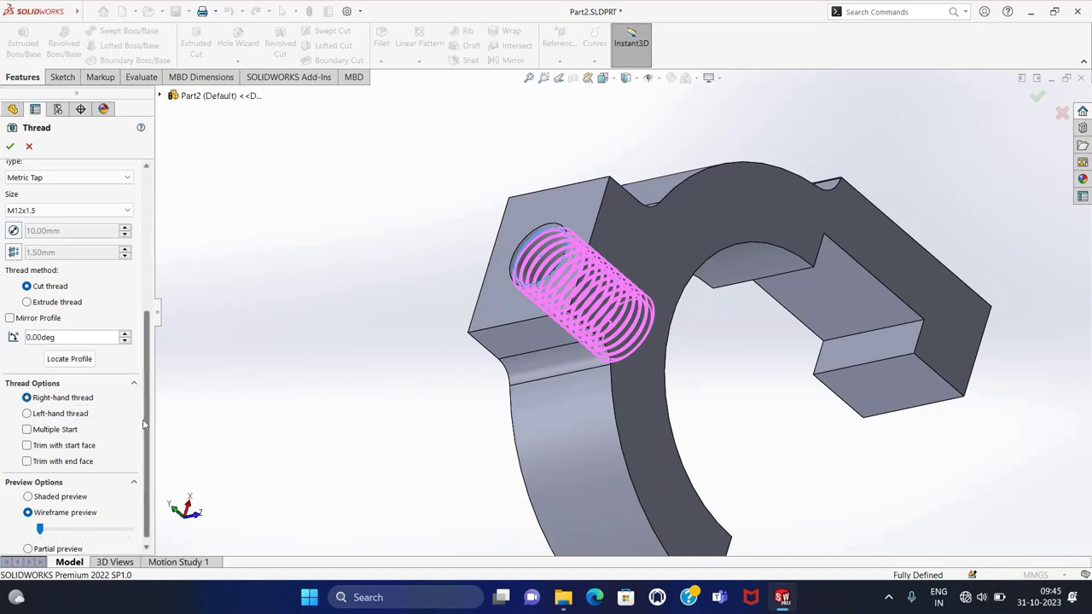
{"action": "left_click_drag", "start_coordinate": [147, 424], "coordinate": [158, 282]}
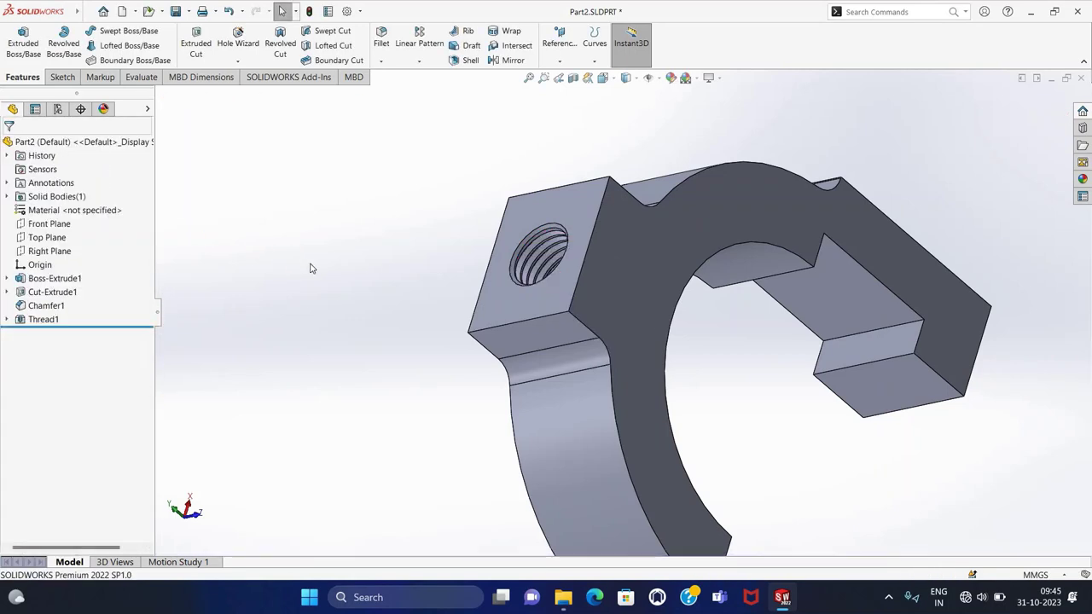
- Inspect the threaded hole in a section view, then cancel the section
{"action": "mouse_move", "coordinate": [395, 295]}
{"action": "middle_mouse_down"}
{"action": "mouse_move", "coordinate": [401, 359]}
{"action": "mouse_move", "coordinate": [365, 356]}
{"action": "middle_mouse_up"}
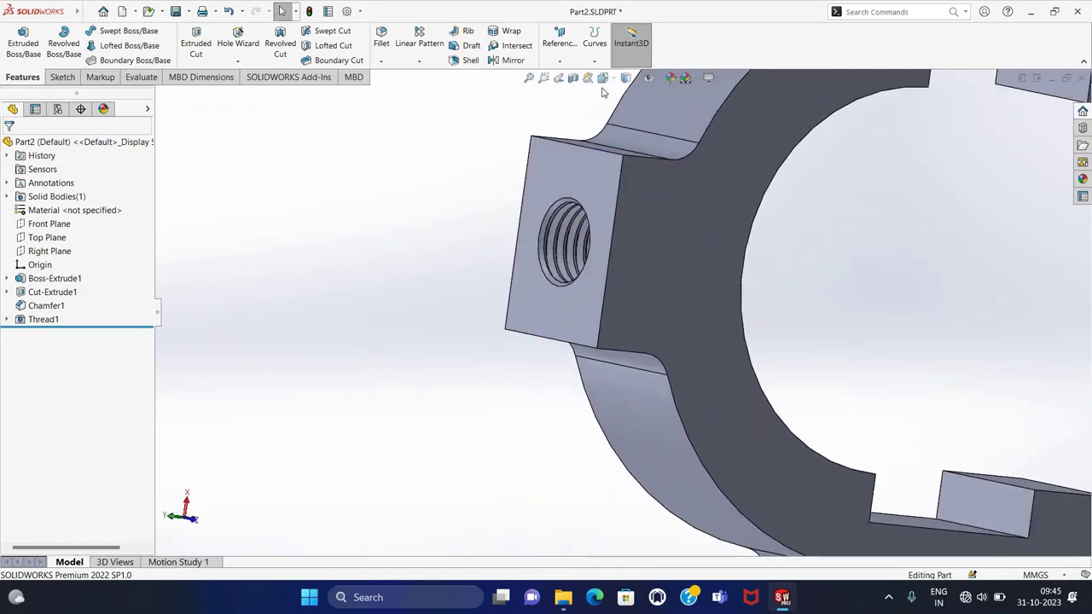
{"action": "left_click", "coordinate": [588, 78]}
{"action": "middle_click_drag", "start_coordinate": [559, 204], "coordinate": [402, 202]}
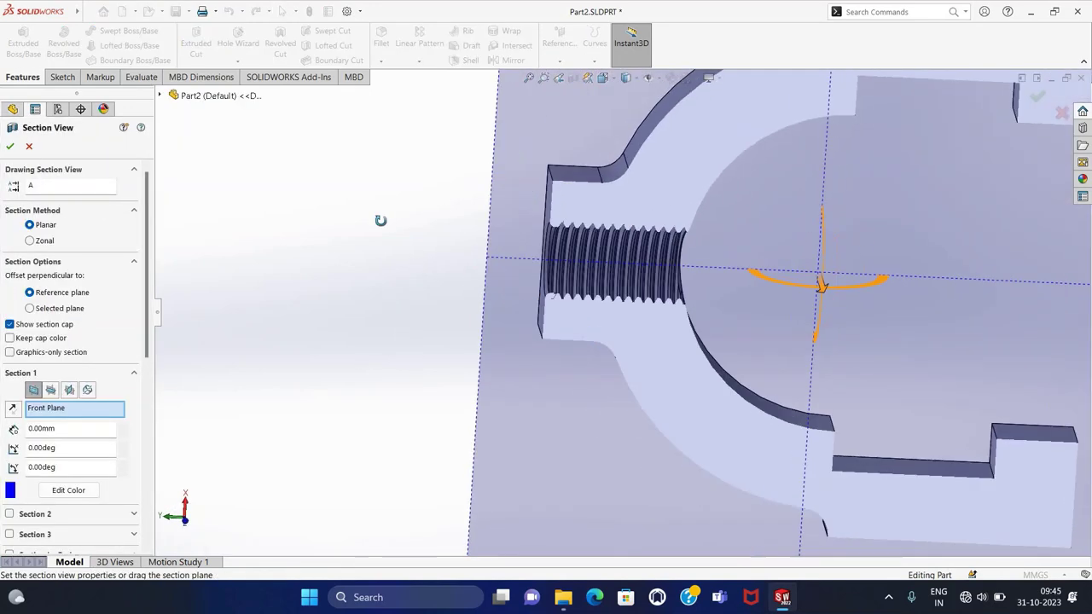
{"action": "scroll", "coordinate": [669, 265], "scroll_direction": "down", "scroll_amount": 3}
{"action": "mouse_move", "coordinate": [656, 241]}
{"action": "middle_mouse_down"}
{"action": "mouse_move", "coordinate": [668, 199]}
{"action": "mouse_move", "coordinate": [671, 303]}
{"action": "mouse_move", "coordinate": [650, 309]}
{"action": "mouse_move", "coordinate": [673, 187]}
{"action": "mouse_move", "coordinate": [650, 221]}
{"action": "mouse_move", "coordinate": [680, 282]}
{"action": "mouse_move", "coordinate": [653, 256]}
{"action": "mouse_move", "coordinate": [829, 251]}
{"action": "mouse_move", "coordinate": [568, 127]}
{"action": "middle_mouse_up"}
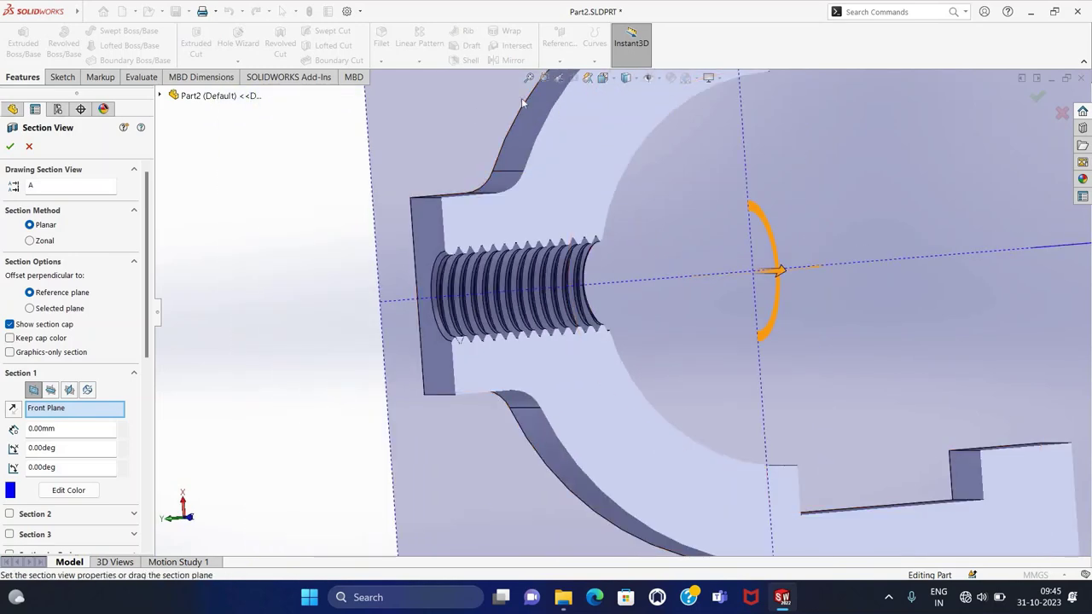
{"action": "left_click", "coordinate": [28, 147]}
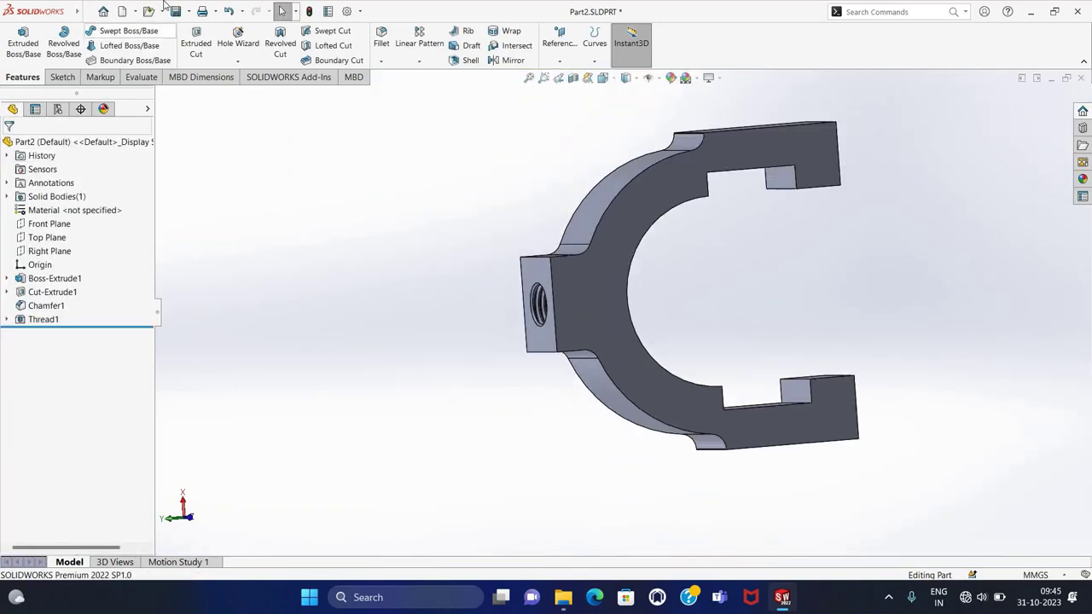
- Rebuild and save the clamp part, then start a new document
{"action": "left_click", "coordinate": [175, 11]}
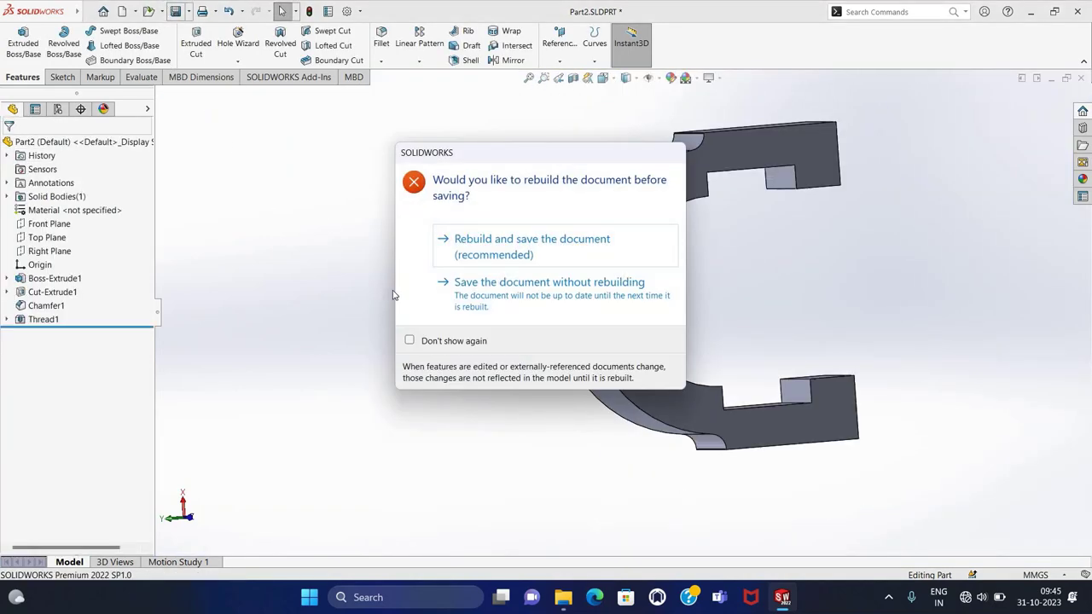
{"action": "left_click", "coordinate": [493, 258]}
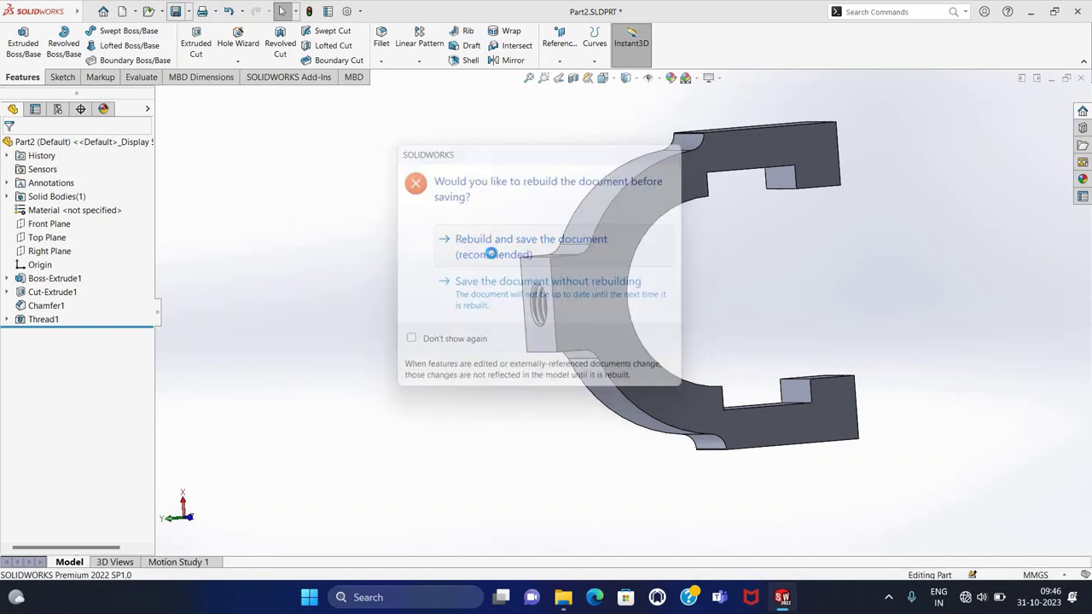
{"action": "mouse_move", "coordinate": [545, 96]}
{"action": "middle_mouse_down"}
{"action": "mouse_move", "coordinate": [494, 169]}
{"action": "mouse_move", "coordinate": [370, 297]}
{"action": "mouse_move", "coordinate": [392, 187]}
{"action": "mouse_move", "coordinate": [353, 212]}
{"action": "middle_mouse_up"}
{"action": "left_click", "coordinate": [122, 11]}
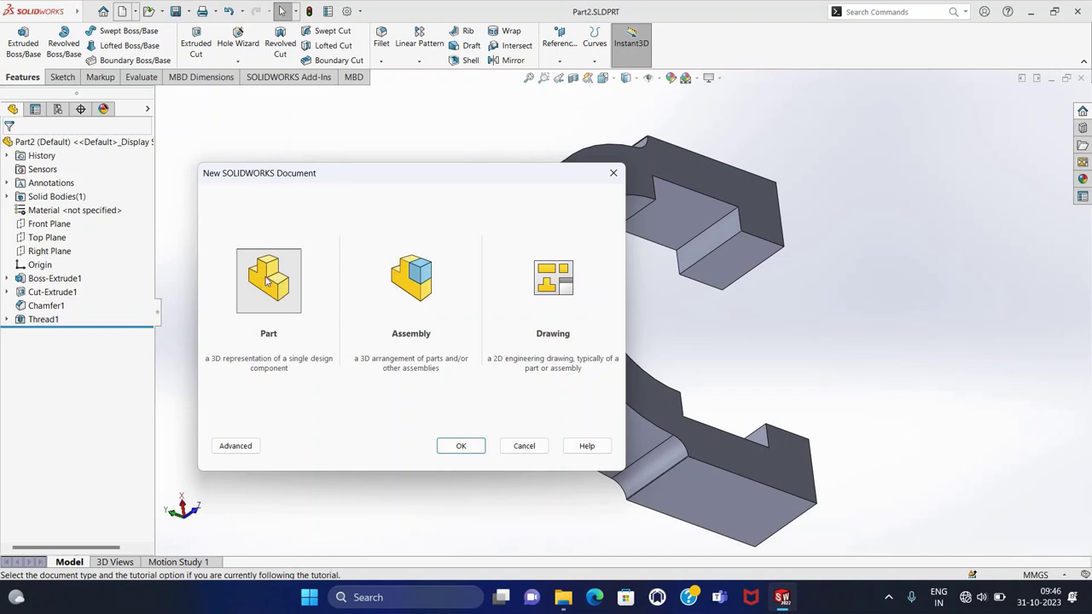
- Create a new part with a 12 mm radius circle centred on the origin on the Front Plane
{"action": "left_click", "coordinate": [450, 452]}
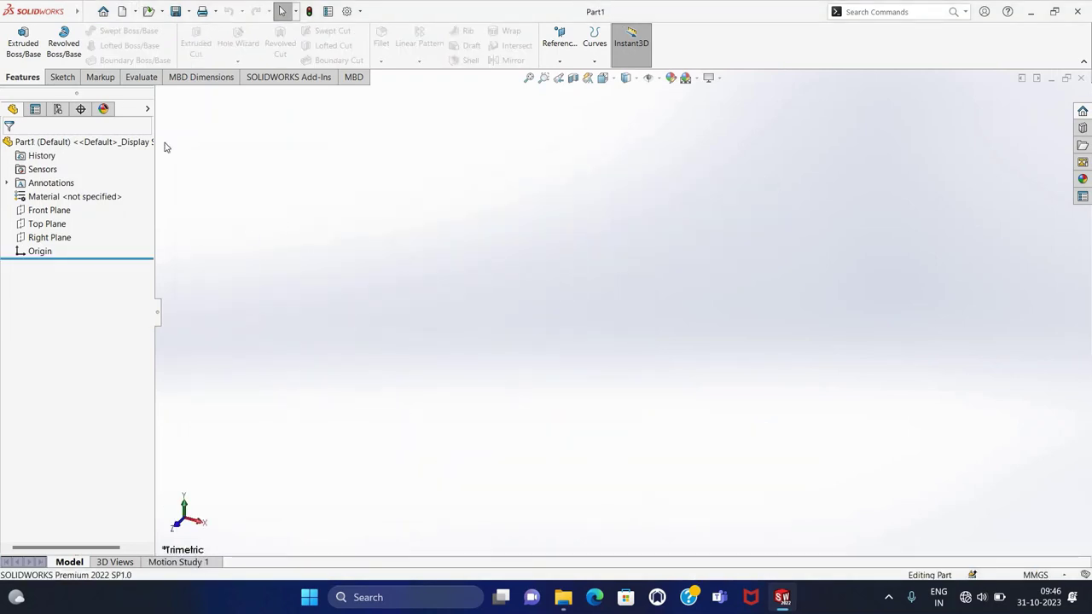
{"action": "left_click", "coordinate": [62, 77]}
{"action": "left_click", "coordinate": [17, 39]}
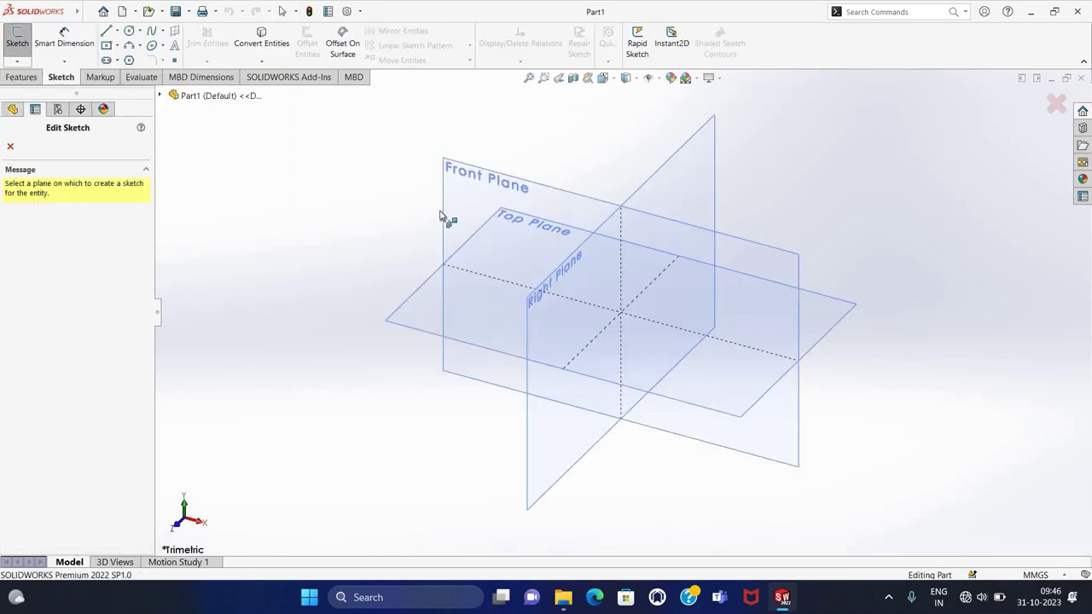
{"action": "left_click", "coordinate": [470, 205]}
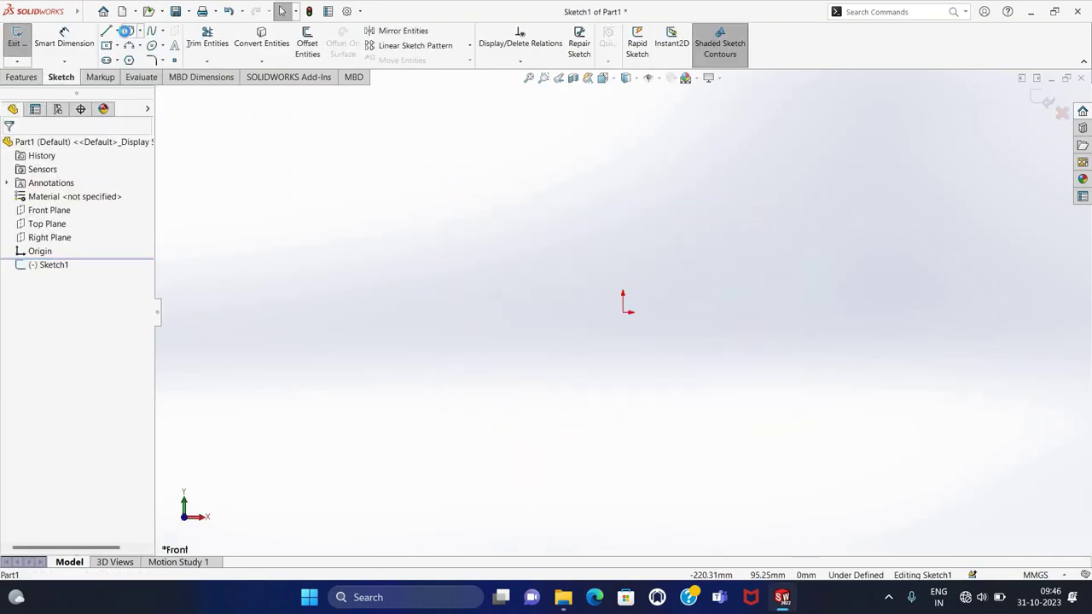
{"action": "left_click", "coordinate": [126, 32]}
{"action": "left_click", "coordinate": [623, 312]}
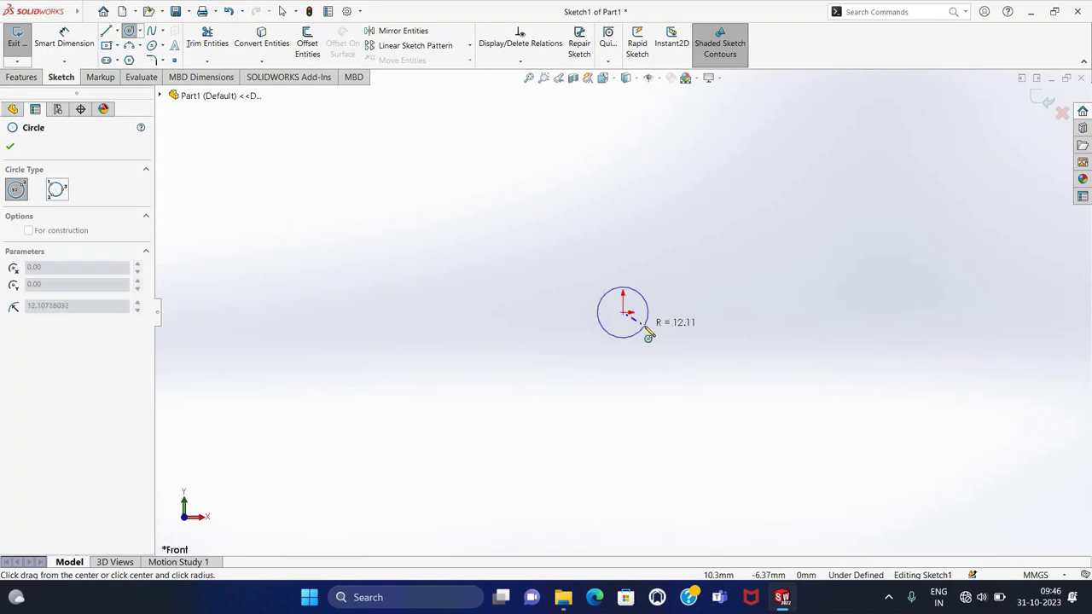
{"action": "left_click", "coordinate": [646, 329]}
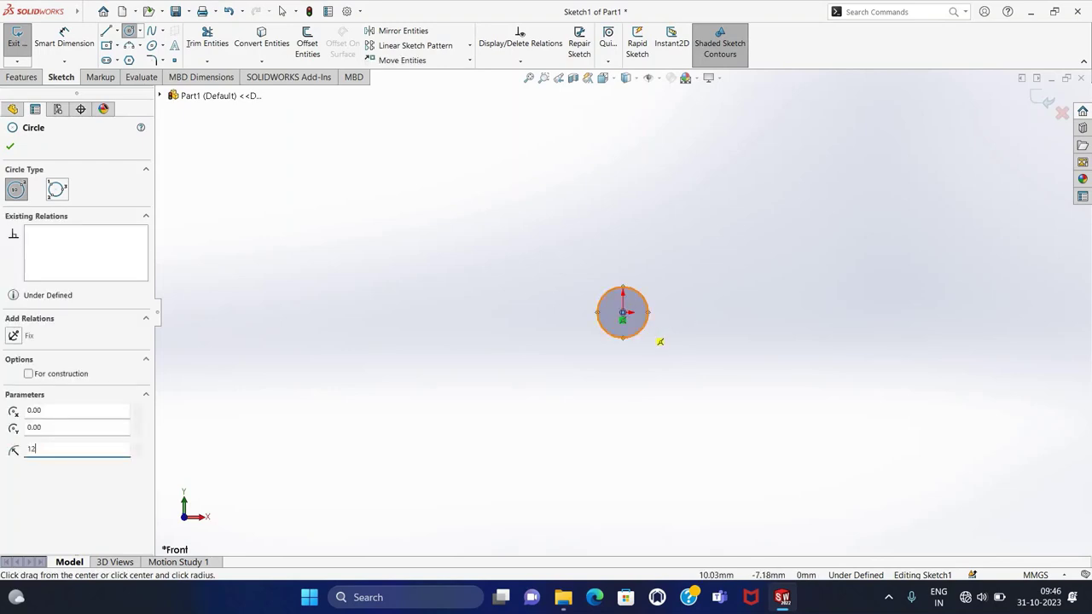
{"action": "left_click", "coordinate": [10, 146]}
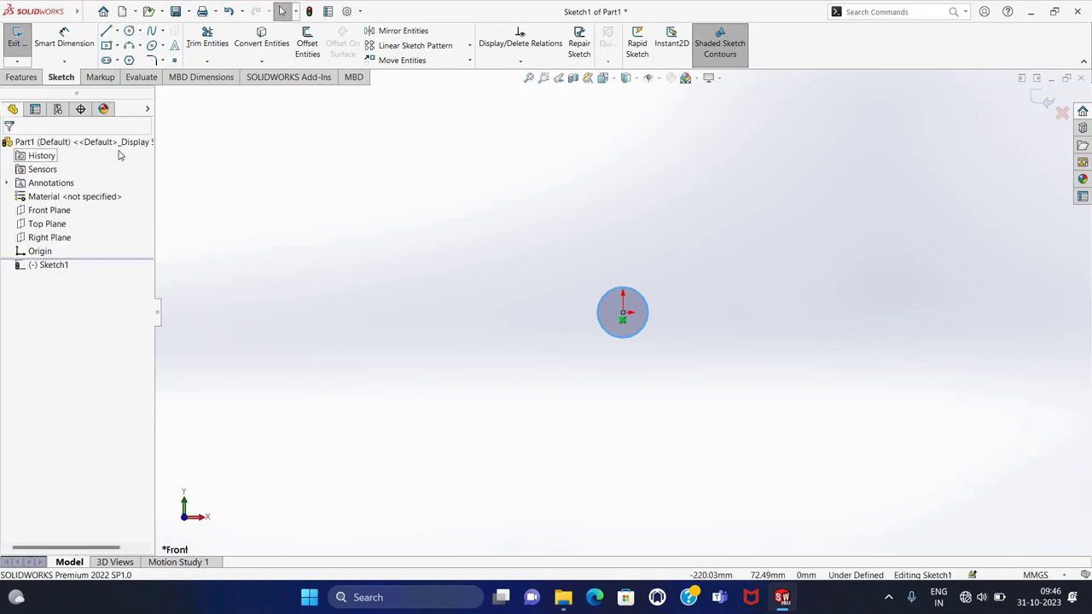
{"action": "left_click", "coordinate": [12, 39]}
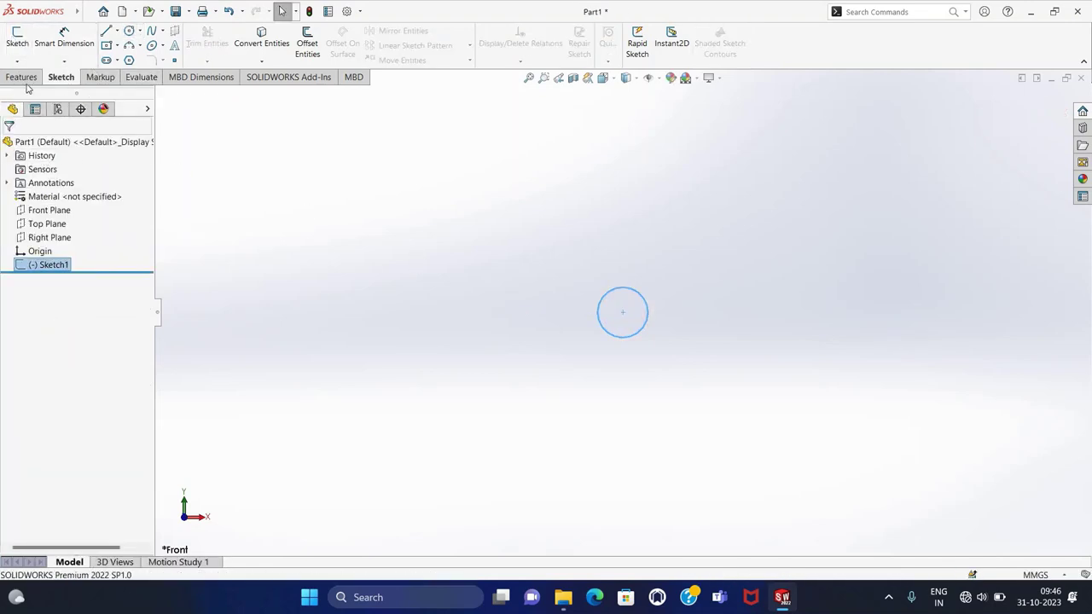
- Extrude the 12 mm circle Blind to a 15 mm tall cylinder
{"action": "left_click", "coordinate": [39, 48]}
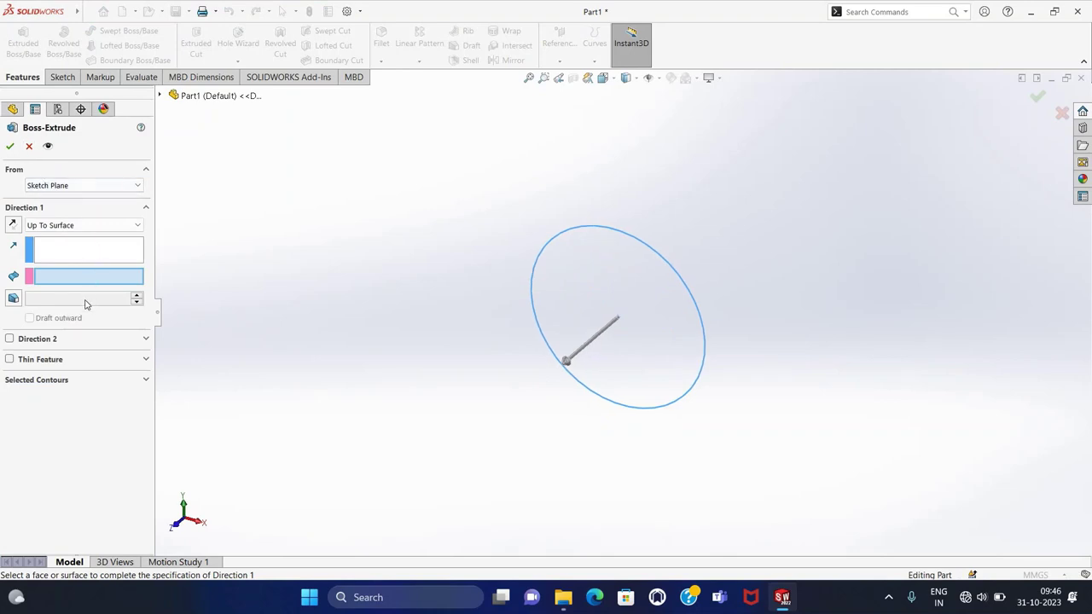
{"action": "left_click", "coordinate": [74, 227]}
{"action": "left_click", "coordinate": [75, 235]}
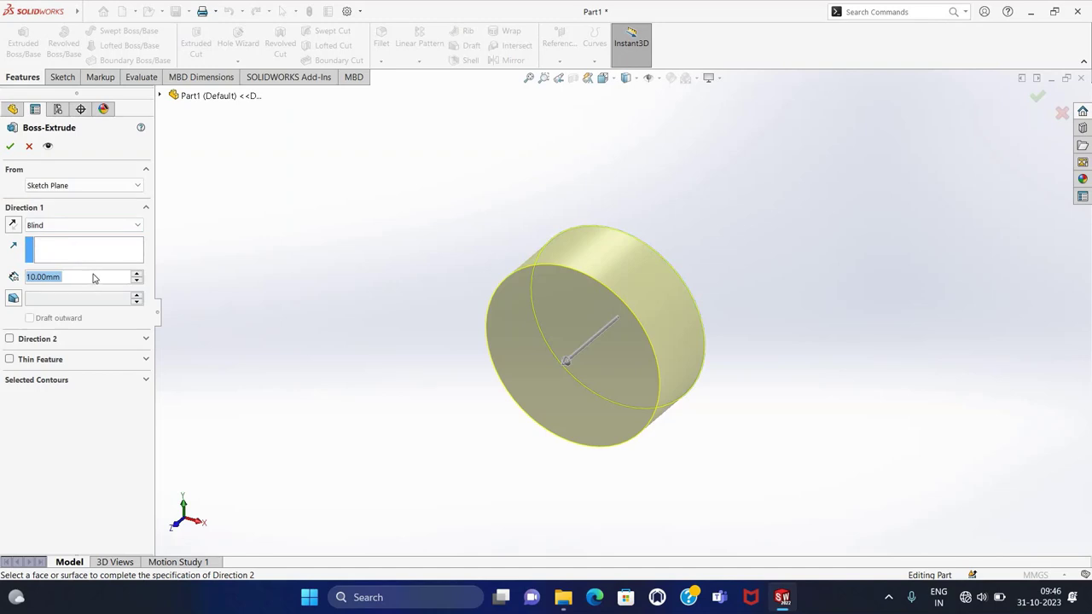
{"action": "type", "text": "20"}
{"action": "key", "text": "Return"}
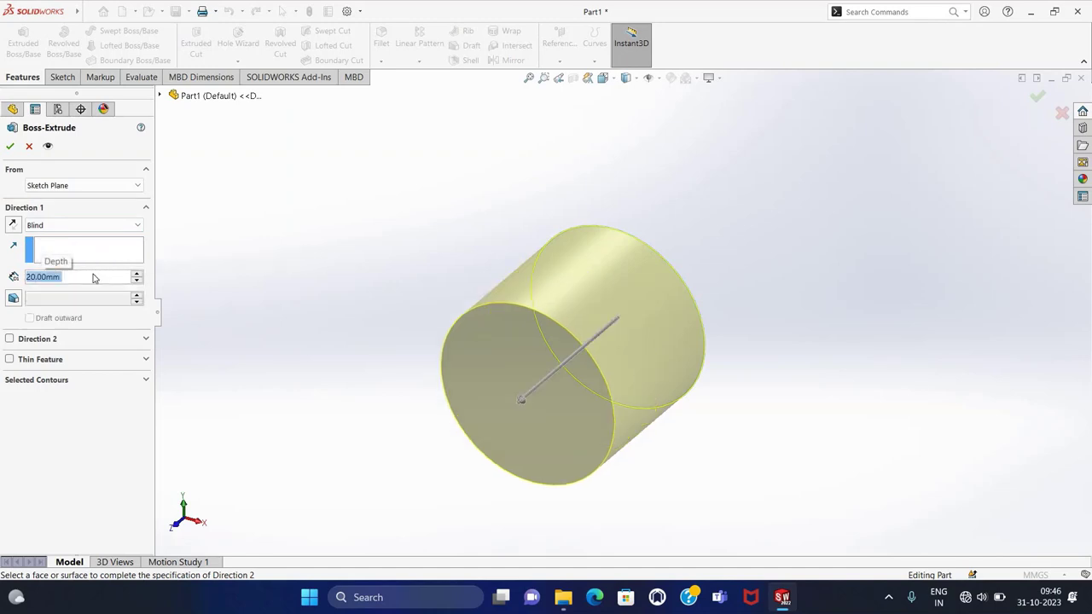
{"action": "type", "text": "15"}
{"action": "key", "text": "Return"}
{"action": "middle_click_drag", "start_coordinate": [434, 291], "coordinate": [399, 365]}
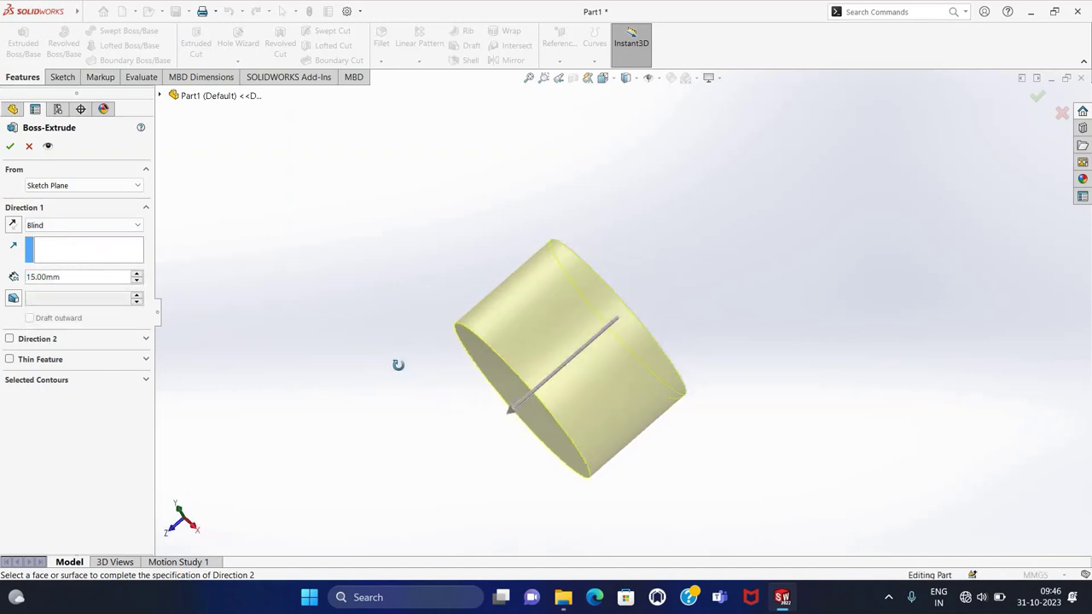
{"action": "left_click", "coordinate": [10, 148]}
{"action": "mouse_move", "coordinate": [293, 337]}
{"action": "middle_mouse_down"}
{"action": "mouse_move", "coordinate": [341, 310]}
{"action": "mouse_move", "coordinate": [339, 361]}
{"action": "mouse_move", "coordinate": [443, 419]}
{"action": "mouse_move", "coordinate": [427, 507]}
{"action": "mouse_move", "coordinate": [385, 446]}
{"action": "mouse_move", "coordinate": [695, 293]}
{"action": "mouse_move", "coordinate": [316, 55]}
{"action": "middle_mouse_up"}
{"action": "scroll", "coordinate": [754, 311], "scroll_direction": "down", "scroll_amount": 3}
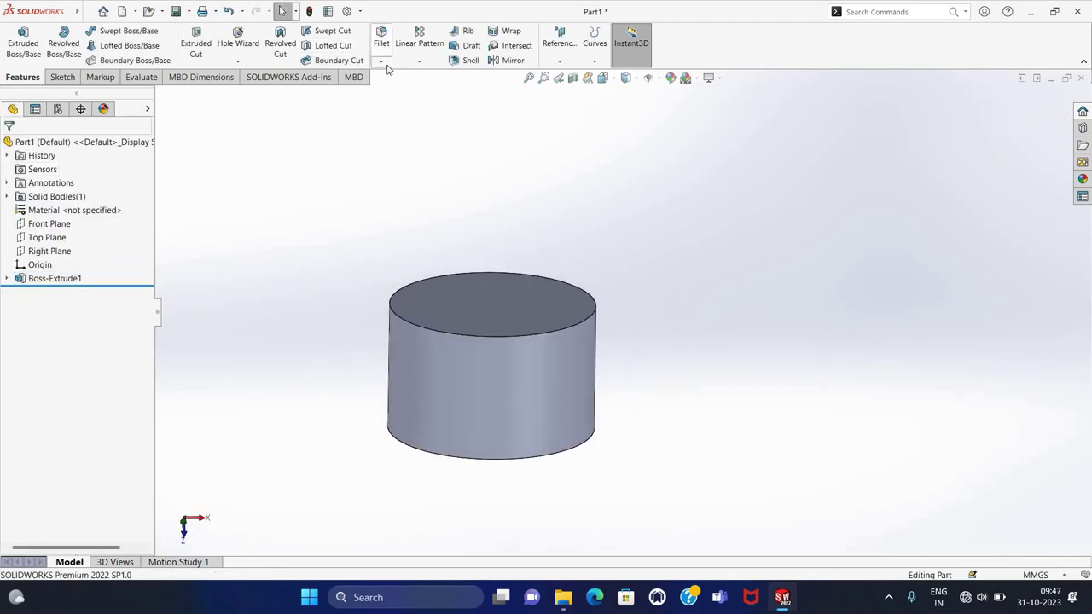
- Round the cylinder's top edge with a 5 mm fillet
{"action": "left_click", "coordinate": [380, 61]}
{"action": "left_click", "coordinate": [408, 75]}
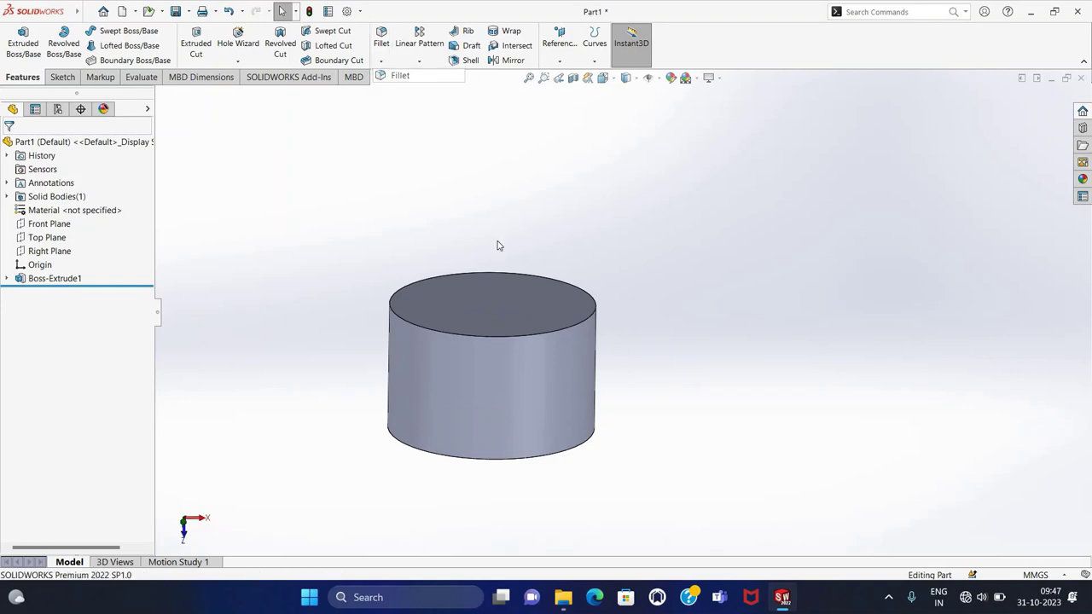
{"action": "left_click", "coordinate": [531, 341]}
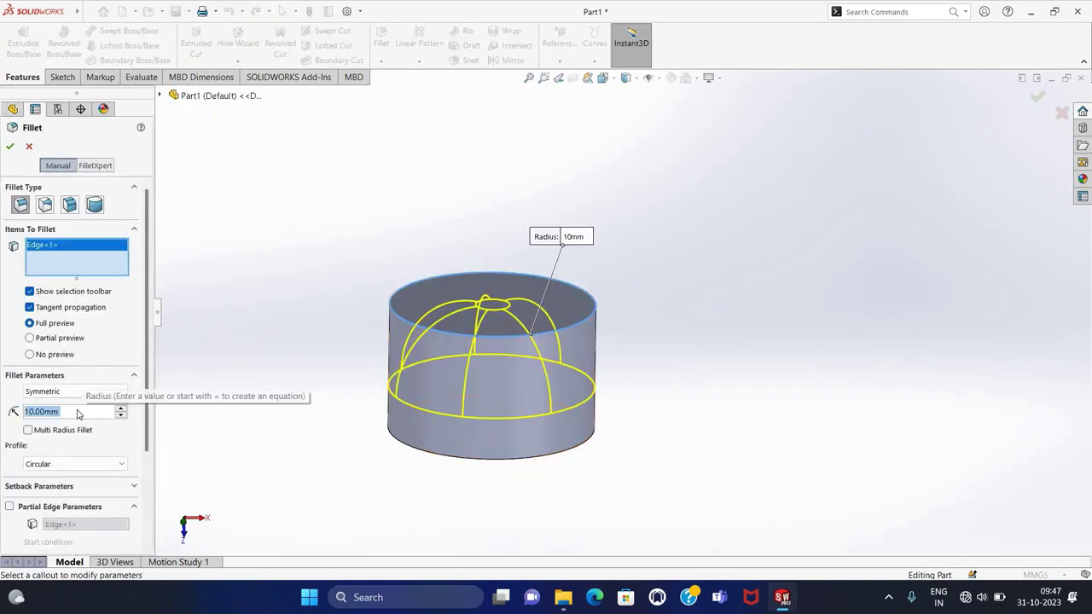
{"action": "type", "text": "5"}
{"action": "key", "text": "Return"}
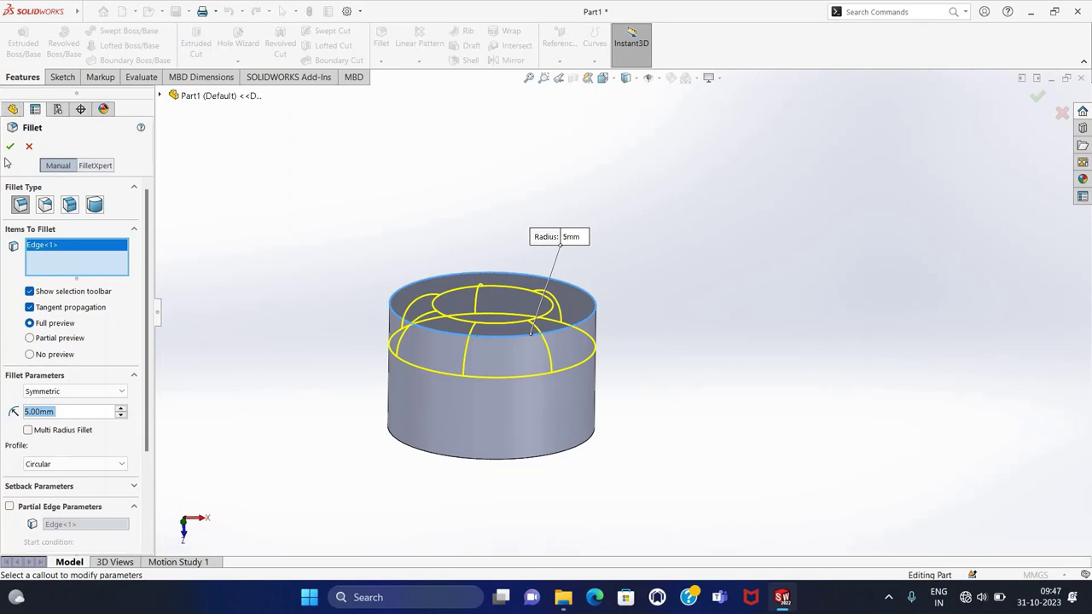
{"action": "left_click", "coordinate": [10, 146]}
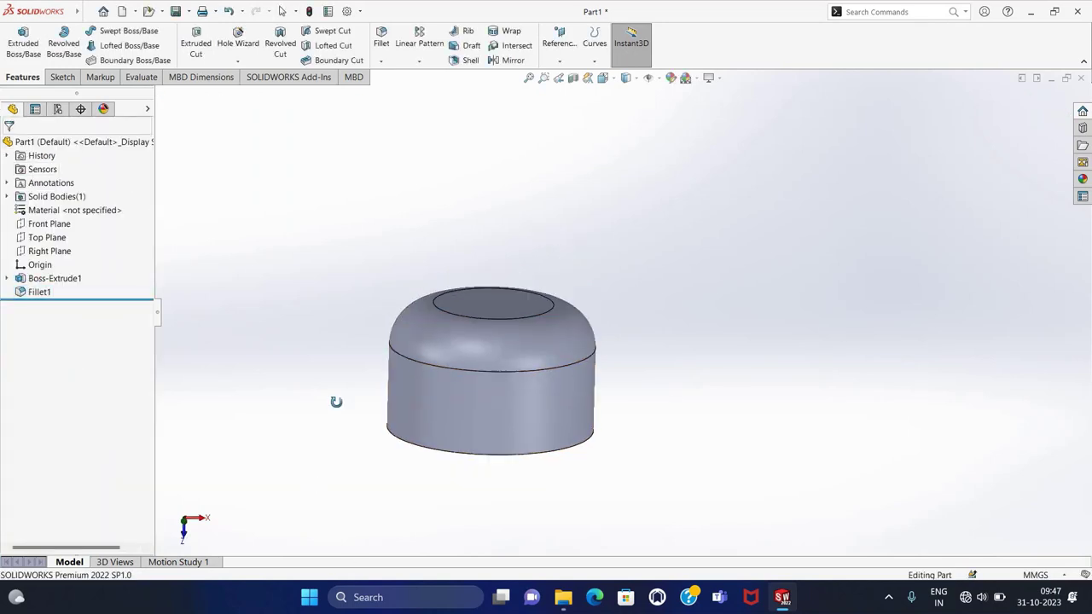
{"action": "middle_click_drag", "start_coordinate": [337, 401], "coordinate": [383, 288]}
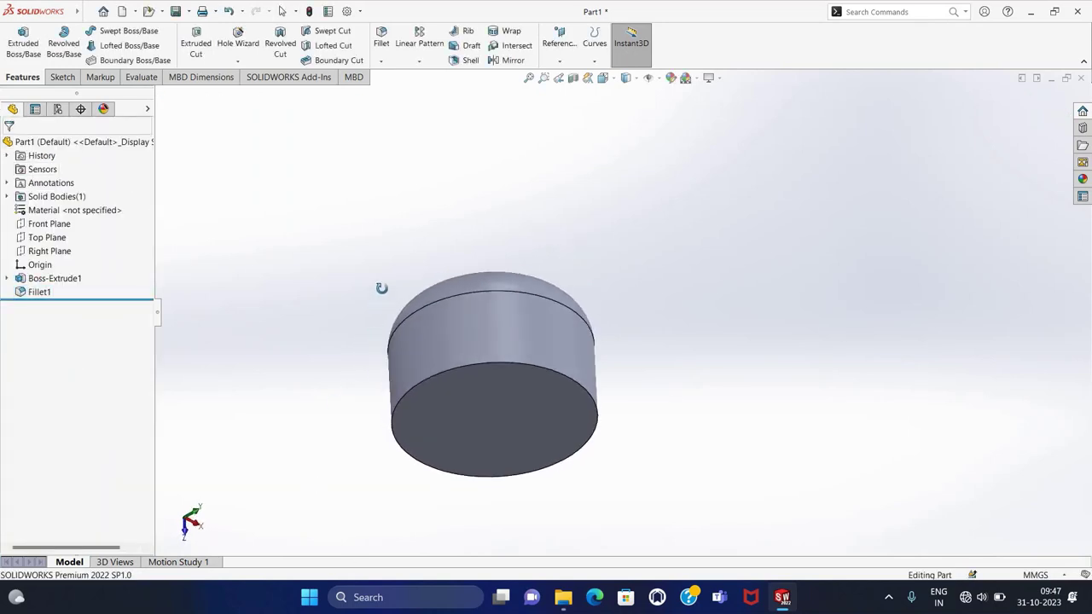
- Sketch a 6 mm radius circle centred on the origin on the cap's flat bottom face
{"action": "left_click", "coordinate": [68, 77]}
{"action": "left_click", "coordinate": [17, 43]}
{"action": "left_click", "coordinate": [532, 440]}
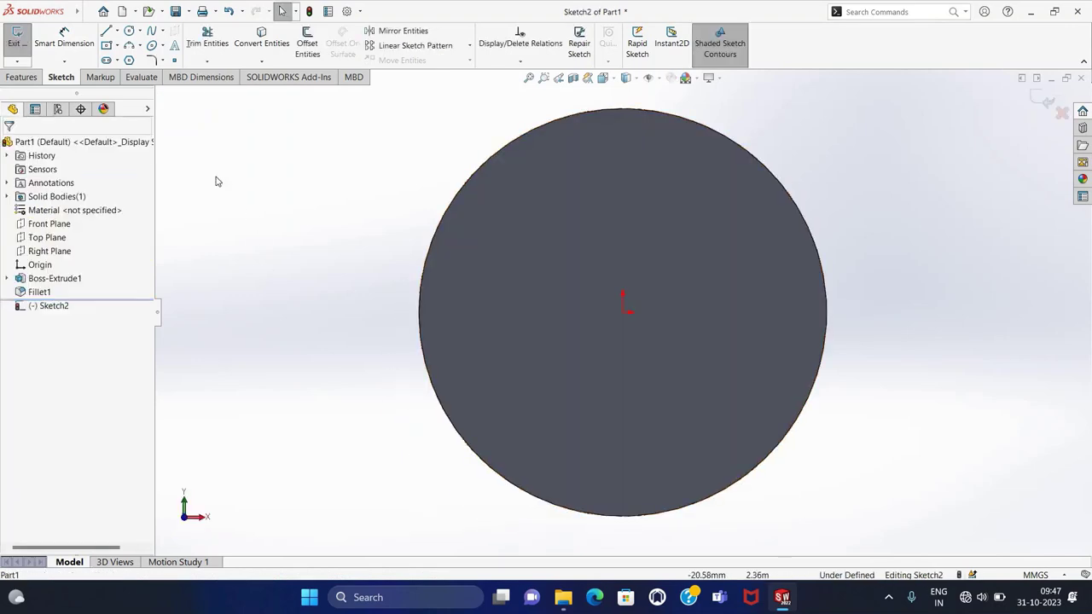
{"action": "left_click", "coordinate": [131, 31]}
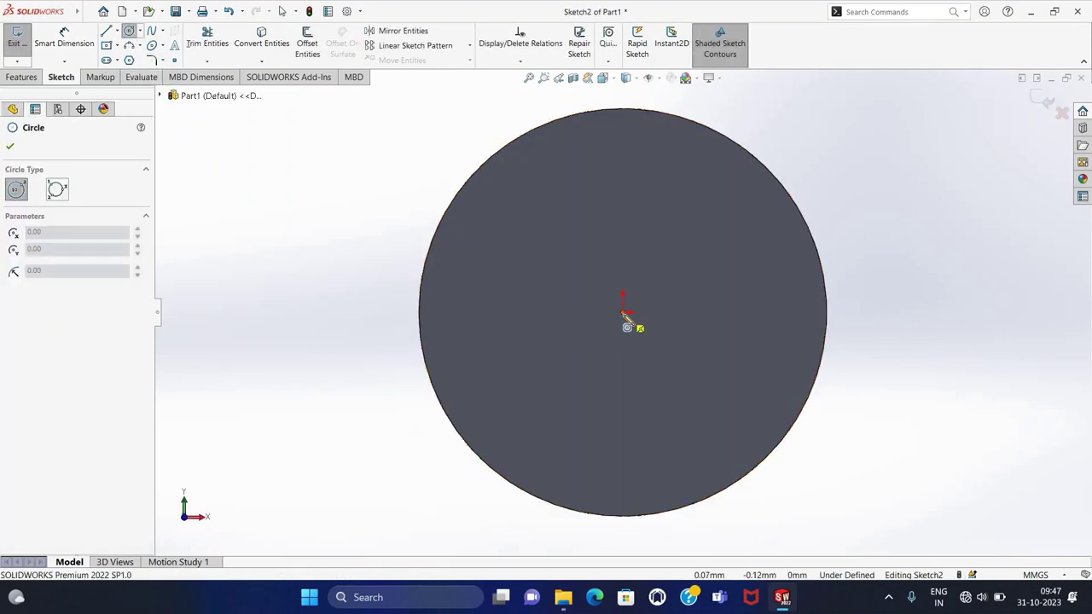
{"action": "left_click", "coordinate": [624, 313]}
{"action": "left_click", "coordinate": [675, 378]}
{"action": "type", "text": "6"}
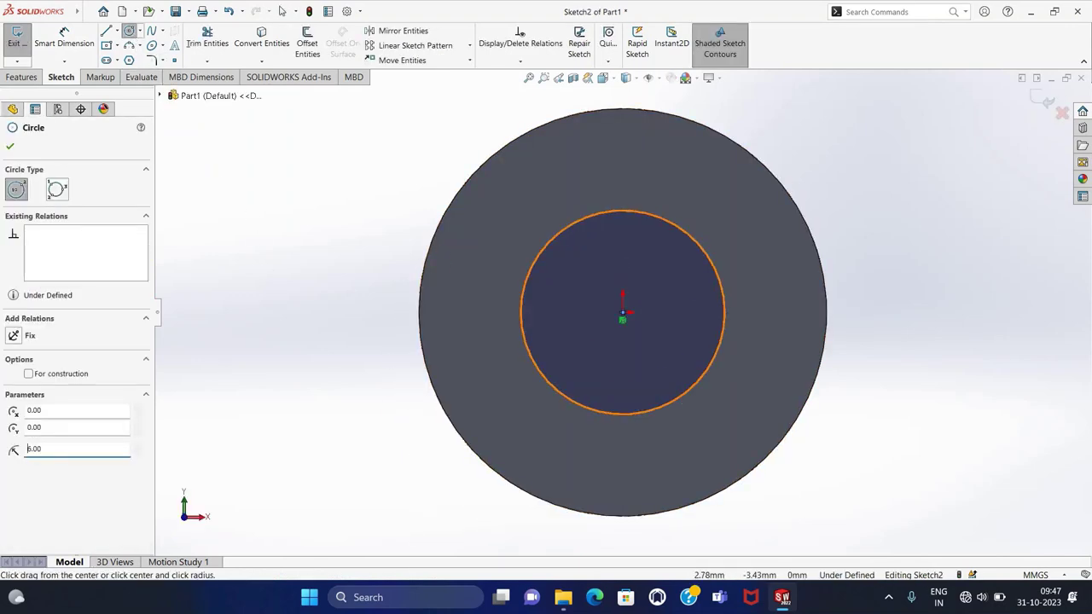
{"action": "left_click", "coordinate": [10, 146]}
{"action": "left_click", "coordinate": [529, 77]}
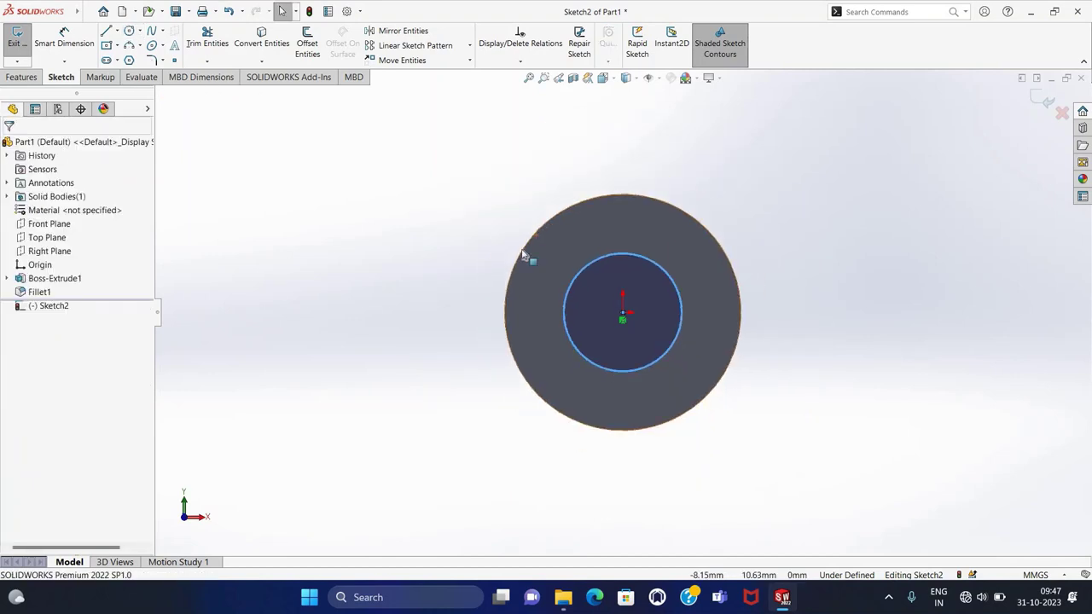
{"action": "middle_click_drag", "start_coordinate": [454, 255], "coordinate": [392, 276]}
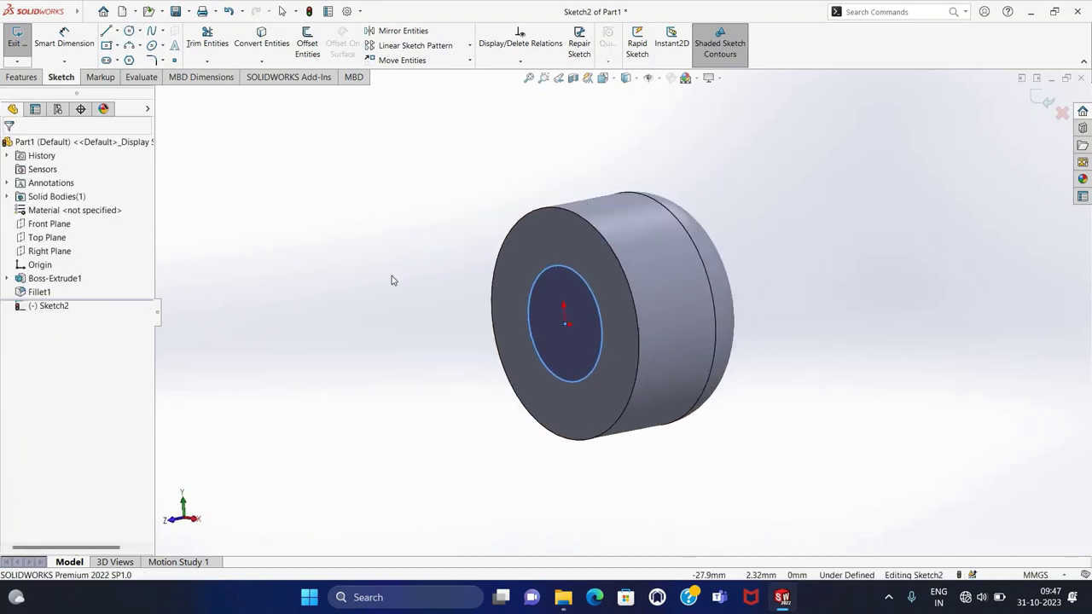
{"action": "left_click", "coordinate": [16, 39]}
- Extrude the 6 mm circle 80 mm into a shaft
{"action": "left_click", "coordinate": [23, 78]}
{"action": "left_click", "coordinate": [23, 47]}
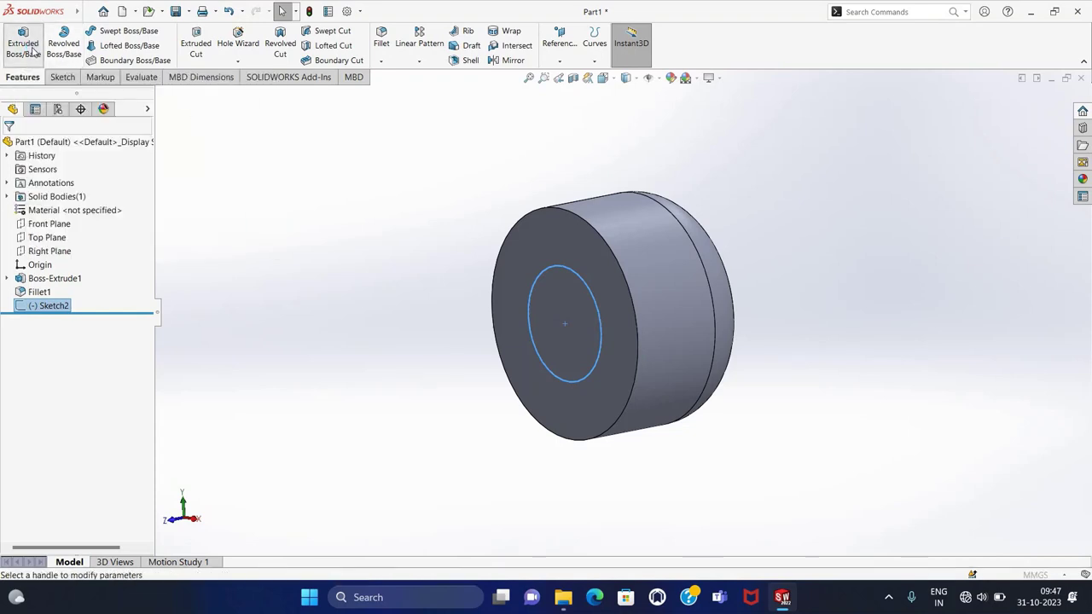
{"action": "type", "text": "8"}
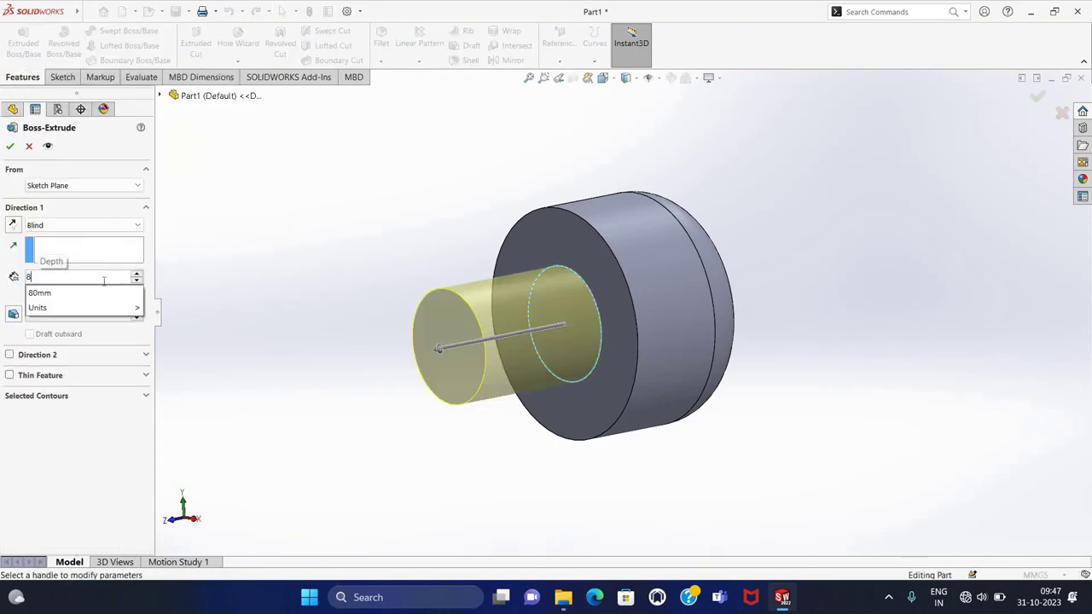
{"action": "type", "text": "0"}
{"action": "key", "text": "Return"}
{"action": "scroll", "coordinate": [730, 437], "scroll_direction": "down", "scroll_amount": 2}
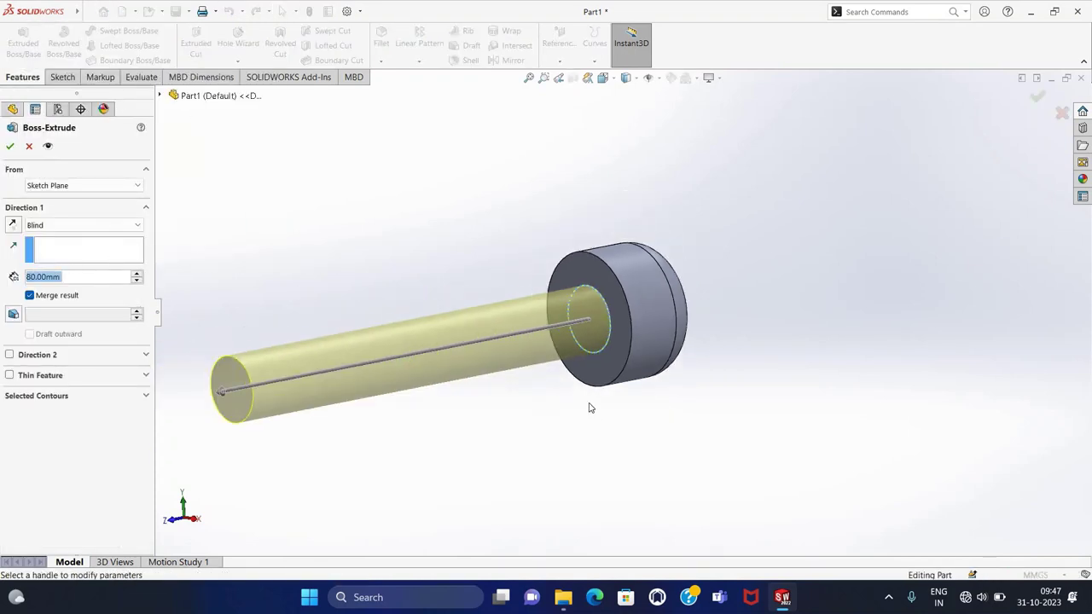
{"action": "middle_click_drag", "start_coordinate": [589, 410], "coordinate": [567, 433]}
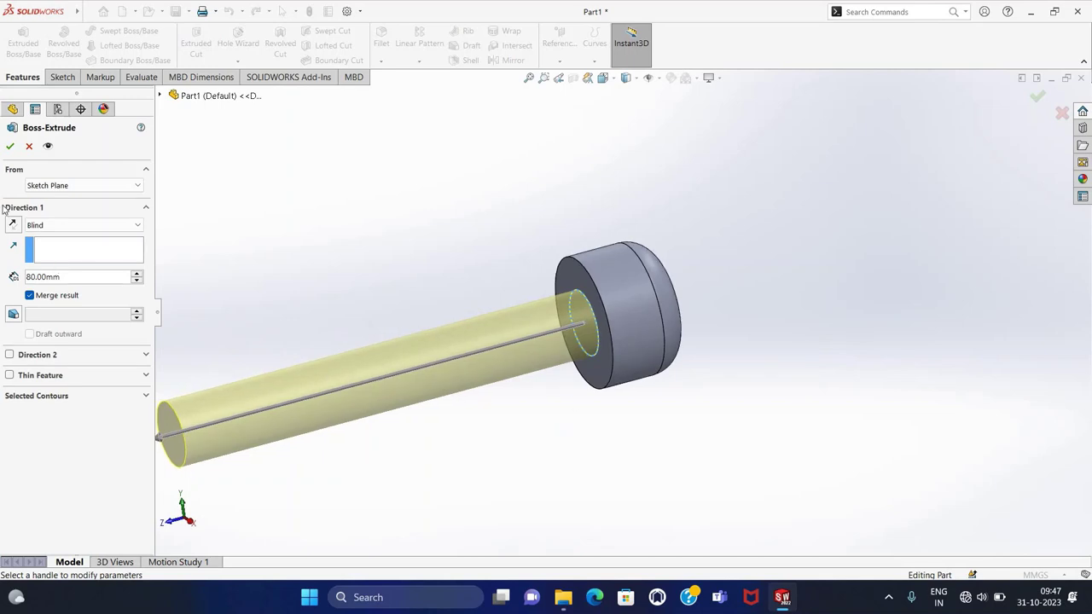
{"action": "left_click", "coordinate": [11, 148]}
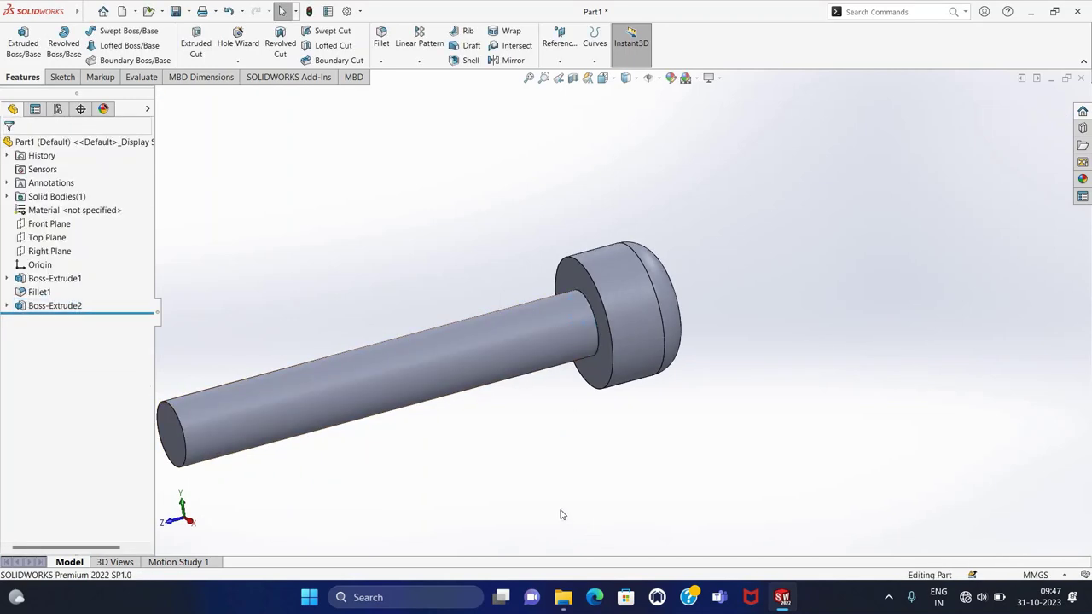
{"action": "scroll", "coordinate": [417, 365], "scroll_direction": "up", "scroll_amount": 1}
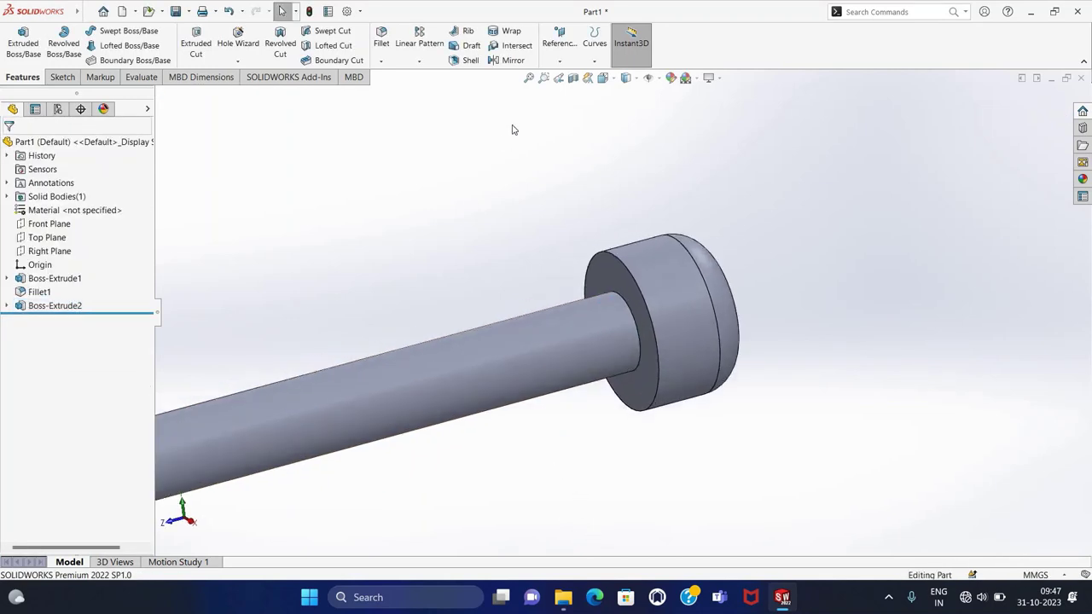
{"action": "left_click", "coordinate": [529, 80]}
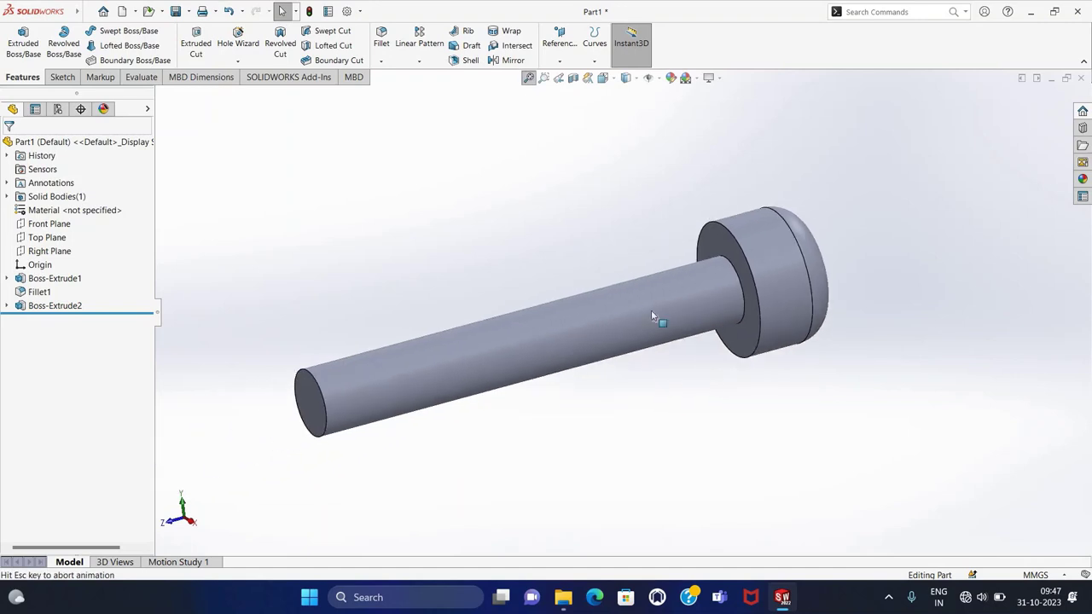
- Chamfer the shaft's free-end edge 0.5 mm
{"action": "left_click", "coordinate": [380, 60]}
{"action": "left_click", "coordinate": [400, 88]}
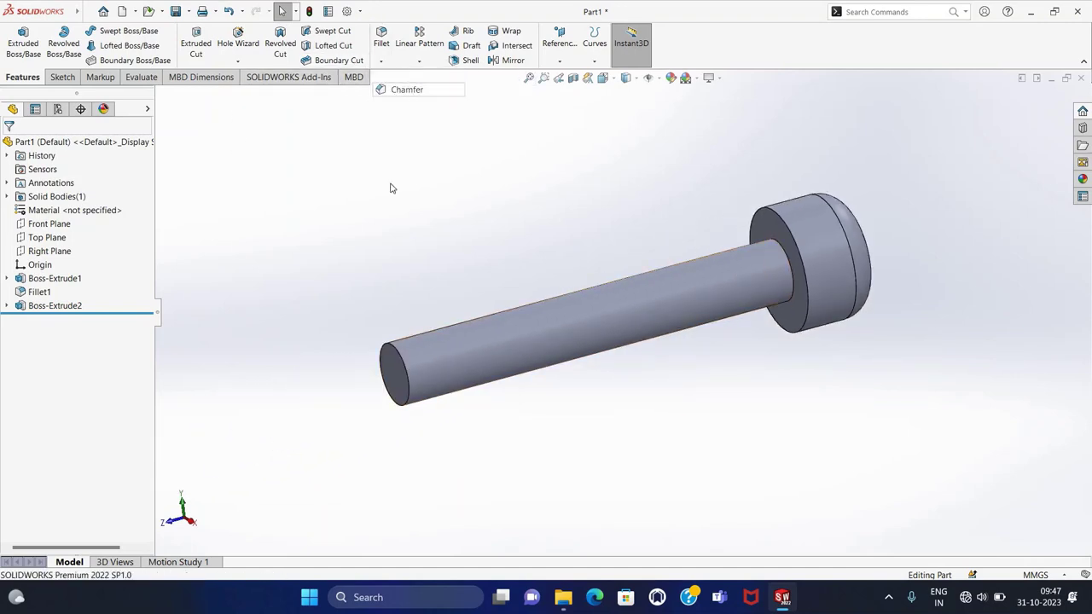
{"action": "left_click", "coordinate": [391, 351]}
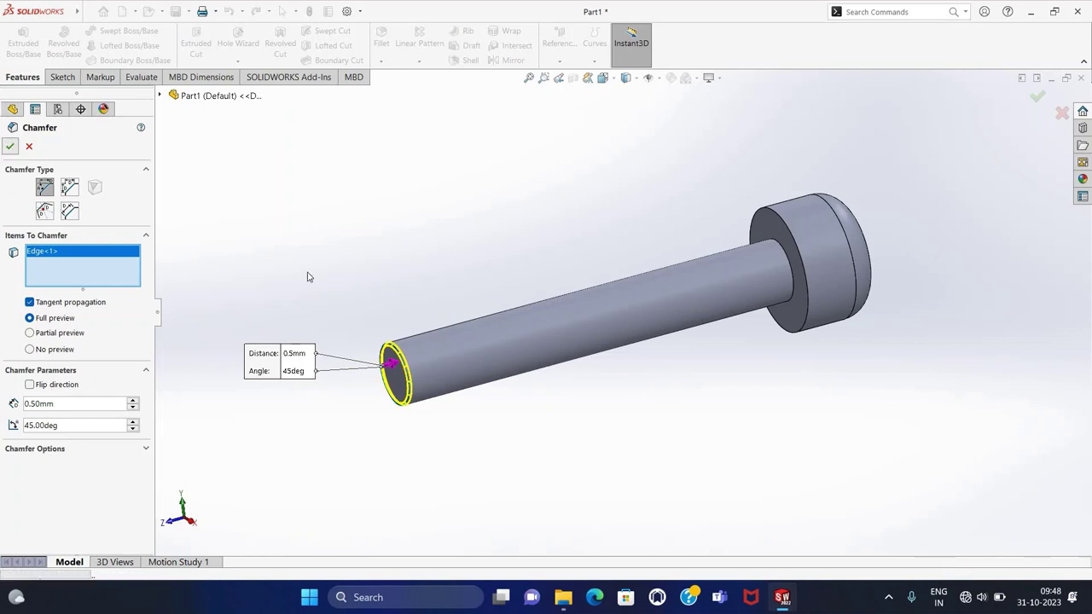
{"action": "left_click", "coordinate": [10, 146]}
- Start a thread at the shaft edge next to the head, offset 10 mm
{"action": "left_click", "coordinate": [237, 61]}
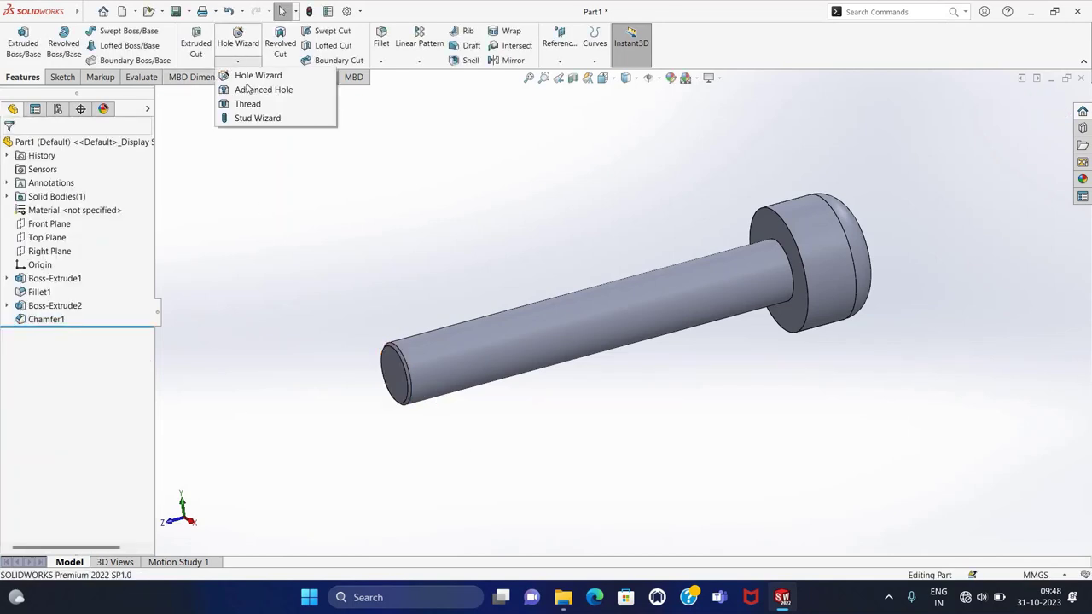
{"action": "left_click", "coordinate": [244, 99]}
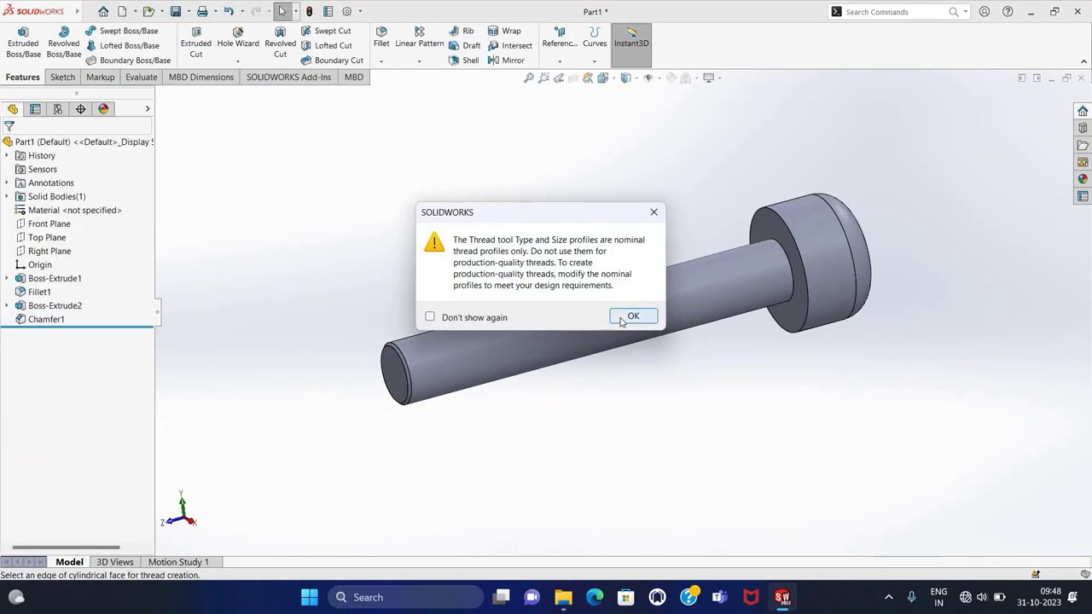
{"action": "left_click", "coordinate": [631, 316]}
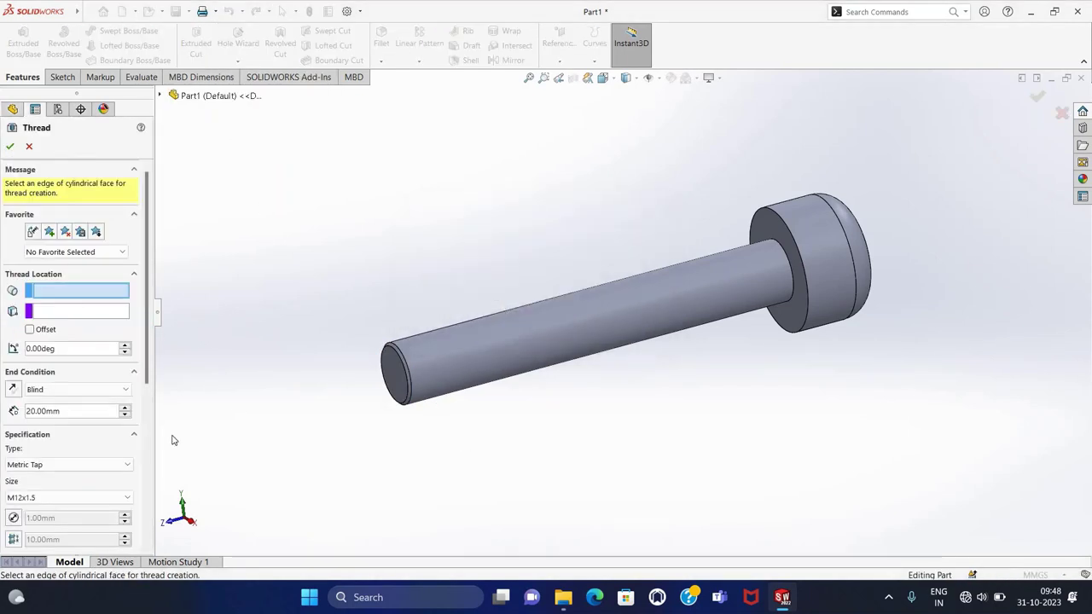
{"action": "left_click", "coordinate": [401, 355]}
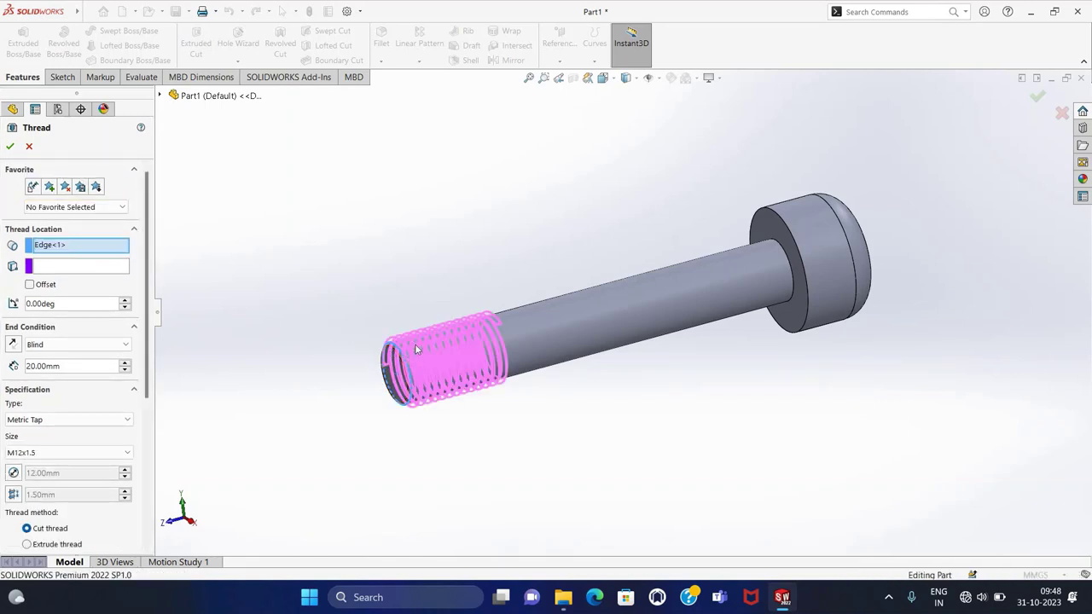
{"action": "scroll", "coordinate": [469, 368], "scroll_direction": "down", "scroll_amount": 3}
{"action": "left_click", "coordinate": [469, 367]}
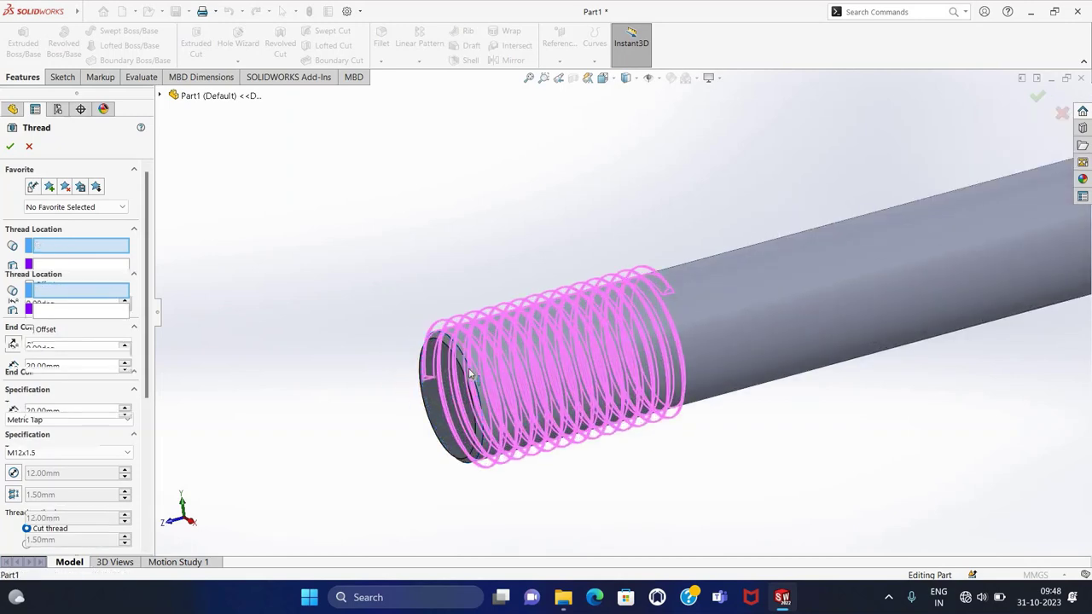
{"action": "scroll", "coordinate": [814, 344], "scroll_direction": "up", "scroll_amount": 3}
{"action": "scroll", "coordinate": [921, 271], "scroll_direction": "down", "scroll_amount": 2}
{"action": "scroll", "coordinate": [921, 270], "scroll_direction": "down", "scroll_amount": 2}
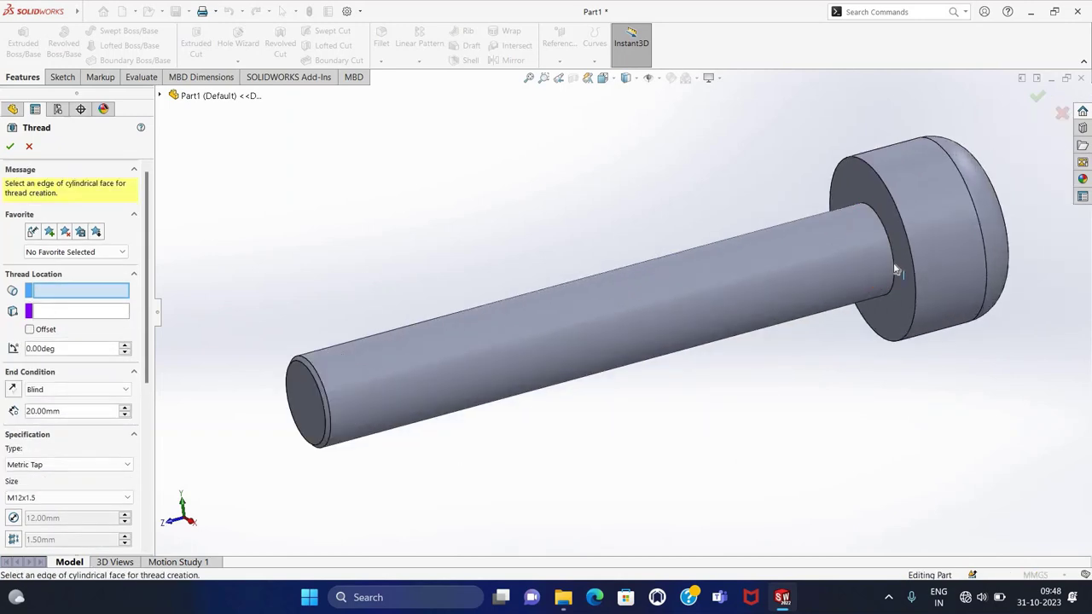
{"action": "left_click", "coordinate": [895, 271]}
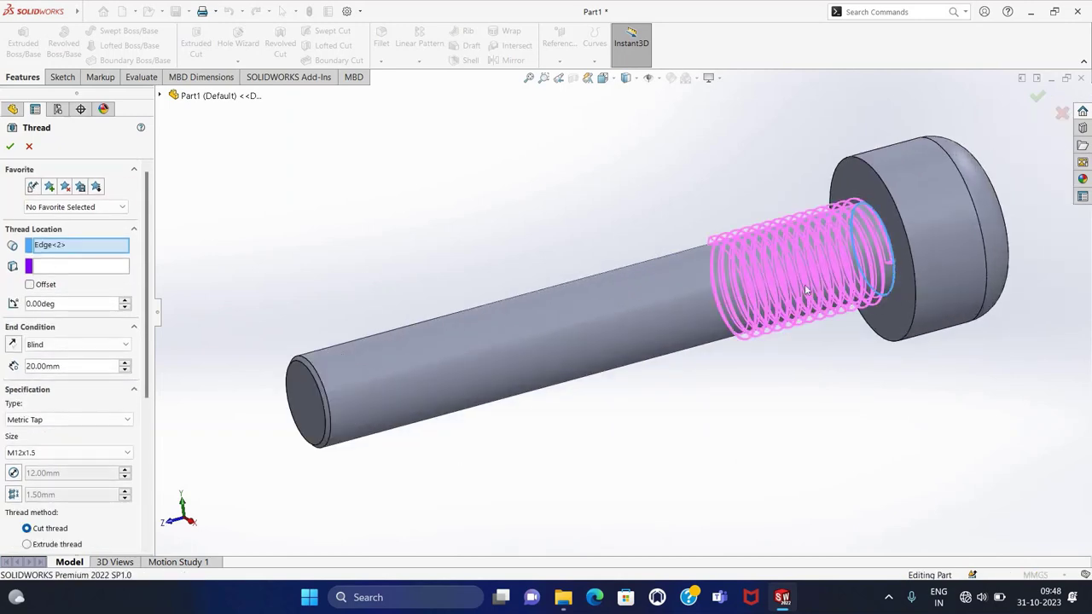
{"action": "left_click", "coordinate": [30, 284]}
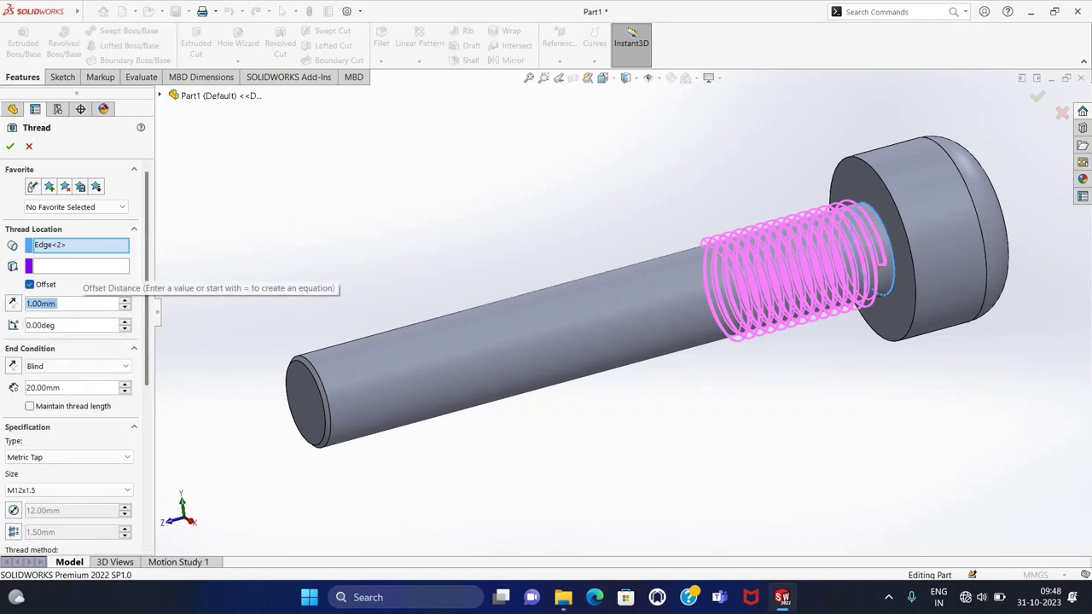
{"action": "type", "text": "10"}
{"action": "key", "text": "Return"}
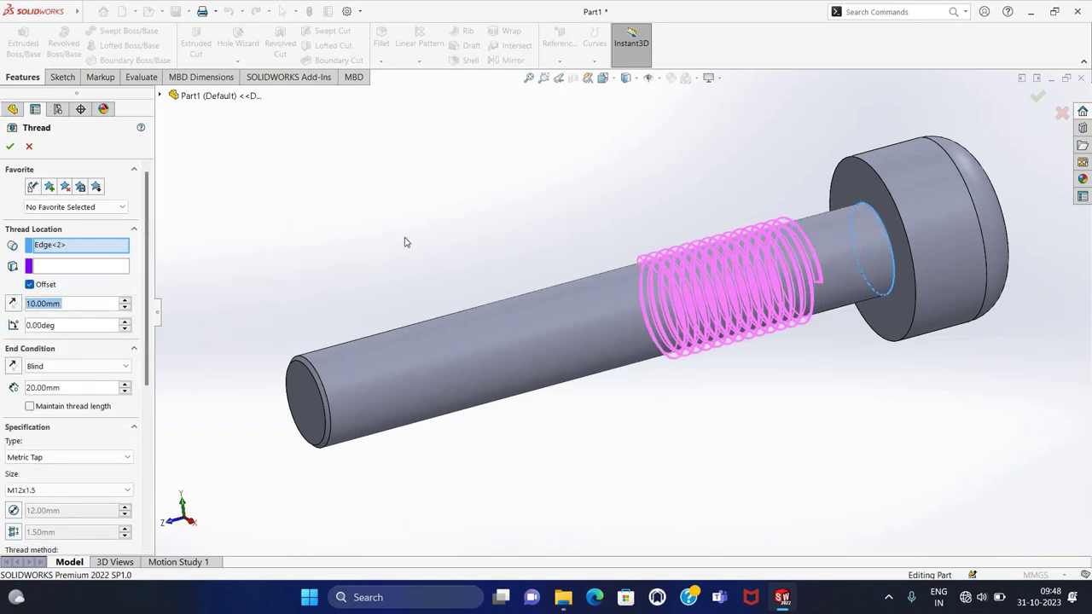
- Give the thread a 70 mm length and Metric Die type, and create it
{"action": "left_click", "coordinate": [92, 389]}
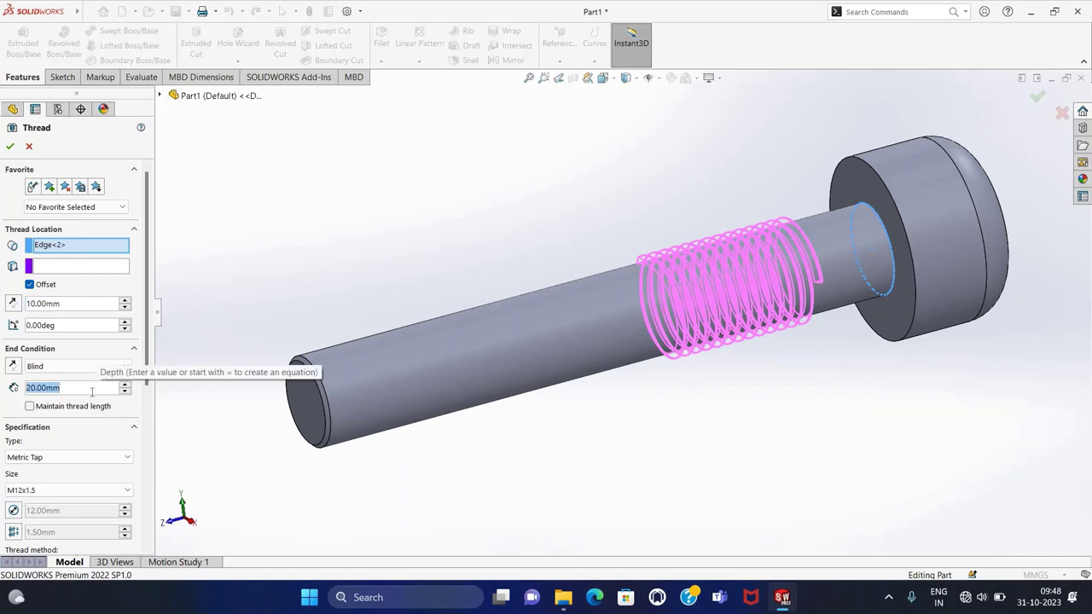
{"action": "type", "text": "70"}
{"action": "key", "text": "Return"}
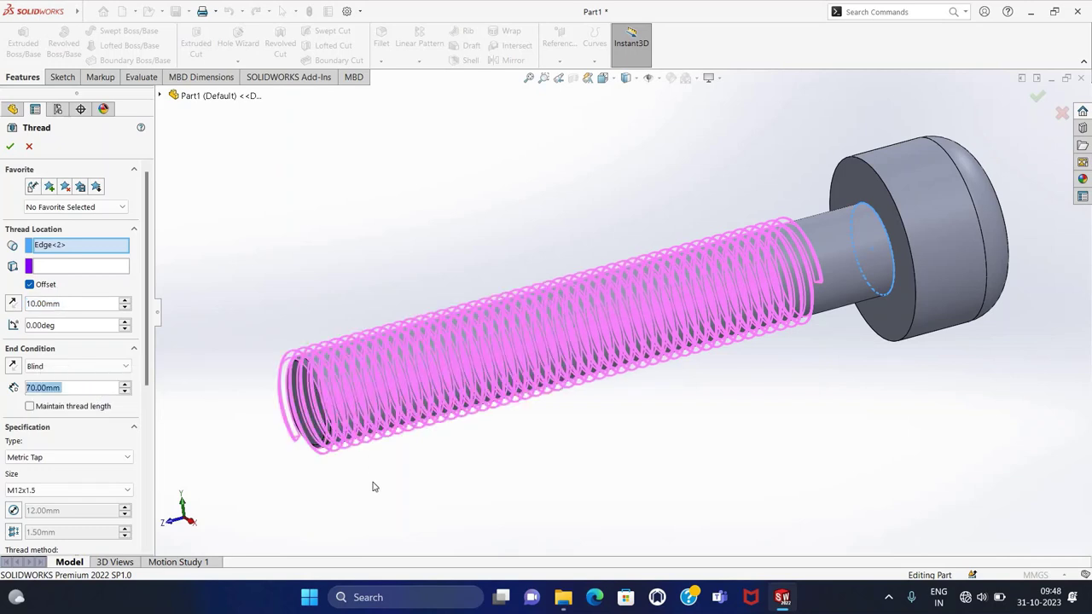
{"action": "key", "text": "z"}
{"action": "scroll", "coordinate": [78, 451], "scroll_direction": "down", "scroll_amount": 3}
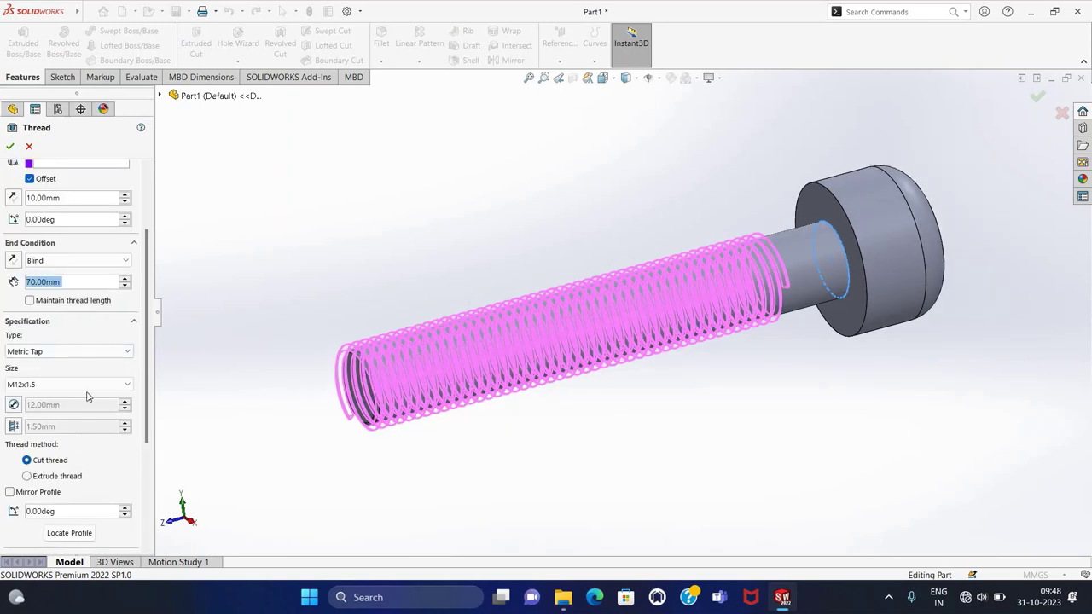
{"action": "left_click", "coordinate": [85, 352]}
{"action": "left_click", "coordinate": [89, 383]}
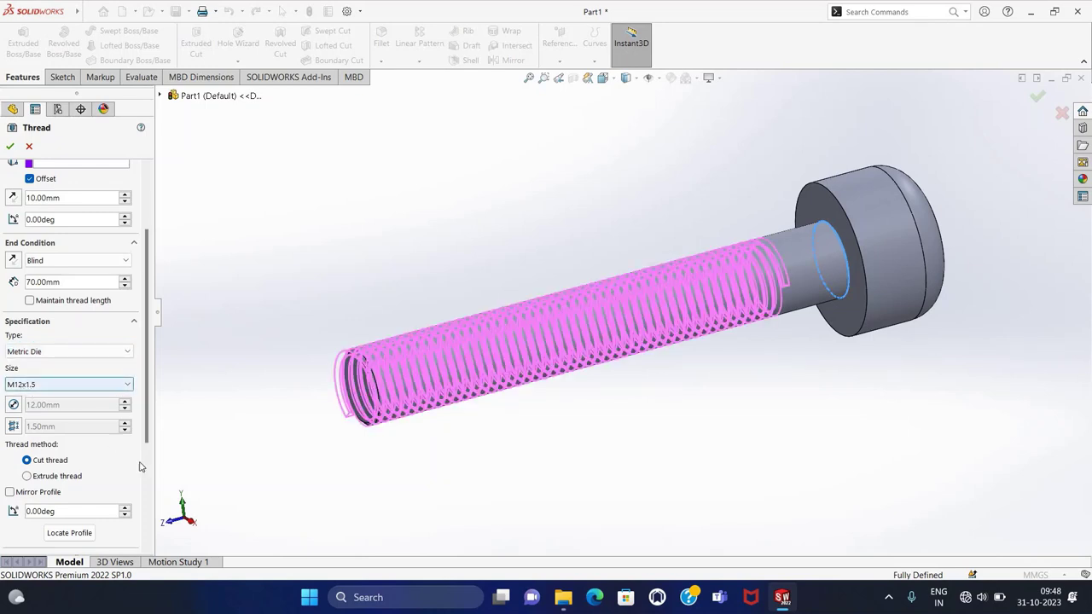
{"action": "scroll", "coordinate": [125, 452], "scroll_direction": "down", "scroll_amount": 3}
{"action": "scroll", "coordinate": [125, 452], "scroll_direction": "down", "scroll_amount": 2}
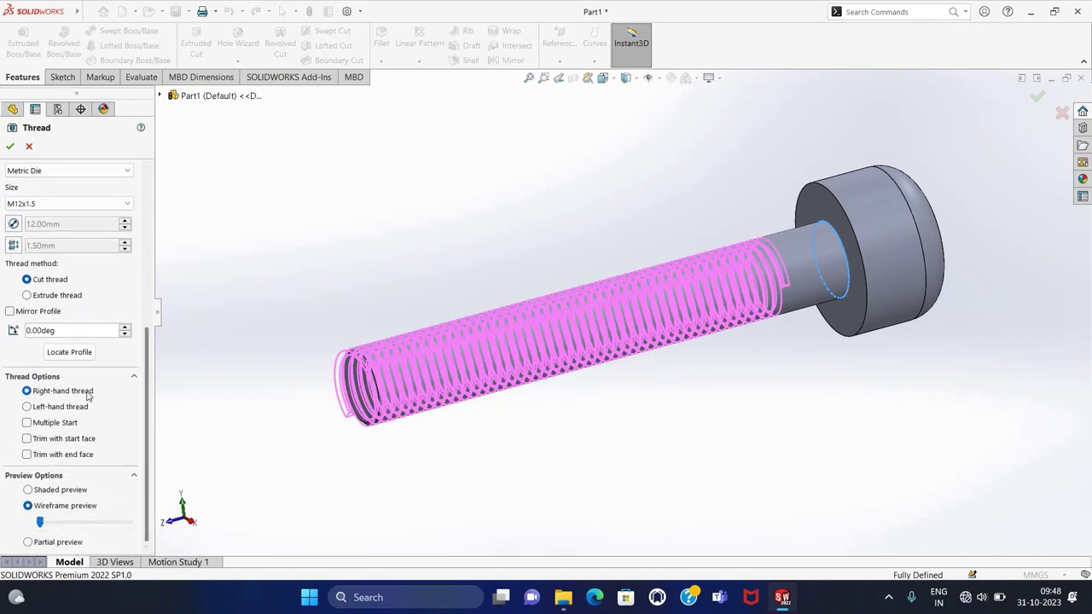
{"action": "left_click_drag", "start_coordinate": [149, 443], "coordinate": [148, 309]}
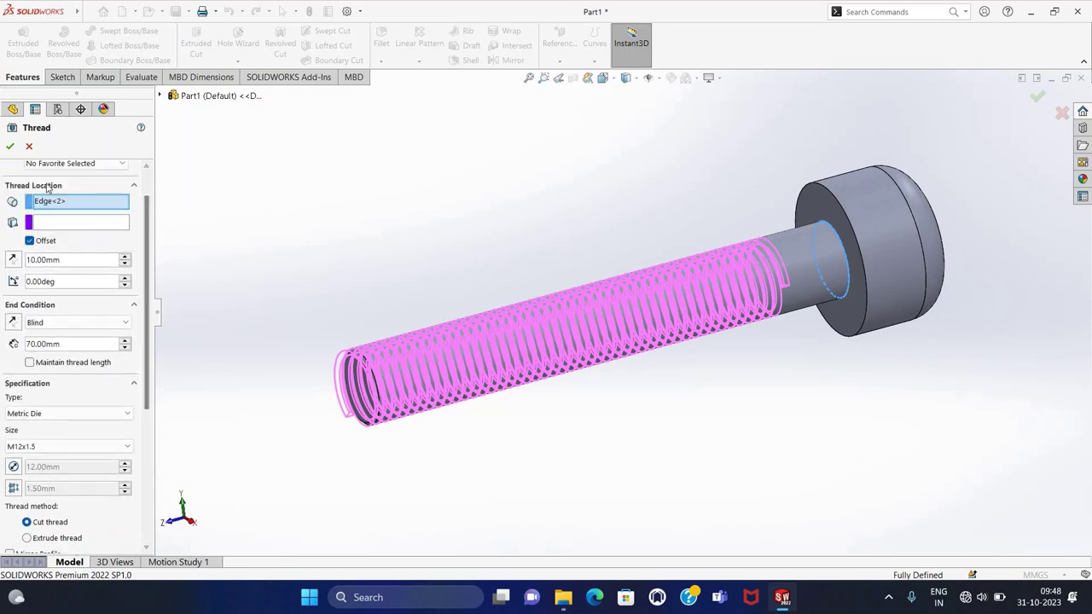
{"action": "left_click", "coordinate": [10, 147]}
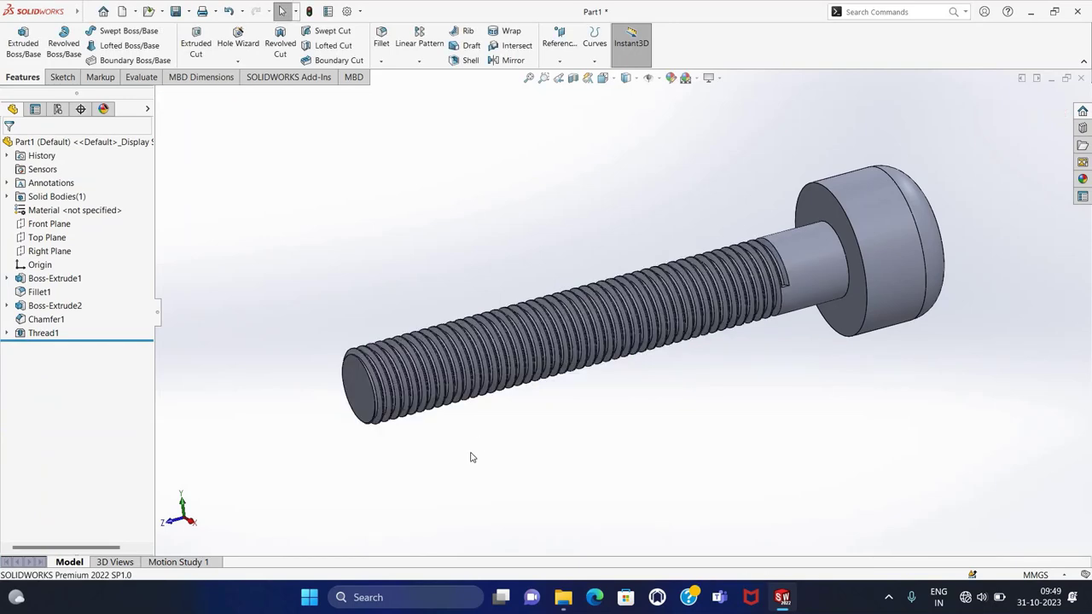
- Orbit the cap bolt to inspect the threaded end face, then fit it in the view
{"action": "mouse_move", "coordinate": [470, 458]}
{"action": "middle_mouse_down"}
{"action": "mouse_move", "coordinate": [442, 469]}
{"action": "mouse_move", "coordinate": [897, 508]}
{"action": "middle_mouse_up"}
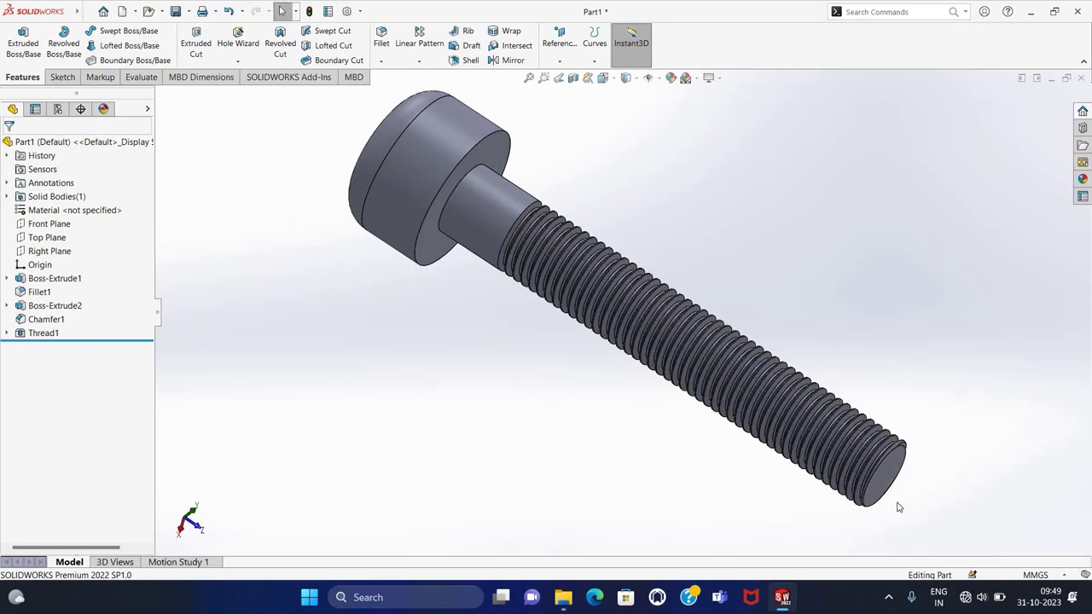
{"action": "scroll", "coordinate": [898, 507], "scroll_direction": "down", "scroll_amount": 3}
{"action": "mouse_move", "coordinate": [859, 478]}
{"action": "middle_mouse_down"}
{"action": "mouse_move", "coordinate": [899, 419]}
{"action": "mouse_move", "coordinate": [899, 363]}
{"action": "mouse_move", "coordinate": [823, 237]}
{"action": "mouse_move", "coordinate": [760, 265]}
{"action": "mouse_move", "coordinate": [709, 307]}
{"action": "mouse_move", "coordinate": [937, 418]}
{"action": "mouse_move", "coordinate": [902, 383]}
{"action": "middle_mouse_up"}
{"action": "key", "text": "f"}
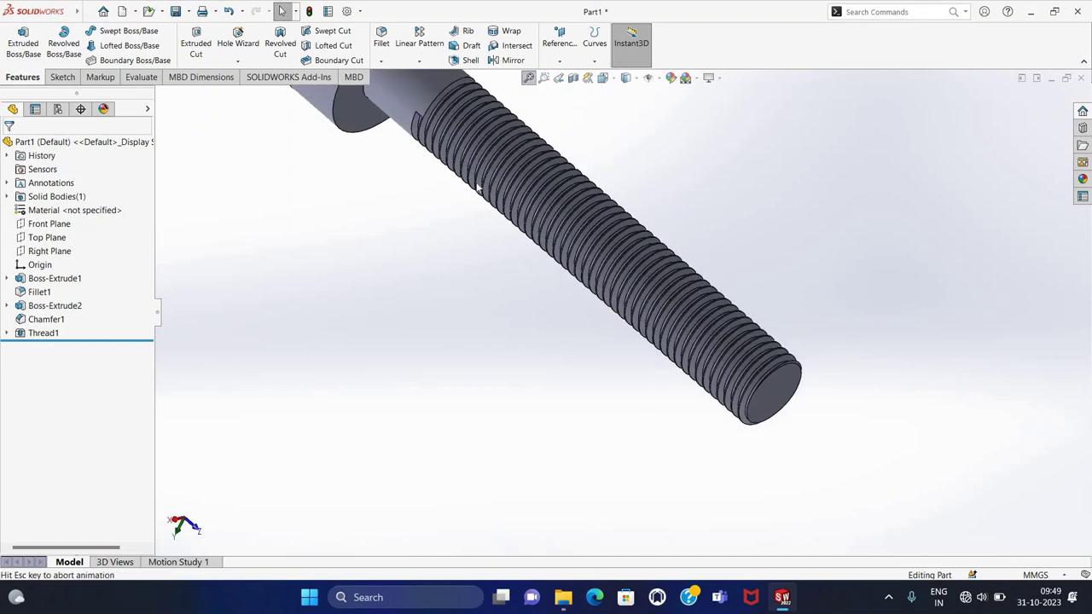
{"action": "left_click", "coordinate": [134, 12]}
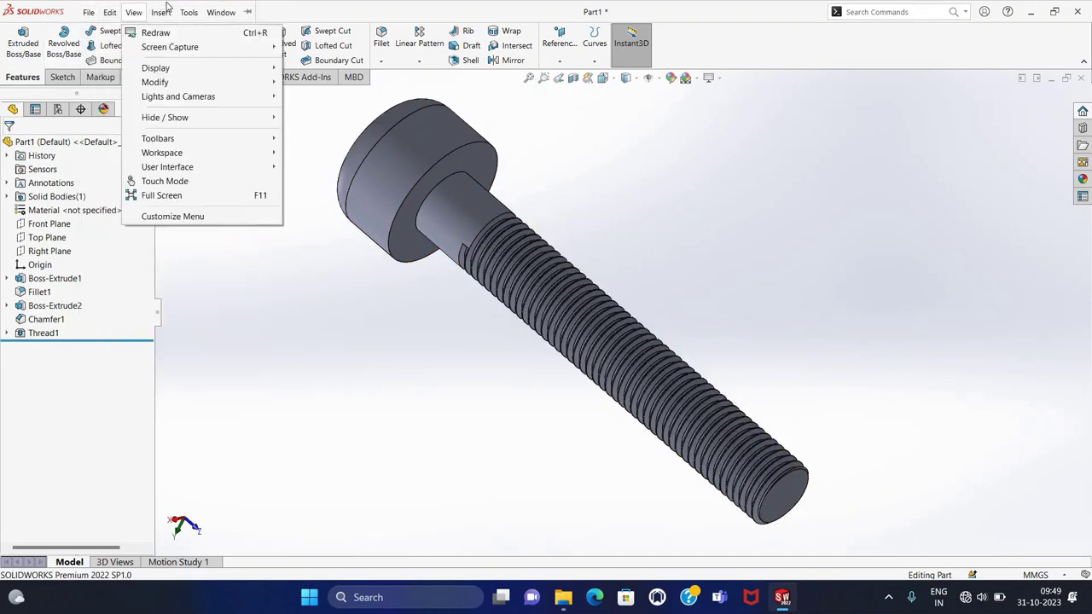
- Save the bolt as Part3.SLDPRT, rebuilding the model when saving
{"action": "key", "text": "ctrl+s"}
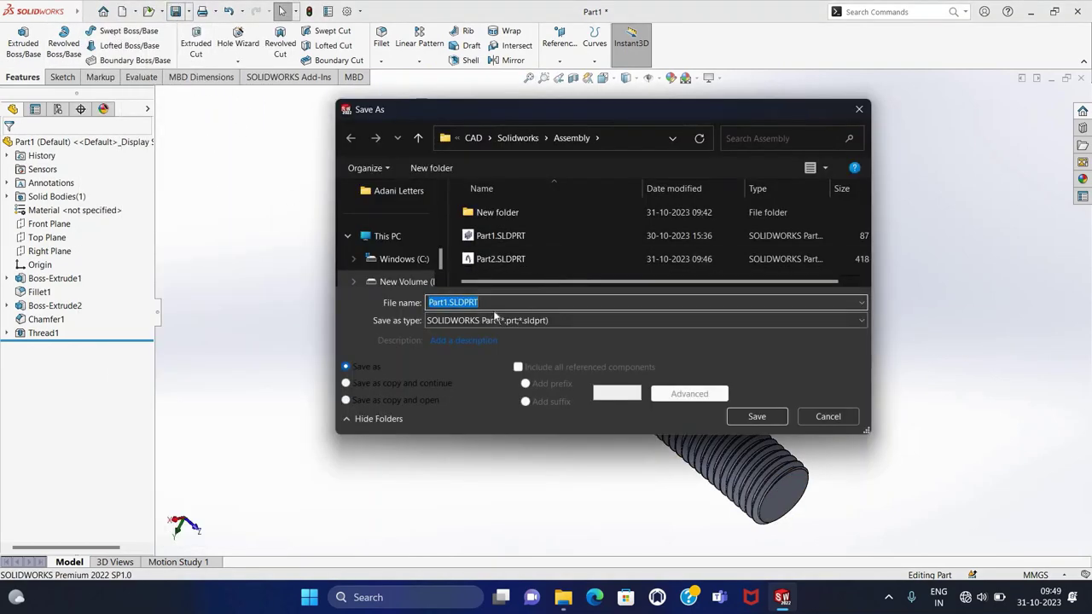
{"action": "left_click", "coordinate": [449, 302]}
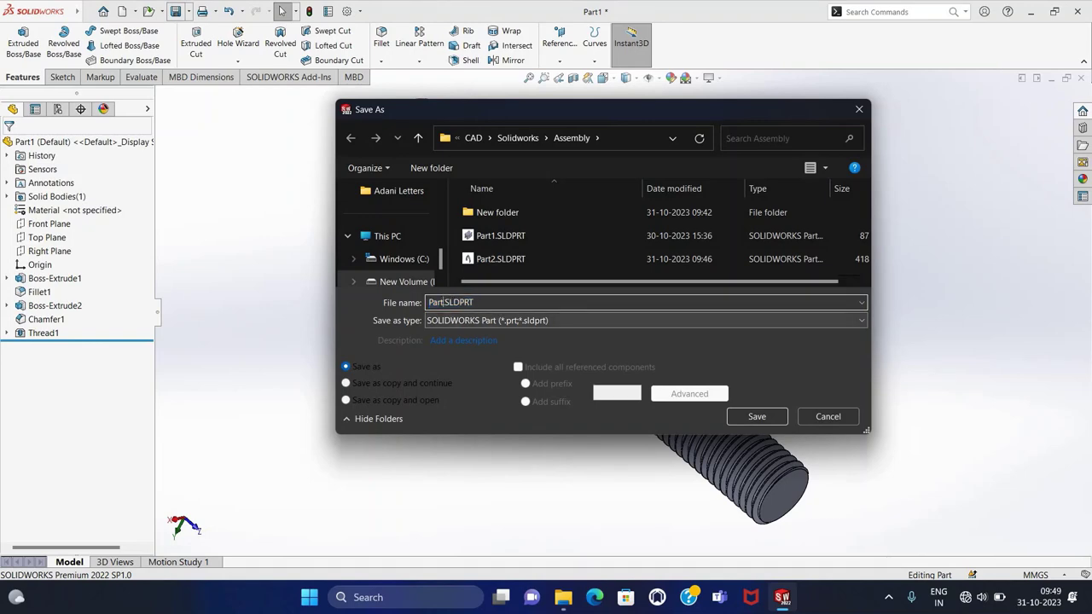
{"action": "type", "text": "3"}
{"action": "left_click", "coordinate": [757, 416]}
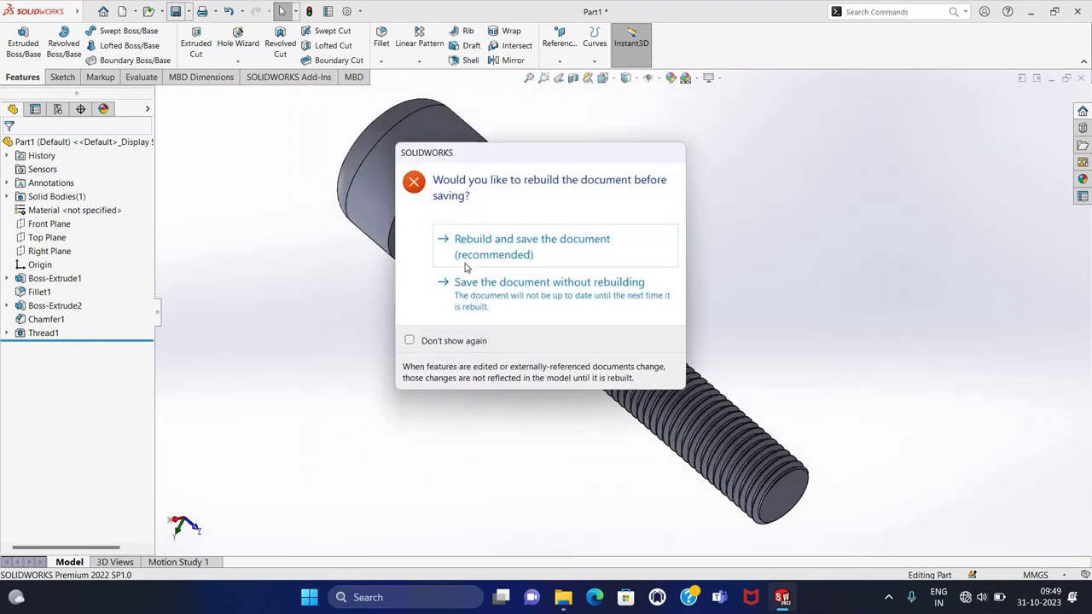
{"action": "left_click", "coordinate": [467, 266]}
{"action": "scroll", "coordinate": [418, 244], "scroll_direction": "up", "scroll_amount": 2}
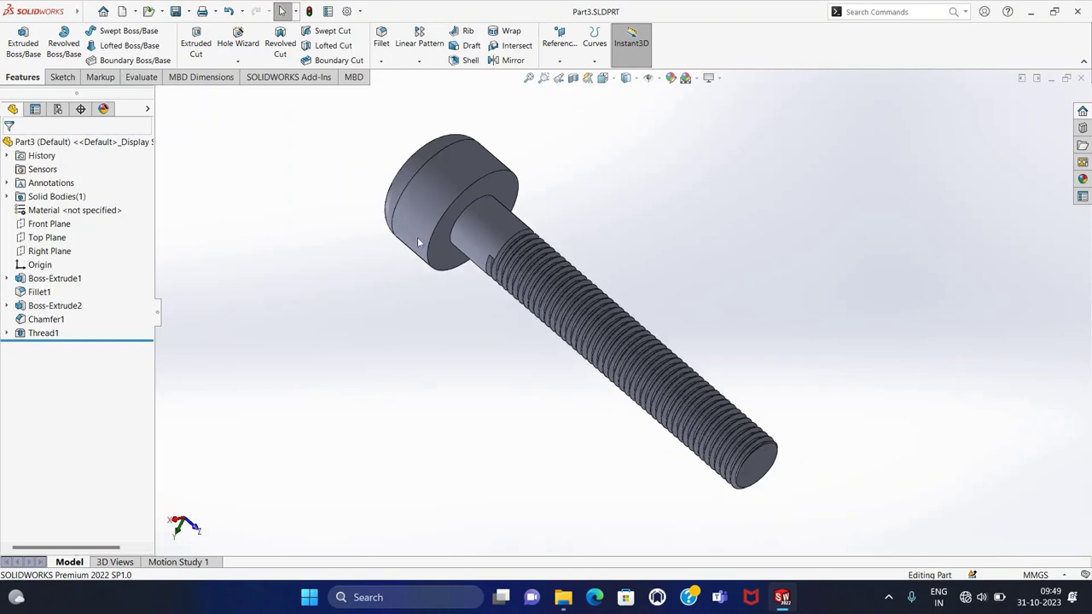
{"action": "middle_click_drag", "start_coordinate": [373, 356], "coordinate": [388, 395]}
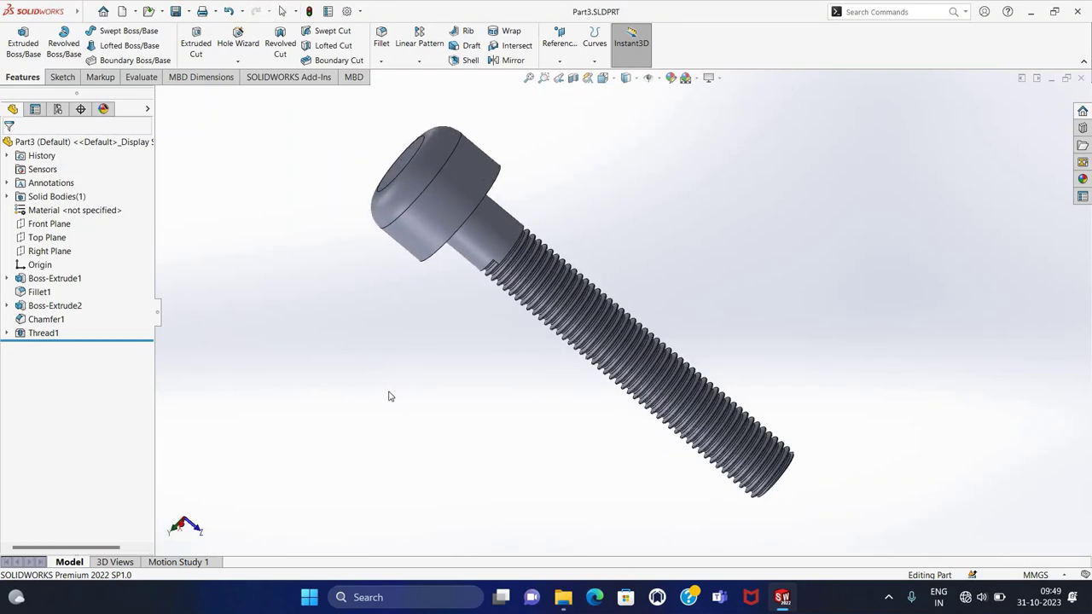
- Create a new assembly and place the V-block Part1.SLDPRT in it
{"action": "left_click", "coordinate": [120, 13]}
{"action": "left_click", "coordinate": [411, 280]}
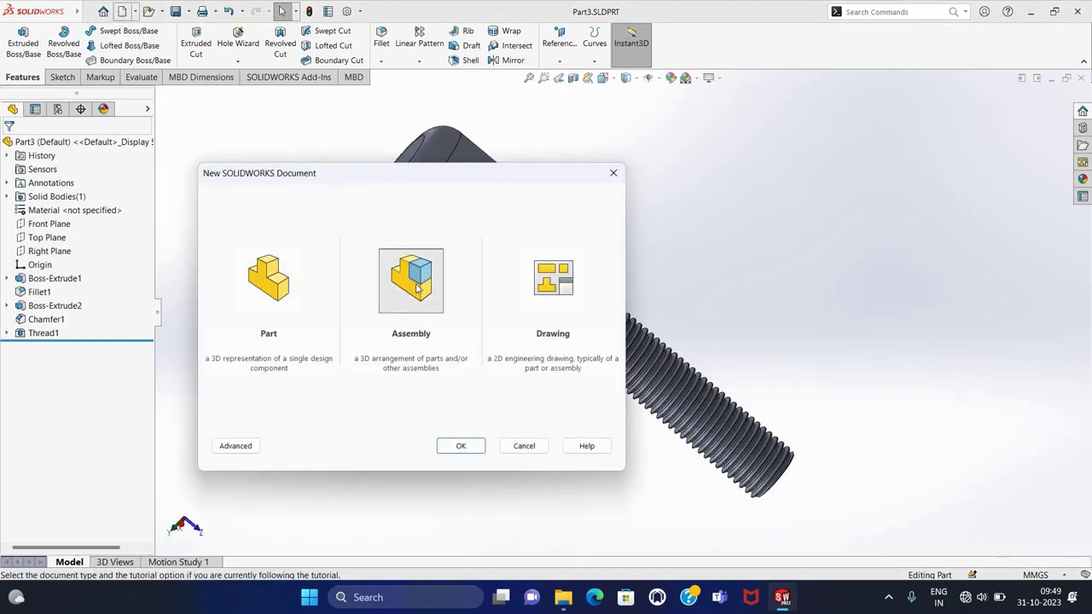
{"action": "left_click", "coordinate": [461, 447]}
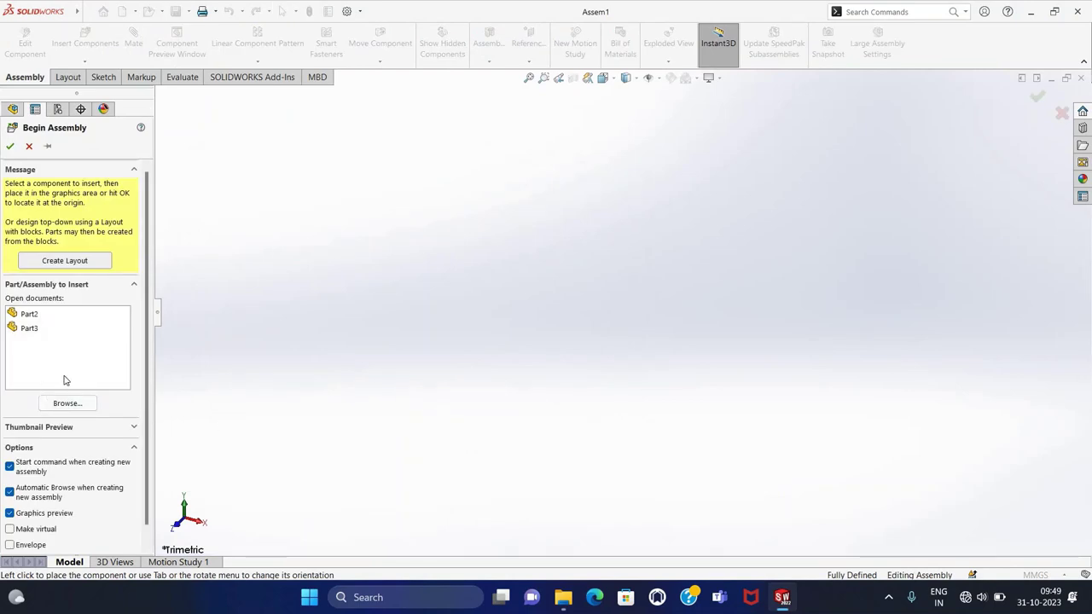
{"action": "left_click", "coordinate": [61, 404]}
{"action": "left_click", "coordinate": [501, 235]}
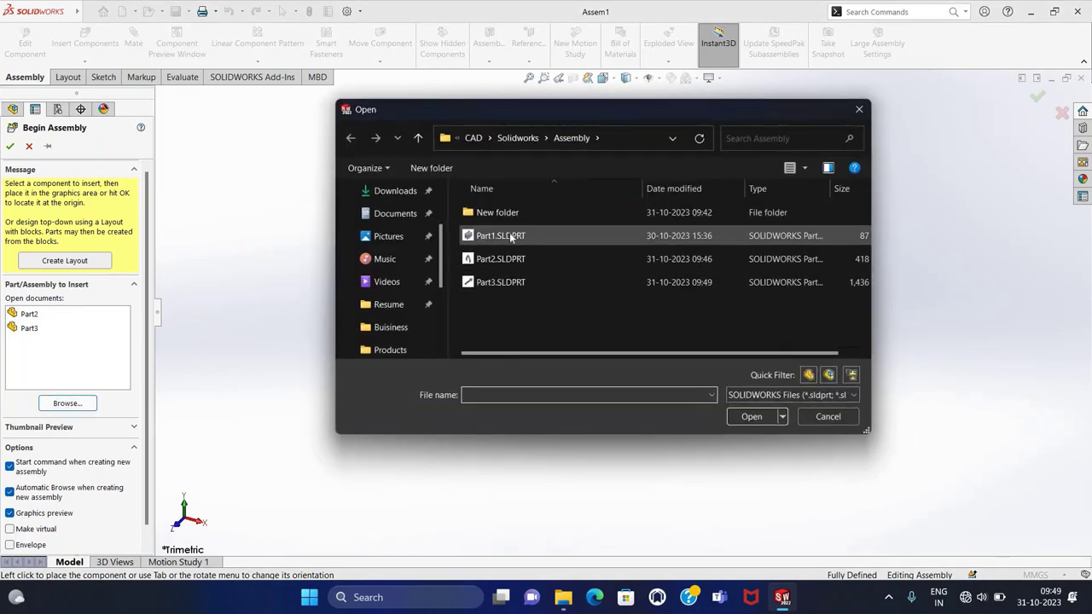
{"action": "left_click", "coordinate": [754, 417]}
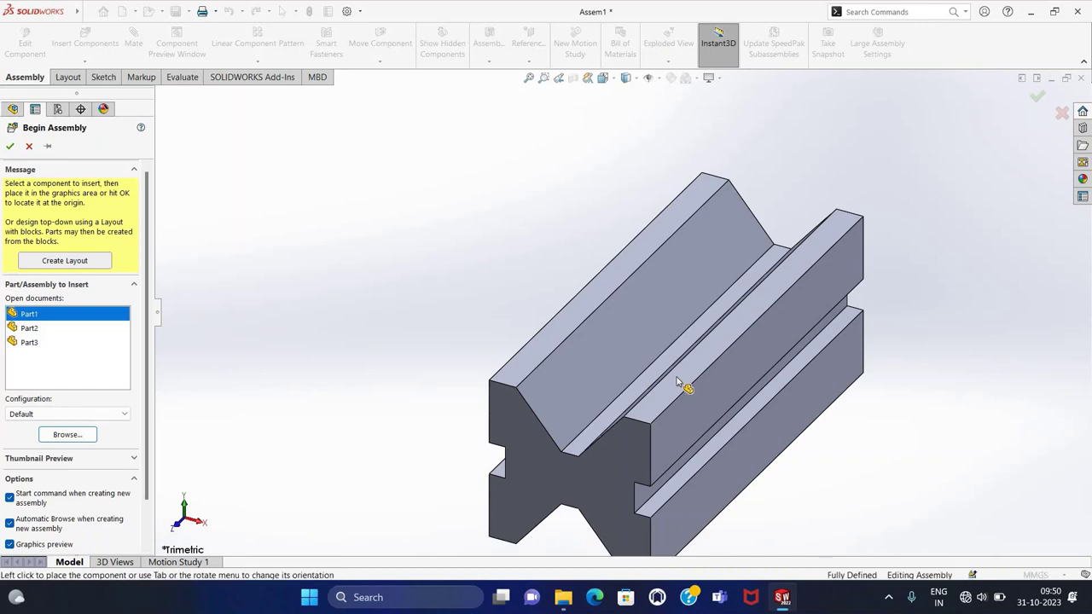
{"action": "left_click", "coordinate": [643, 381]}
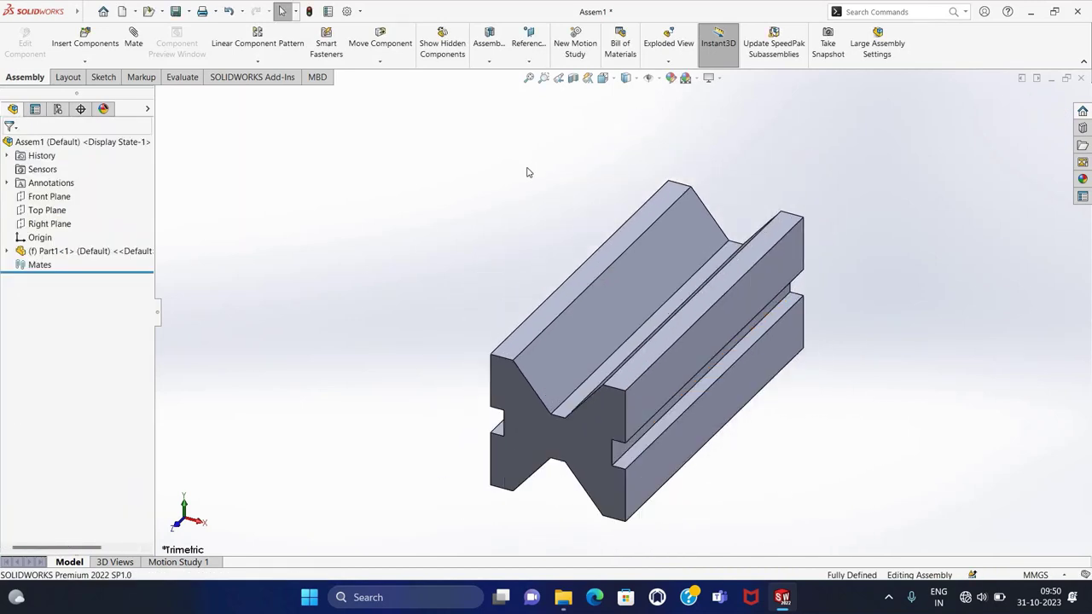
- Insert the arch clamp Part2 as a second component at the origin
{"action": "left_click", "coordinate": [81, 62]}
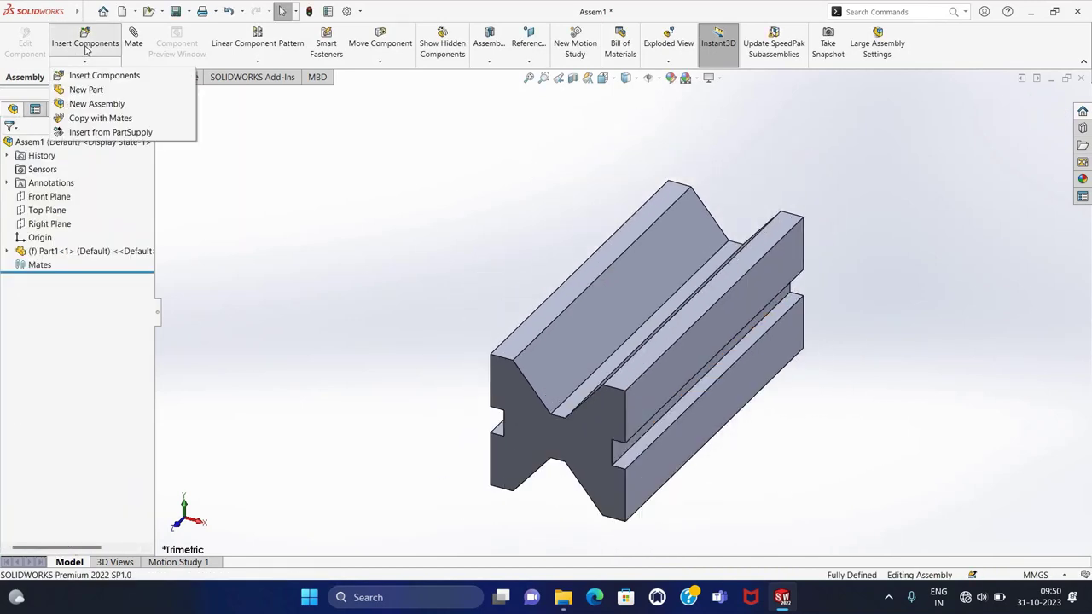
{"action": "left_click", "coordinate": [90, 73]}
{"action": "left_click", "coordinate": [30, 307]}
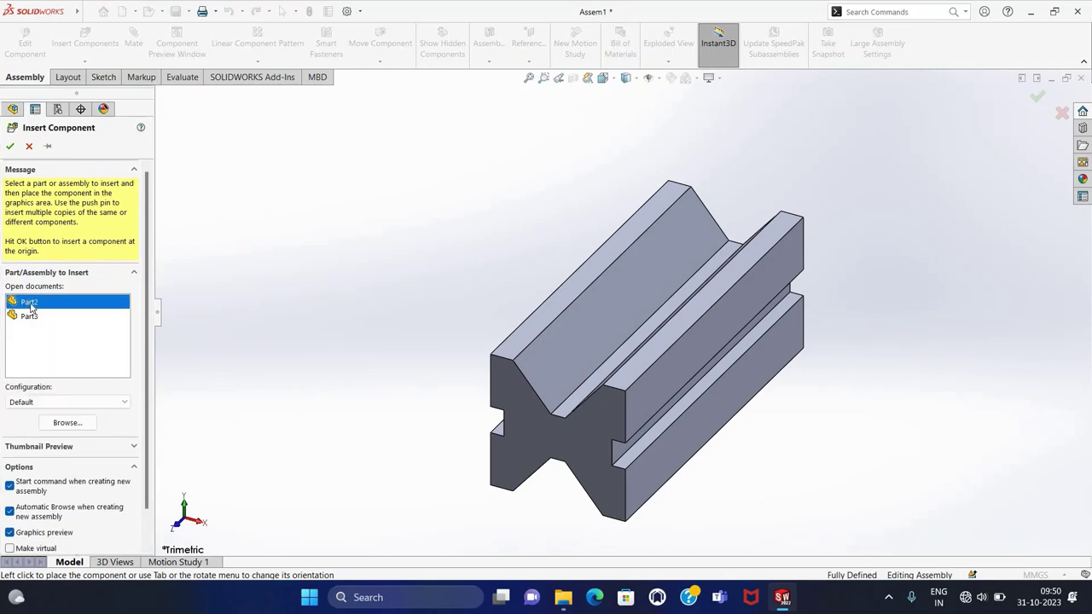
{"action": "left_click", "coordinate": [11, 147]}
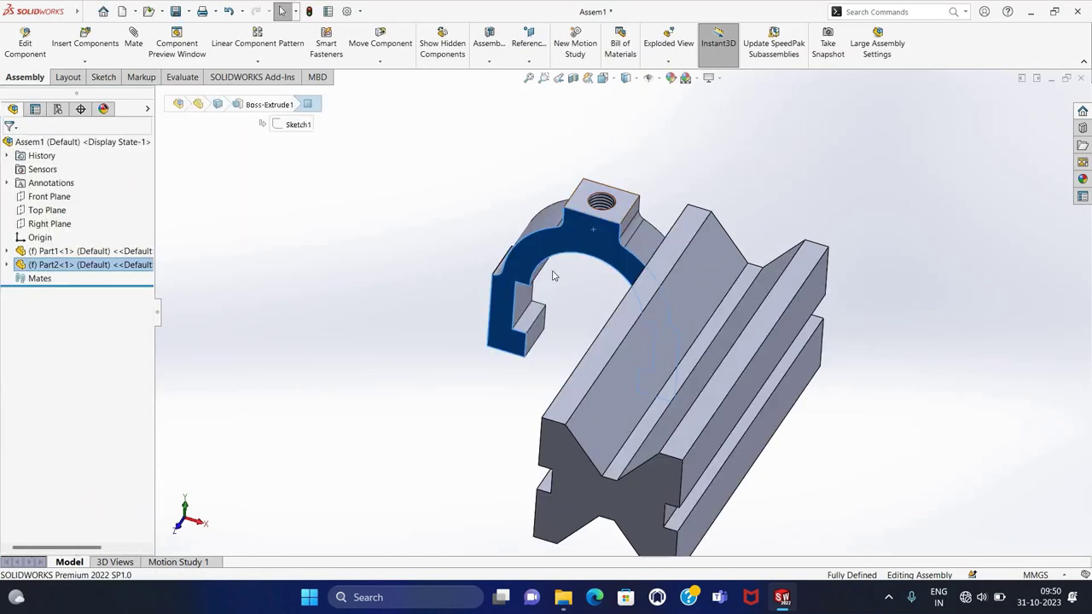
- Float the arch clamp Part2 and drag it up clear of the V-block
{"action": "right_click", "coordinate": [608, 235]}
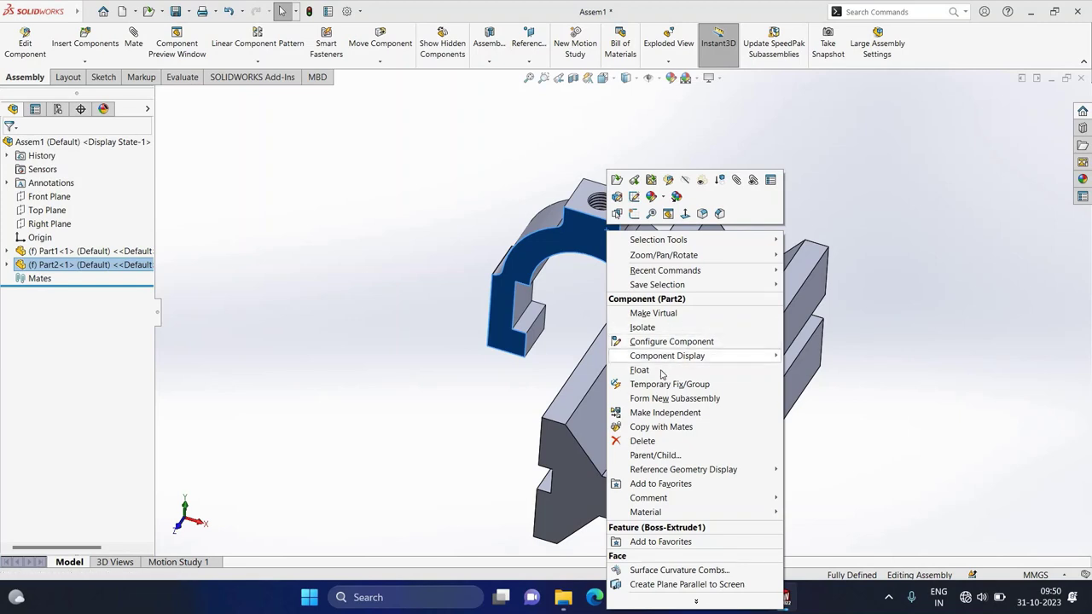
{"action": "left_click", "coordinate": [663, 372]}
{"action": "left_click_drag", "start_coordinate": [570, 245], "coordinate": [544, 76]}
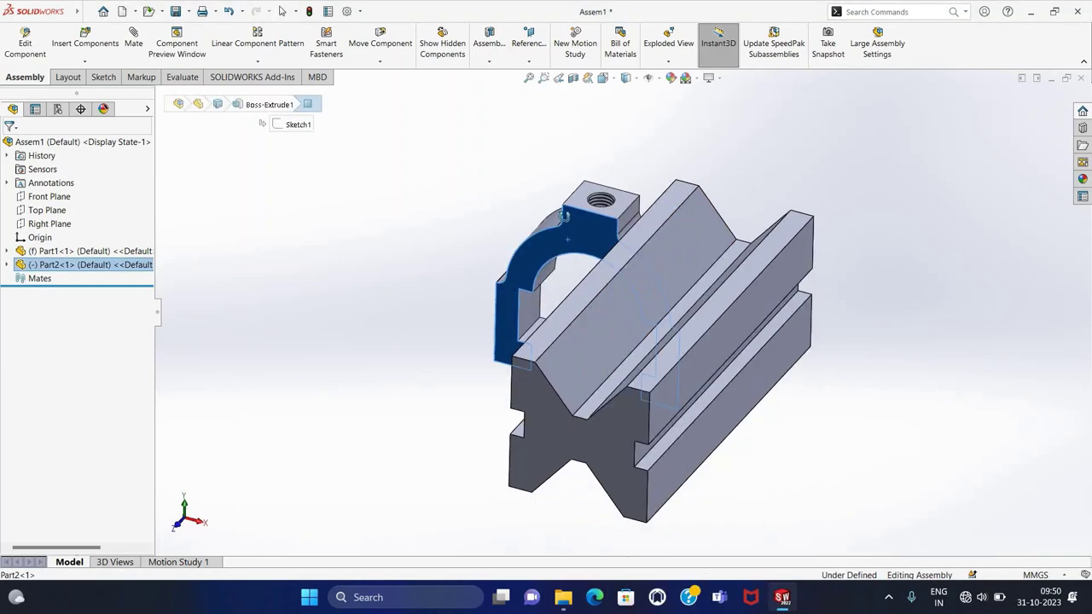
{"action": "key", "text": "Escape"}
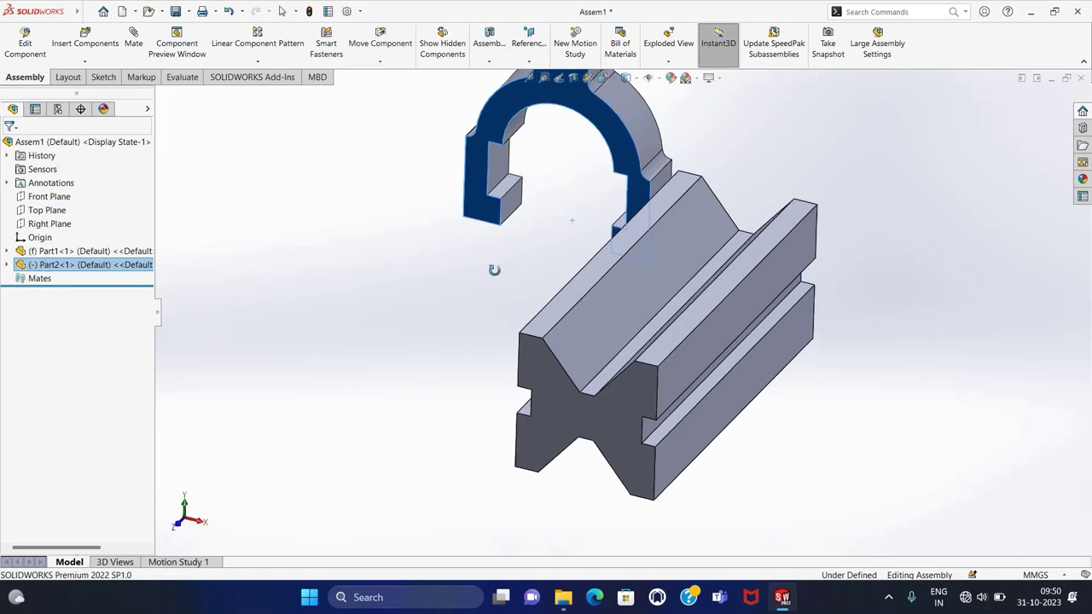
{"action": "middle_click_drag", "start_coordinate": [492, 268], "coordinate": [507, 300]}
{"action": "mouse_move", "coordinate": [705, 137]}
{"action": "middle_mouse_down"}
{"action": "mouse_move", "coordinate": [533, 320]}
{"action": "mouse_move", "coordinate": [947, 366]}
{"action": "middle_mouse_up"}
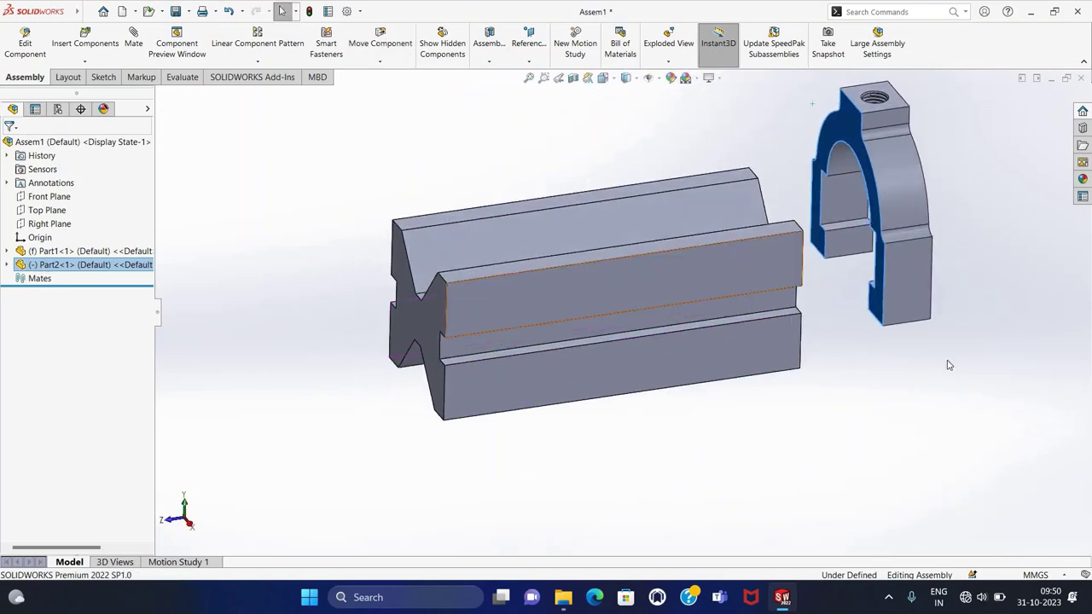
- Show temporary axes on both parts and nudge the clamp slightly right and down
{"action": "left_click", "coordinate": [657, 78]}
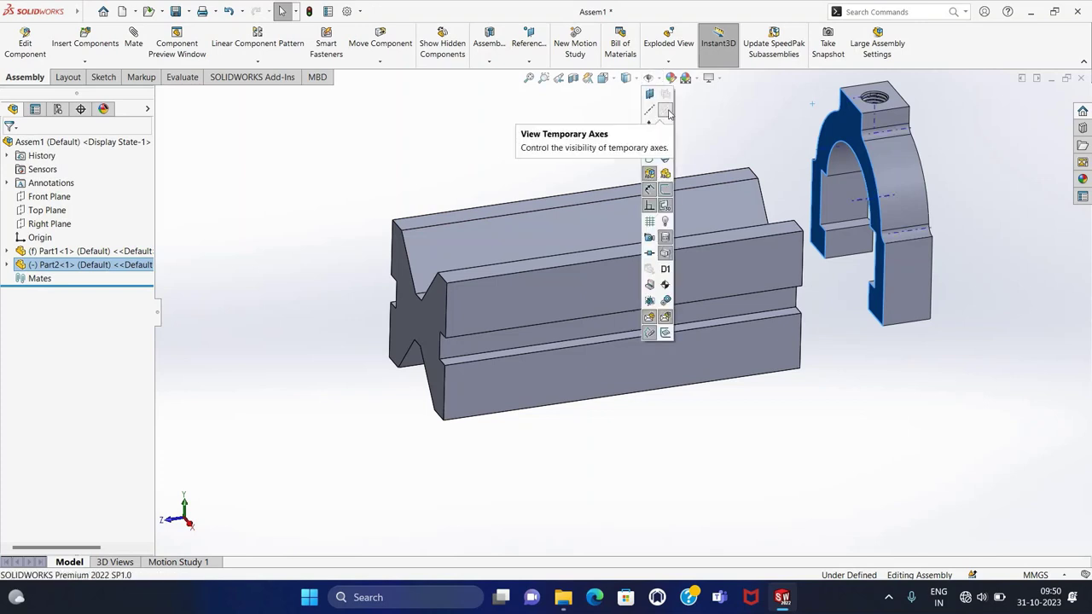
{"action": "left_click", "coordinate": [668, 112]}
{"action": "mouse_move", "coordinate": [791, 454]}
{"action": "middle_mouse_down"}
{"action": "mouse_move", "coordinate": [770, 446]}
{"action": "mouse_move", "coordinate": [773, 417]}
{"action": "mouse_move", "coordinate": [802, 355]}
{"action": "middle_mouse_up"}
{"action": "middle_click_drag", "start_coordinate": [817, 413], "coordinate": [831, 434]}
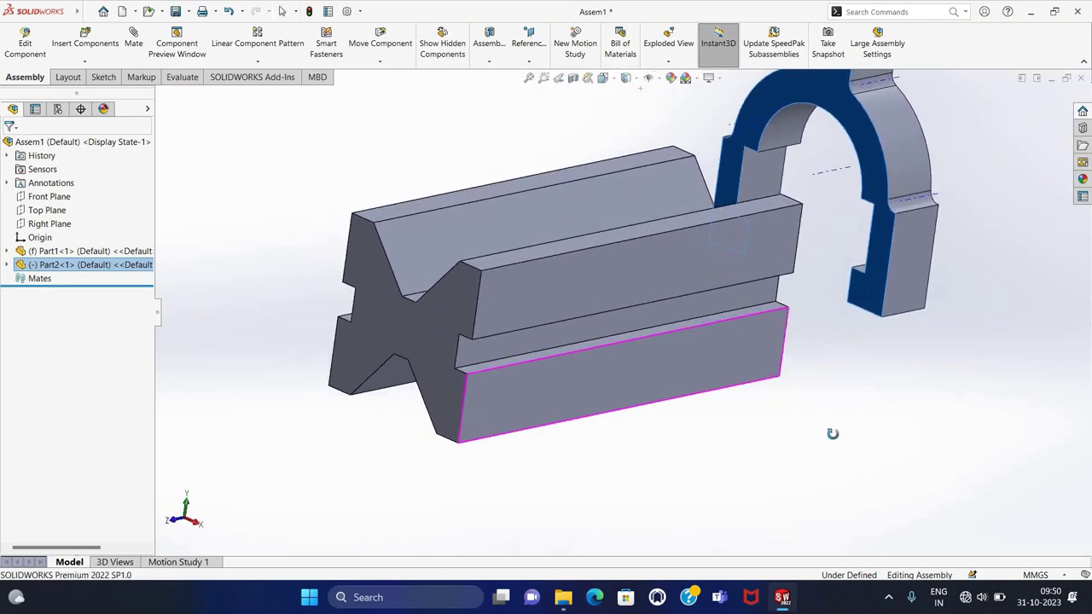
{"action": "left_click_drag", "start_coordinate": [896, 162], "coordinate": [917, 169]}
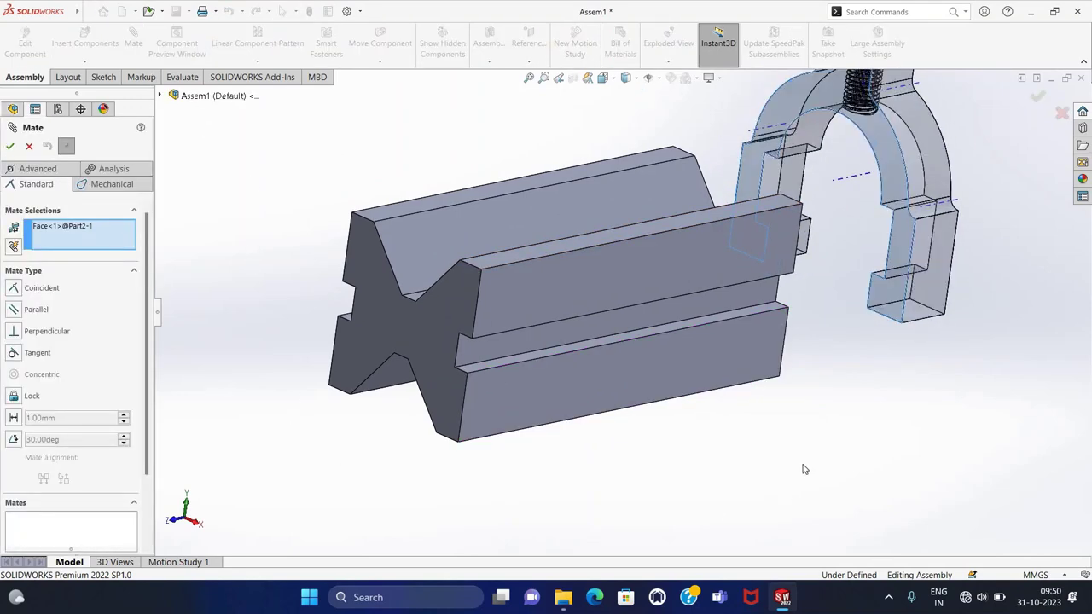
- Replace the wrong Face<1> entry with a clamp face, then pick a V-block face for a Coincident mate
{"action": "mouse_move", "coordinate": [813, 375]}
{"action": "middle_mouse_down"}
{"action": "mouse_move", "coordinate": [853, 475]}
{"action": "mouse_move", "coordinate": [816, 422]}
{"action": "middle_mouse_up"}
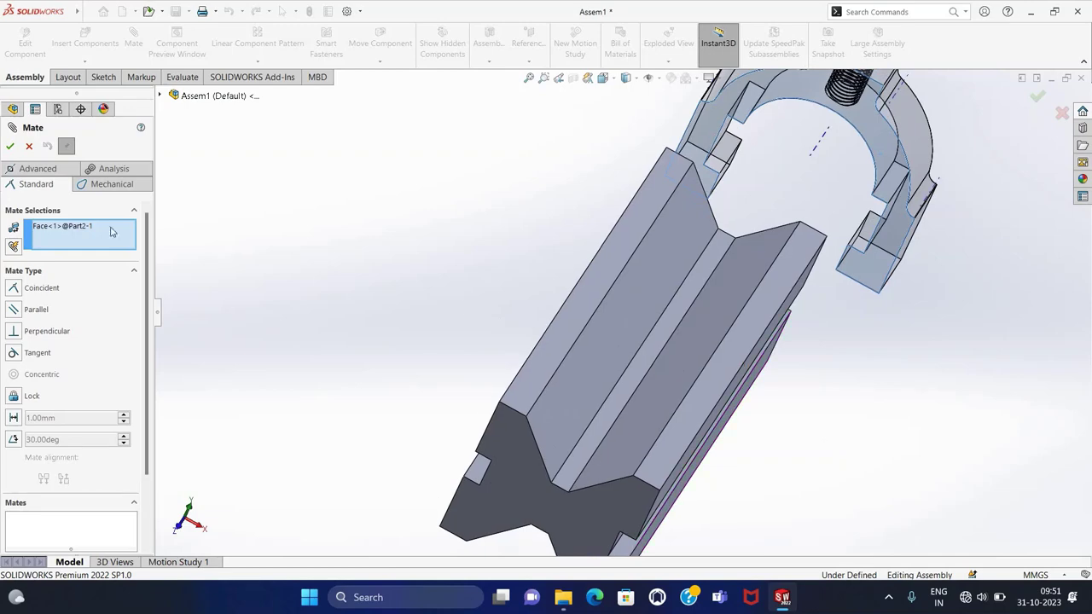
{"action": "left_click", "coordinate": [59, 227]}
{"action": "key", "text": "Delete"}
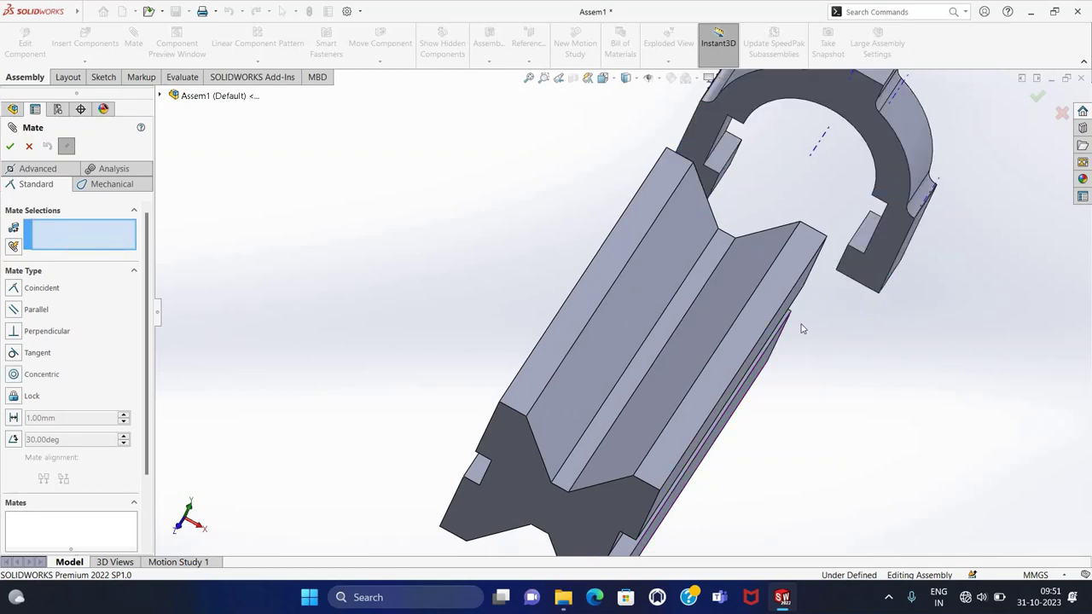
{"action": "mouse_move", "coordinate": [802, 328]}
{"action": "middle_mouse_down"}
{"action": "mouse_move", "coordinate": [831, 366]}
{"action": "mouse_move", "coordinate": [818, 214]}
{"action": "middle_mouse_up"}
{"action": "left_click", "coordinate": [818, 215]}
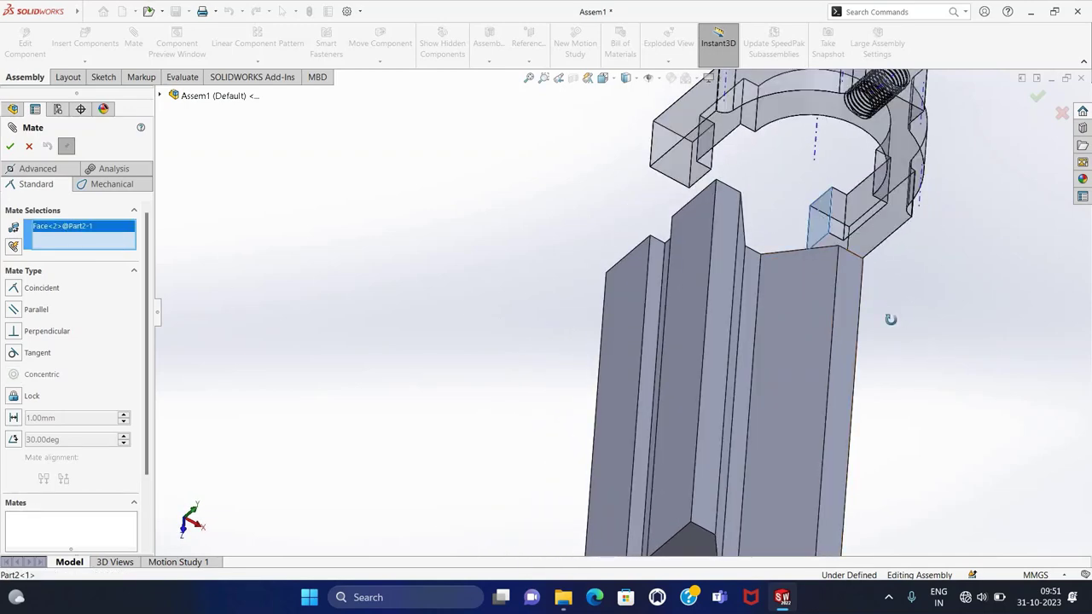
{"action": "middle_click_drag", "start_coordinate": [892, 317], "coordinate": [804, 257]}
{"action": "left_click", "coordinate": [529, 78]}
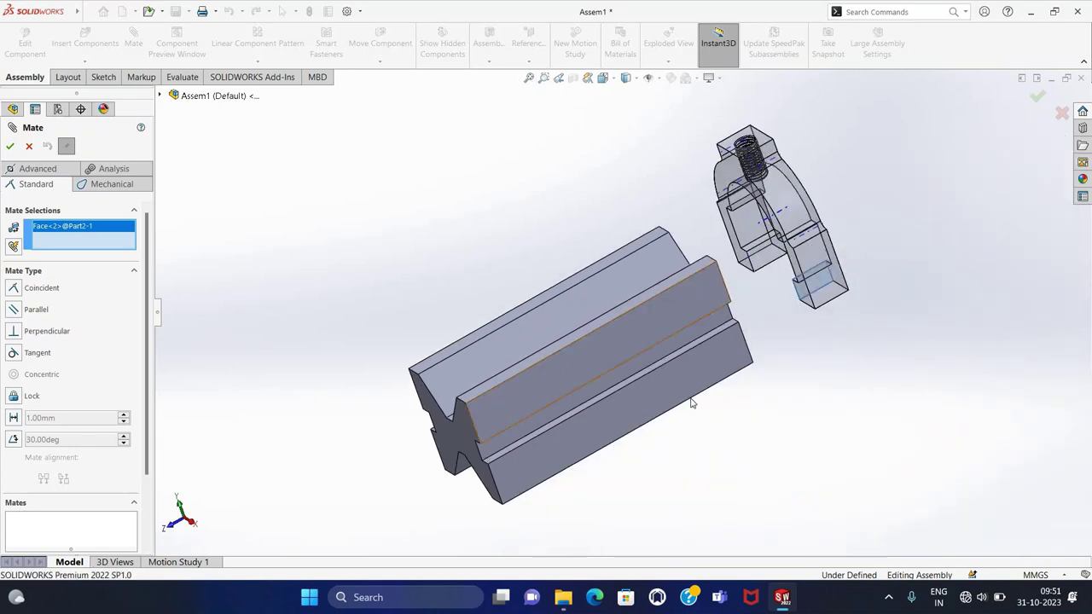
{"action": "scroll", "coordinate": [654, 313], "scroll_direction": "down", "scroll_amount": 2}
{"action": "left_click", "coordinate": [653, 319]}
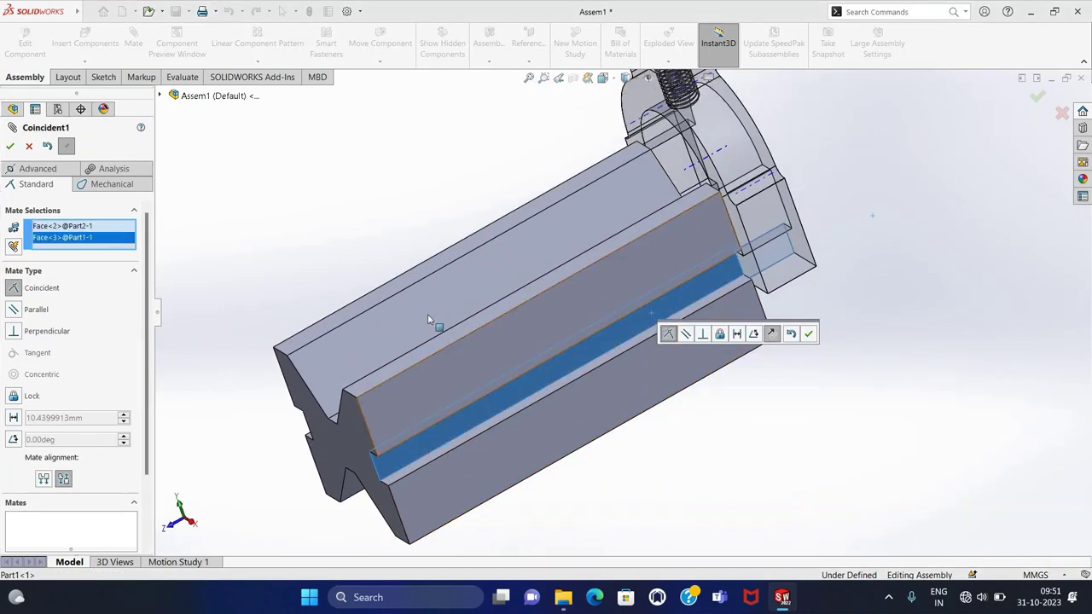
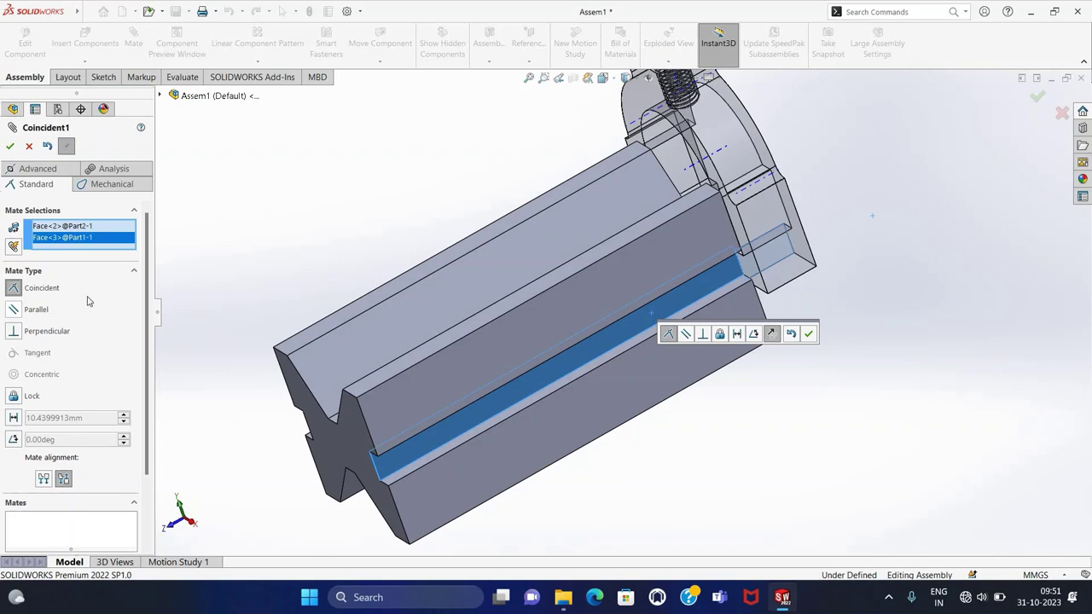
- Accept the first coincident mate and slide the clamp onto the middle of the V-block
{"action": "scroll", "coordinate": [88, 300], "scroll_direction": "down", "scroll_amount": 3}
{"action": "scroll", "coordinate": [121, 313], "scroll_direction": "up", "scroll_amount": 3}
{"action": "left_click", "coordinate": [10, 148]}
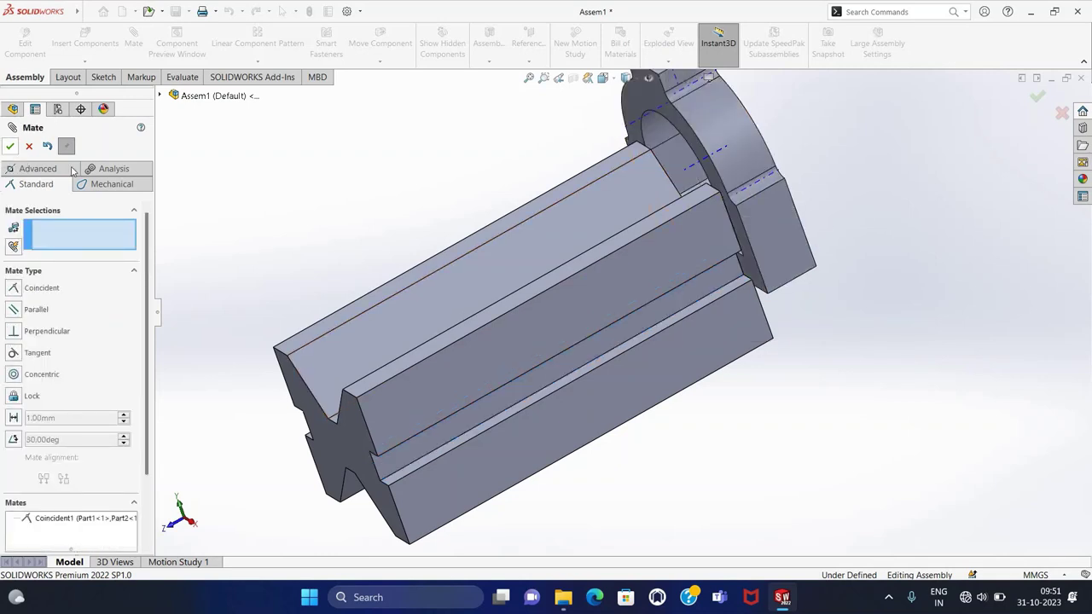
{"action": "left_click_drag", "start_coordinate": [776, 196], "coordinate": [624, 259]}
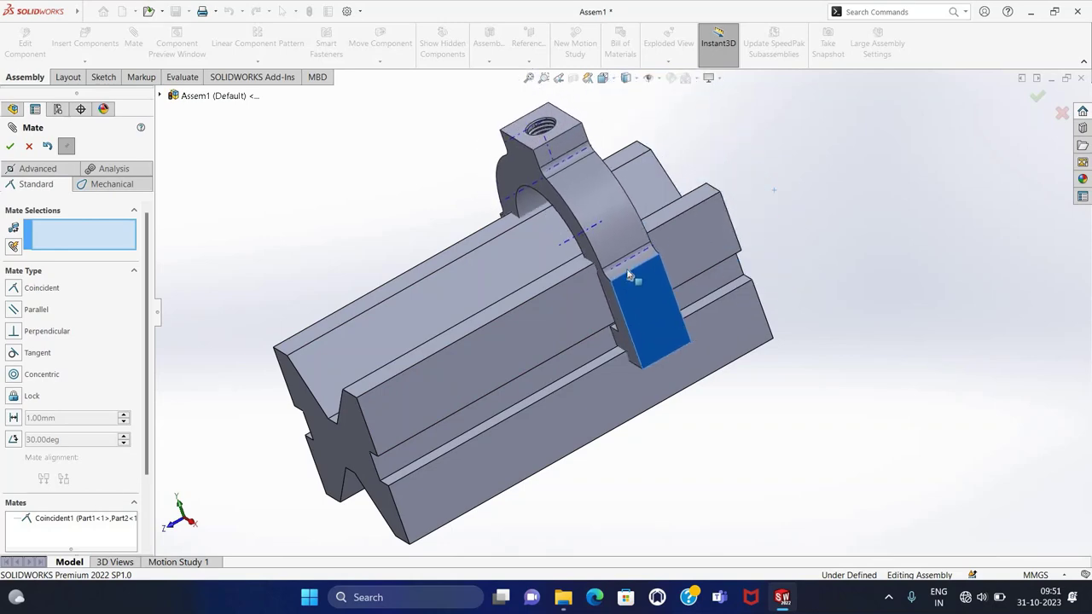
{"action": "mouse_move", "coordinate": [746, 424]}
{"action": "middle_mouse_down"}
{"action": "mouse_move", "coordinate": [565, 435]}
{"action": "mouse_move", "coordinate": [642, 387]}
{"action": "mouse_move", "coordinate": [700, 442]}
{"action": "middle_mouse_up"}
{"action": "mouse_move", "coordinate": [756, 402]}
{"action": "middle_mouse_down"}
{"action": "mouse_move", "coordinate": [865, 566]}
{"action": "mouse_move", "coordinate": [604, 291]}
{"action": "mouse_move", "coordinate": [815, 446]}
{"action": "mouse_move", "coordinate": [788, 441]}
{"action": "mouse_move", "coordinate": [795, 402]}
{"action": "mouse_move", "coordinate": [793, 424]}
{"action": "middle_mouse_up"}
{"action": "scroll", "coordinate": [439, 367], "scroll_direction": "down", "scroll_amount": 3}
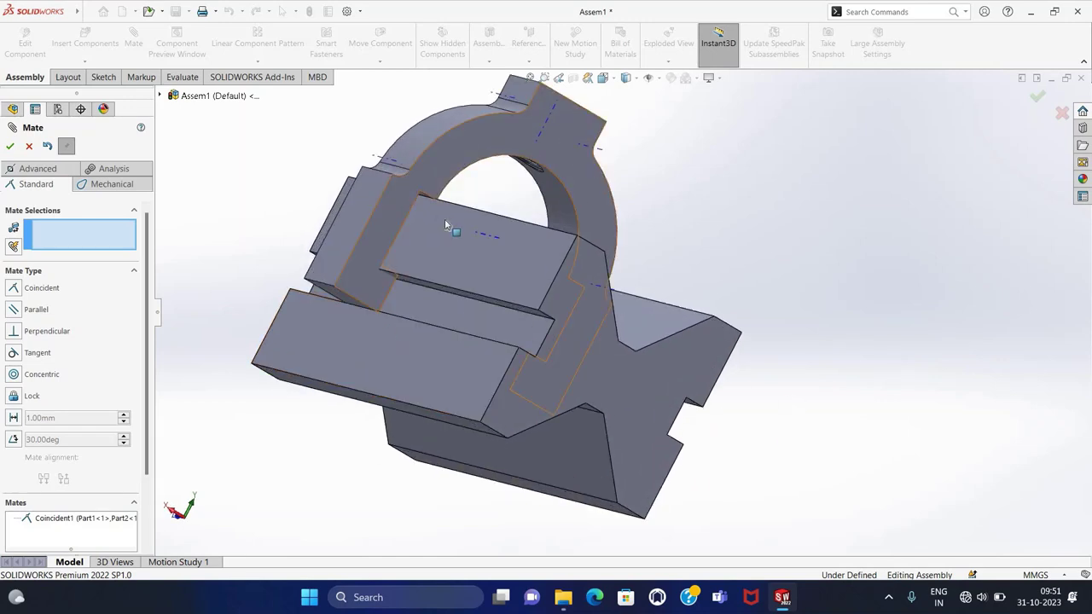
{"action": "scroll", "coordinate": [488, 304], "scroll_direction": "down", "scroll_amount": 2}
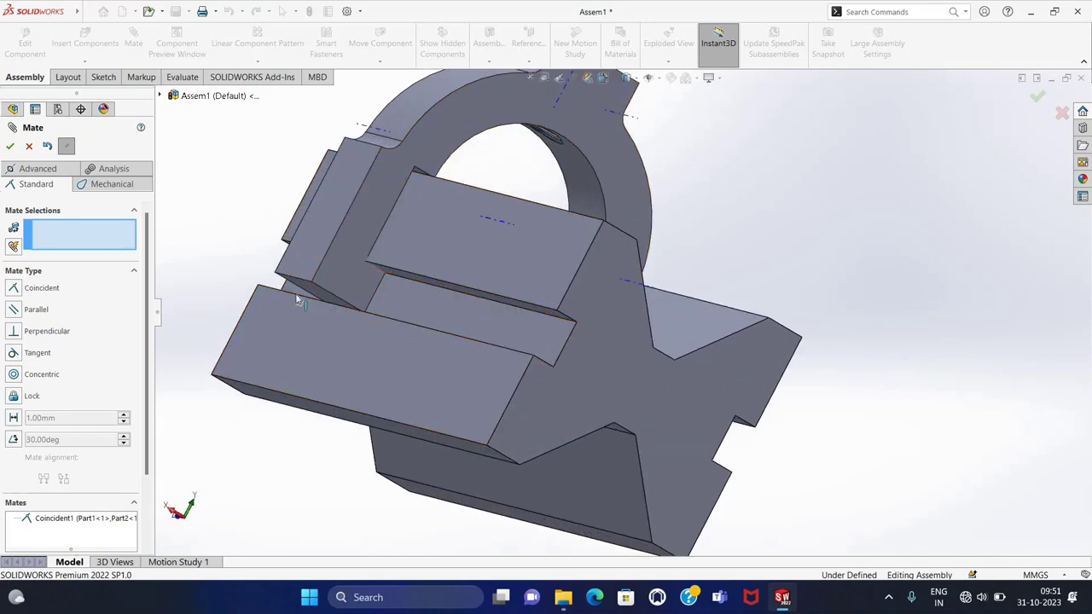
- Make the clamp face coincident with the V-block face as the second mate
{"action": "left_click", "coordinate": [307, 292]}
{"action": "middle_click_drag", "start_coordinate": [239, 260], "coordinate": [312, 384]}
{"action": "left_click", "coordinate": [313, 384]}
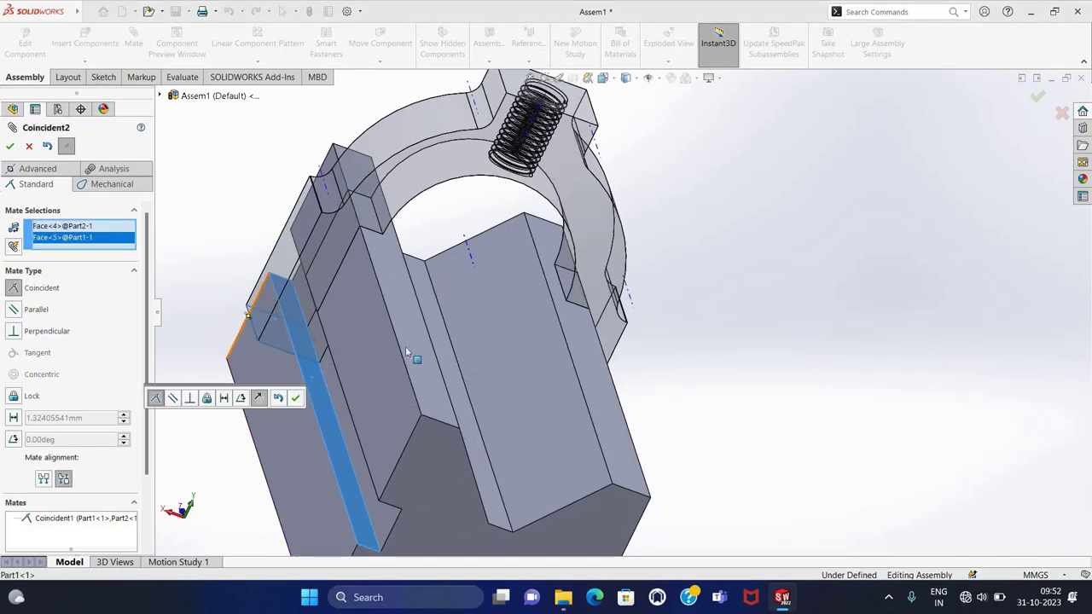
{"action": "mouse_move", "coordinate": [895, 422]}
{"action": "middle_mouse_down"}
{"action": "mouse_move", "coordinate": [845, 358]}
{"action": "mouse_move", "coordinate": [814, 373]}
{"action": "mouse_move", "coordinate": [824, 359]}
{"action": "mouse_move", "coordinate": [811, 349]}
{"action": "middle_mouse_up"}
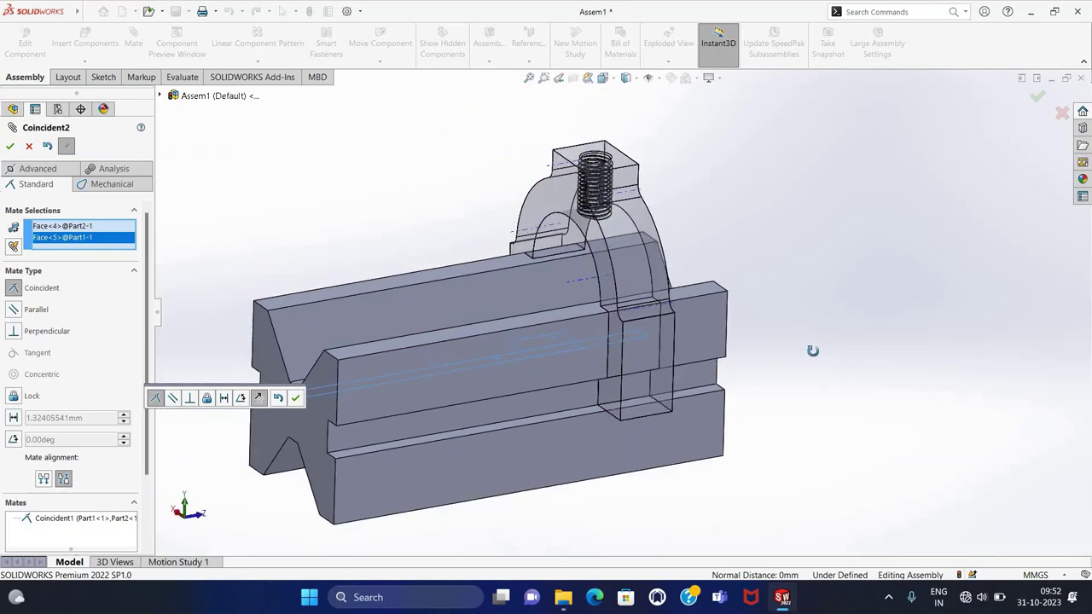
{"action": "scroll", "coordinate": [63, 346], "scroll_direction": "down", "scroll_amount": 3}
{"action": "scroll", "coordinate": [62, 343], "scroll_direction": "up", "scroll_amount": 3}
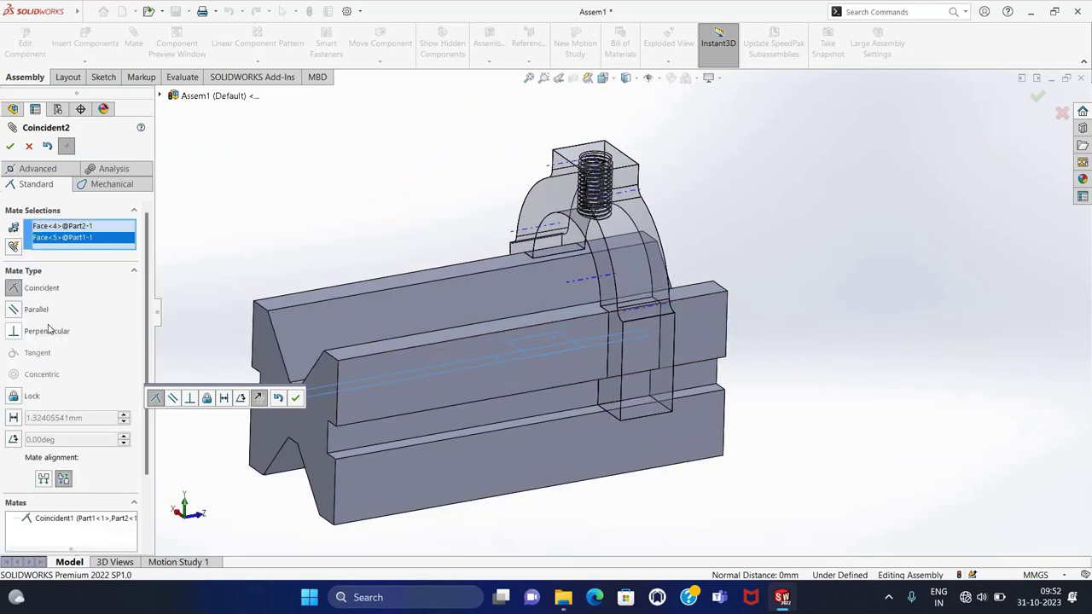
{"action": "left_click", "coordinate": [9, 147]}
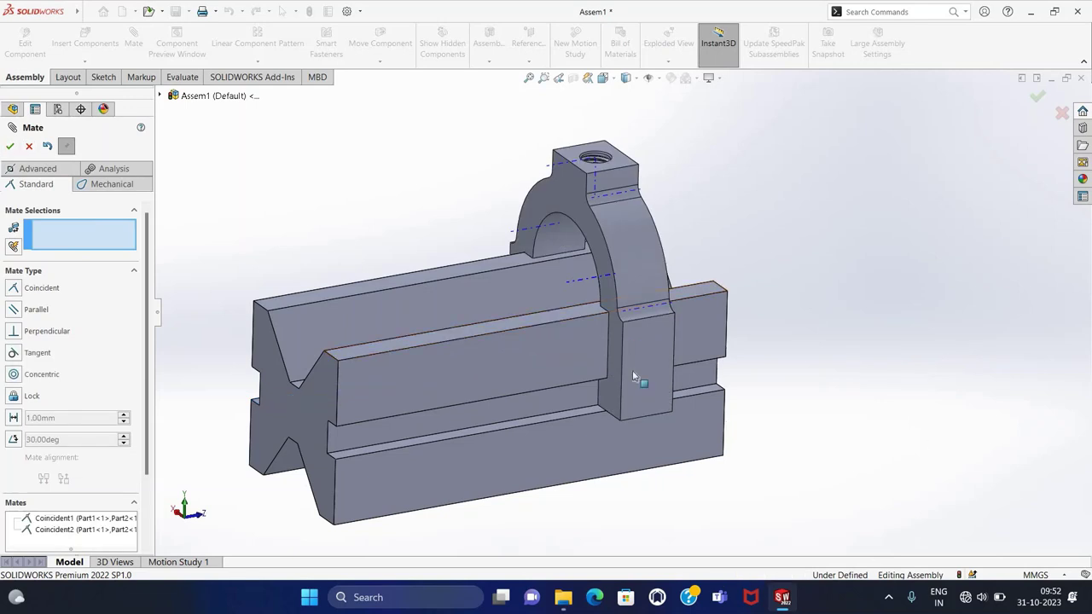
- Drag the clamp along the V-block rail to test its freedom, then close the Mate tool
{"action": "mouse_move", "coordinate": [632, 370]}
{"action": "left_mouse_down"}
{"action": "mouse_move", "coordinate": [350, 415]}
{"action": "mouse_move", "coordinate": [745, 421]}
{"action": "mouse_move", "coordinate": [581, 419]}
{"action": "mouse_move", "coordinate": [494, 390]}
{"action": "mouse_move", "coordinate": [570, 394]}
{"action": "mouse_move", "coordinate": [359, 410]}
{"action": "mouse_move", "coordinate": [571, 380]}
{"action": "mouse_move", "coordinate": [554, 389]}
{"action": "left_mouse_up"}
{"action": "left_click_drag", "start_coordinate": [532, 312], "coordinate": [555, 334]}
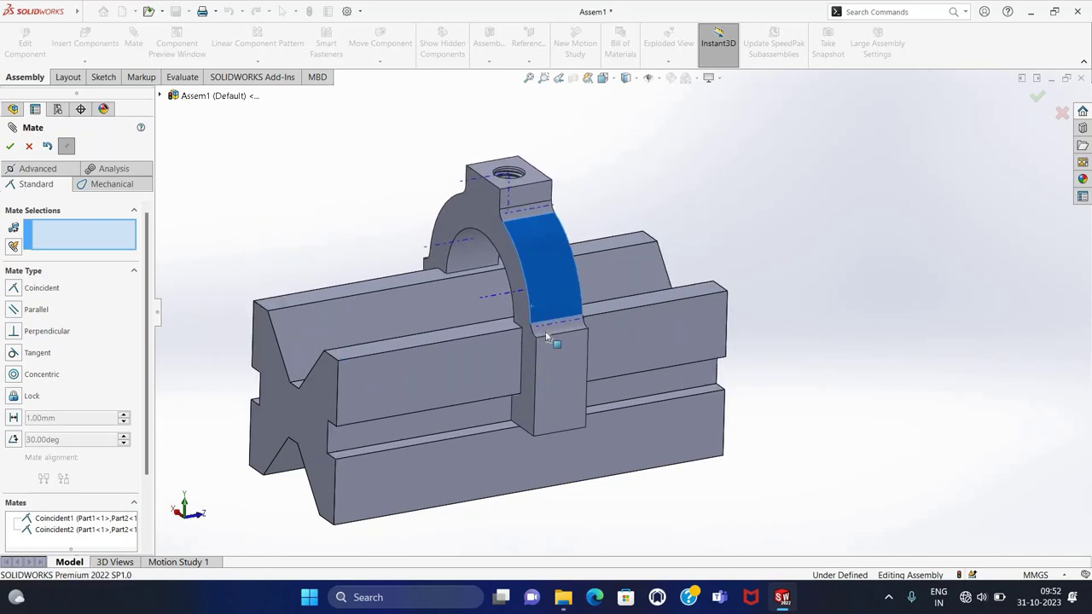
{"action": "mouse_move", "coordinate": [856, 444]}
{"action": "middle_mouse_down"}
{"action": "mouse_move", "coordinate": [808, 402]}
{"action": "mouse_move", "coordinate": [708, 405]}
{"action": "mouse_move", "coordinate": [711, 444]}
{"action": "middle_mouse_up"}
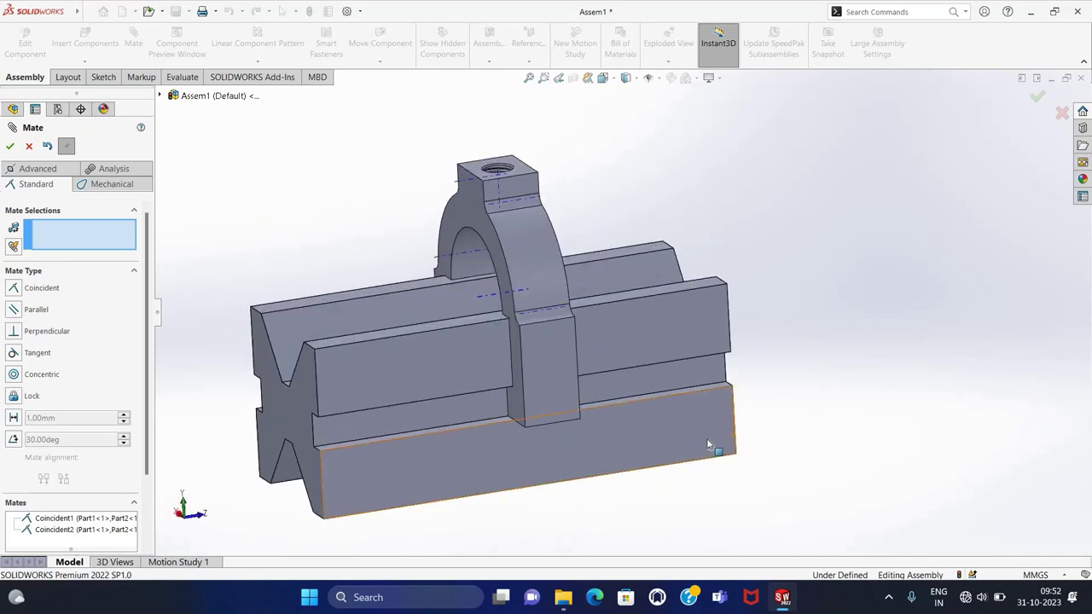
{"action": "left_click", "coordinate": [10, 146]}
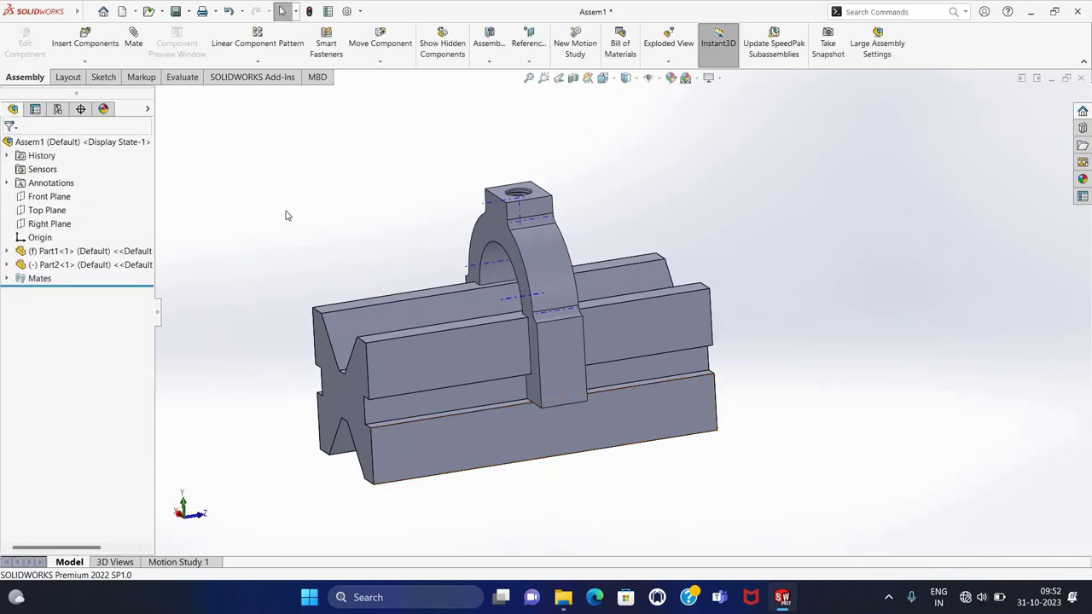
- Insert the screw part, Part3, into the assembly
{"action": "mouse_move", "coordinate": [287, 216]}
{"action": "middle_mouse_down"}
{"action": "mouse_move", "coordinate": [369, 231]}
{"action": "mouse_move", "coordinate": [343, 239]}
{"action": "mouse_move", "coordinate": [401, 256]}
{"action": "middle_mouse_up"}
{"action": "left_click", "coordinate": [84, 36]}
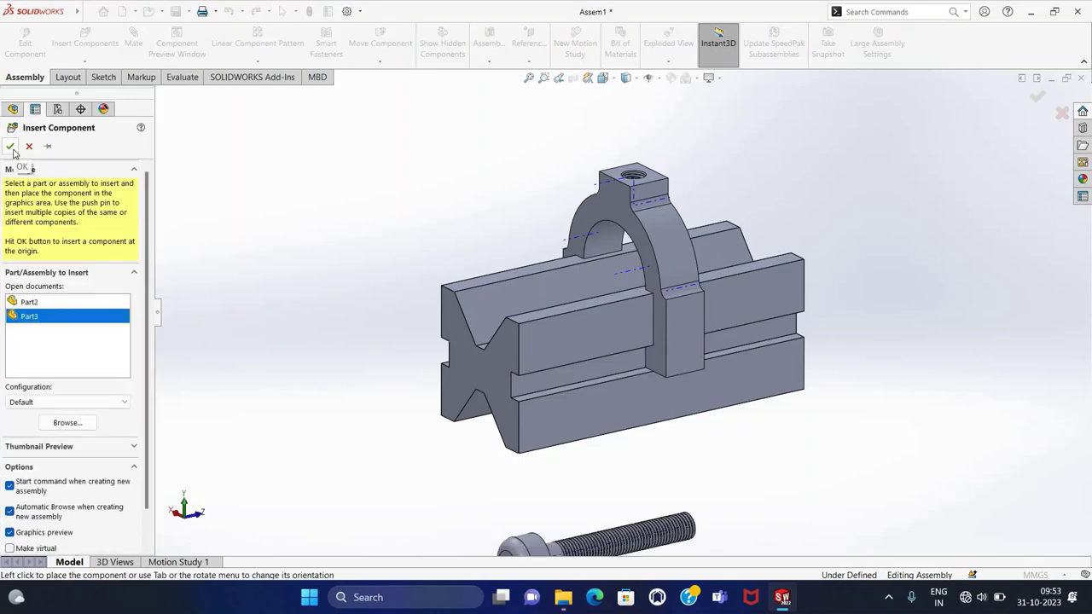
{"action": "left_click", "coordinate": [263, 366]}
{"action": "key", "text": "f"}
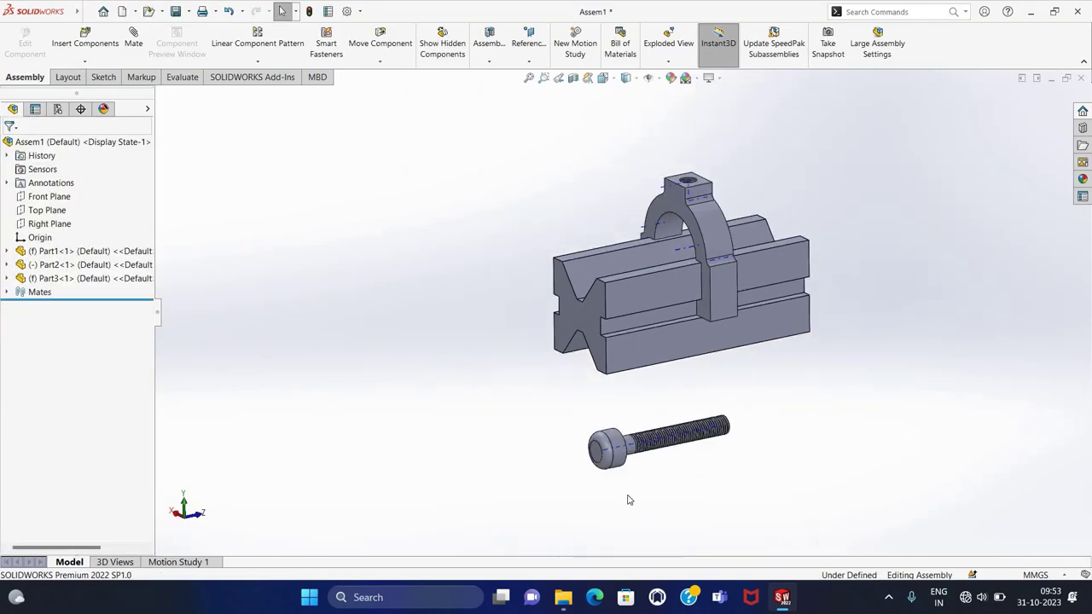
- Set the screw to Float and drag it up and left above the vise
{"action": "left_click", "coordinate": [636, 461]}
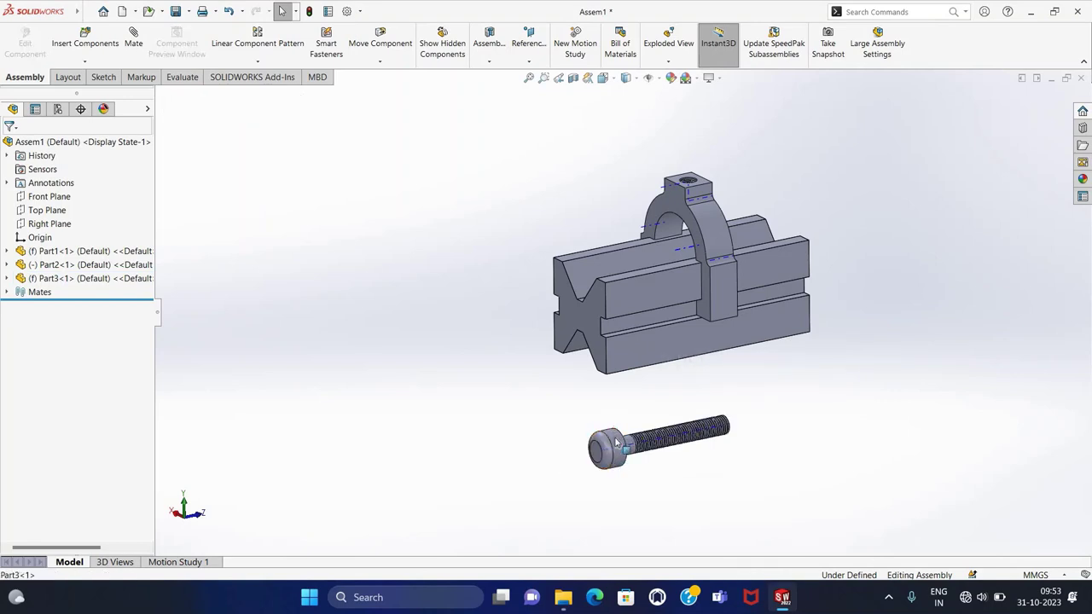
{"action": "left_click", "coordinate": [617, 442]}
{"action": "right_click", "coordinate": [639, 446]}
{"action": "key", "text": "Escape"}
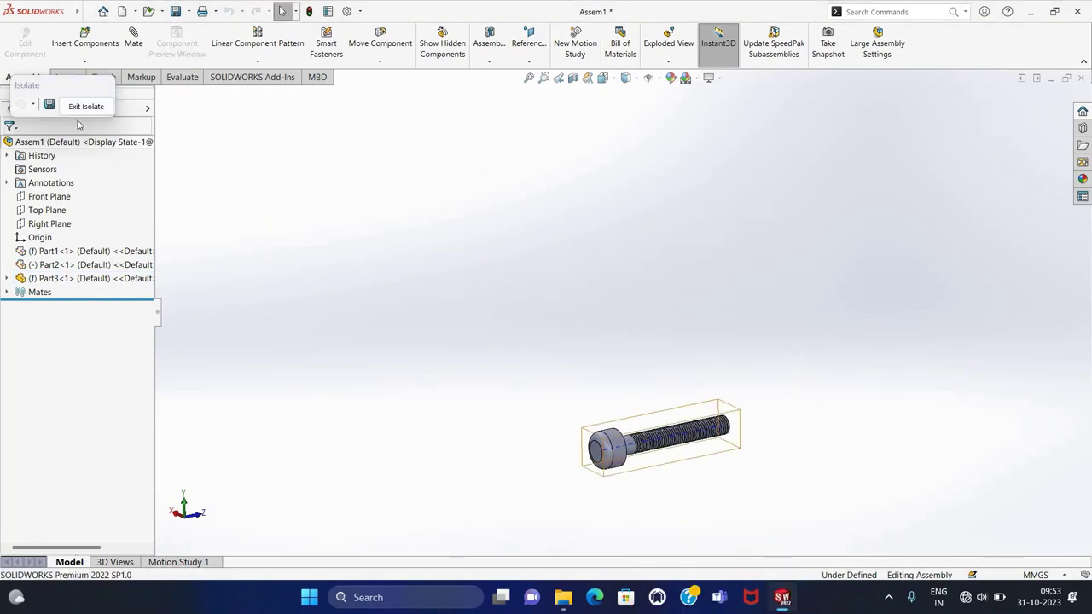
{"action": "left_click", "coordinate": [86, 106]}
{"action": "left_click", "coordinate": [657, 449]}
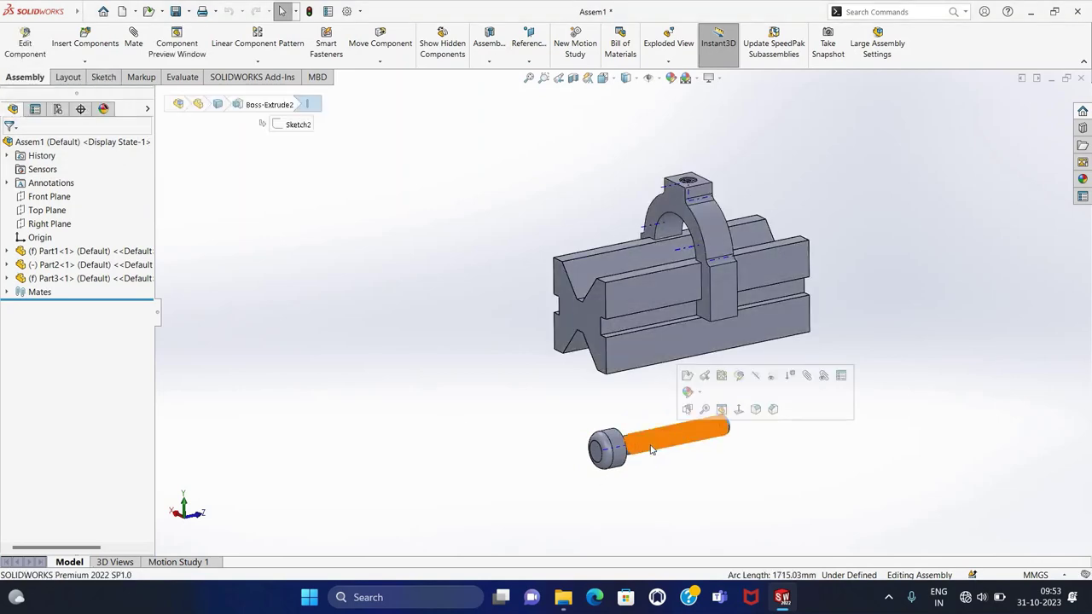
{"action": "right_click", "coordinate": [645, 449]}
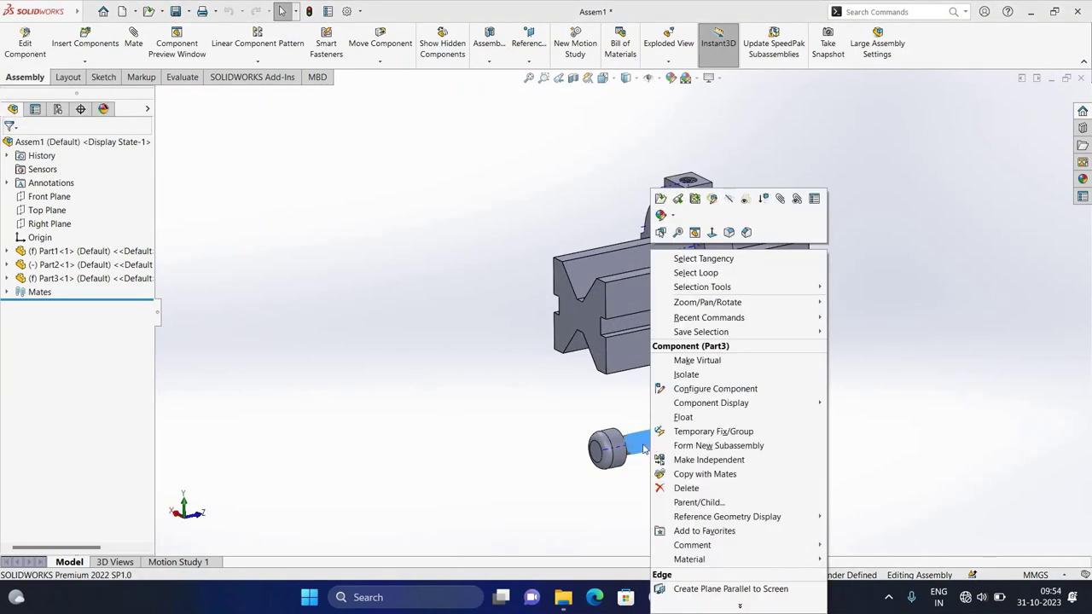
{"action": "left_click", "coordinate": [699, 417]}
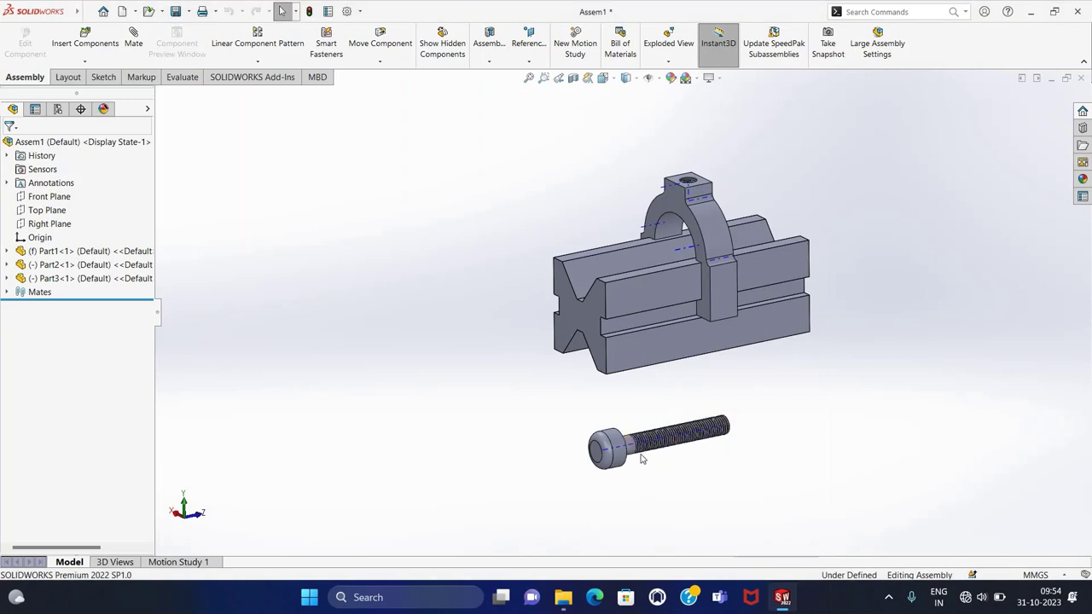
{"action": "mouse_move", "coordinate": [639, 450]}
{"action": "left_mouse_down"}
{"action": "mouse_move", "coordinate": [555, 414]}
{"action": "mouse_move", "coordinate": [447, 215]}
{"action": "mouse_move", "coordinate": [516, 210]}
{"action": "left_mouse_up"}
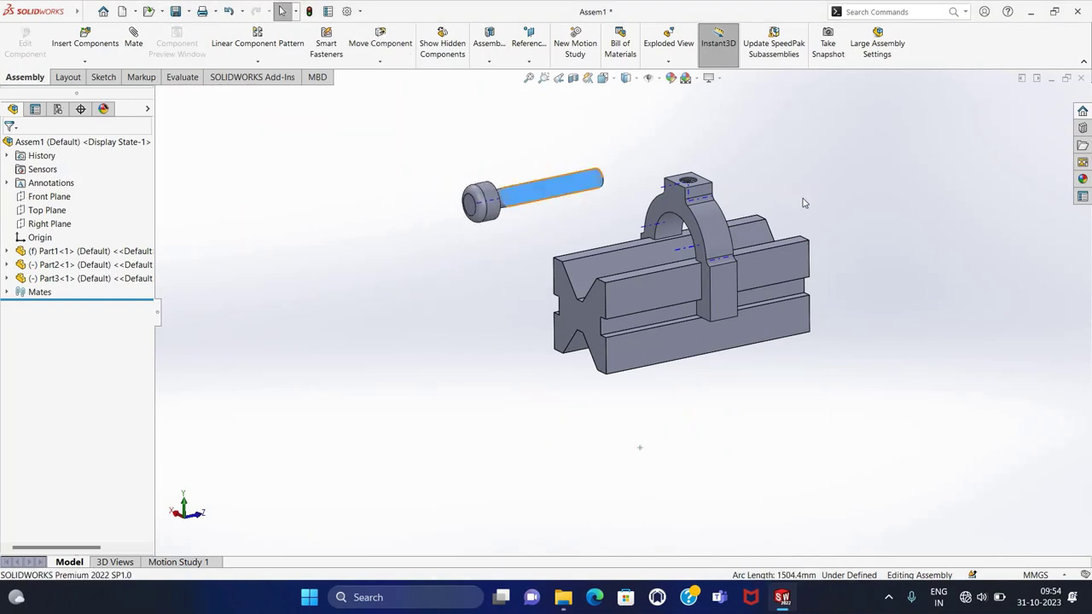
{"action": "key", "text": "f"}
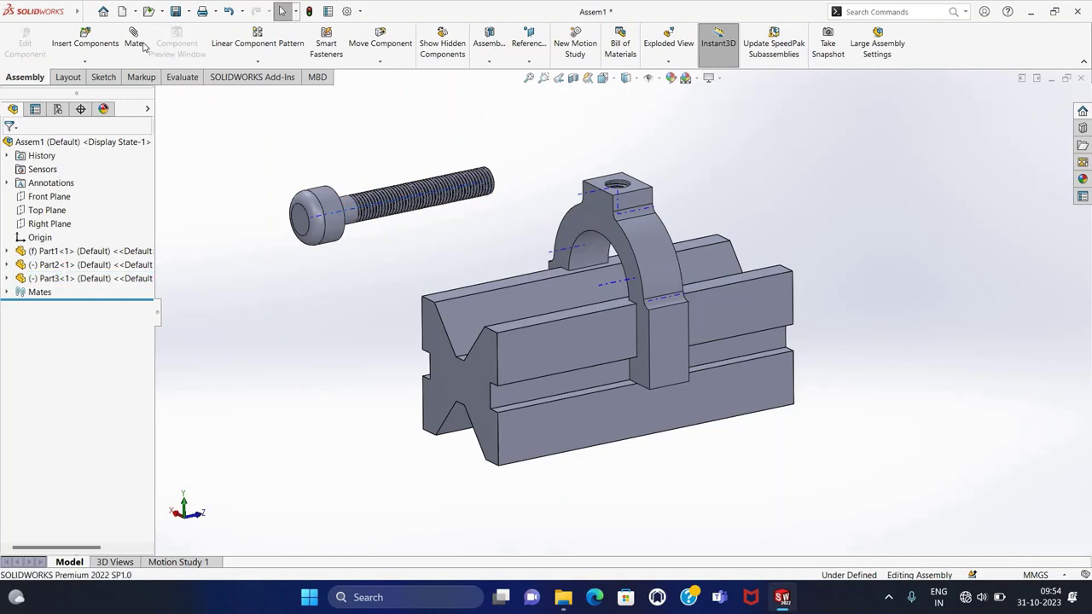
- Pick the screw's axis and the clamp hole for a coincident mate
{"action": "key", "text": "m"}
{"action": "scroll", "coordinate": [483, 171], "scroll_direction": "down", "scroll_amount": 2}
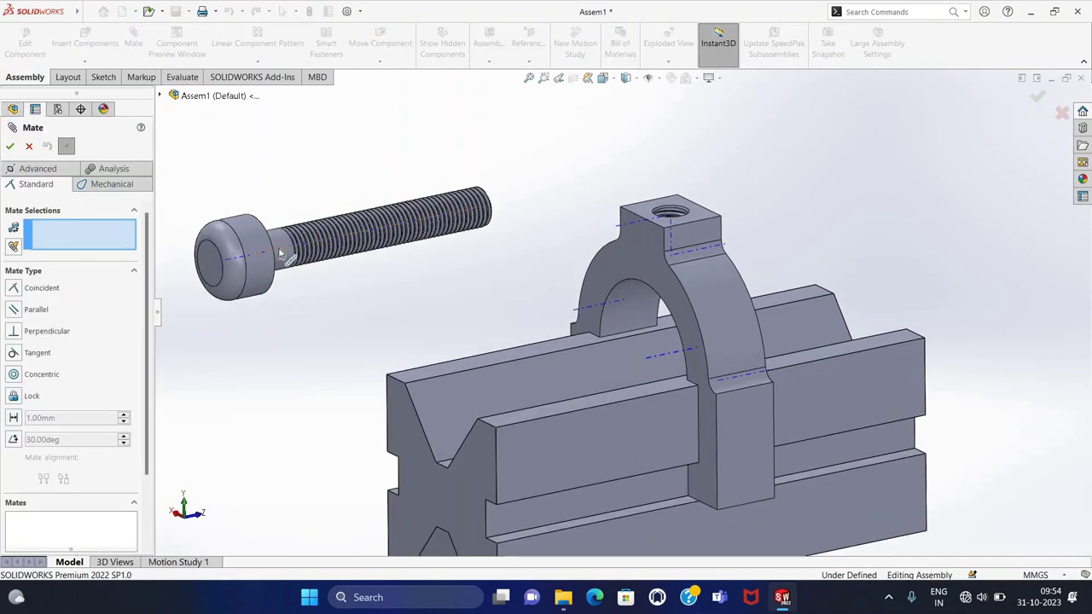
{"action": "left_click", "coordinate": [280, 254]}
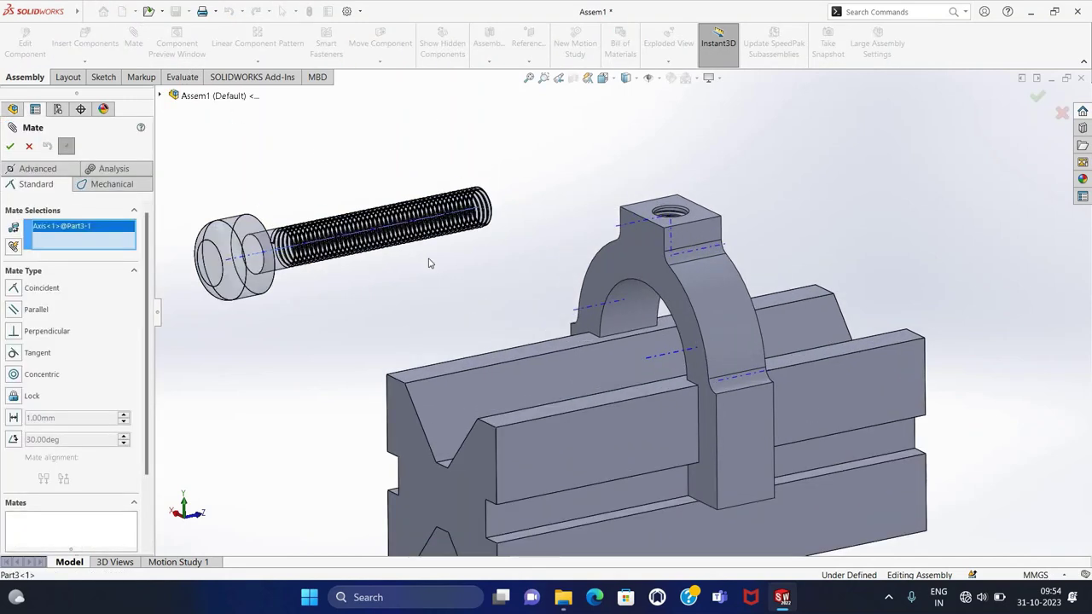
{"action": "scroll", "coordinate": [680, 243], "scroll_direction": "down", "scroll_amount": 2}
{"action": "left_click", "coordinate": [661, 221]}
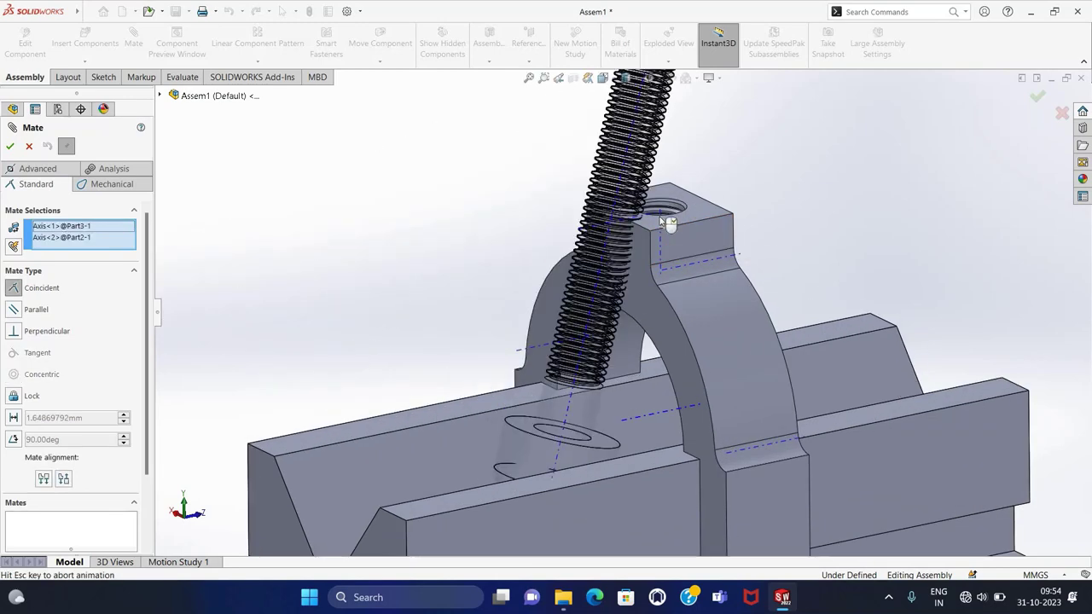
{"action": "scroll", "coordinate": [664, 224], "scroll_direction": "up", "scroll_amount": 2}
{"action": "scroll", "coordinate": [412, 239], "scroll_direction": "up", "scroll_amount": 1}
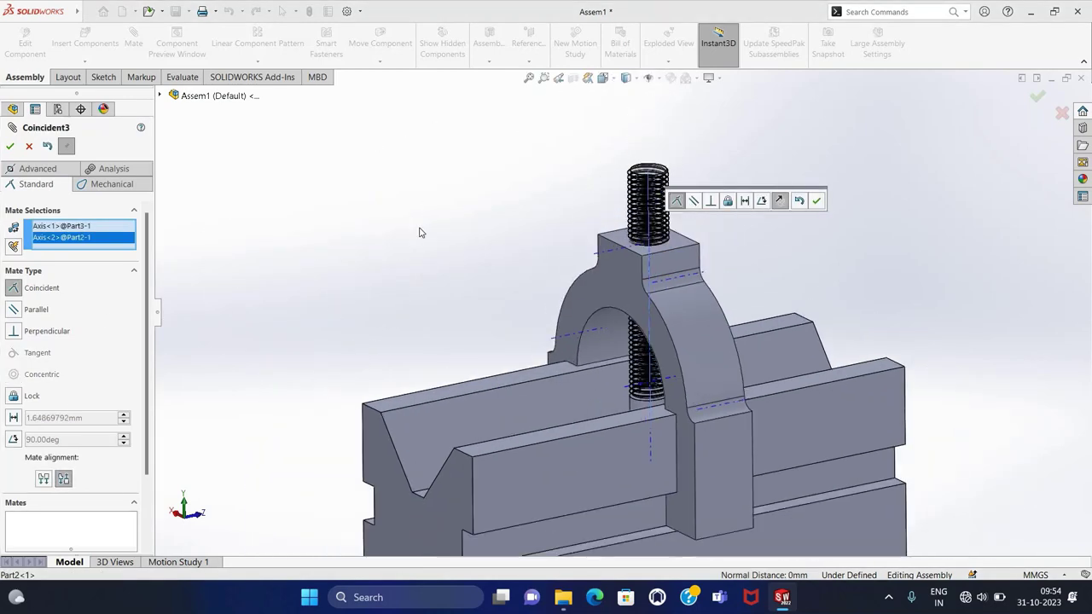
{"action": "scroll", "coordinate": [65, 446], "scroll_direction": "down", "scroll_amount": 3}
- Flip the screw upright, accept the mate, and lower the screw into the clamp hole
{"action": "left_click", "coordinate": [44, 389]}
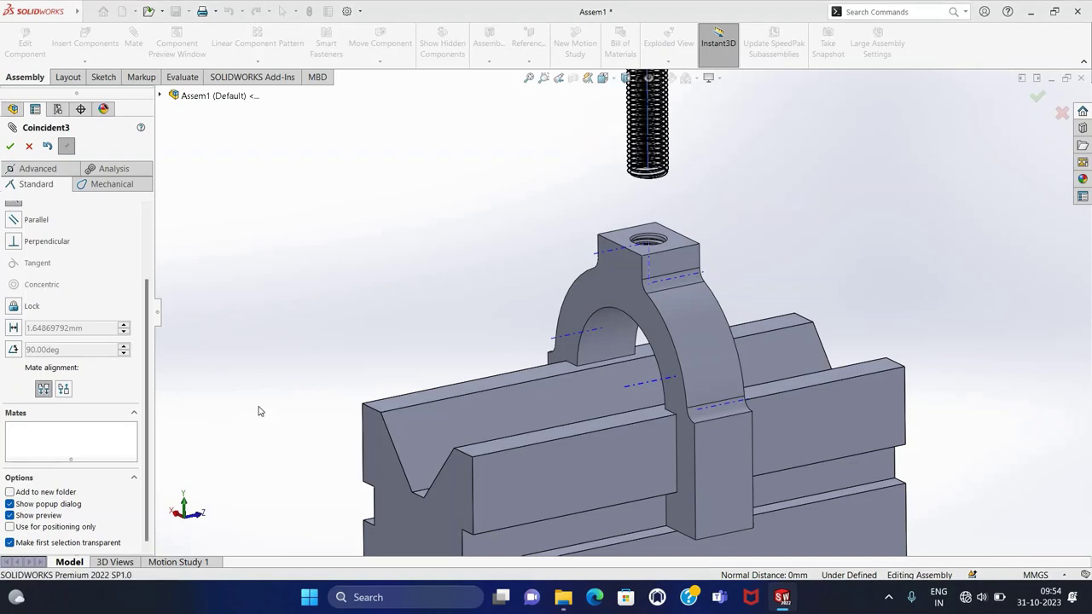
{"action": "scroll", "coordinate": [489, 256], "scroll_direction": "up", "scroll_amount": 2}
{"action": "scroll", "coordinate": [38, 242], "scroll_direction": "up", "scroll_amount": 3}
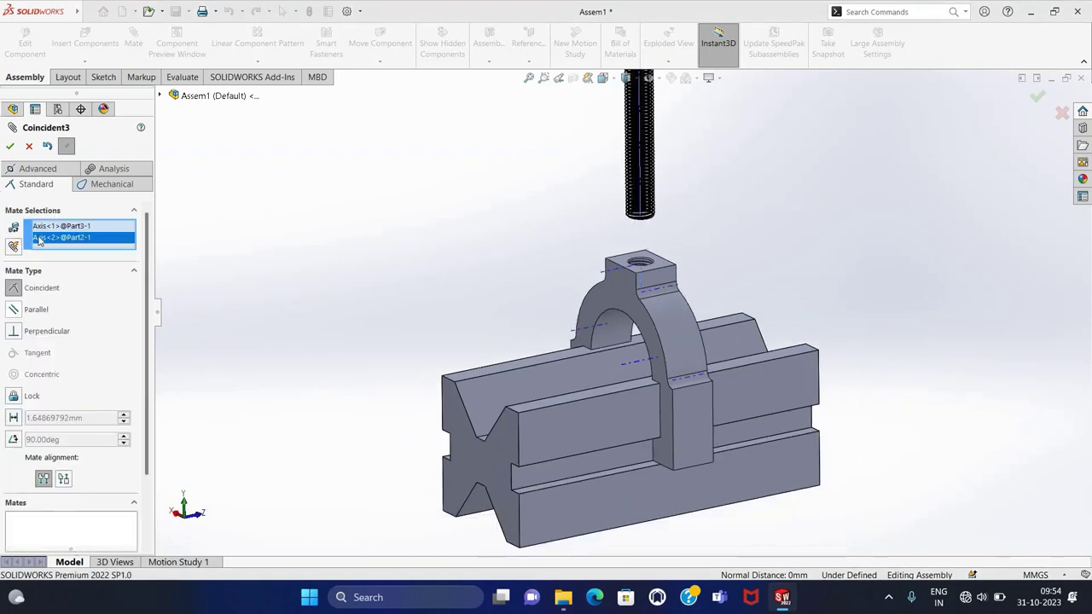
{"action": "left_click", "coordinate": [11, 152]}
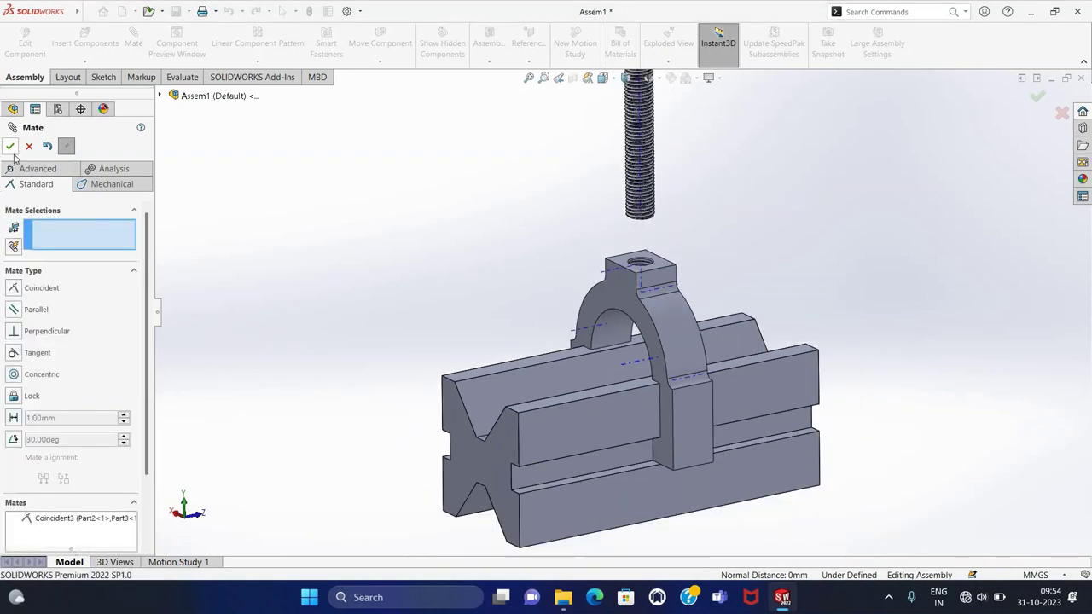
{"action": "mouse_move", "coordinate": [654, 154]}
{"action": "left_mouse_down"}
{"action": "mouse_move", "coordinate": [622, 299]}
{"action": "mouse_move", "coordinate": [644, 273]}
{"action": "mouse_move", "coordinate": [632, 278]}
{"action": "left_mouse_up"}
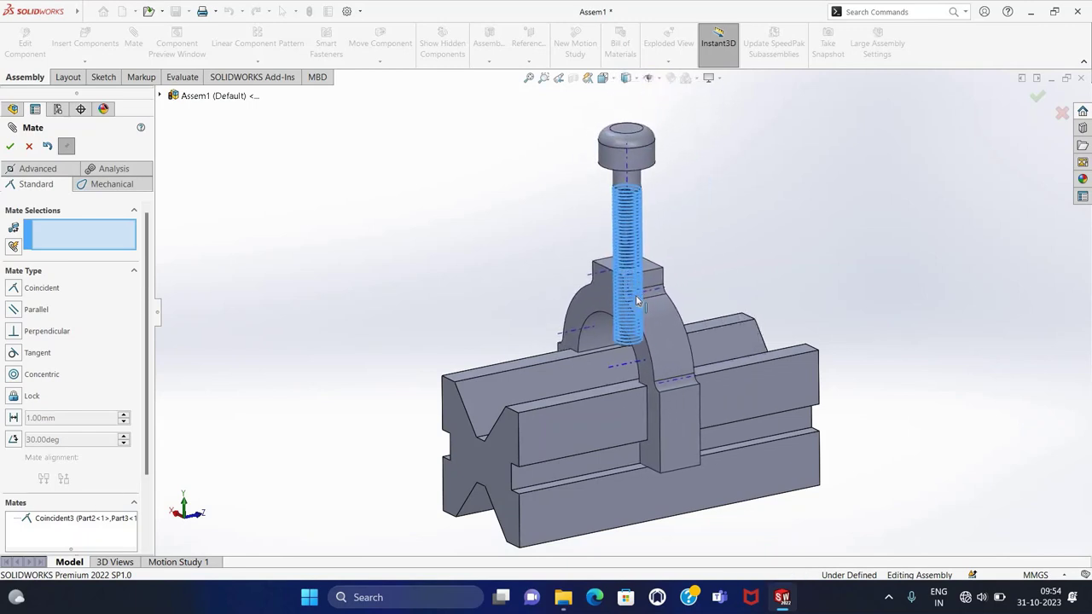
{"action": "scroll", "coordinate": [697, 236], "scroll_direction": "down", "scroll_amount": 1}
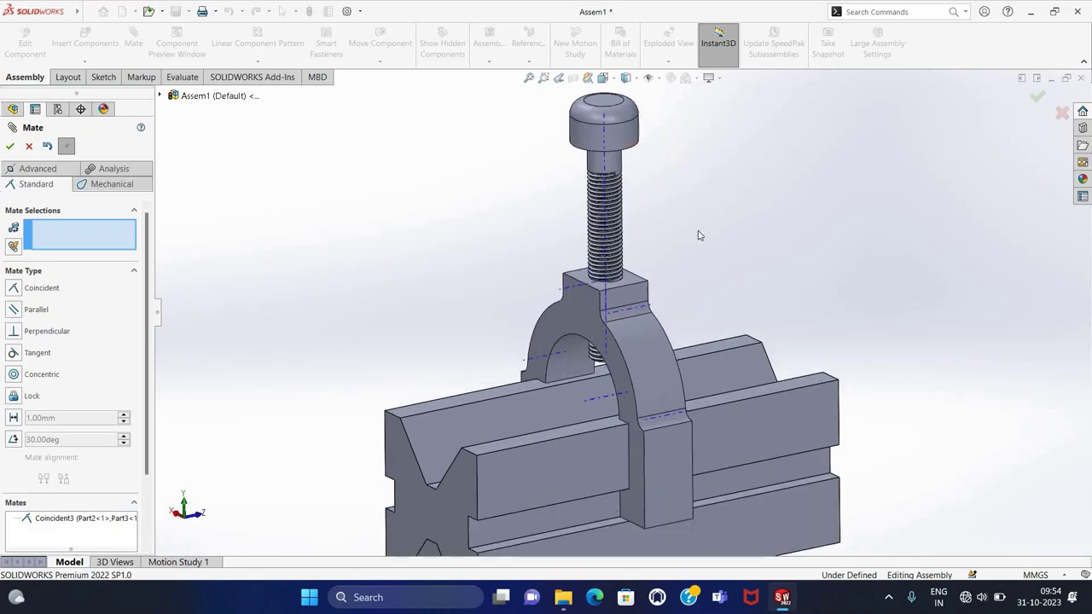
{"action": "scroll", "coordinate": [697, 236], "scroll_direction": "down", "scroll_amount": 1}
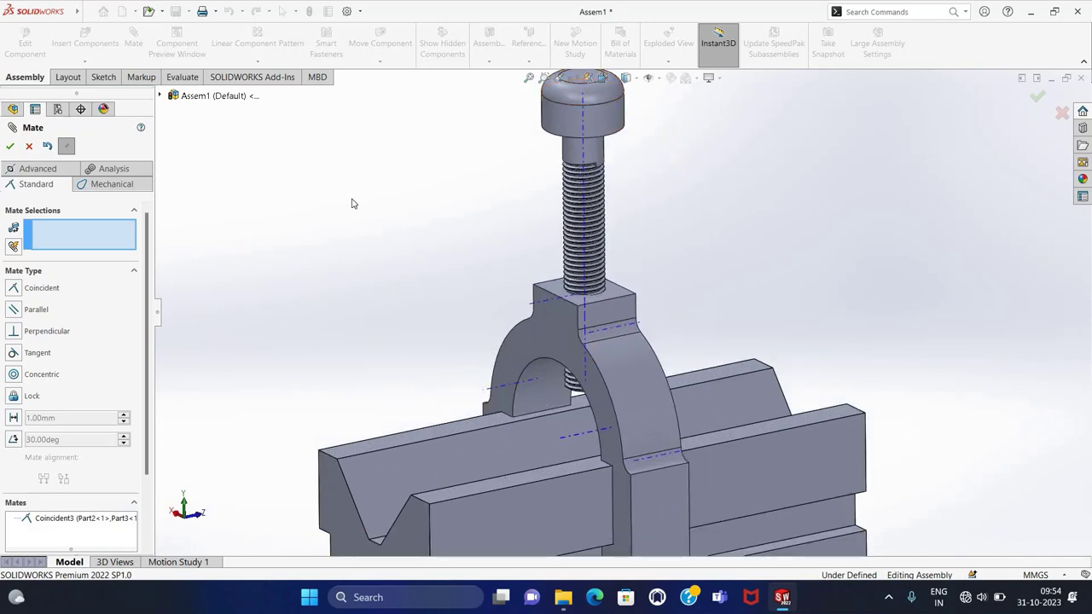
- Close the mate and slide the clamp and screw to check their movement
{"action": "left_click", "coordinate": [11, 147]}
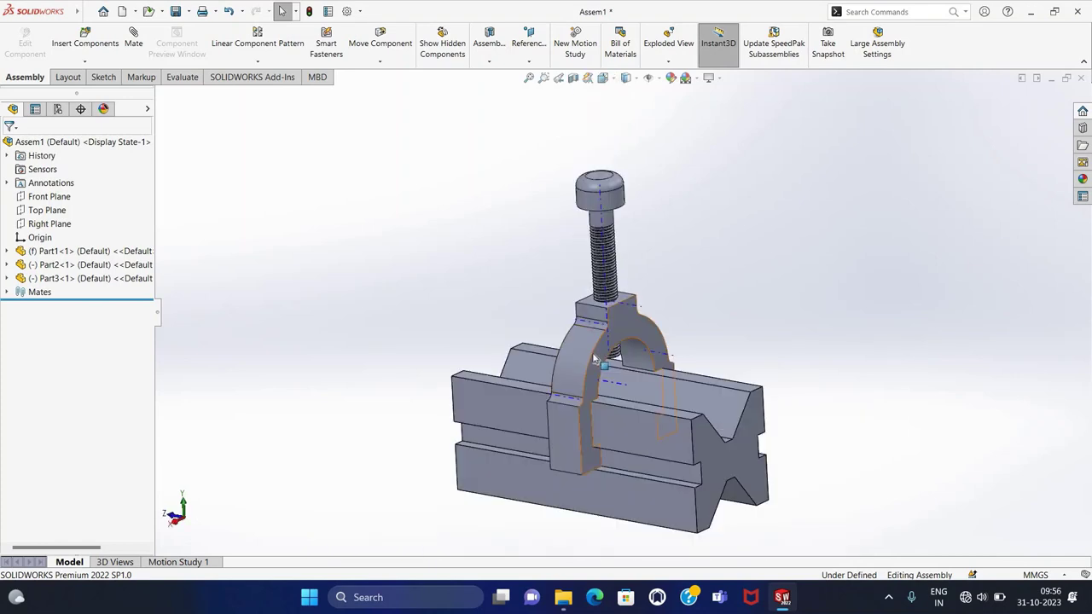
{"action": "left_click_drag", "start_coordinate": [629, 365], "coordinate": [658, 372]}
{"action": "left_click_drag", "start_coordinate": [597, 211], "coordinate": [597, 247]}
{"action": "scroll", "coordinate": [621, 430], "scroll_direction": "up", "scroll_amount": 3}
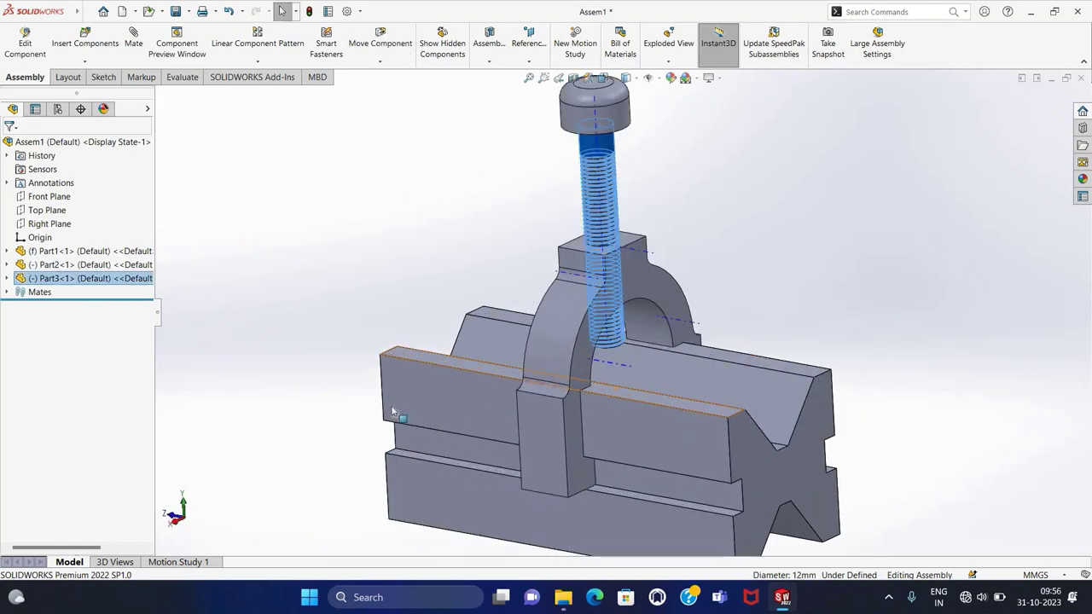
{"action": "middle_click_drag", "start_coordinate": [331, 399], "coordinate": [325, 401]}
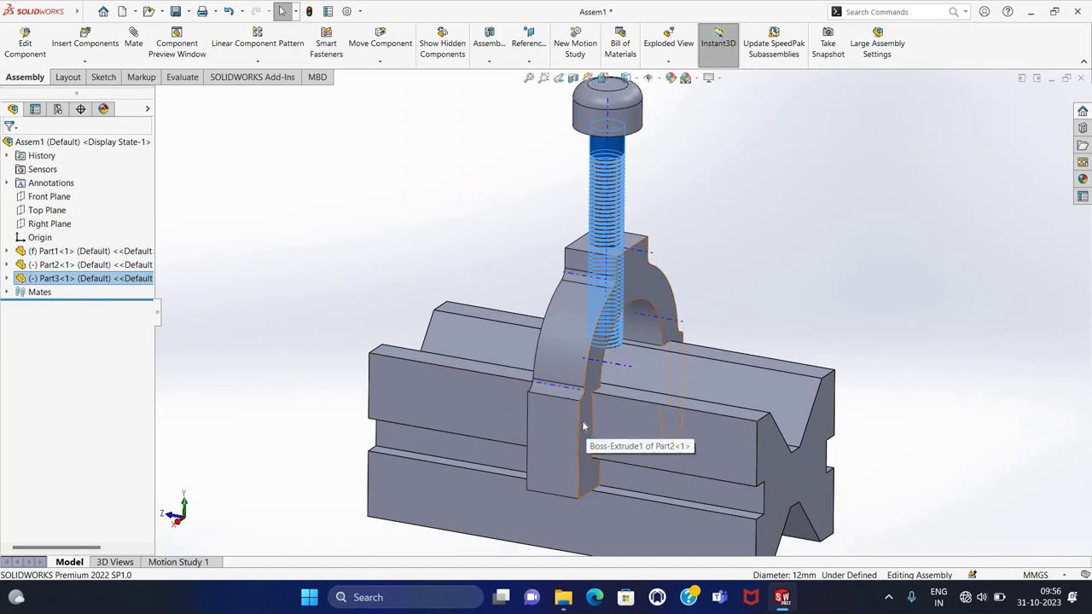
- Fix the clamp (Part2), dismiss the save prompt, and slide the screw along its axis
{"action": "right_click", "coordinate": [585, 426]}
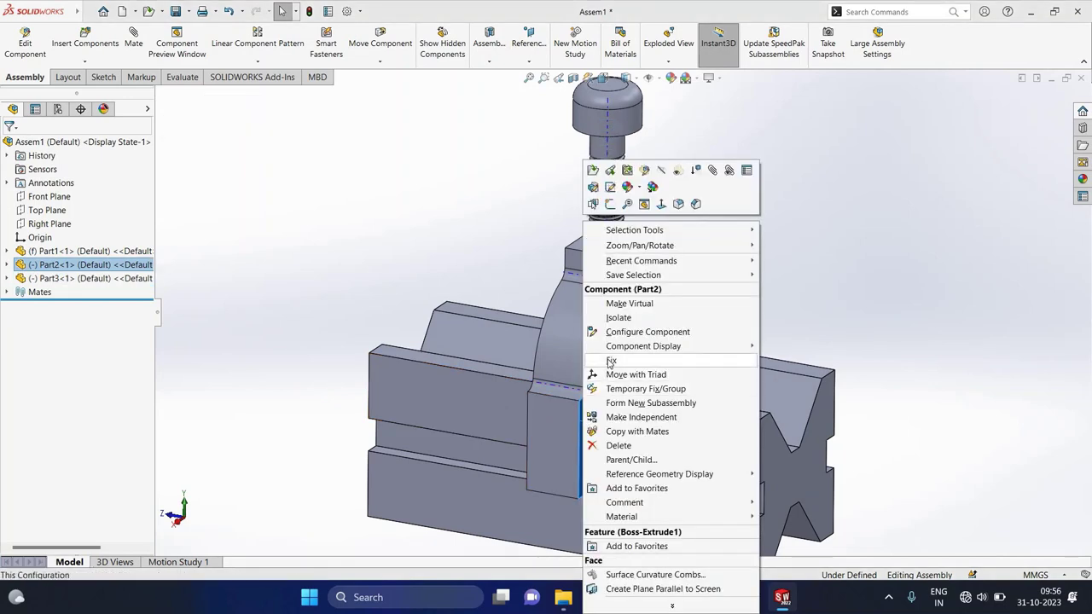
{"action": "left_click", "coordinate": [611, 361]}
{"action": "left_click", "coordinate": [631, 290]}
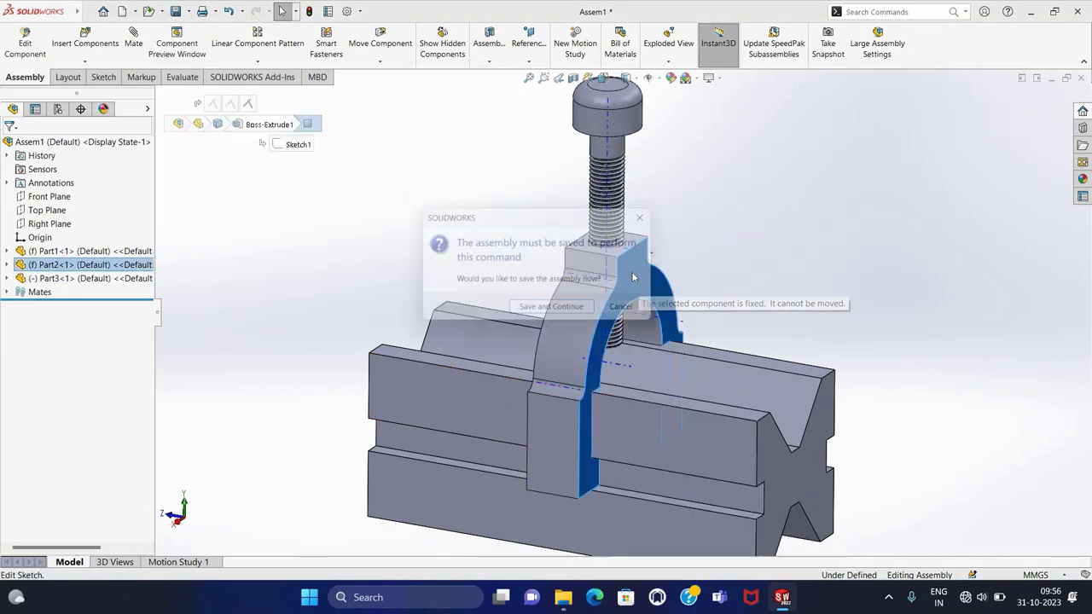
{"action": "left_click", "coordinate": [655, 215]}
{"action": "left_click", "coordinate": [623, 245]}
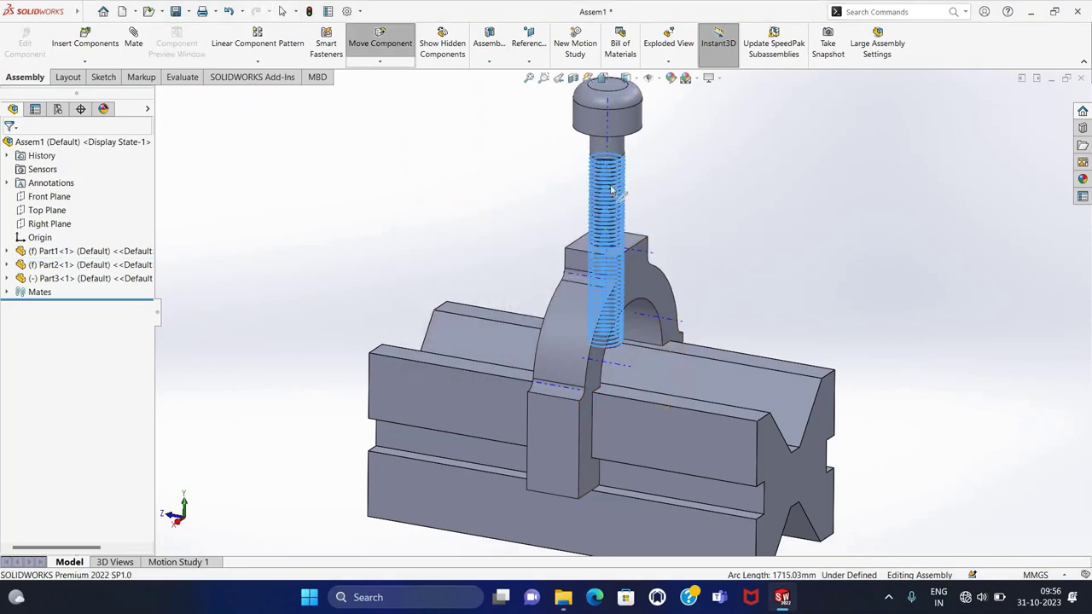
{"action": "left_click_drag", "start_coordinate": [625, 245], "coordinate": [761, 260]}
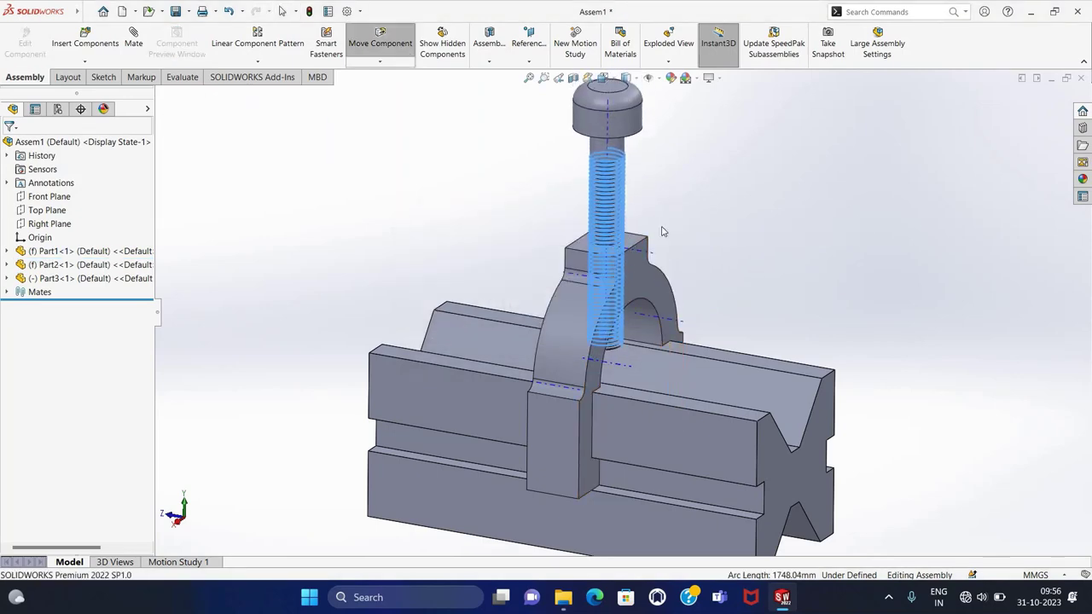
{"action": "mouse_move", "coordinate": [762, 260]}
{"action": "middle_mouse_down"}
{"action": "mouse_move", "coordinate": [572, 278]}
{"action": "mouse_move", "coordinate": [732, 206]}
{"action": "middle_mouse_up"}
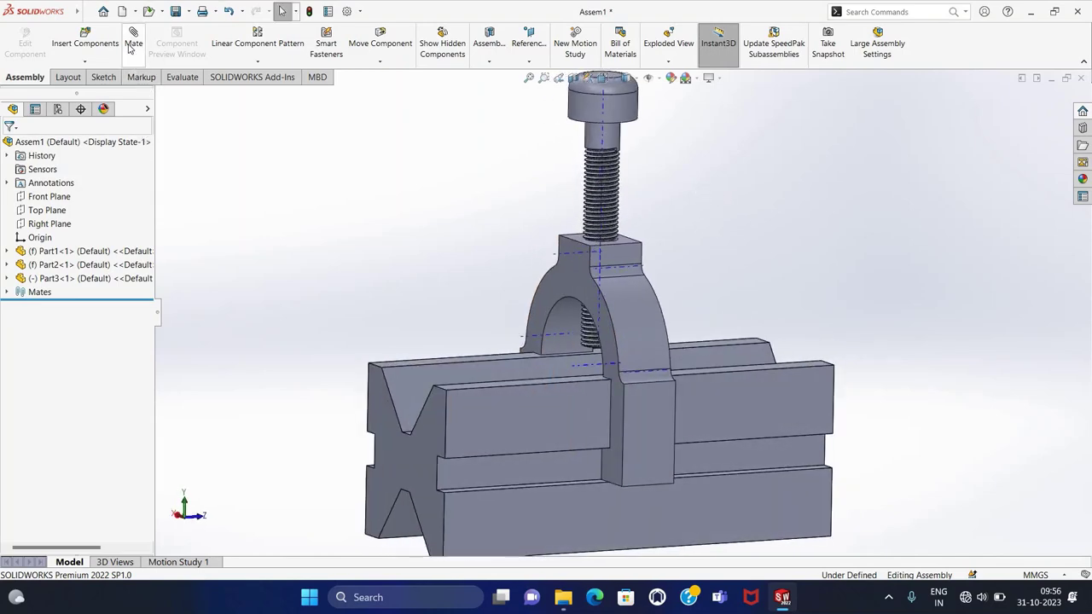
- Create a zonal section view with the Front Plane offset to cut through the clamp
{"action": "left_click", "coordinate": [571, 79]}
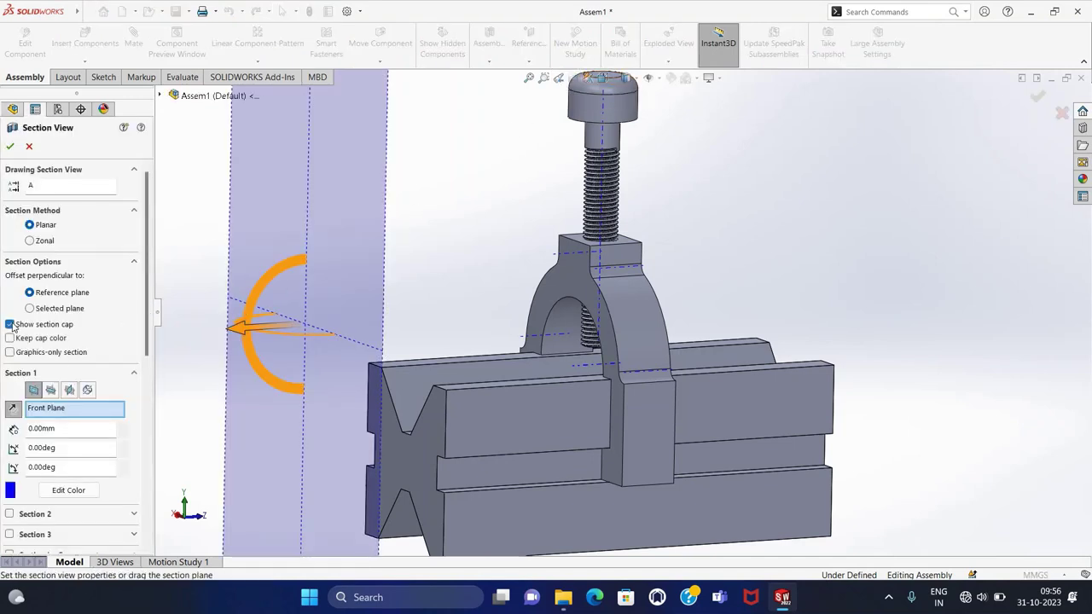
{"action": "left_click", "coordinate": [31, 241]}
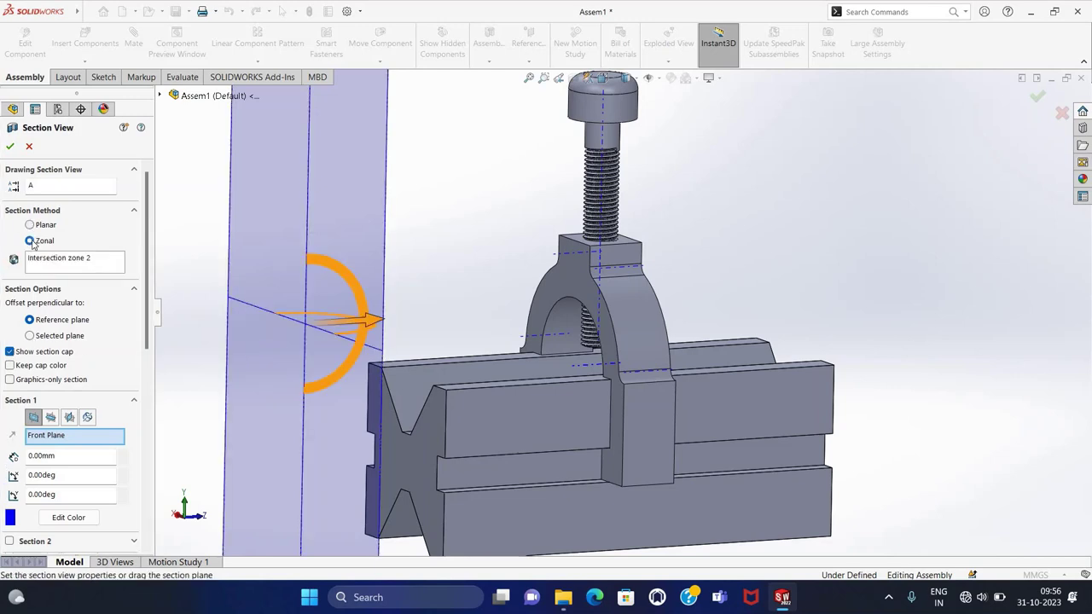
{"action": "left_click_drag", "start_coordinate": [375, 320], "coordinate": [681, 317]}
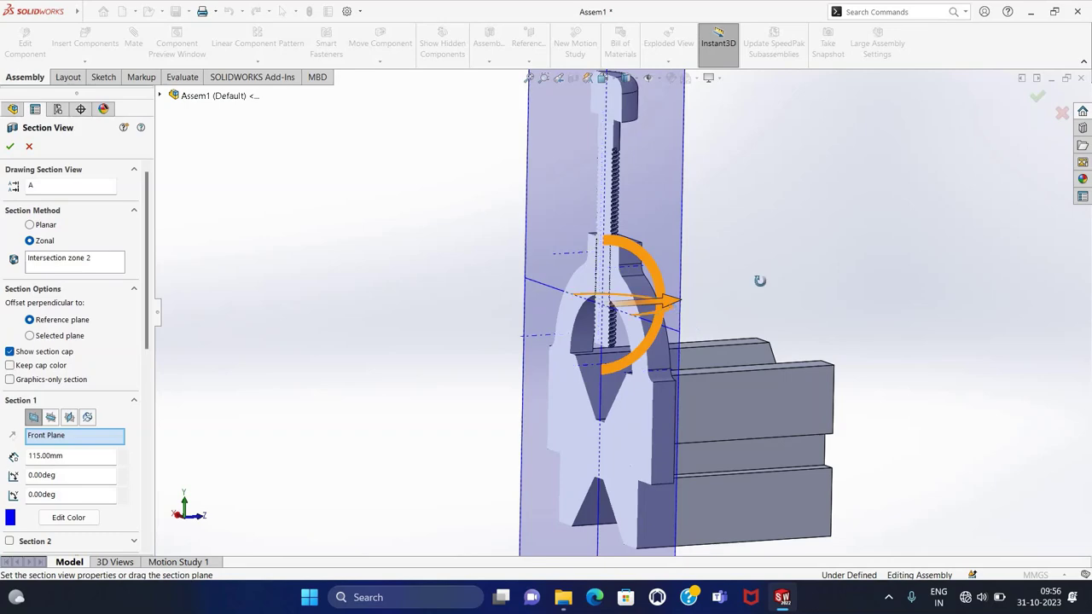
{"action": "mouse_move", "coordinate": [760, 280]}
{"action": "middle_mouse_down"}
{"action": "mouse_move", "coordinate": [832, 273]}
{"action": "mouse_move", "coordinate": [819, 302]}
{"action": "middle_mouse_up"}
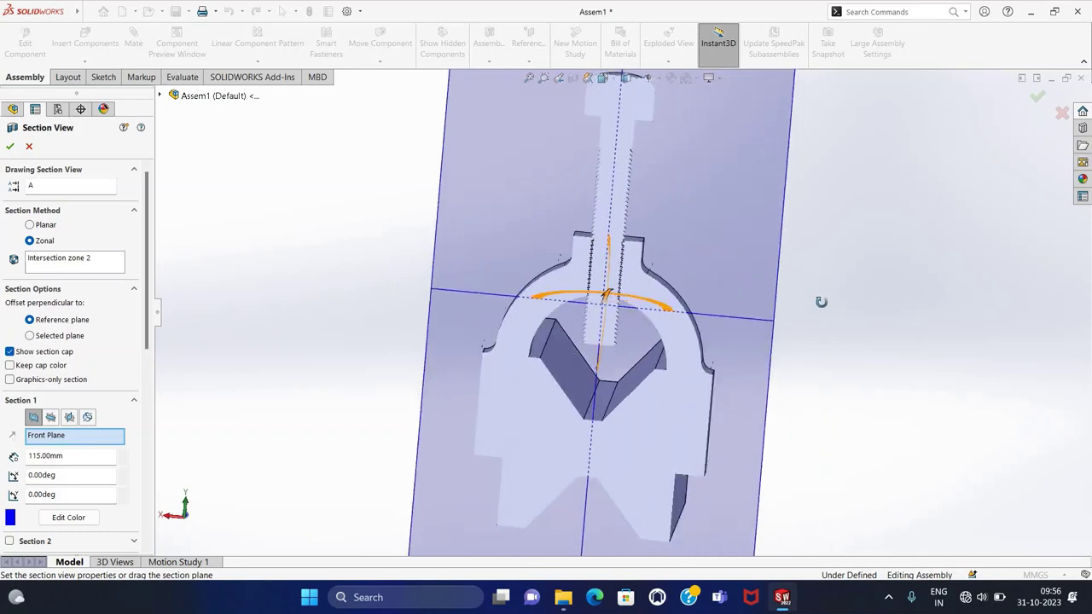
{"action": "left_click", "coordinate": [10, 147]}
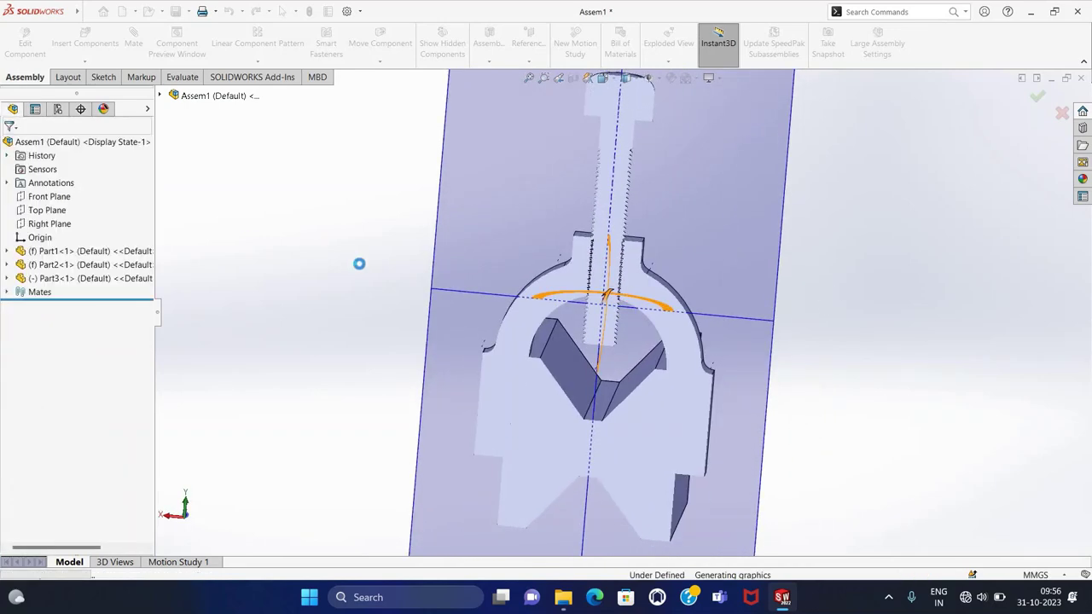
{"action": "scroll", "coordinate": [732, 246], "scroll_direction": "down", "scroll_amount": 3}
{"action": "mouse_move", "coordinate": [732, 247]}
{"action": "middle_mouse_down"}
{"action": "mouse_move", "coordinate": [793, 264]}
{"action": "mouse_move", "coordinate": [718, 363]}
{"action": "mouse_move", "coordinate": [640, 220]}
{"action": "middle_mouse_up"}
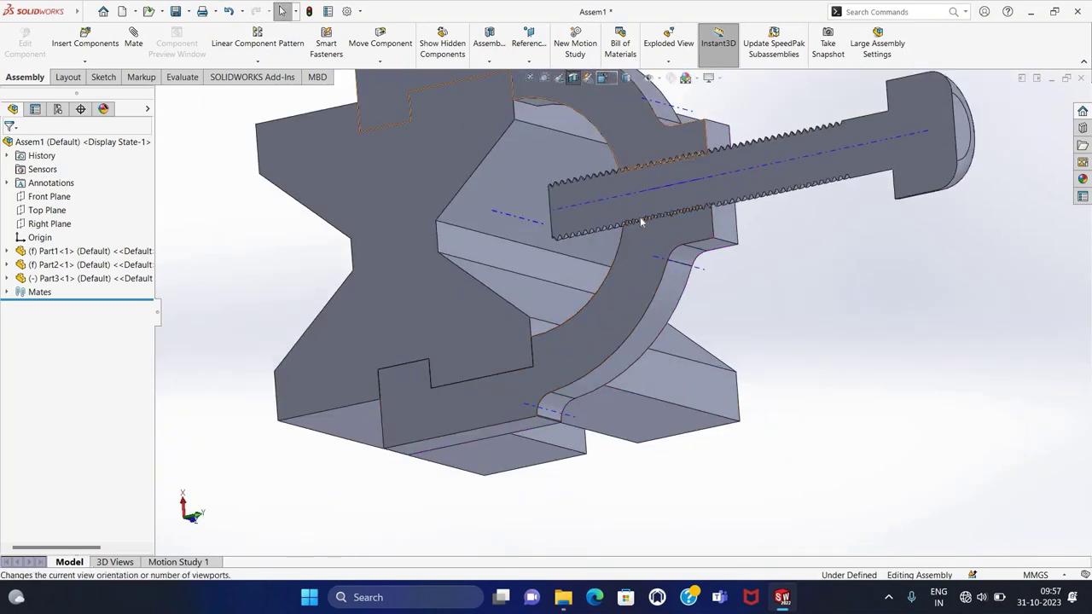
- Switch to a flat side view and zoom in on the screw threads inside the clamp
{"action": "key", "text": "space"}
{"action": "left_click", "coordinate": [509, 361]}
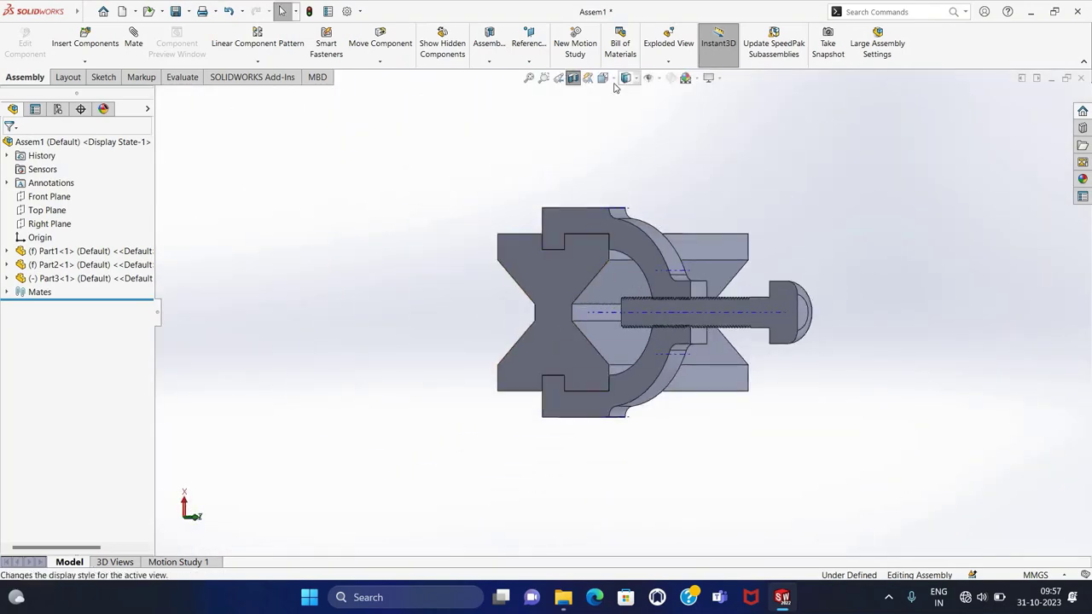
{"action": "key", "text": "space"}
{"action": "left_click", "coordinate": [421, 361]}
{"action": "scroll", "coordinate": [723, 332], "scroll_direction": "down", "scroll_amount": 2}
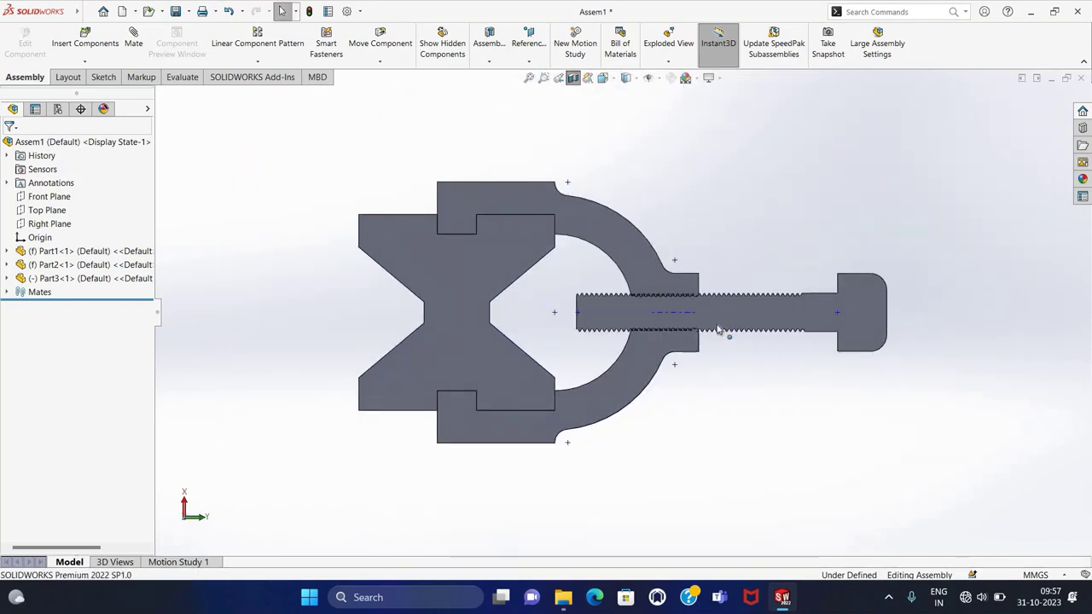
{"action": "scroll", "coordinate": [724, 405], "scroll_direction": "down", "scroll_amount": 3}
{"action": "left_click_drag", "start_coordinate": [743, 334], "coordinate": [742, 332]}
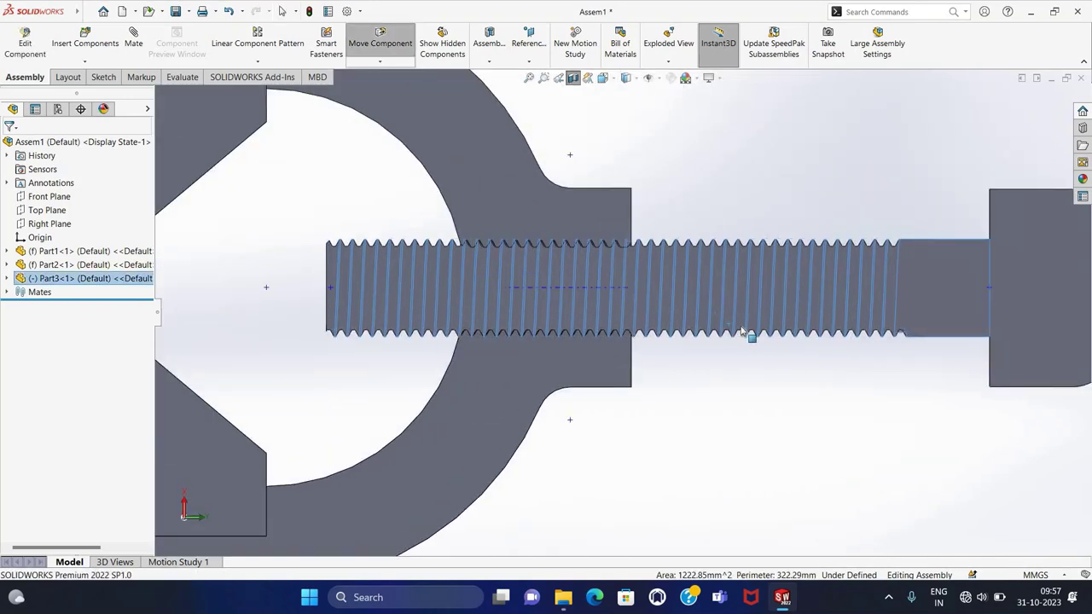
{"action": "key", "text": "Escape"}
{"action": "key", "text": "Escape"}
{"action": "scroll", "coordinate": [529, 307], "scroll_direction": "down", "scroll_amount": 1}
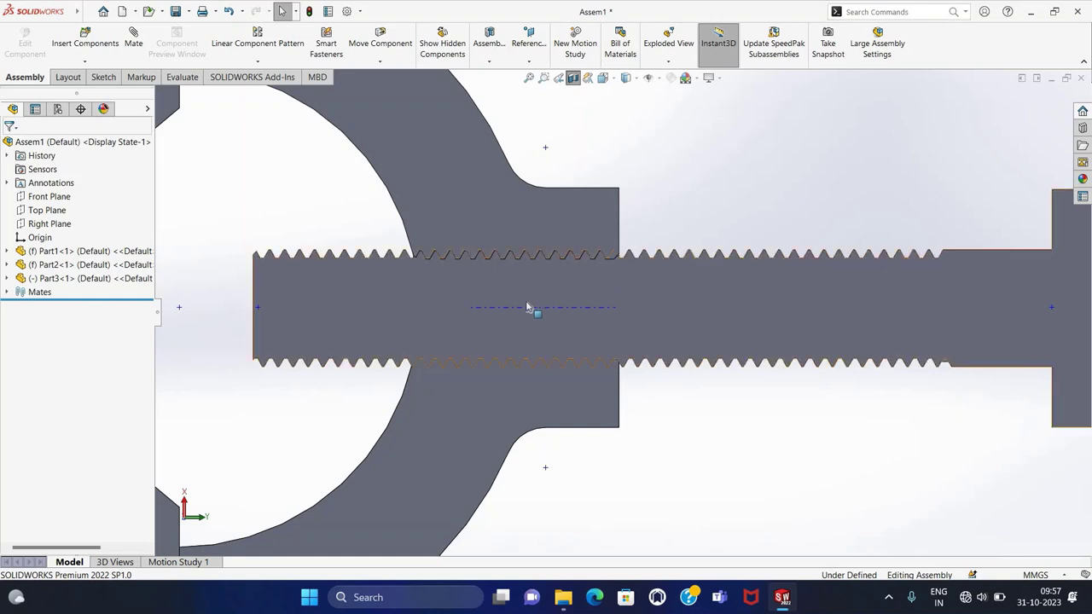
{"action": "scroll", "coordinate": [514, 310], "scroll_direction": "down", "scroll_amount": 1}
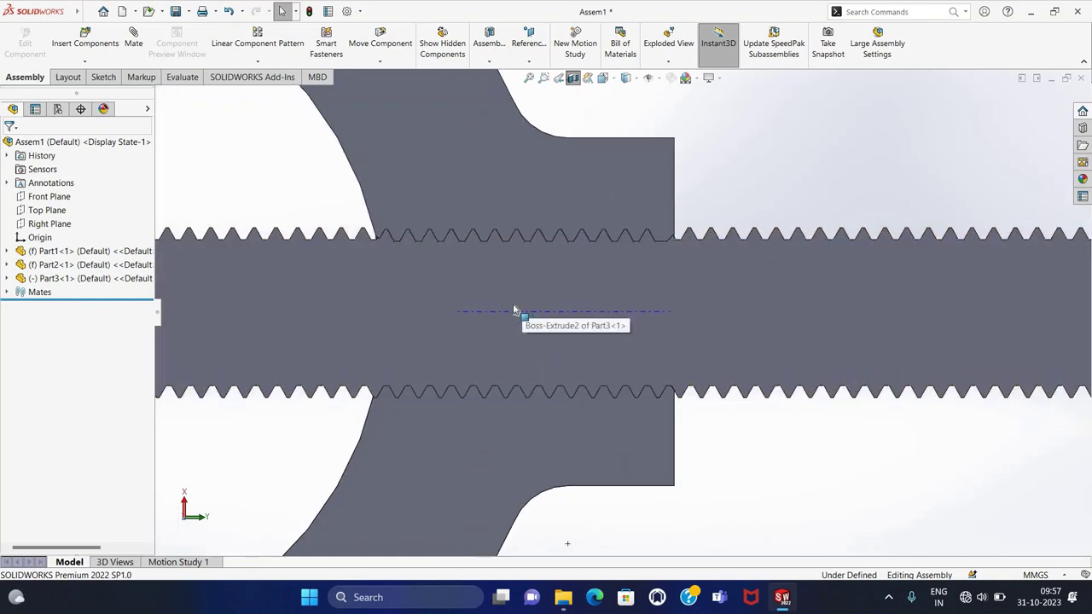
{"action": "left_click", "coordinate": [133, 38]}
- Choose the Screw mechanical mate type and orbit to view the threads side-on
{"action": "left_click", "coordinate": [112, 184]}
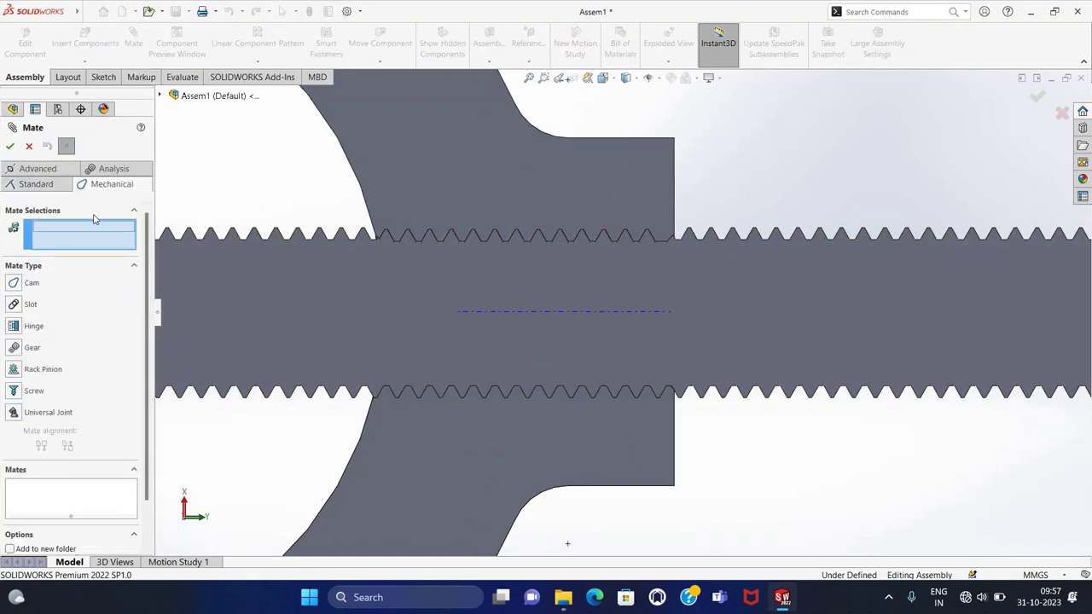
{"action": "left_click", "coordinate": [15, 391]}
{"action": "scroll", "coordinate": [93, 442], "scroll_direction": "down", "scroll_amount": 3}
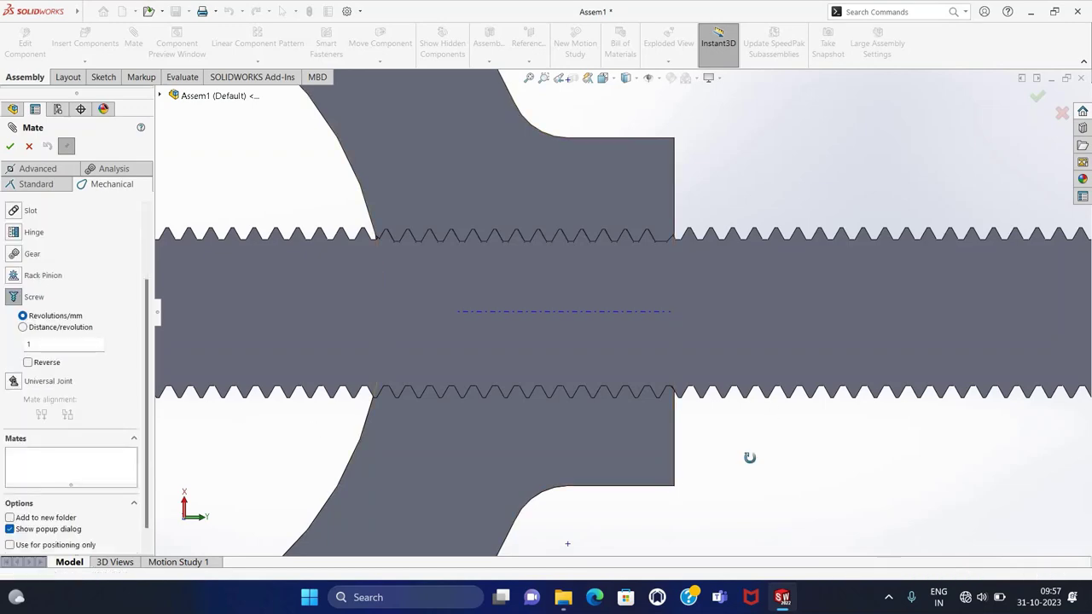
{"action": "mouse_move", "coordinate": [749, 458]}
{"action": "middle_mouse_down"}
{"action": "mouse_move", "coordinate": [698, 284]}
{"action": "mouse_move", "coordinate": [704, 317]}
{"action": "middle_mouse_up"}
{"action": "scroll", "coordinate": [683, 332], "scroll_direction": "down", "scroll_amount": 2}
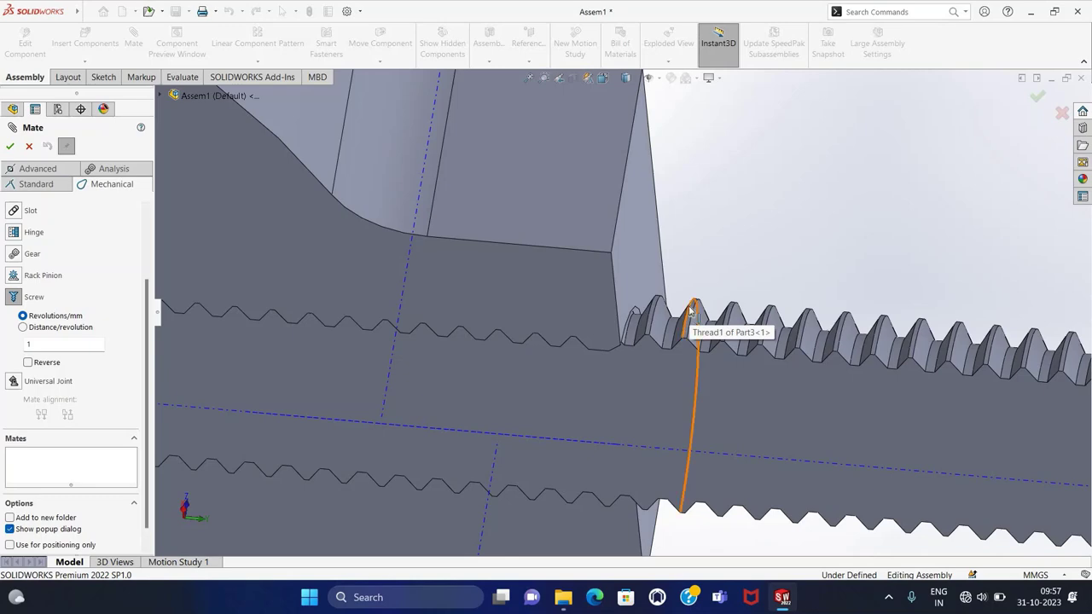
{"action": "left_click", "coordinate": [691, 312]}
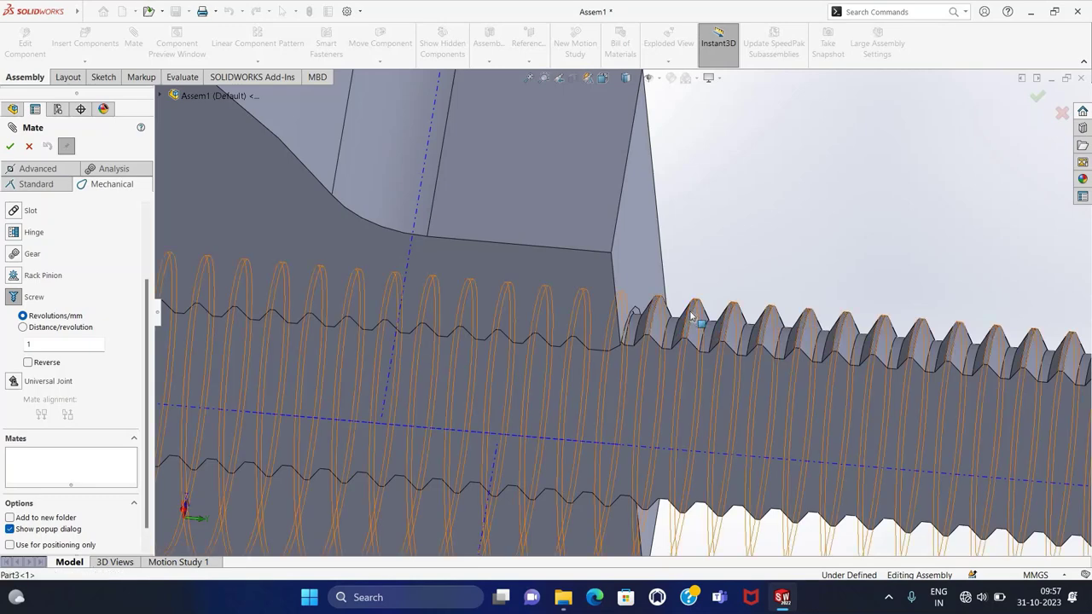
{"action": "middle_click_drag", "start_coordinate": [691, 312], "coordinate": [701, 103]}
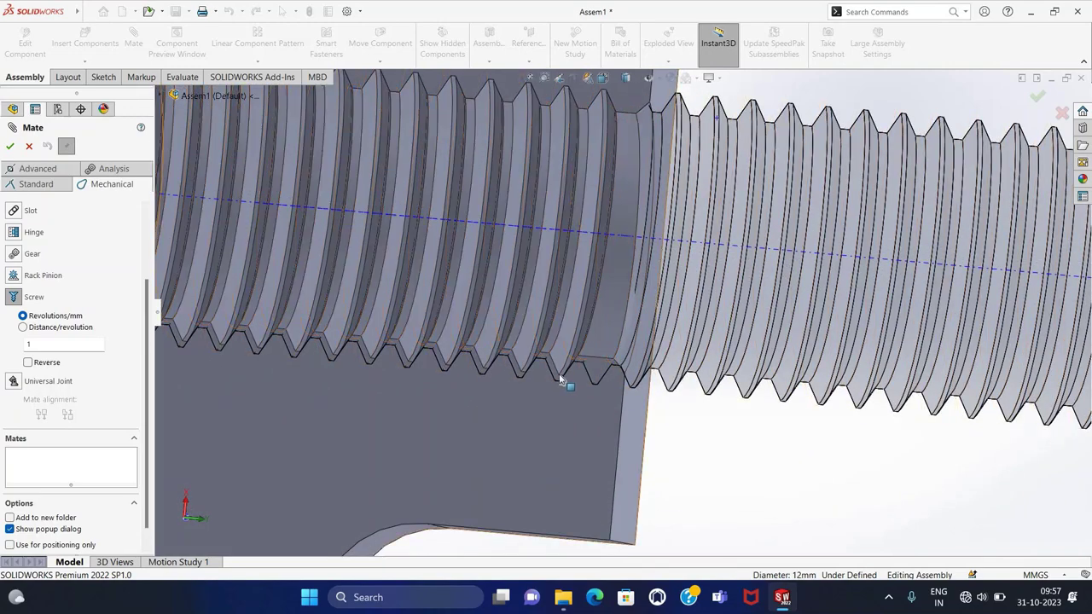
{"action": "scroll", "coordinate": [580, 367], "scroll_direction": "down", "scroll_amount": 4}
{"action": "scroll", "coordinate": [595, 356], "scroll_direction": "down", "scroll_amount": 3}
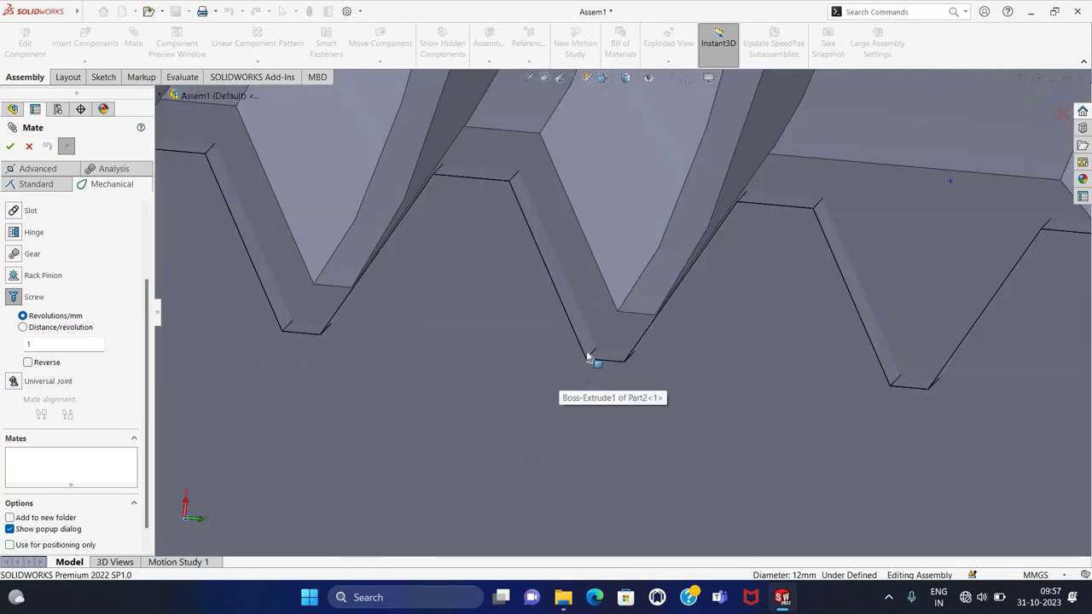
{"action": "scroll", "coordinate": [588, 357], "scroll_direction": "up", "scroll_amount": 5}
{"action": "scroll", "coordinate": [593, 170], "scroll_direction": "up", "scroll_amount": 5}
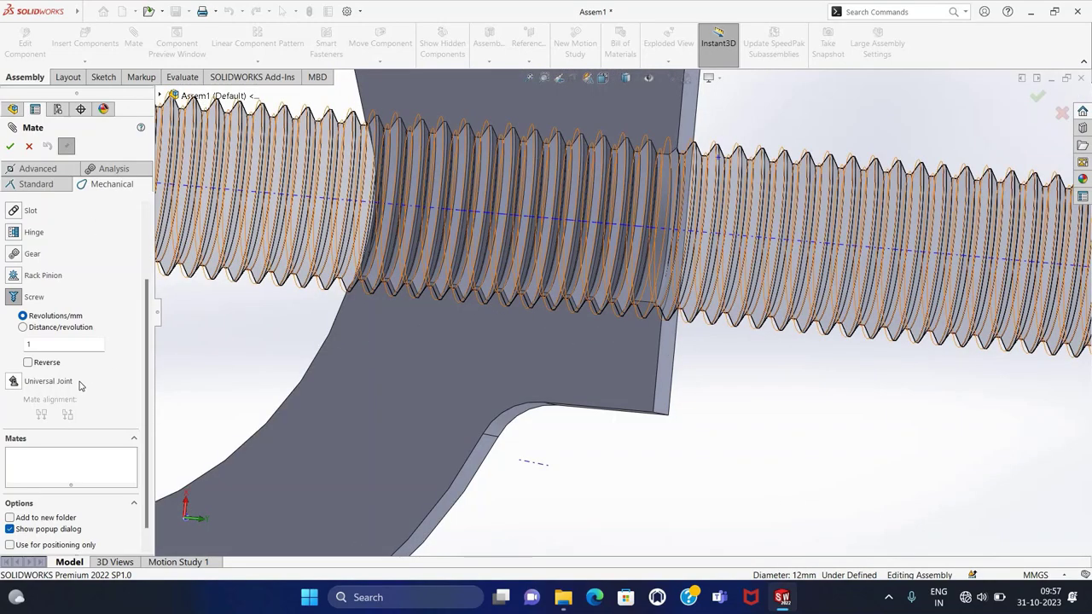
{"action": "scroll", "coordinate": [82, 366], "scroll_direction": "up", "scroll_amount": 2}
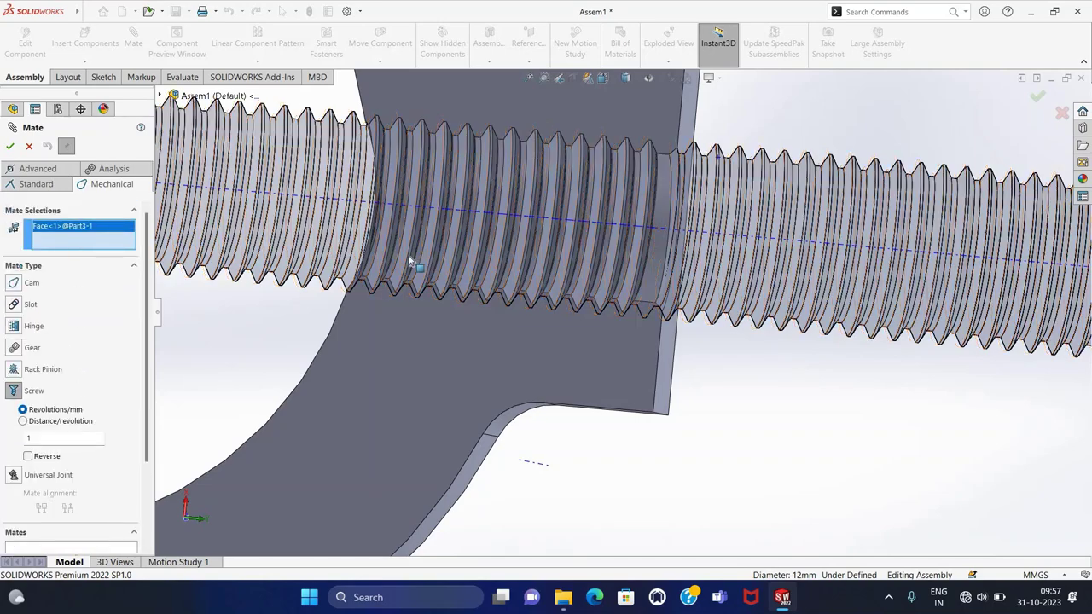
{"action": "middle_click_drag", "start_coordinate": [254, 338], "coordinate": [478, 222]}
{"action": "scroll", "coordinate": [540, 190], "scroll_direction": "down", "scroll_amount": 5}
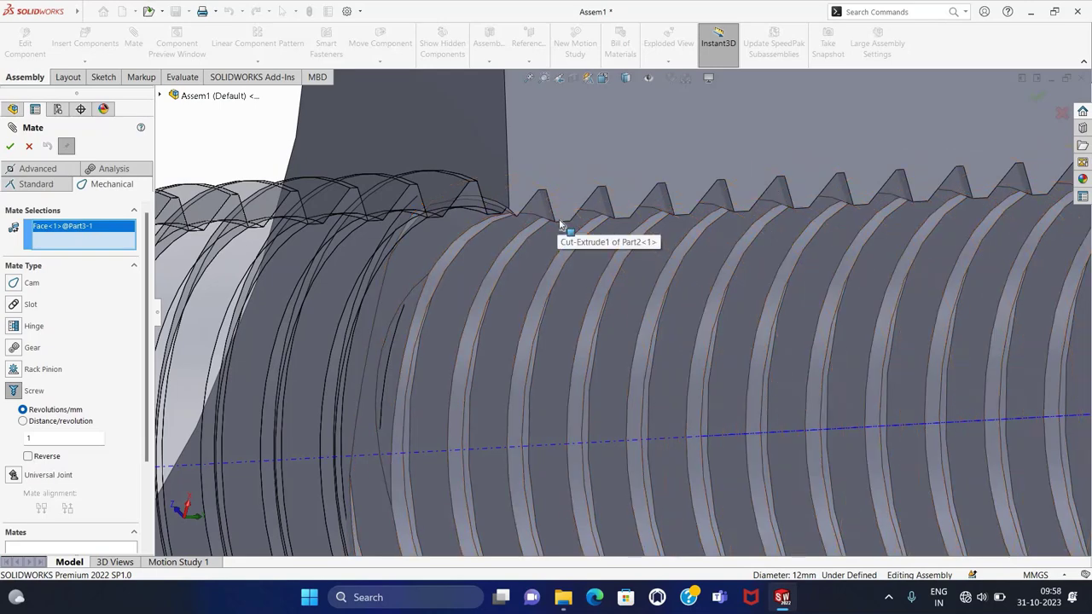
{"action": "mouse_move", "coordinate": [565, 167]}
{"action": "middle_mouse_down"}
{"action": "mouse_move", "coordinate": [564, 206]}
{"action": "mouse_move", "coordinate": [481, 361]}
{"action": "middle_mouse_up"}
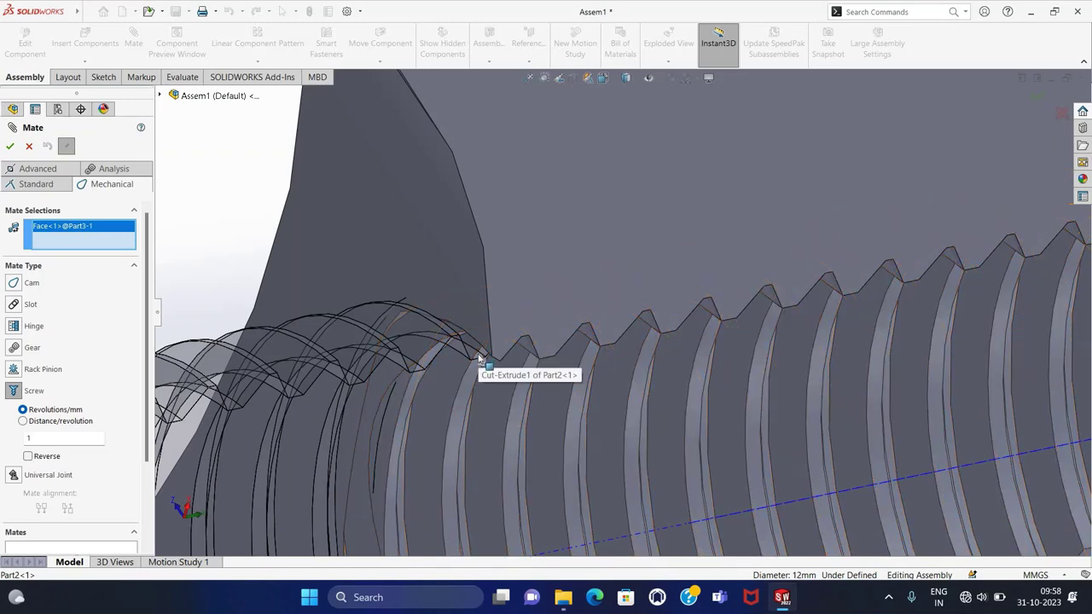
{"action": "middle_click_drag", "start_coordinate": [537, 317], "coordinate": [395, 326]}
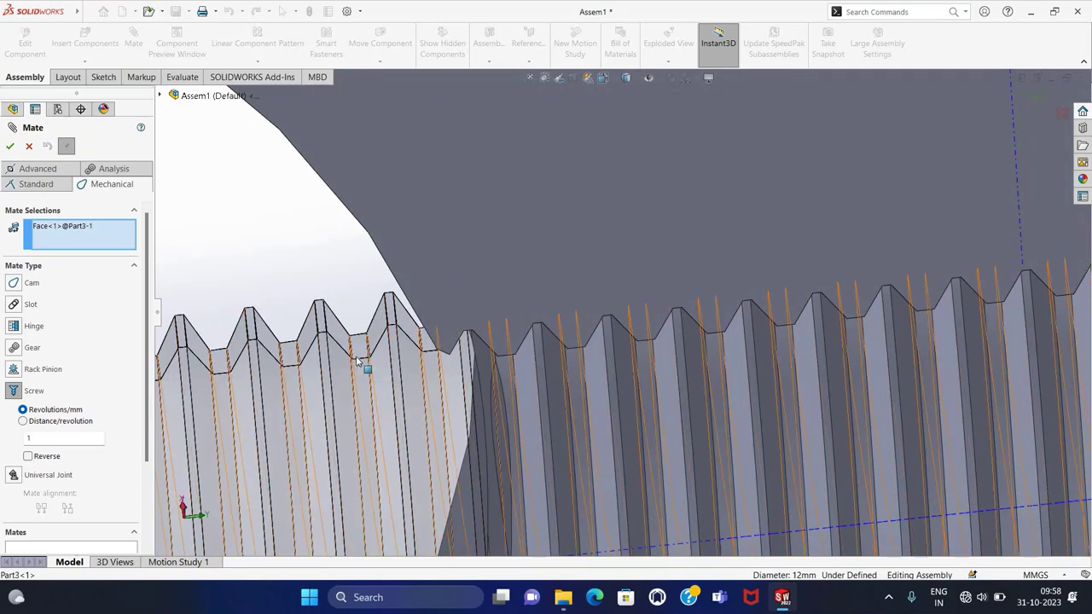
- Select the screw's thread face and the clamp bore's thread face as mate references
{"action": "left_click", "coordinate": [358, 361]}
{"action": "scroll", "coordinate": [546, 188], "scroll_direction": "up", "scroll_amount": 3}
{"action": "scroll", "coordinate": [494, 200], "scroll_direction": "up", "scroll_amount": 3}
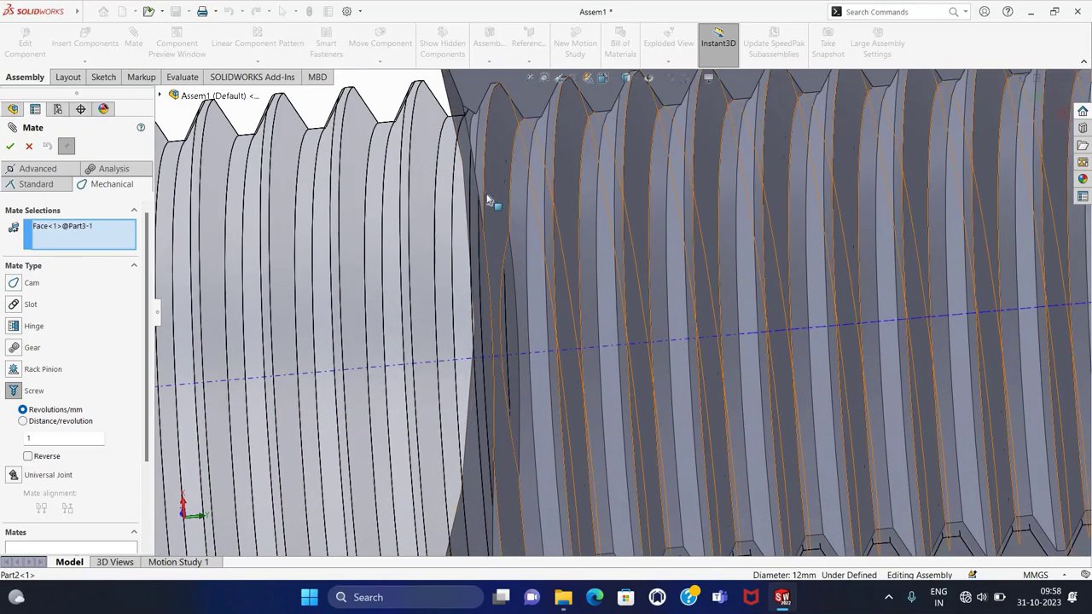
{"action": "scroll", "coordinate": [458, 195], "scroll_direction": "up", "scroll_amount": 2}
{"action": "middle_click_drag", "start_coordinate": [458, 196], "coordinate": [1073, 289]}
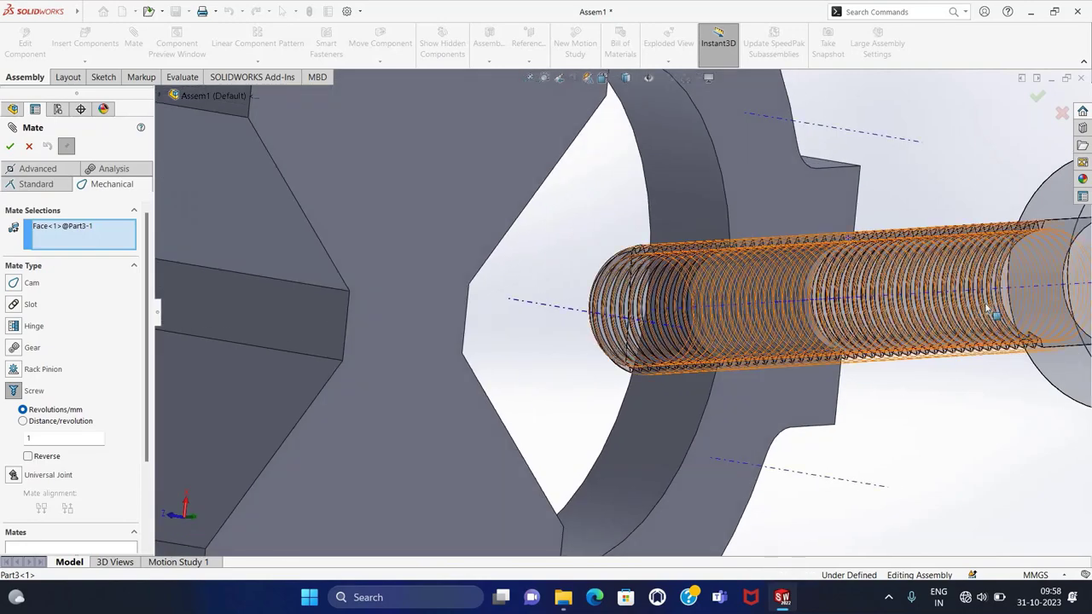
{"action": "scroll", "coordinate": [831, 303], "scroll_direction": "down", "scroll_amount": 3}
{"action": "mouse_move", "coordinate": [492, 256]}
{"action": "middle_mouse_down"}
{"action": "mouse_move", "coordinate": [458, 282]}
{"action": "mouse_move", "coordinate": [534, 265]}
{"action": "mouse_move", "coordinate": [588, 225]}
{"action": "middle_mouse_up"}
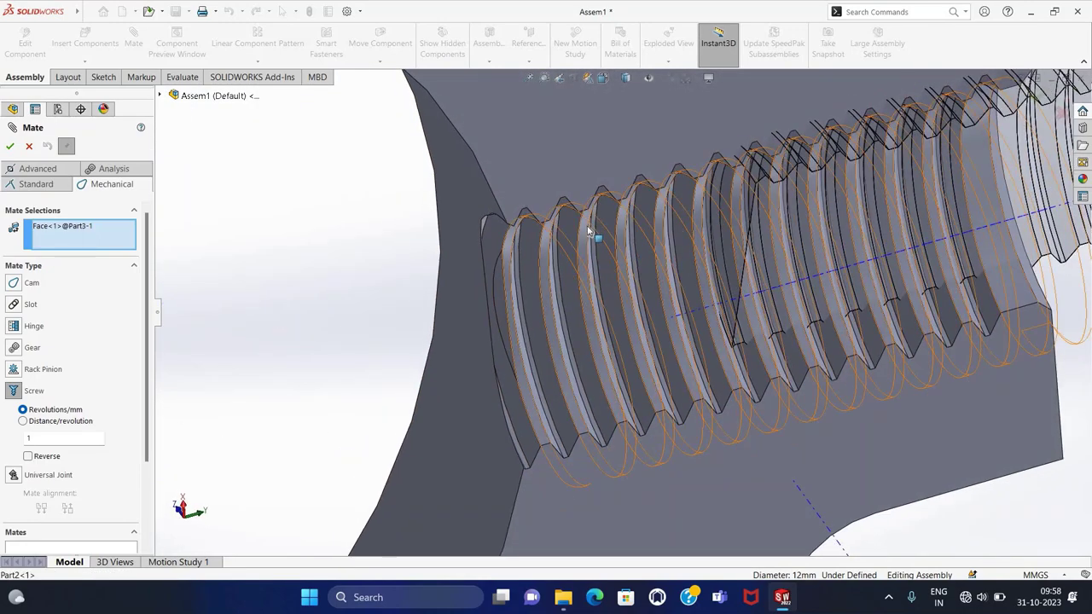
{"action": "left_click", "coordinate": [587, 235]}
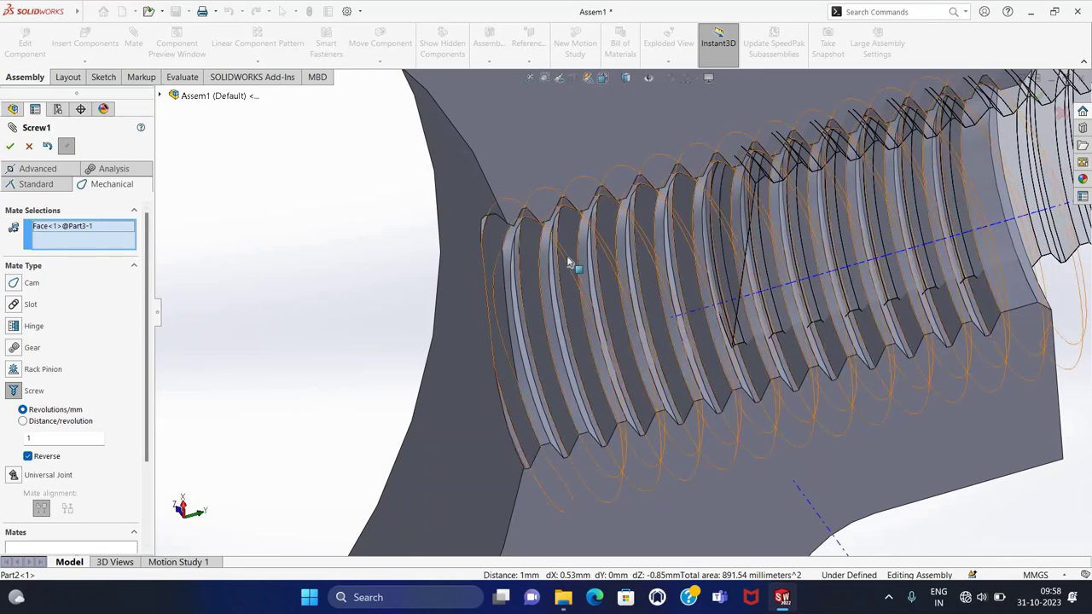
{"action": "mouse_move", "coordinate": [617, 273]}
{"action": "middle_mouse_down"}
{"action": "mouse_move", "coordinate": [581, 191]}
{"action": "mouse_move", "coordinate": [569, 198]}
{"action": "middle_mouse_up"}
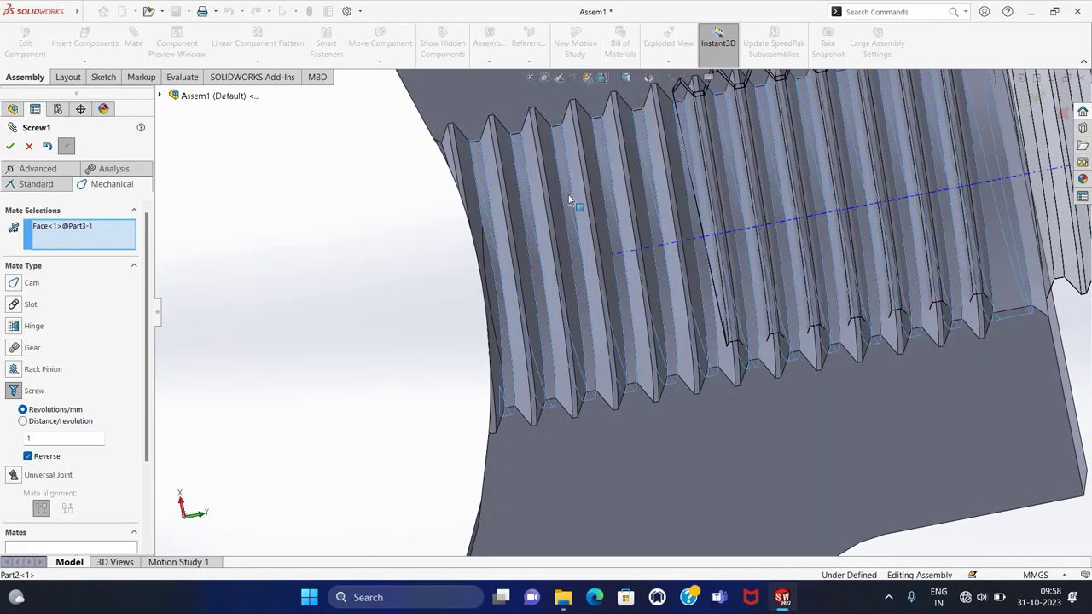
{"action": "left_click", "coordinate": [570, 199]}
- Set 1.5 revolutions/mm with Reverse checked, accept the screw mate, and close the tool
{"action": "scroll", "coordinate": [307, 243], "scroll_direction": "up", "scroll_amount": 3}
{"action": "scroll", "coordinate": [292, 246], "scroll_direction": "up", "scroll_amount": 3}
{"action": "scroll", "coordinate": [426, 266], "scroll_direction": "up", "scroll_amount": 2}
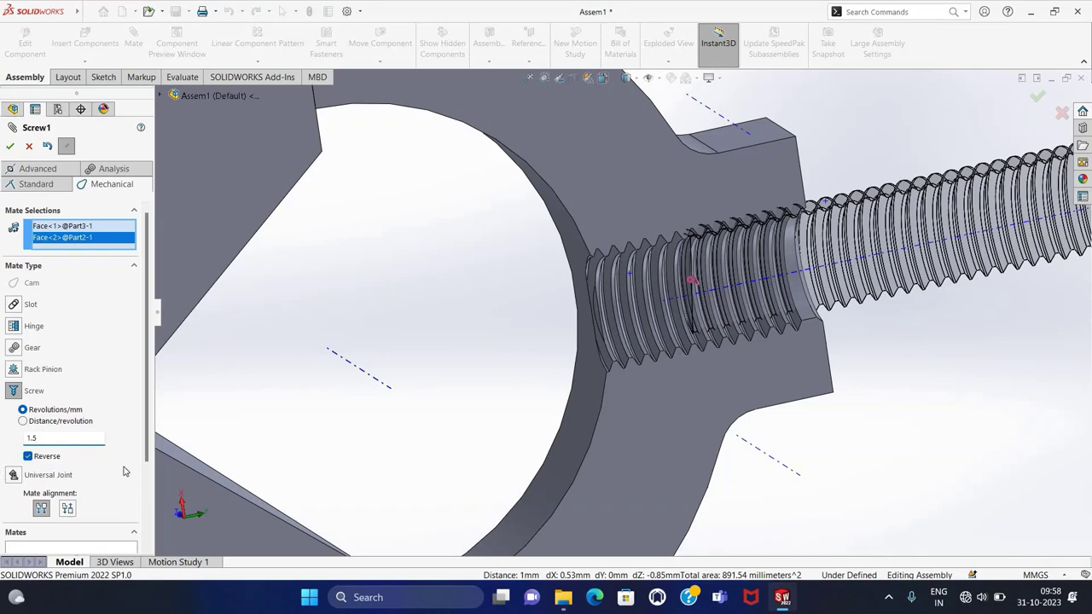
{"action": "scroll", "coordinate": [121, 461], "scroll_direction": "down", "scroll_amount": 2}
{"action": "scroll", "coordinate": [50, 259], "scroll_direction": "up", "scroll_amount": 2}
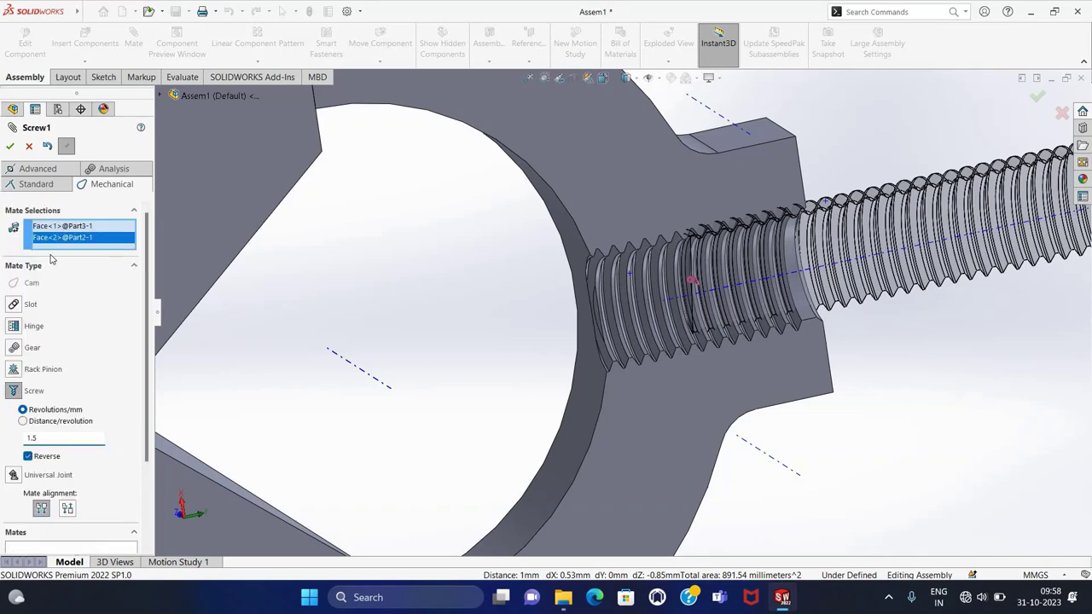
{"action": "left_click", "coordinate": [8, 148]}
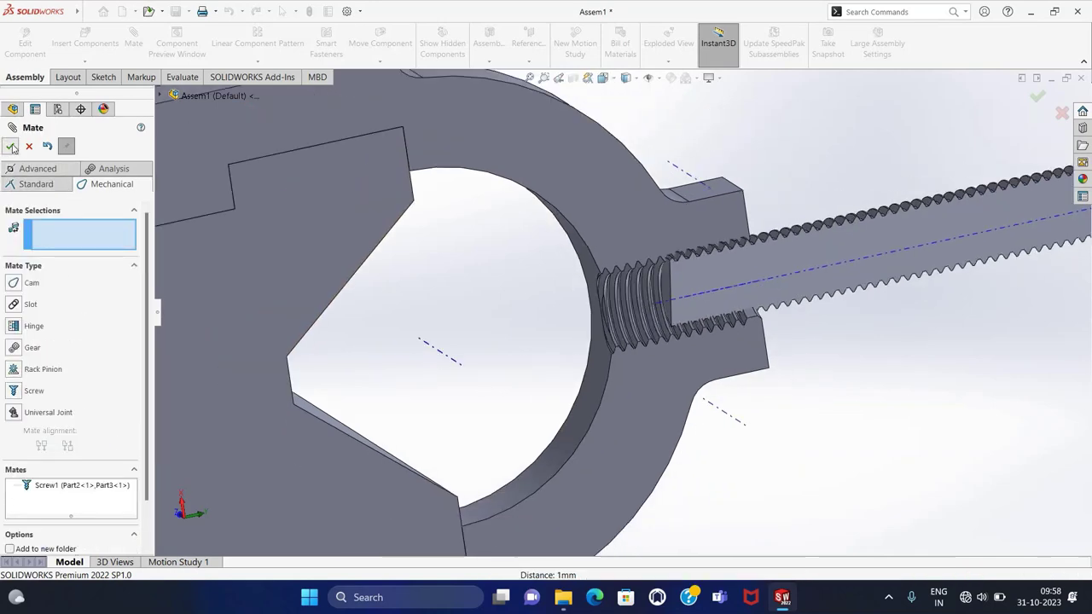
{"action": "left_click", "coordinate": [12, 147]}
- Turn the screw along its screw mate so it advances through the clamp
{"action": "scroll", "coordinate": [860, 283], "scroll_direction": "up", "scroll_amount": 5}
{"action": "mouse_move", "coordinate": [860, 283]}
{"action": "middle_mouse_down"}
{"action": "mouse_move", "coordinate": [828, 386]}
{"action": "mouse_move", "coordinate": [911, 241]}
{"action": "middle_mouse_up"}
{"action": "left_click_drag", "start_coordinate": [905, 271], "coordinate": [831, 317]}
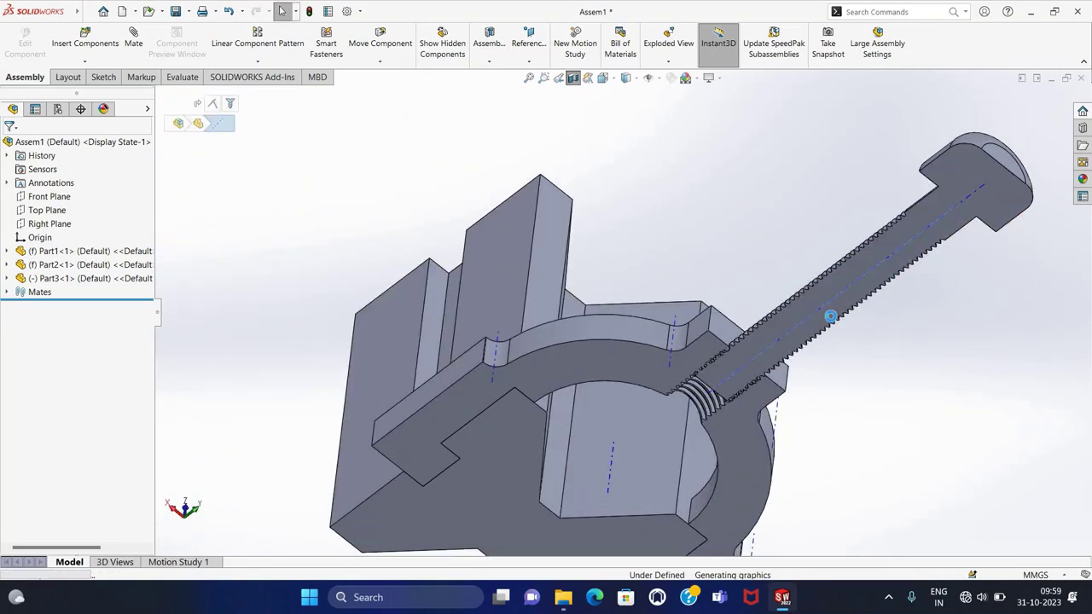
{"action": "mouse_move", "coordinate": [835, 260]}
{"action": "left_mouse_down"}
{"action": "mouse_move", "coordinate": [744, 210]}
{"action": "mouse_move", "coordinate": [806, 364]}
{"action": "left_mouse_up"}
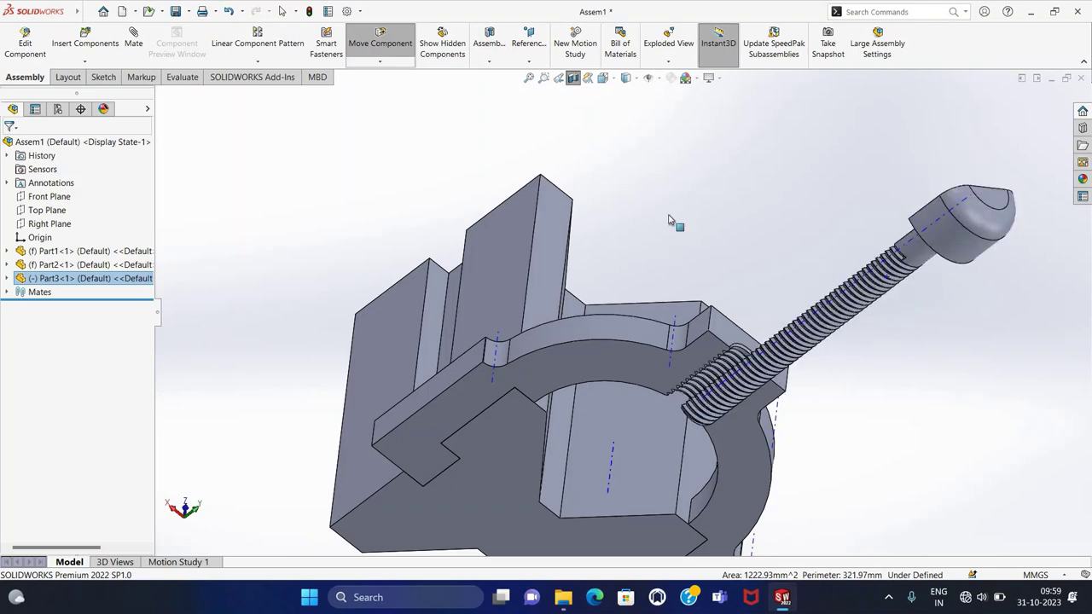
{"action": "left_click_drag", "start_coordinate": [805, 364], "coordinate": [898, 464]}
{"action": "scroll", "coordinate": [898, 463], "scroll_direction": "up", "scroll_amount": 5}
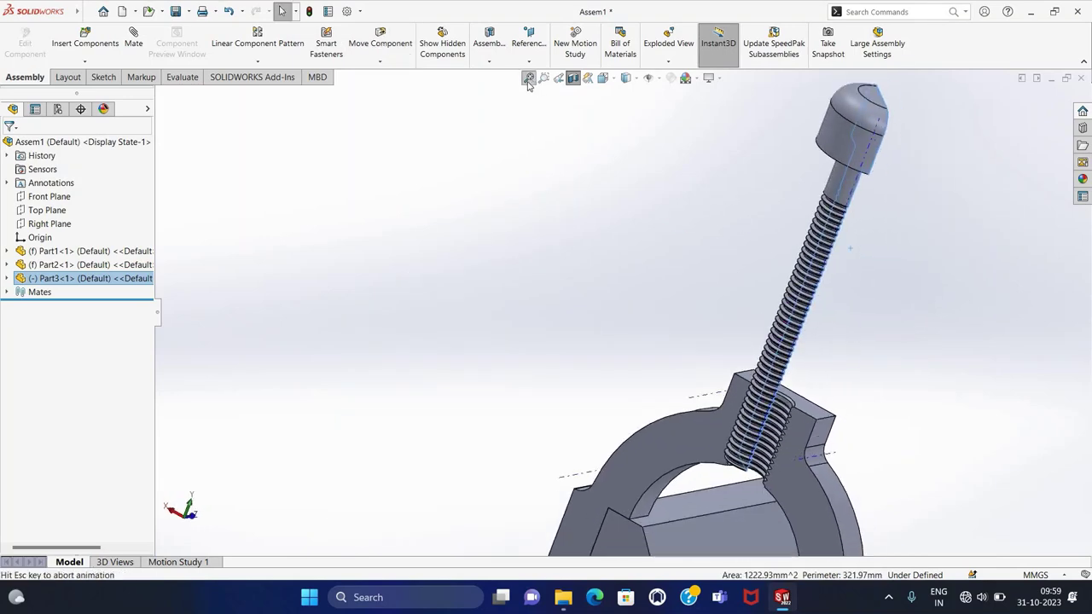
{"action": "middle_click_drag", "start_coordinate": [848, 336], "coordinate": [672, 335]}
{"action": "scroll", "coordinate": [674, 333], "scroll_direction": "down", "scroll_amount": 4}
{"action": "scroll", "coordinate": [627, 213], "scroll_direction": "down", "scroll_amount": 1}
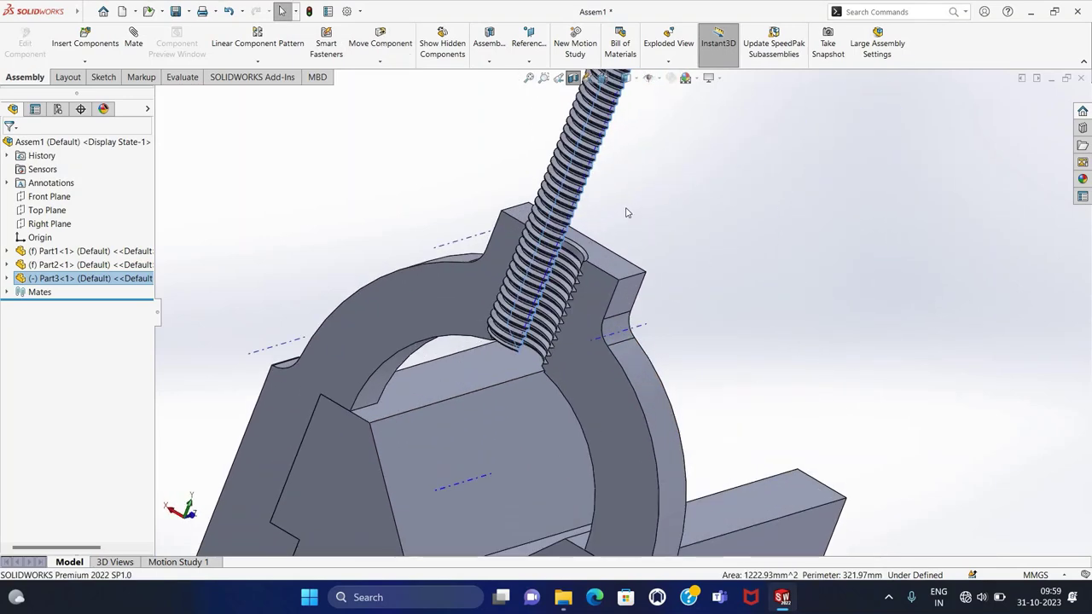
- Keep turning the screw deeper down through the clamp's threaded bore
{"action": "left_click_drag", "start_coordinate": [581, 179], "coordinate": [622, 232]}
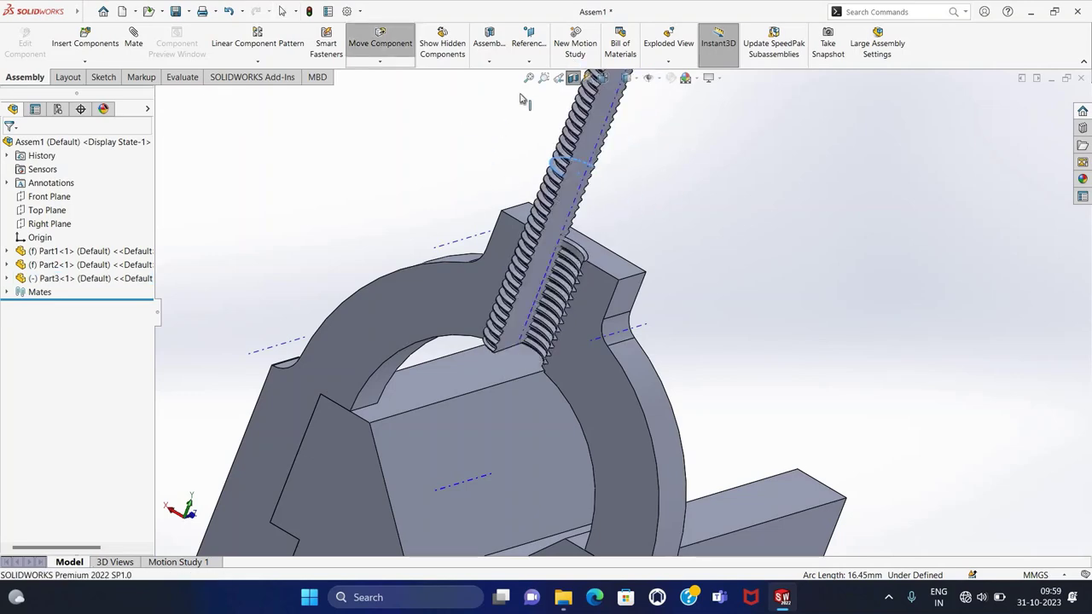
{"action": "key", "text": "Escape"}
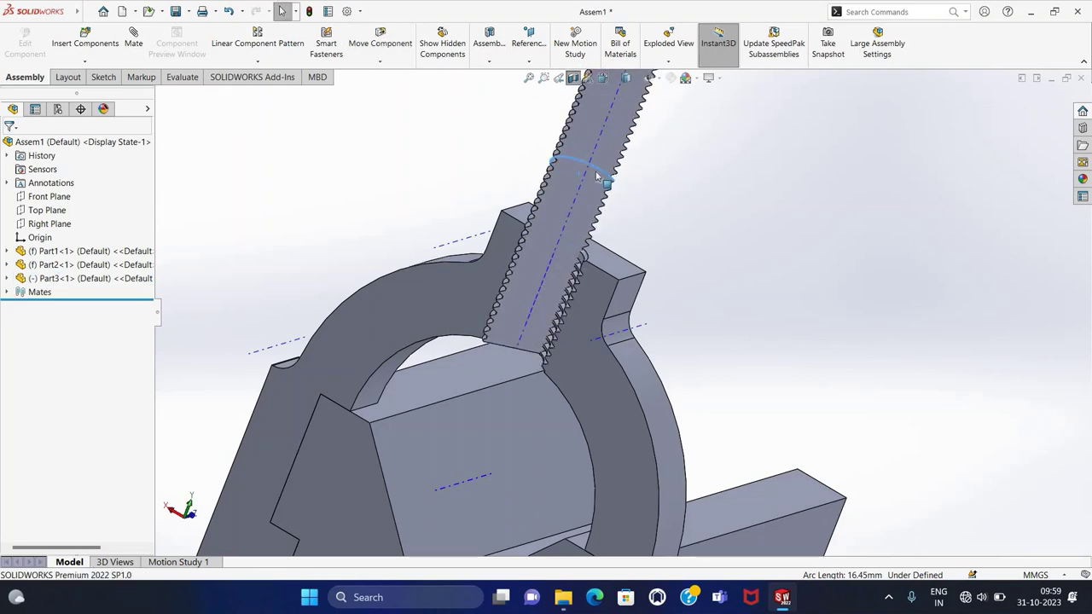
{"action": "left_click_drag", "start_coordinate": [577, 124], "coordinate": [523, 145]}
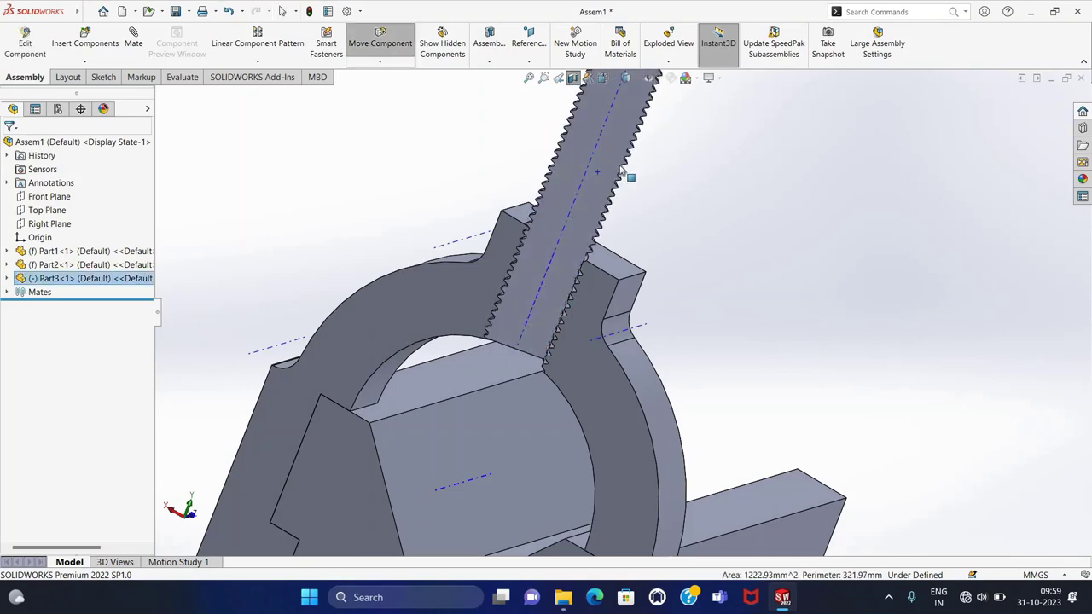
{"action": "key", "text": "Escape"}
{"action": "left_click", "coordinate": [608, 195]}
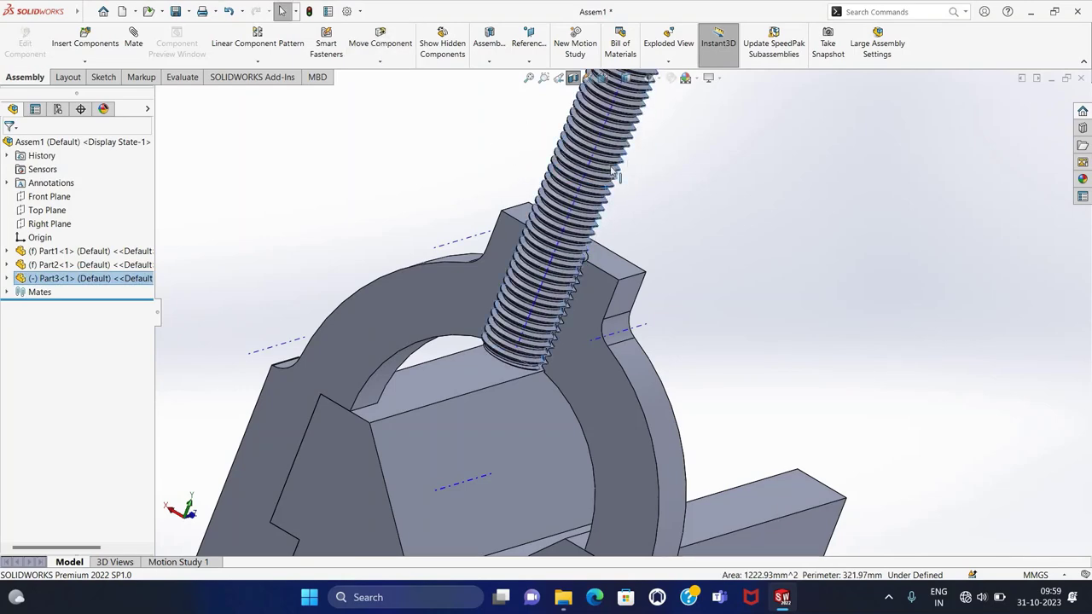
{"action": "mouse_move", "coordinate": [556, 134]}
{"action": "left_mouse_down"}
{"action": "mouse_move", "coordinate": [602, 203]}
{"action": "mouse_move", "coordinate": [516, 183]}
{"action": "left_mouse_up"}
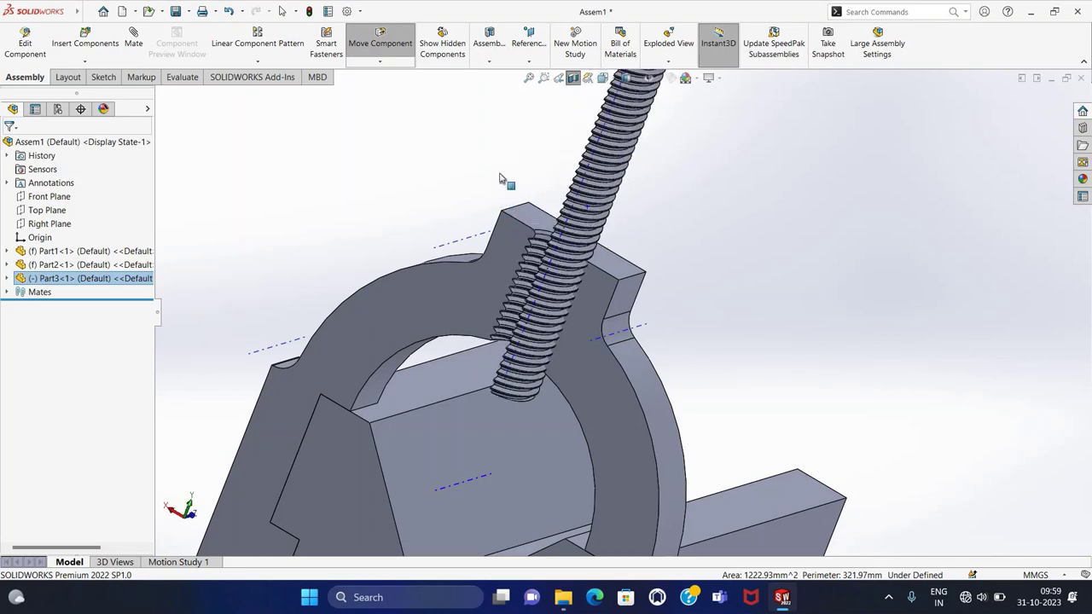
{"action": "left_click_drag", "start_coordinate": [503, 179], "coordinate": [556, 259]}
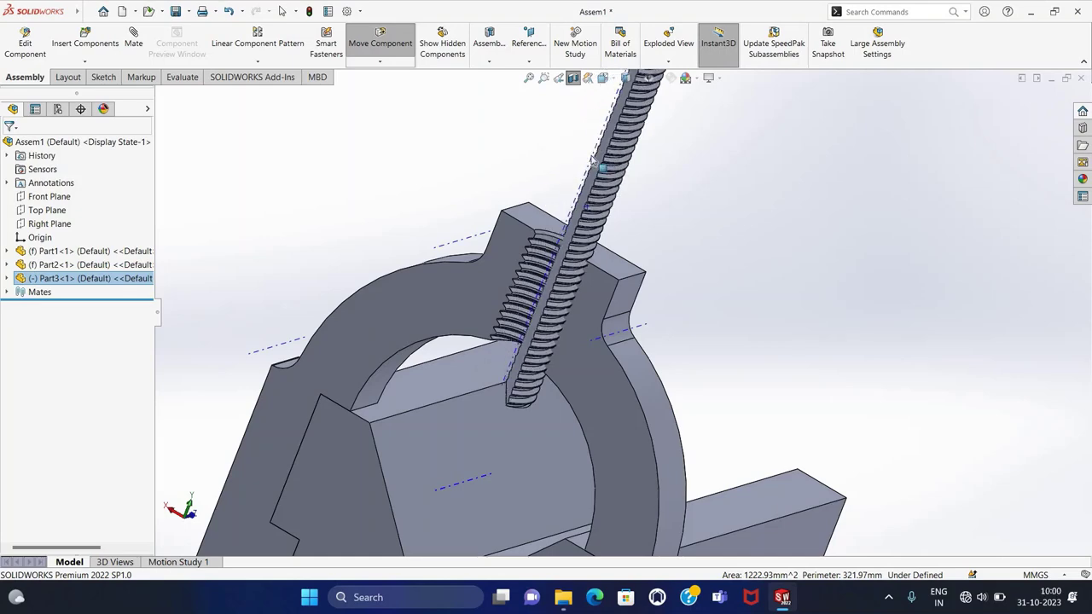
{"action": "left_click_drag", "start_coordinate": [595, 163], "coordinate": [483, 218]}
{"action": "key", "text": "Escape"}
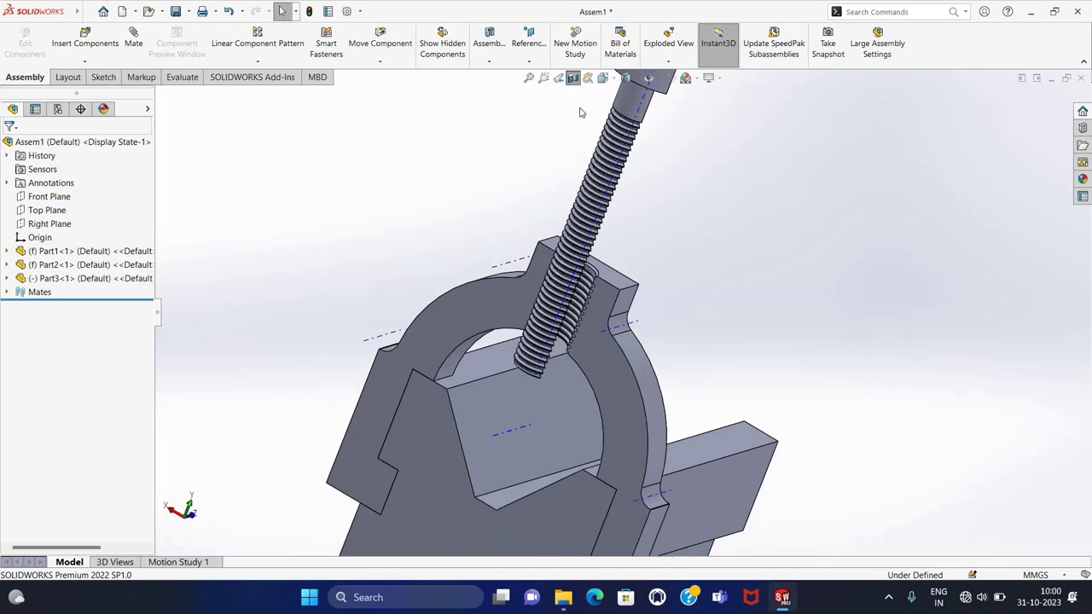
- Show the fitted isometric view, nudge the screw further down, and orbit the whole assembly
{"action": "key", "text": "ctrl+7"}
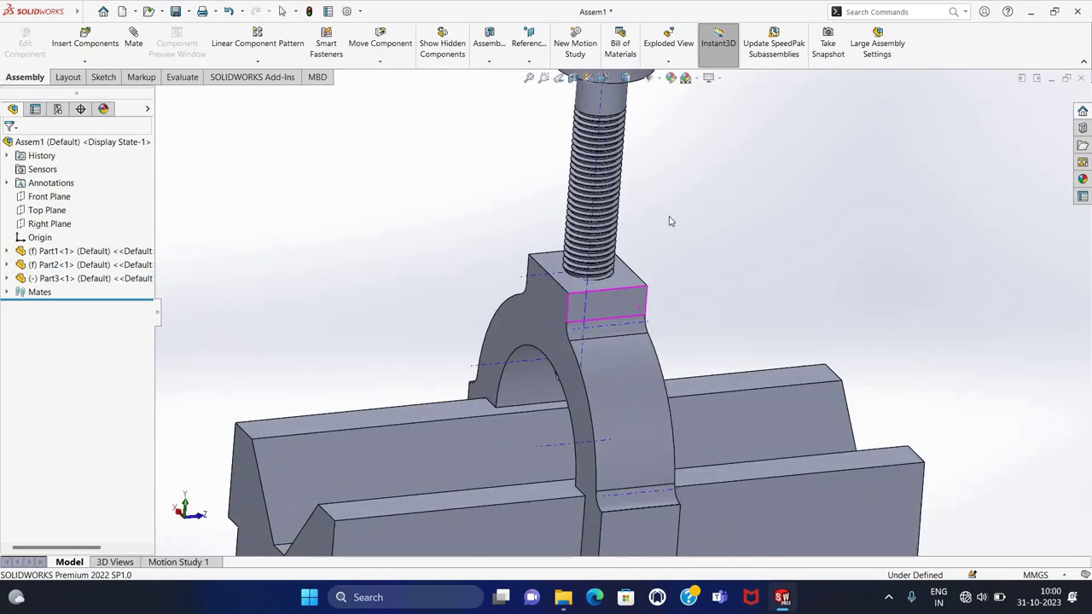
{"action": "key", "text": "f"}
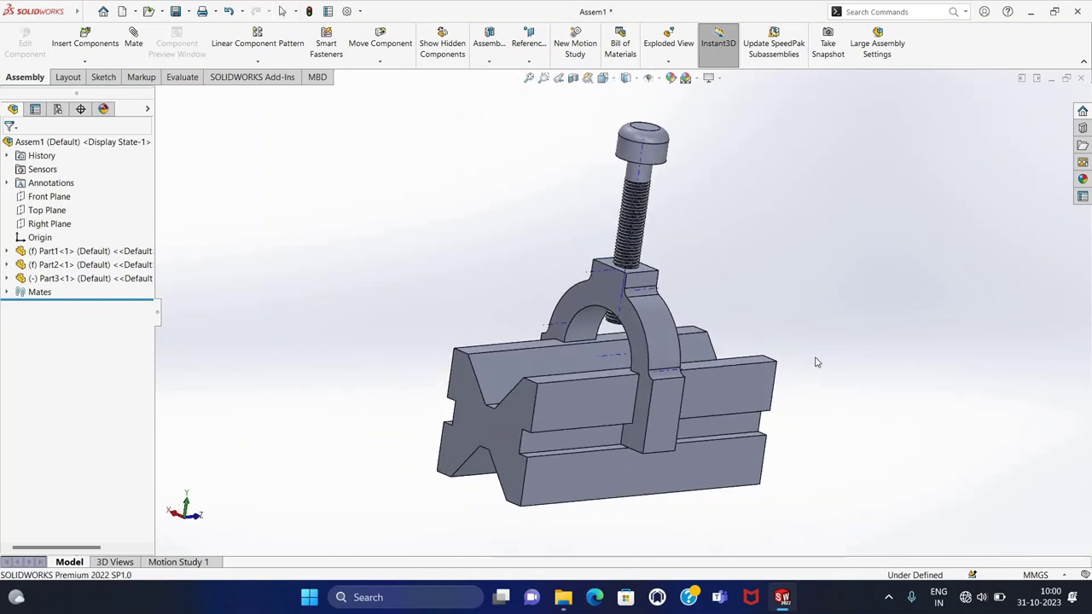
{"action": "left_click", "coordinate": [650, 197]}
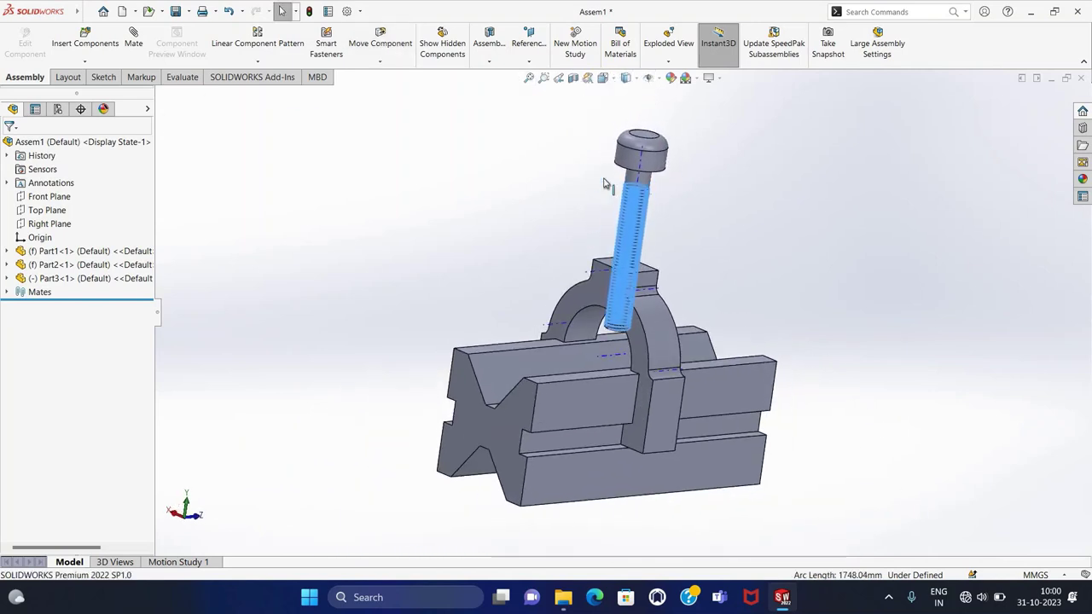
{"action": "left_click_drag", "start_coordinate": [636, 185], "coordinate": [642, 186]}
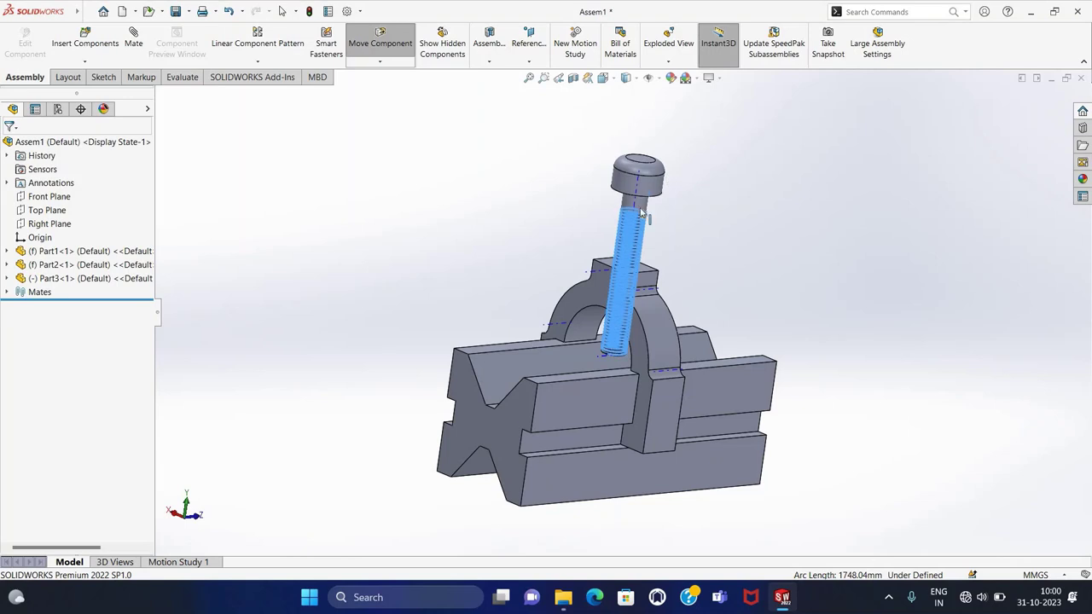
{"action": "key", "text": "Escape"}
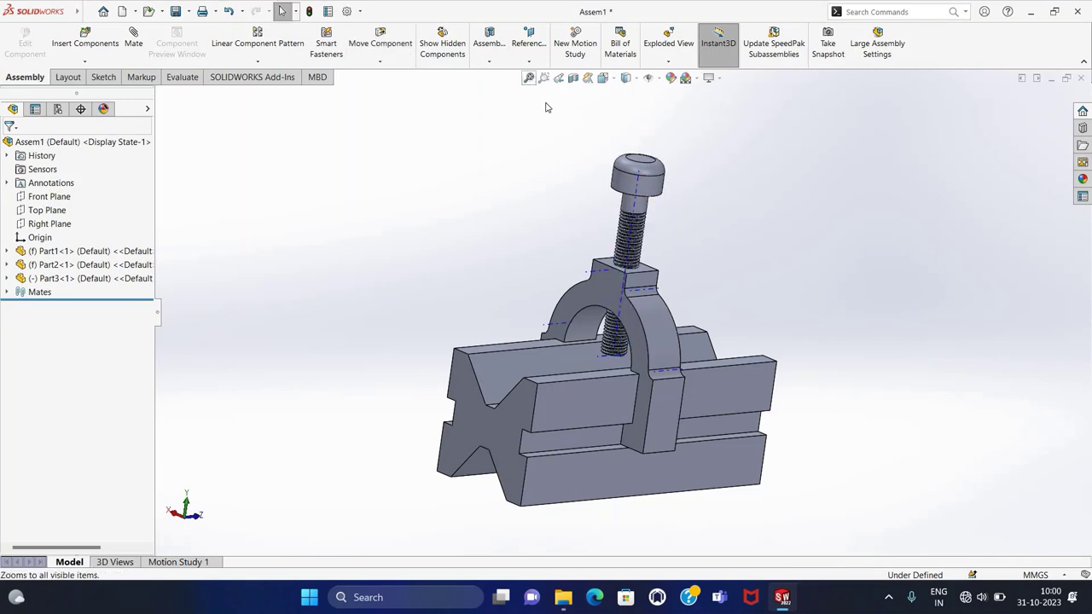
{"action": "mouse_move", "coordinate": [548, 108]}
{"action": "middle_mouse_down"}
{"action": "mouse_move", "coordinate": [817, 484]}
{"action": "mouse_move", "coordinate": [836, 463]}
{"action": "mouse_move", "coordinate": [833, 479]}
{"action": "middle_mouse_up"}
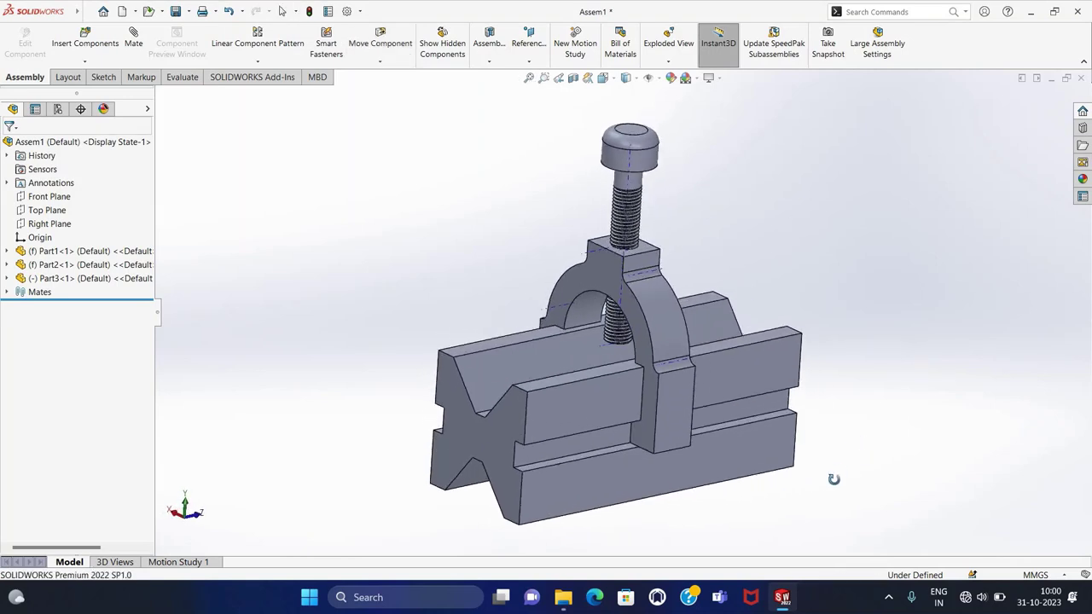